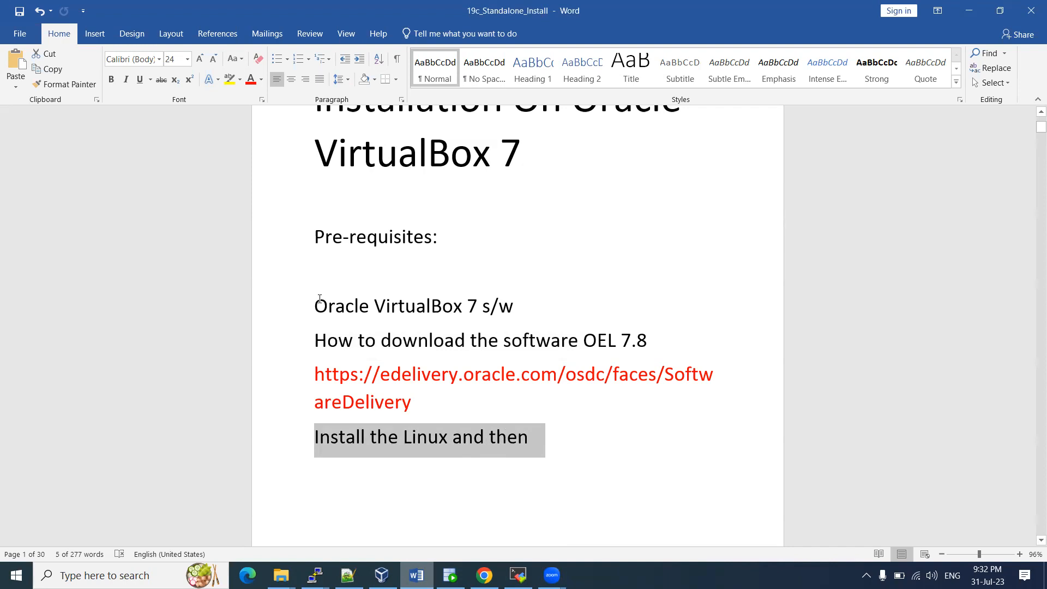
# Highlight the 'Oracle VirtualBox 7 s/w' prerequisite in Word, then show the YouTube channel's Videos page
pyautogui.moveTo(318, 306); pyautogui.dragTo(524, 308)
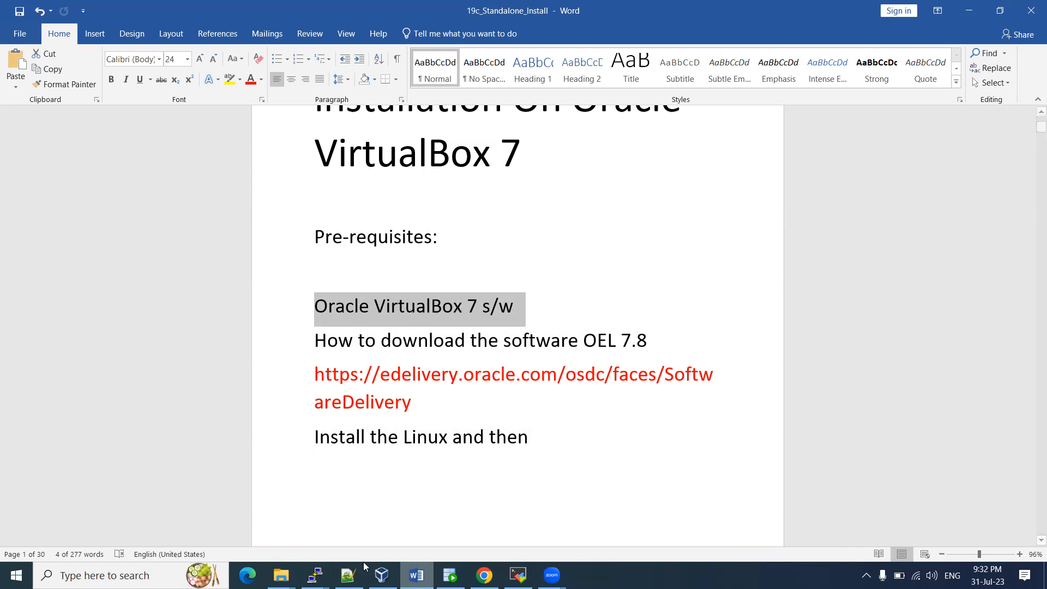
pyautogui.click(484, 575)
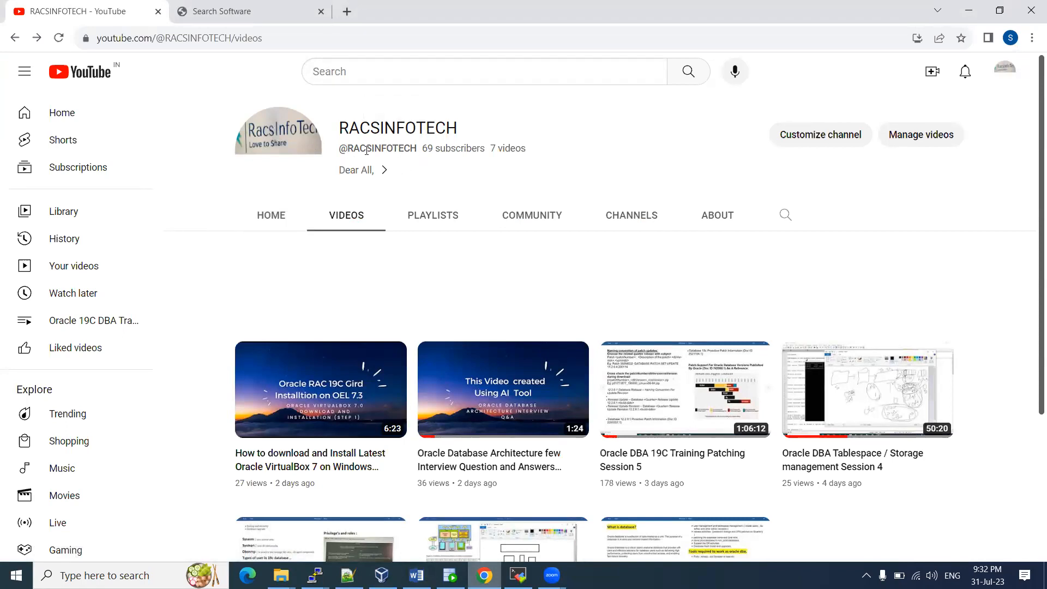
# Highlight the YouTube channel handle, then return to the Word notes' Pre-requisites list
pyautogui.moveTo(342, 149); pyautogui.dragTo(415, 148)
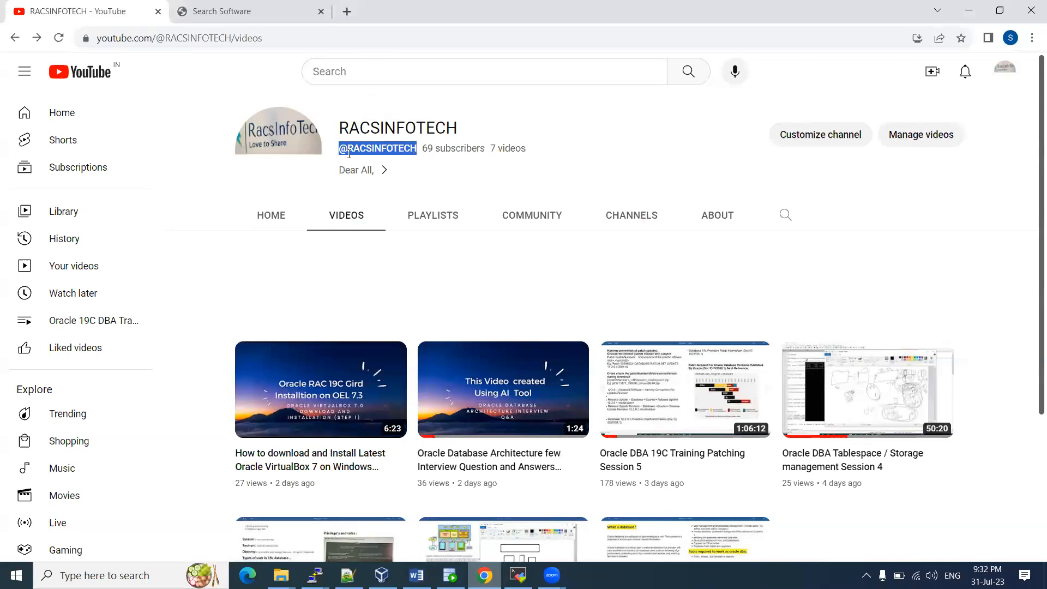
pyautogui.moveTo(283, 464)
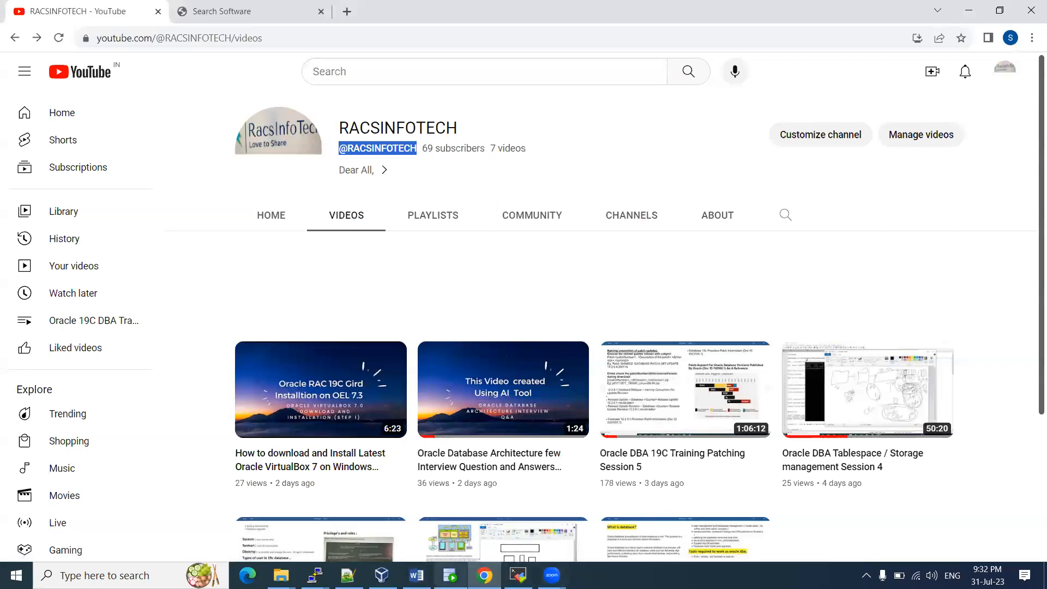
pyautogui.click(417, 576)
pyautogui.scroll(-1, 446, 297)
pyautogui.scroll(-1, 446, 295)
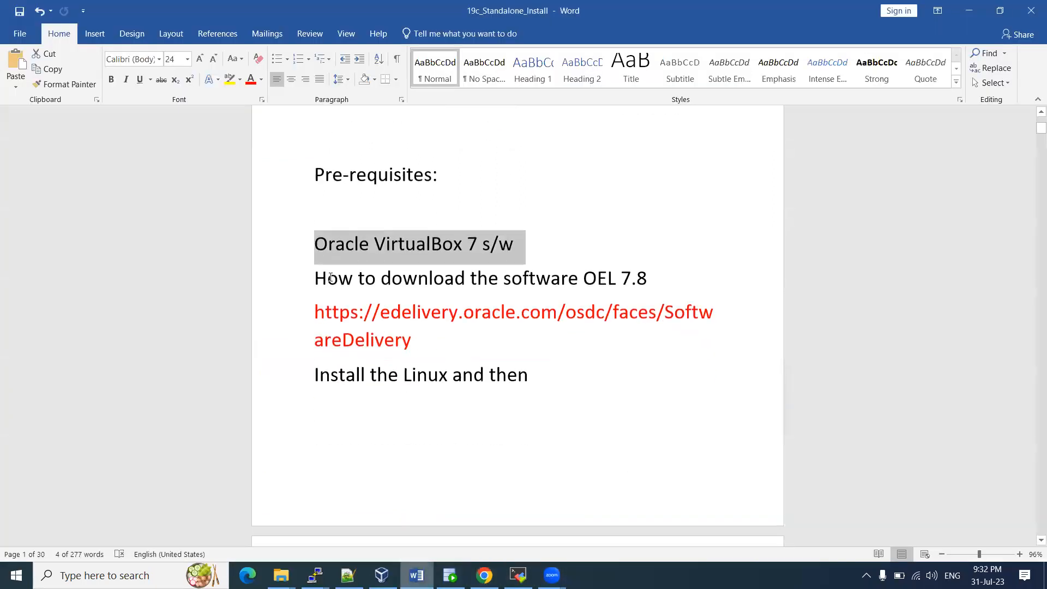
# Highlight 'OEL 7.8' in the Word notes, then show the Oracle Software Delivery Cloud search page
pyautogui.moveTo(318, 277); pyautogui.dragTo(630, 271)
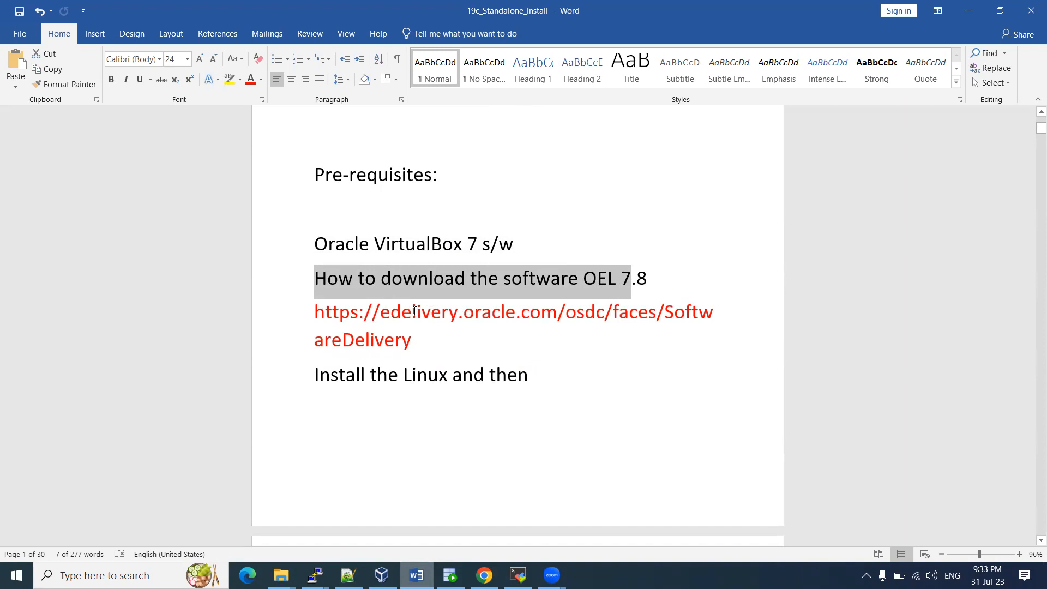
pyautogui.click(467, 279)
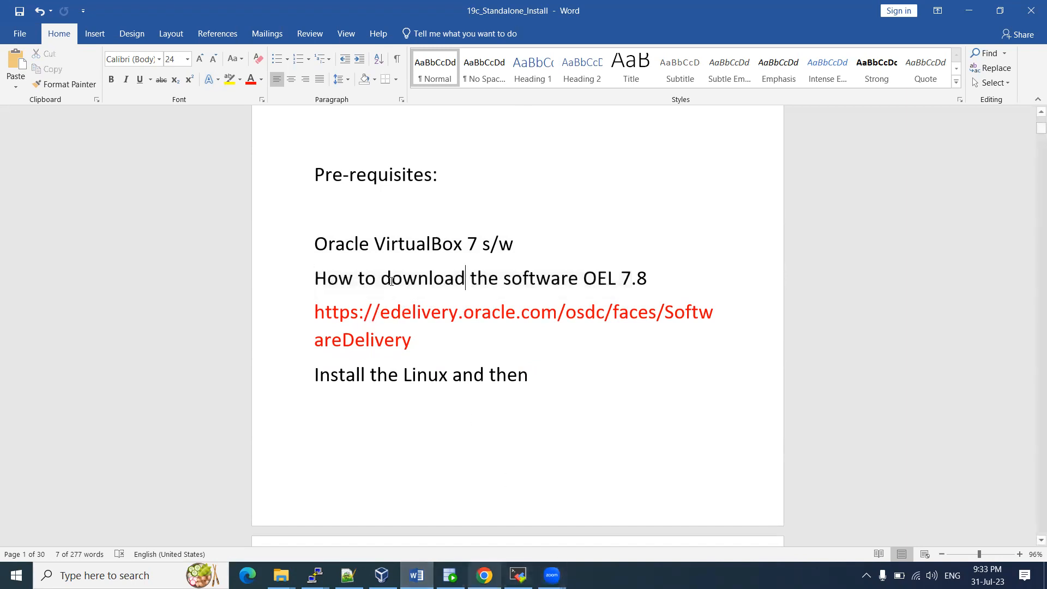
pyautogui.moveTo(581, 273); pyautogui.dragTo(656, 279)
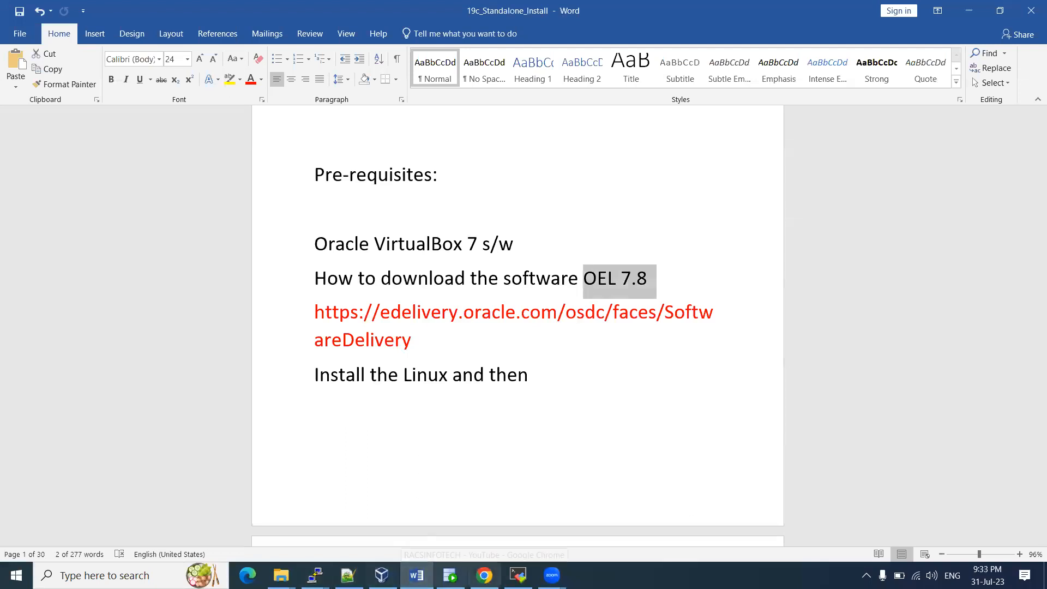
pyautogui.click(484, 576)
pyautogui.click(269, 21)
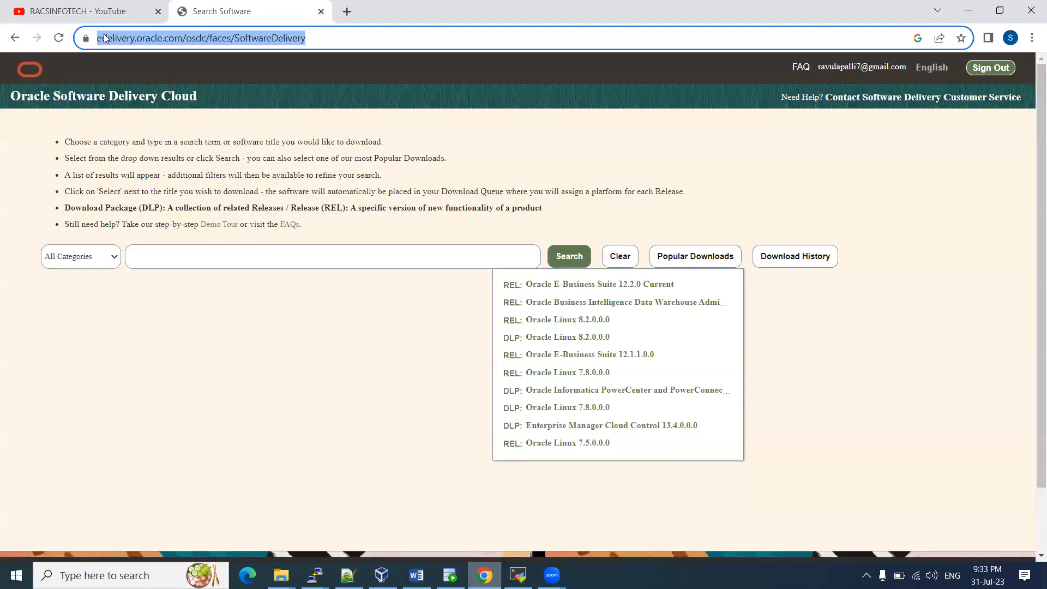
# Search Oracle Software Delivery Cloud for 'Oracle Linux 7'
pyautogui.click(311, 34)
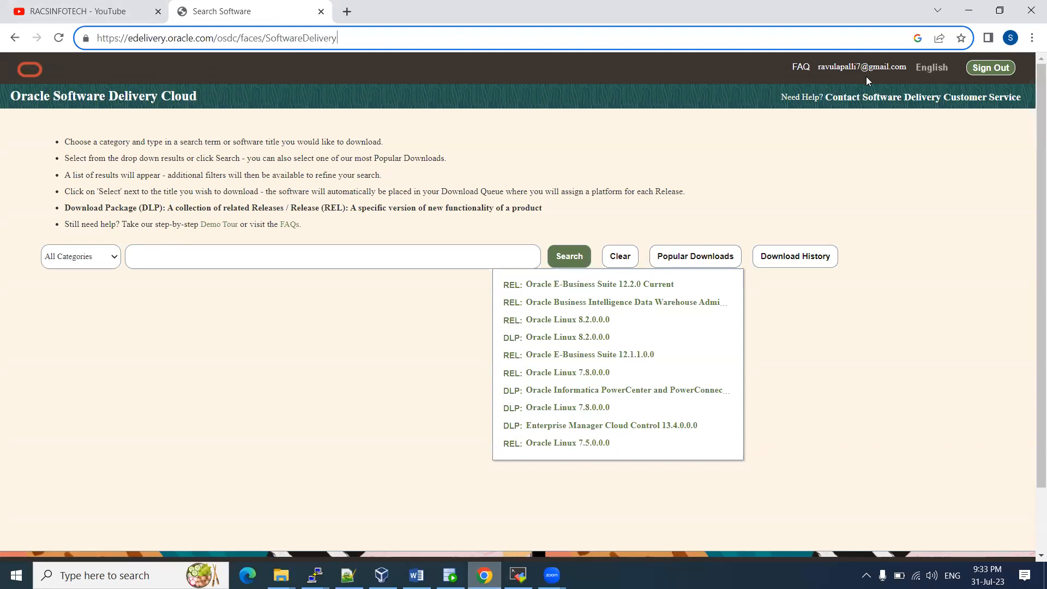
pyautogui.click(821, 67)
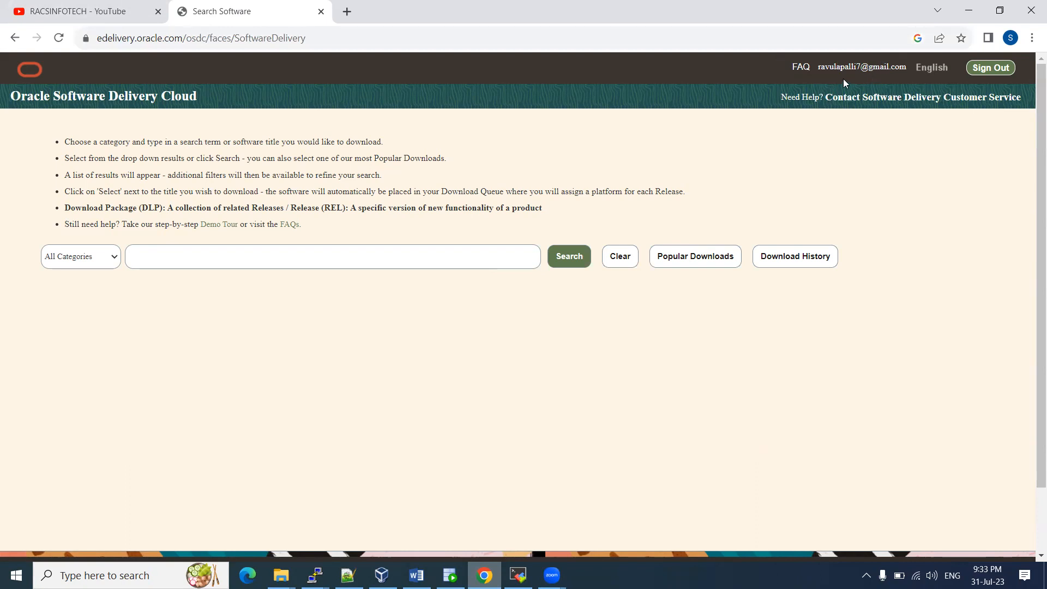
pyautogui.click(221, 254)
pyautogui.write('Oracle Lin')
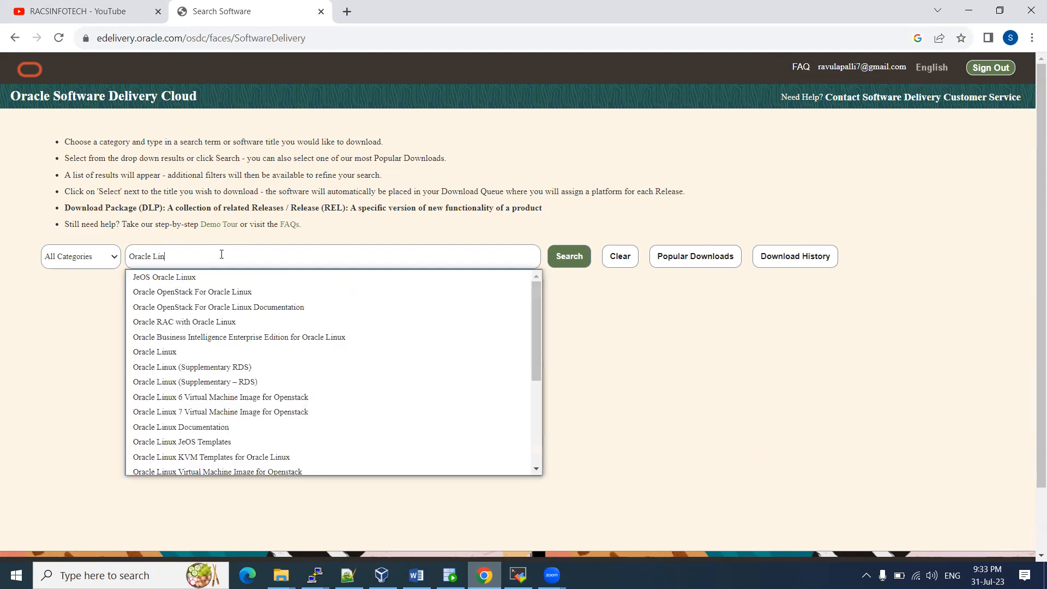
pyautogui.write('ux 7.8')
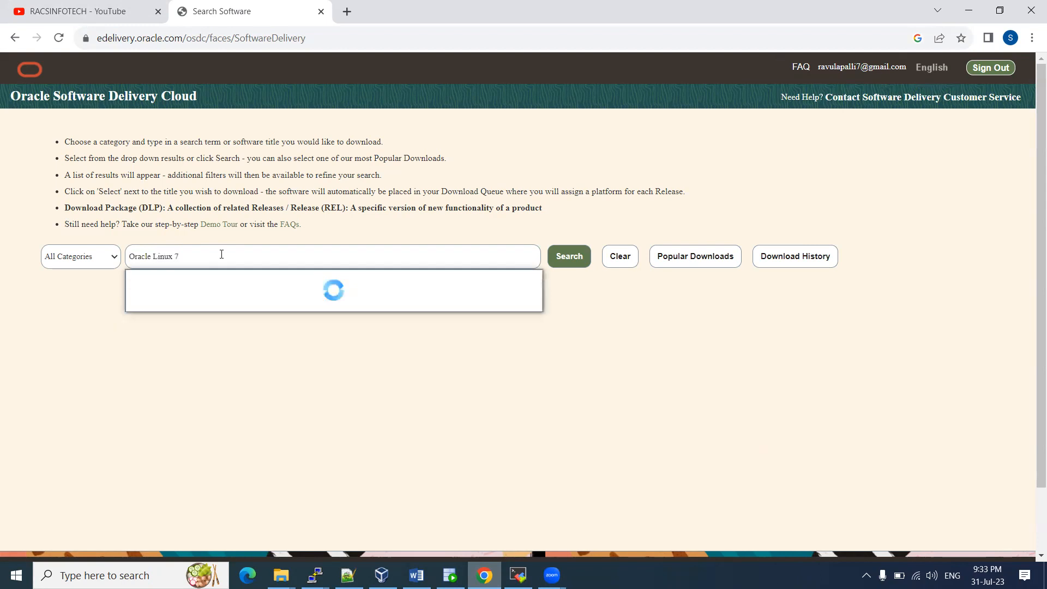
pyautogui.press('BackSpace')
pyautogui.press('BackSpace')
pyautogui.click(570, 258)
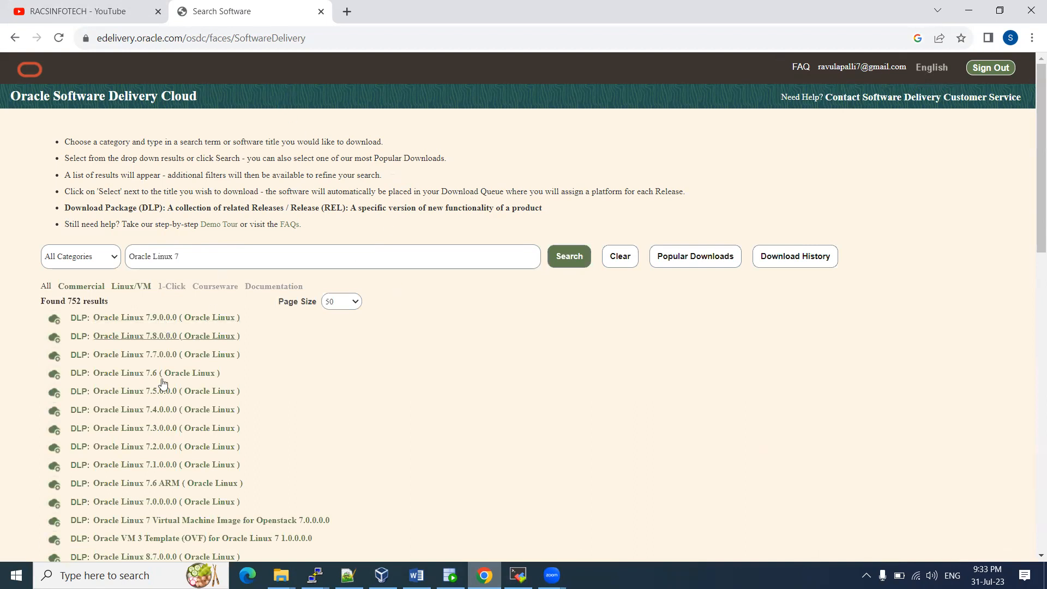
# Add the DLP: Oracle Linux 7.8.0.0 result to the download queue
pyautogui.click(416, 575)
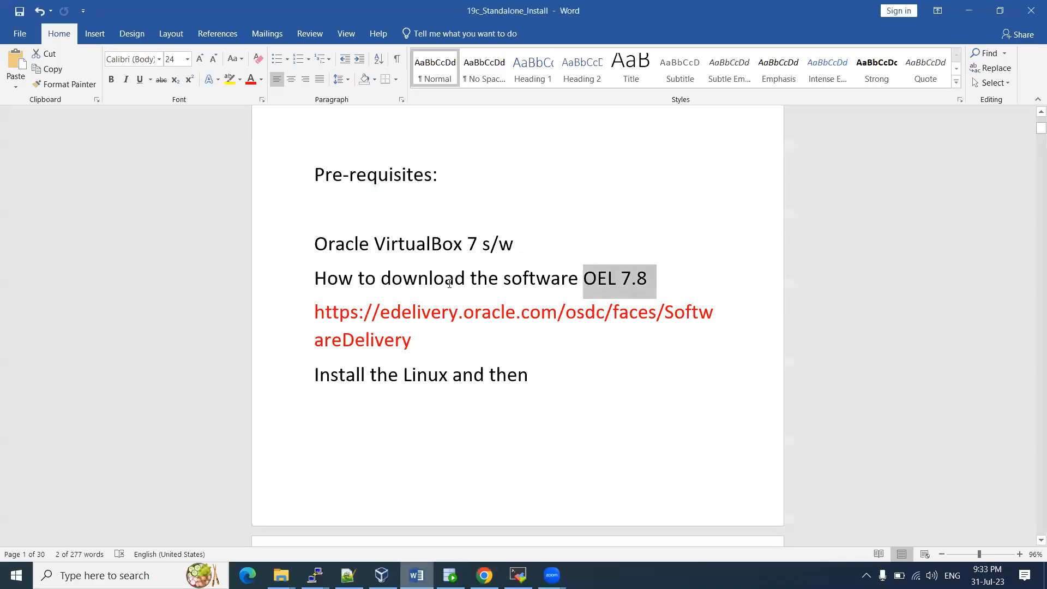
pyautogui.click(484, 576)
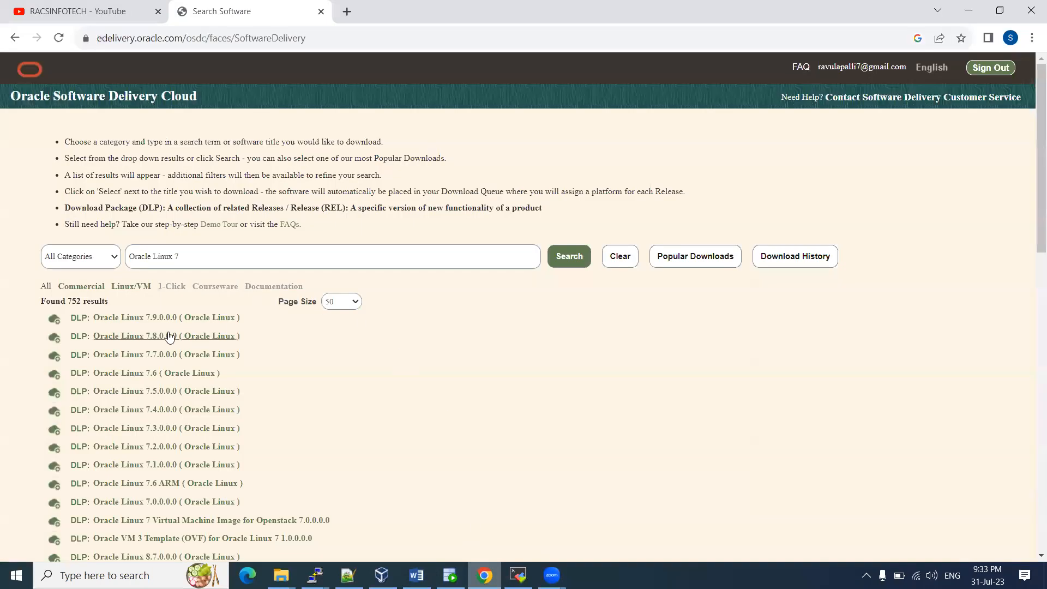
pyautogui.click(125, 336)
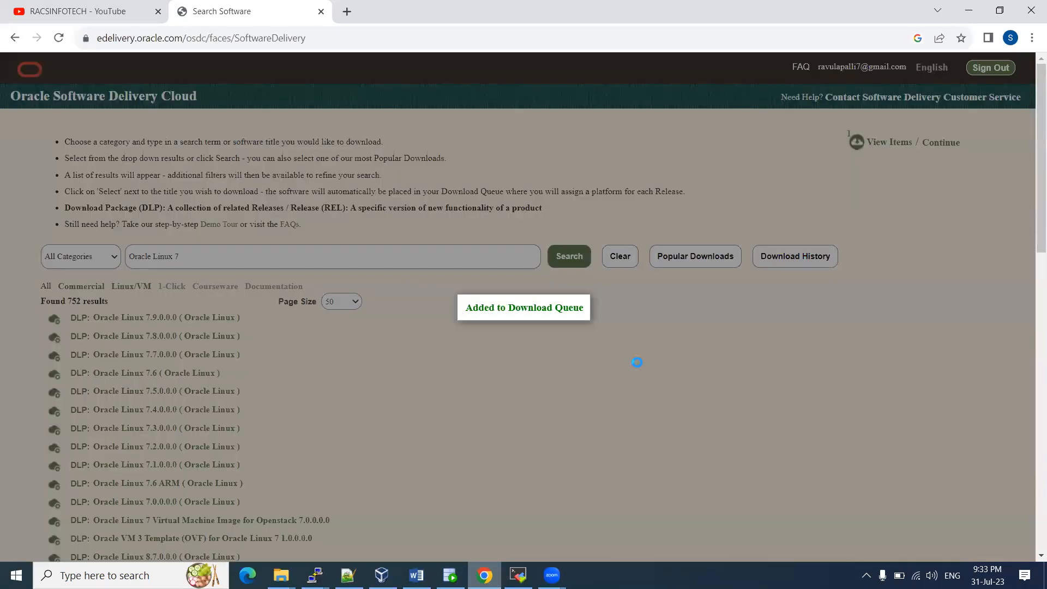
# Choose the x86 64 bit platform (14.1 GB) for the queued Oracle Linux 7.8.0.0 release and continue
pyautogui.scroll(-5, 525, 316)
pyautogui.scroll(5, 592, 330)
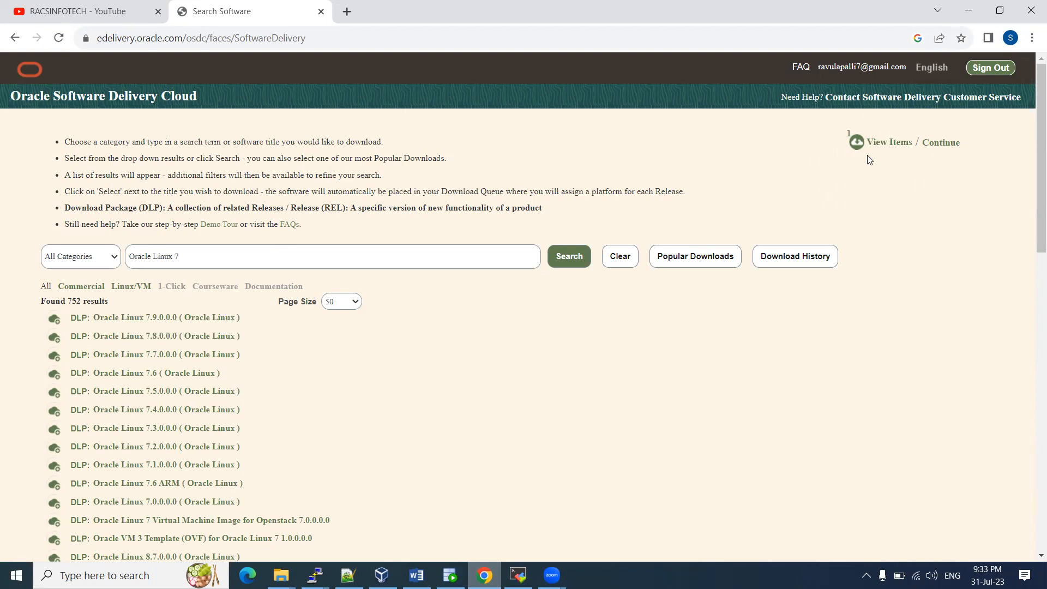
pyautogui.click(936, 144)
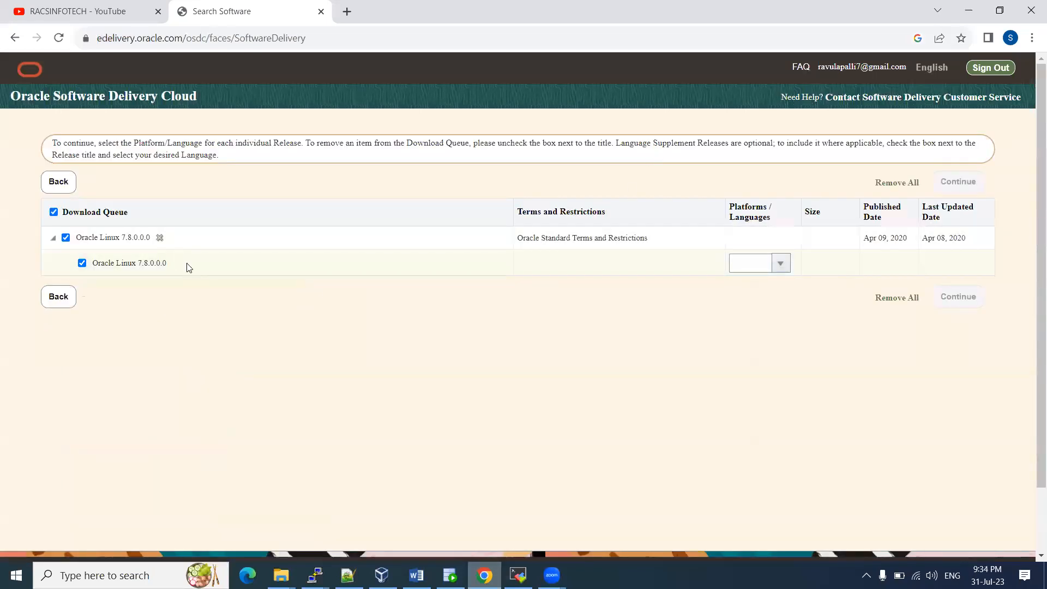
pyautogui.click(781, 264)
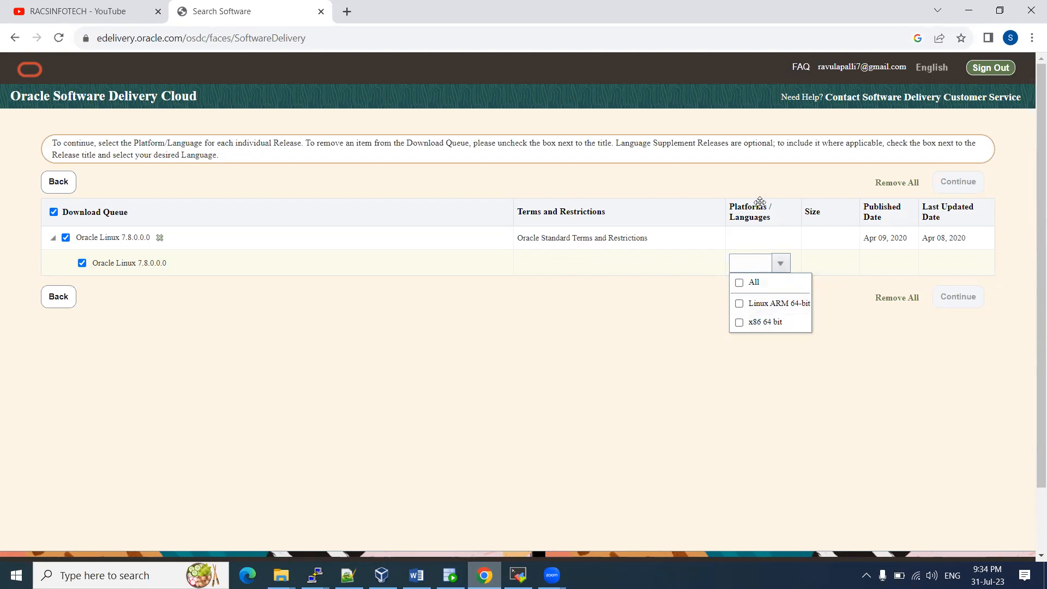
pyautogui.click(739, 323)
pyautogui.click(601, 301)
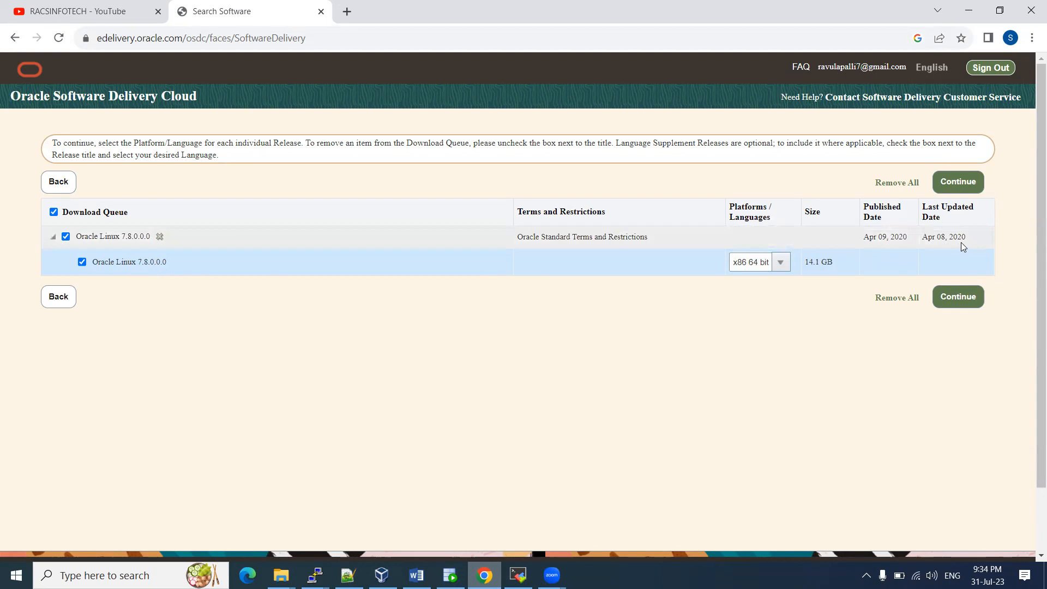
pyautogui.click(958, 297)
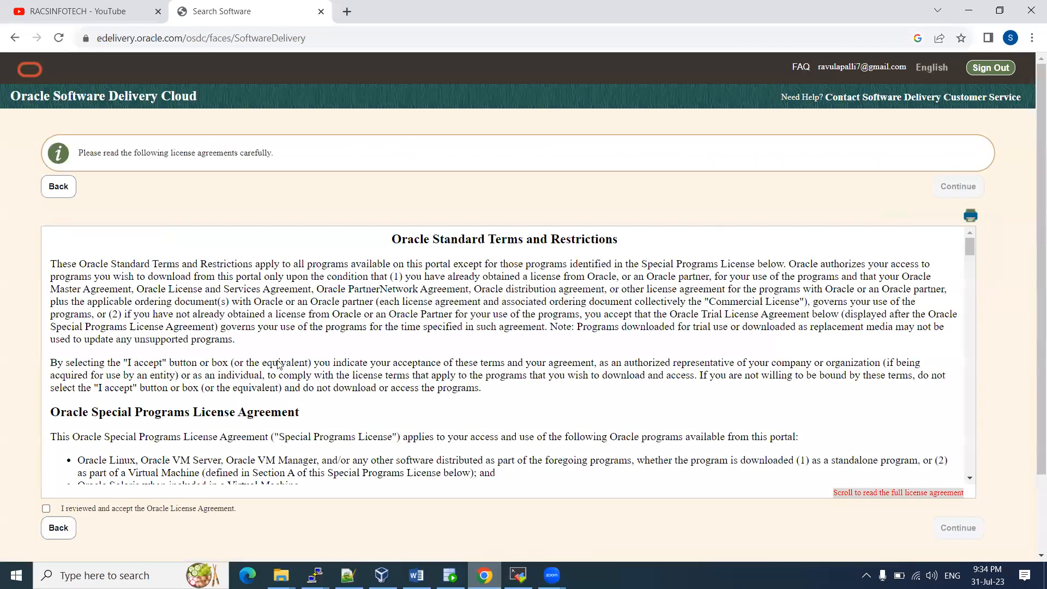
# Read through the Oracle Standard Terms and accept the Oracle License Agreement
pyautogui.scroll(-6, 284, 356)
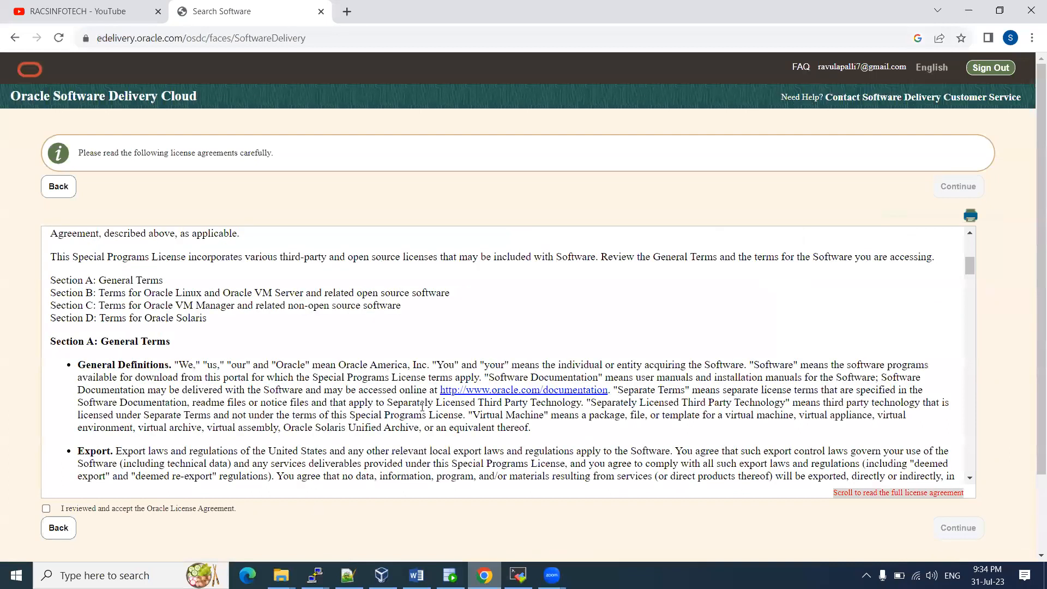
pyautogui.scroll(-10, 445, 398)
pyautogui.scroll(-10, 423, 397)
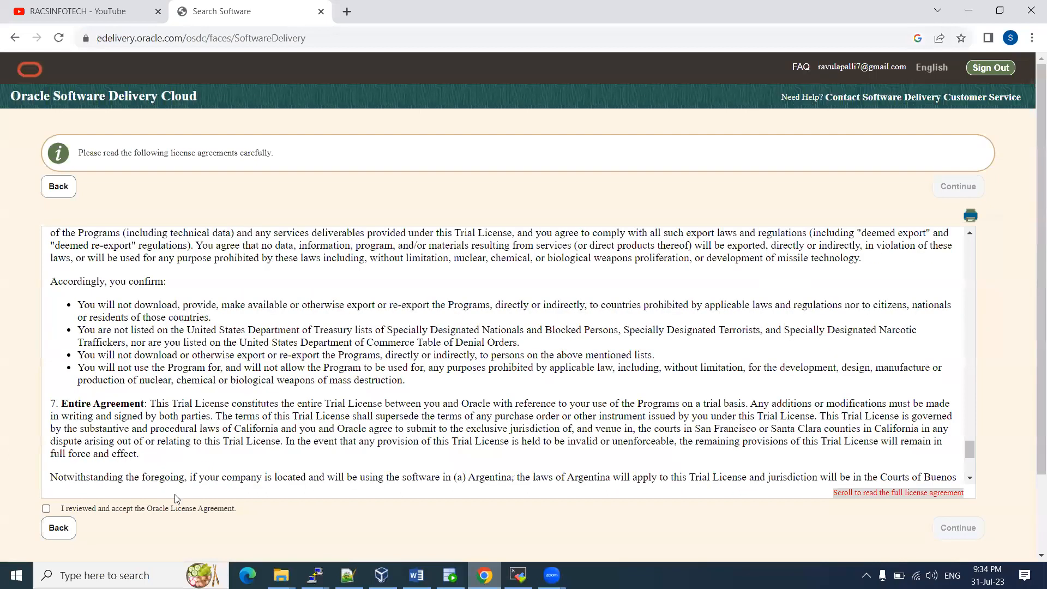
pyautogui.click(46, 509)
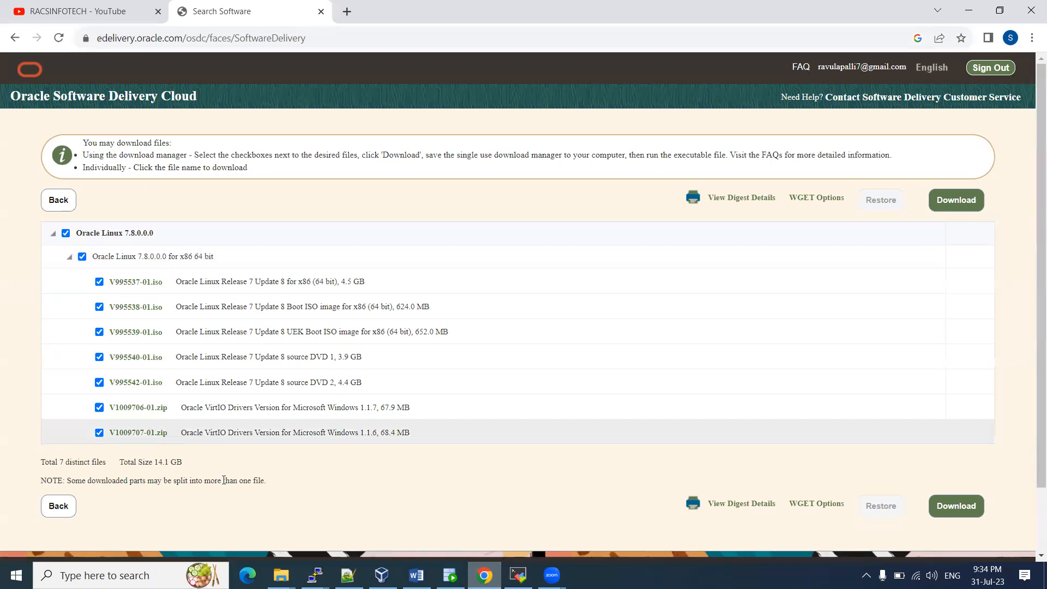
# Keep only the 4.5 GB V995537-01.iso ticked, download its Oracle_SSN_DLM installer and run it
pyautogui.moveTo(77, 231); pyautogui.dragTo(161, 236)
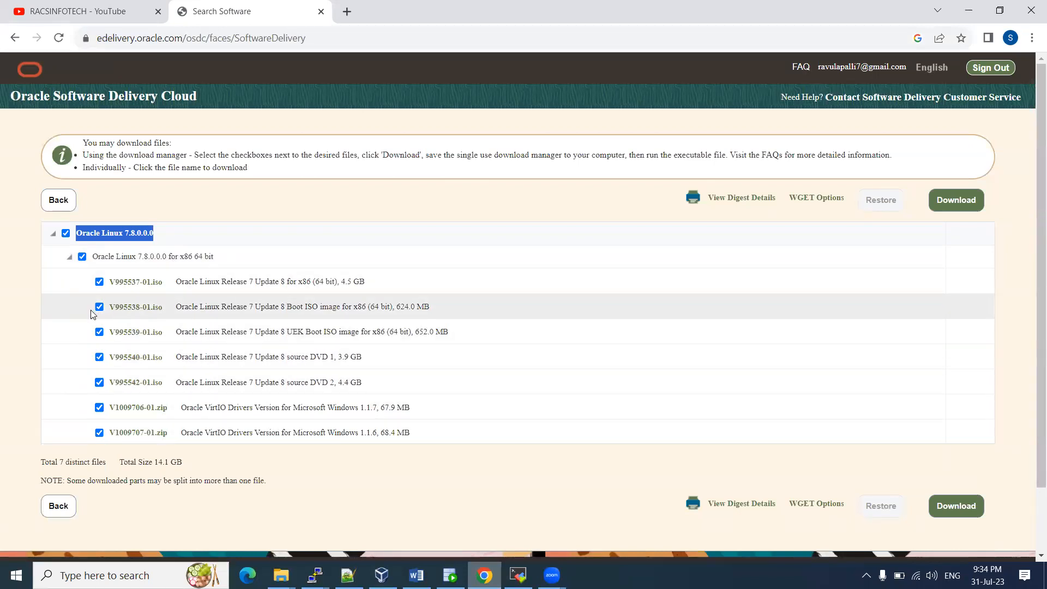
pyautogui.click(65, 233)
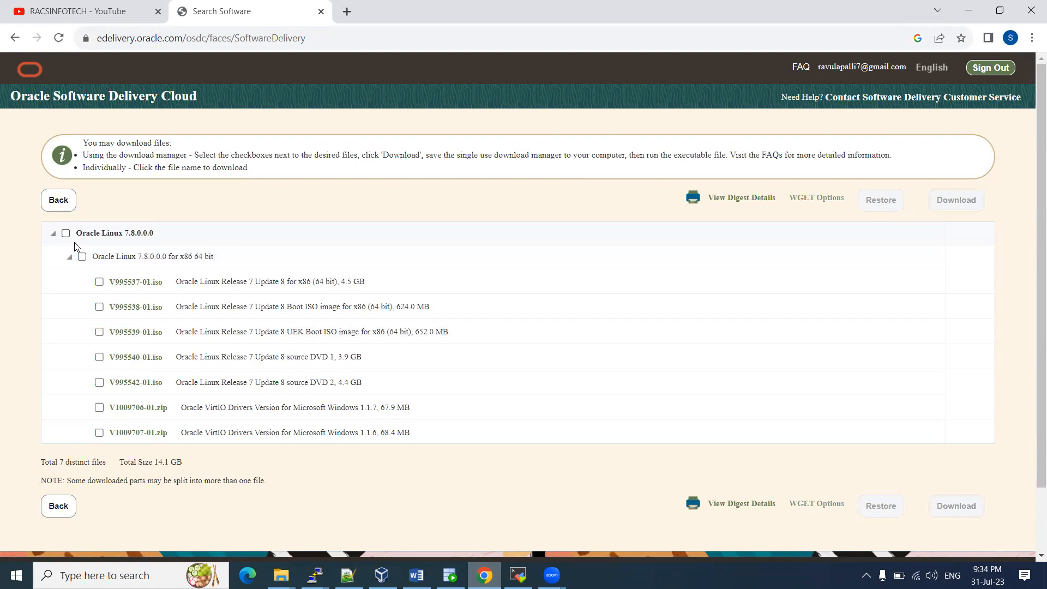
pyautogui.click(99, 282)
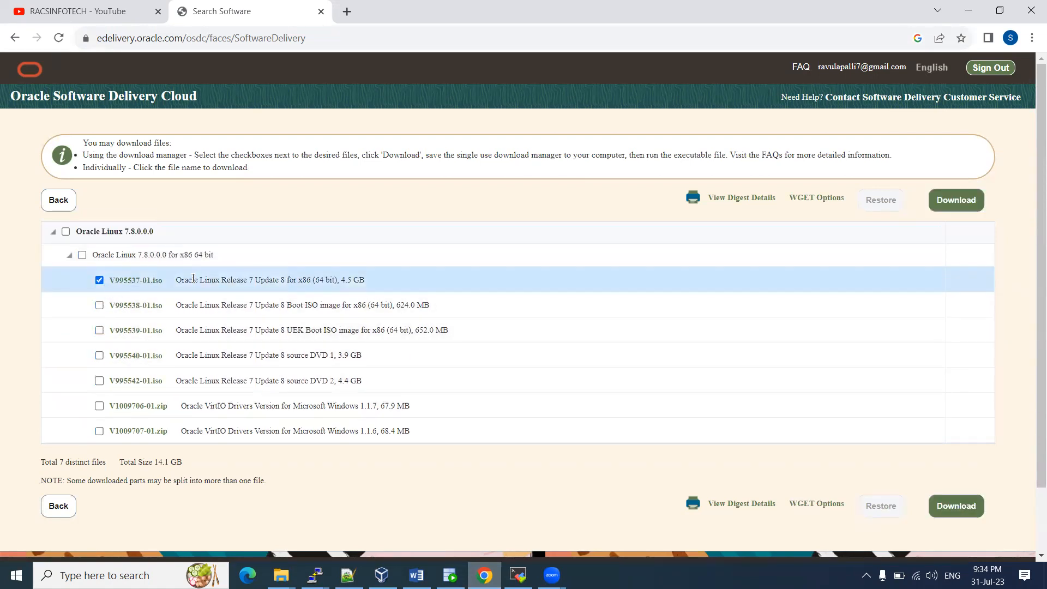
pyautogui.moveTo(178, 280); pyautogui.dragTo(365, 280)
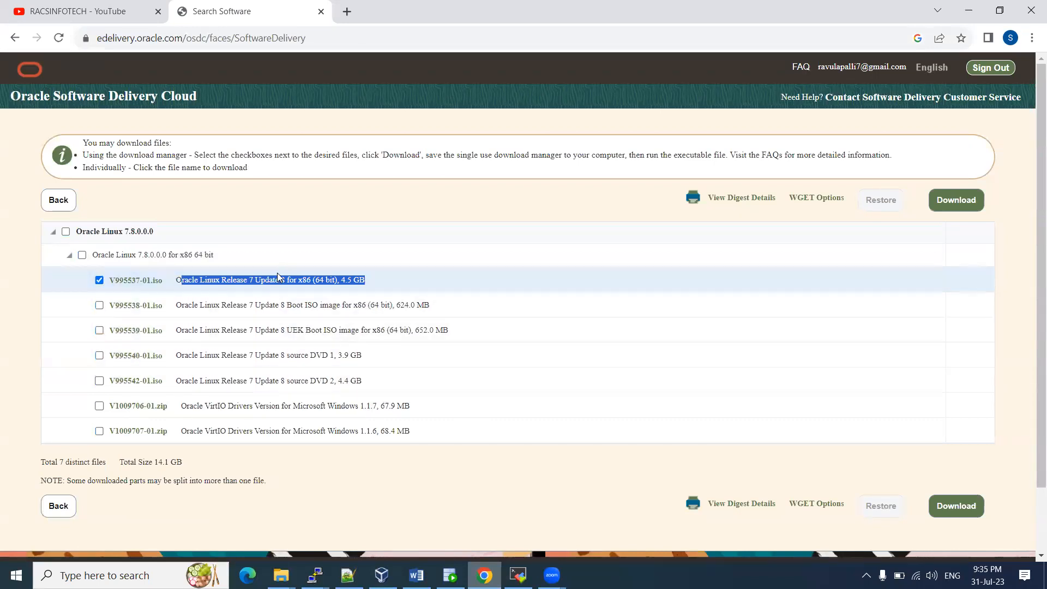
pyautogui.moveTo(176, 280); pyautogui.dragTo(79, 280)
pyautogui.click(356, 277)
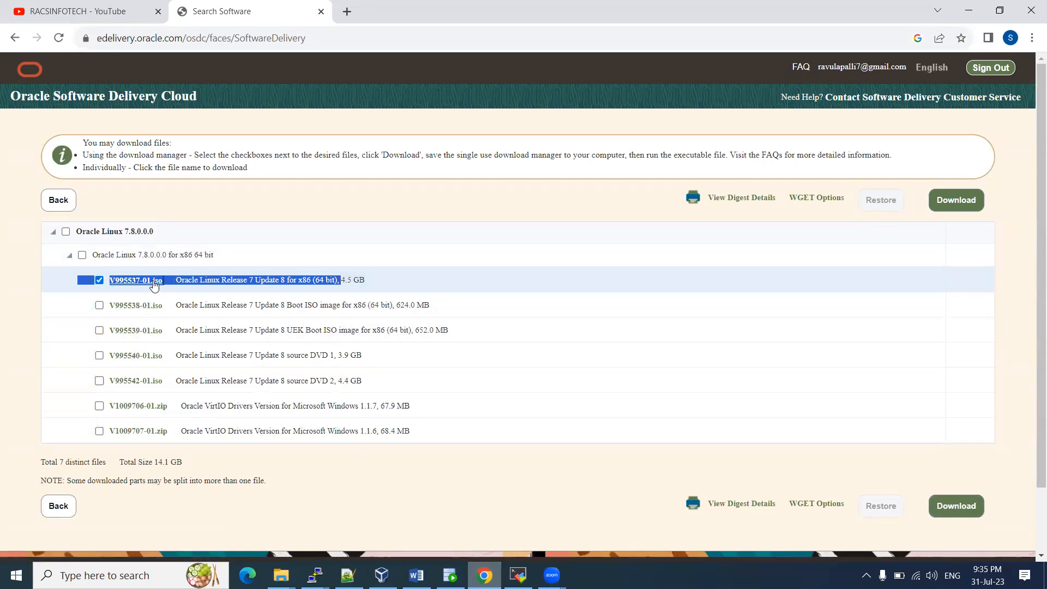
pyautogui.click(966, 504)
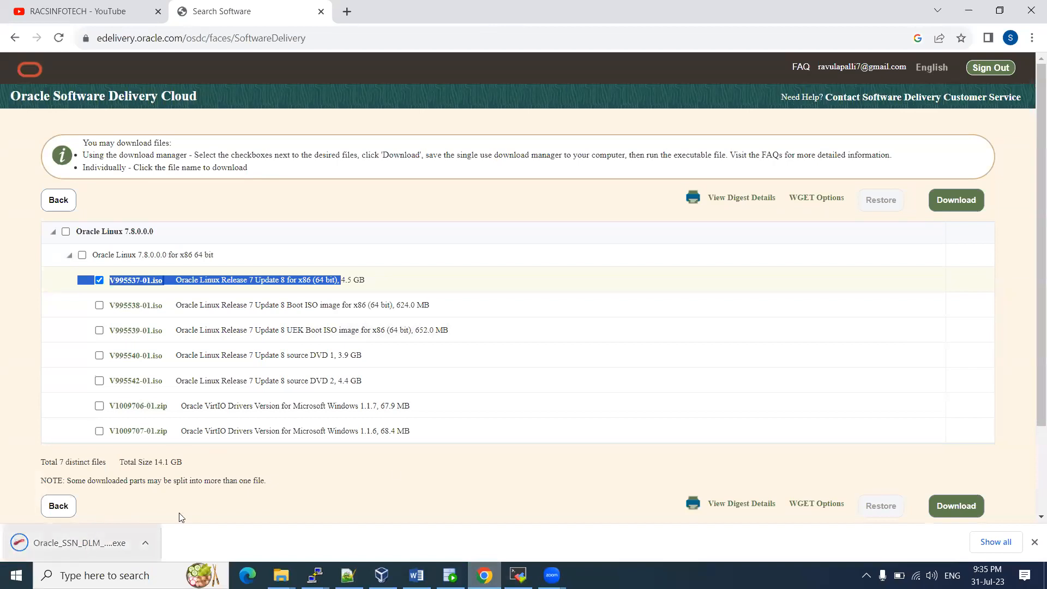
pyautogui.click(87, 544)
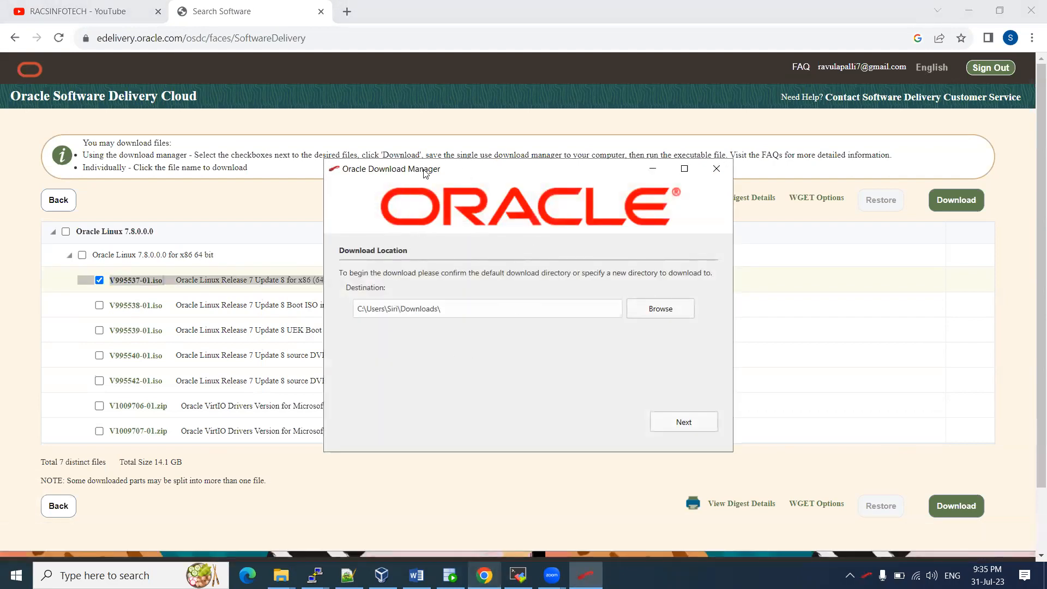
# Check the Downloads destination path, then close Oracle Download Manager without downloading
pyautogui.moveTo(448, 311); pyautogui.dragTo(360, 307)
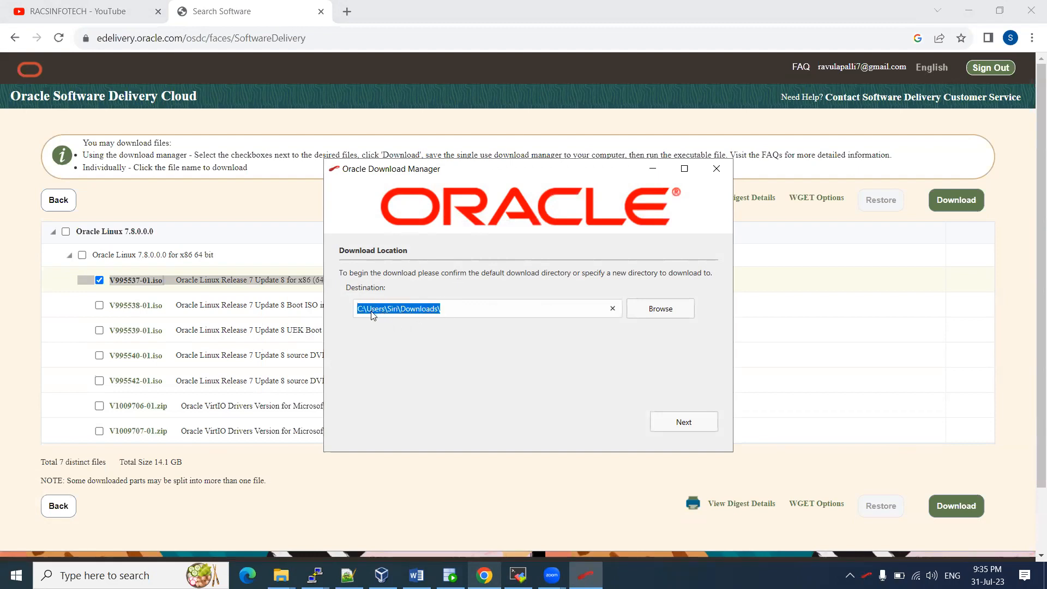
pyautogui.click(427, 310)
pyautogui.keyDown('shift'); pyautogui.click(438, 314); pyautogui.keyUp('shift')
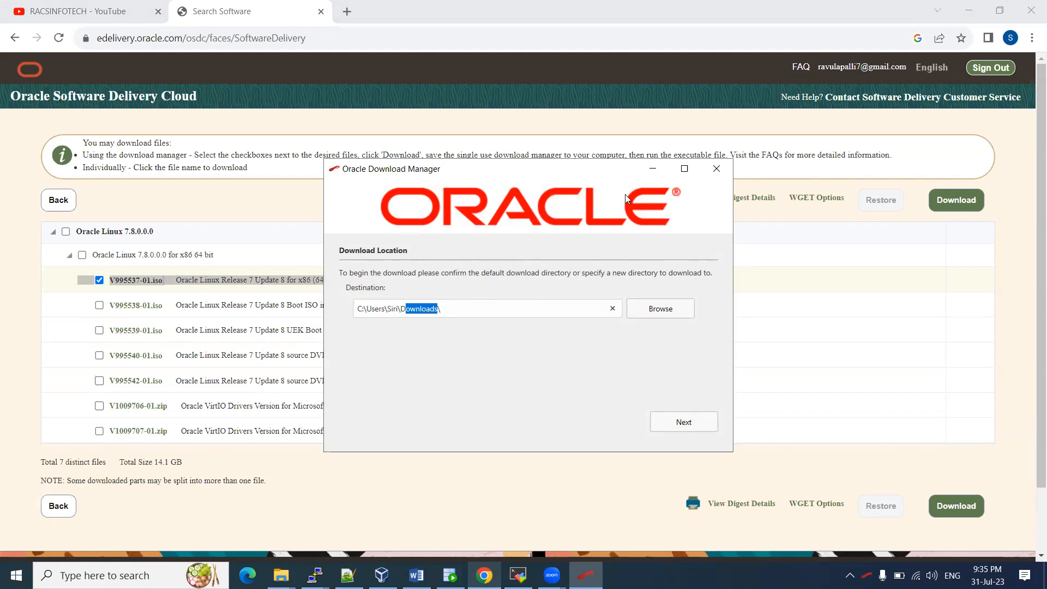
pyautogui.click(717, 171)
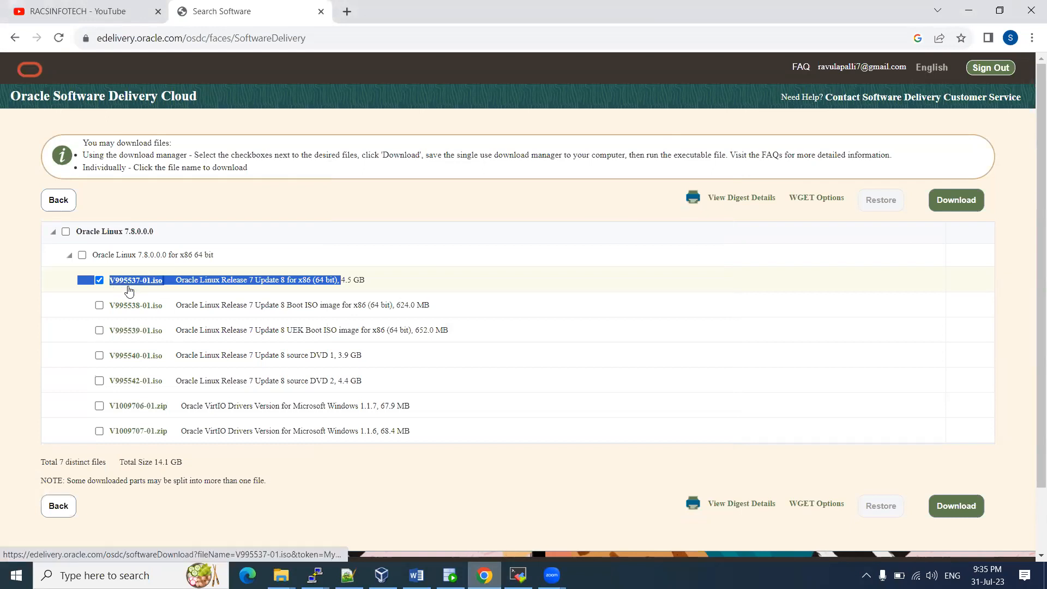
# Open the Linux7.8 folder in the 19C_DB_Linux_7.8-SW Explorer window, then switch to VirtualBox Manager
pyautogui.click(281, 575)
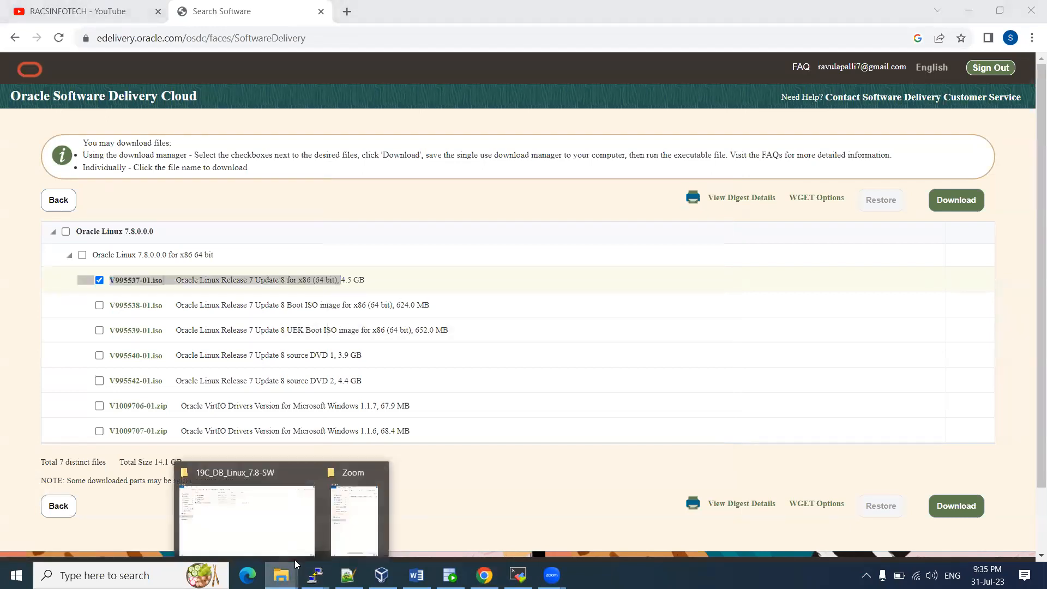
pyautogui.click(262, 537)
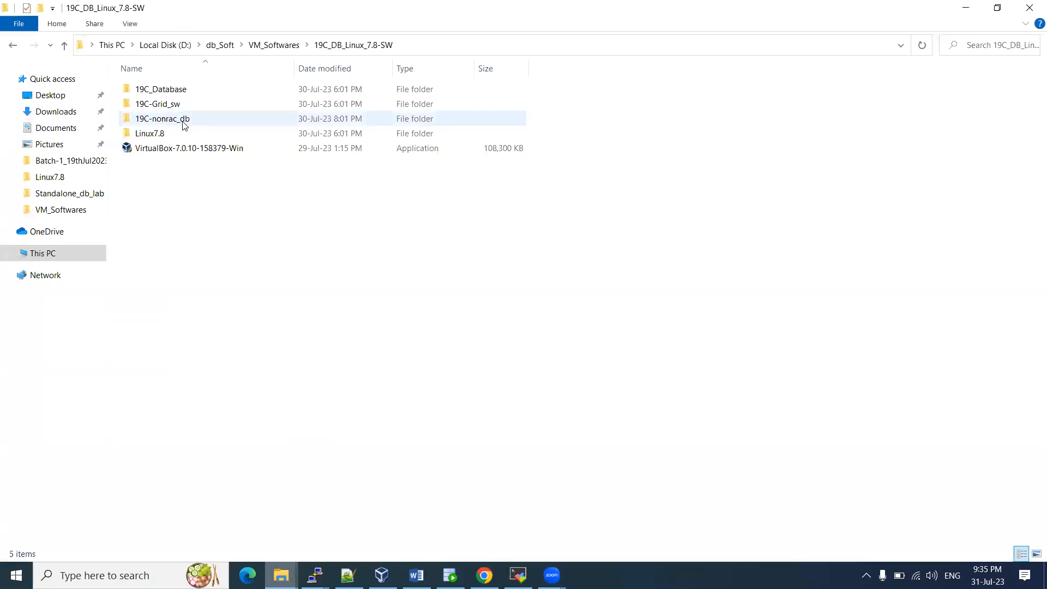
pyautogui.doubleClick(165, 135)
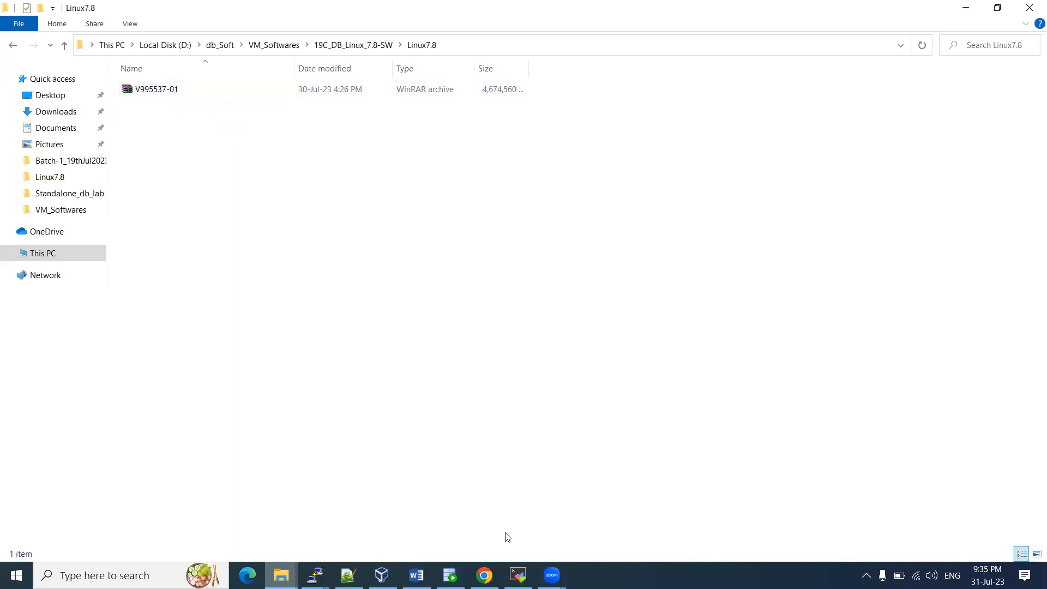
pyautogui.moveTo(485, 576)
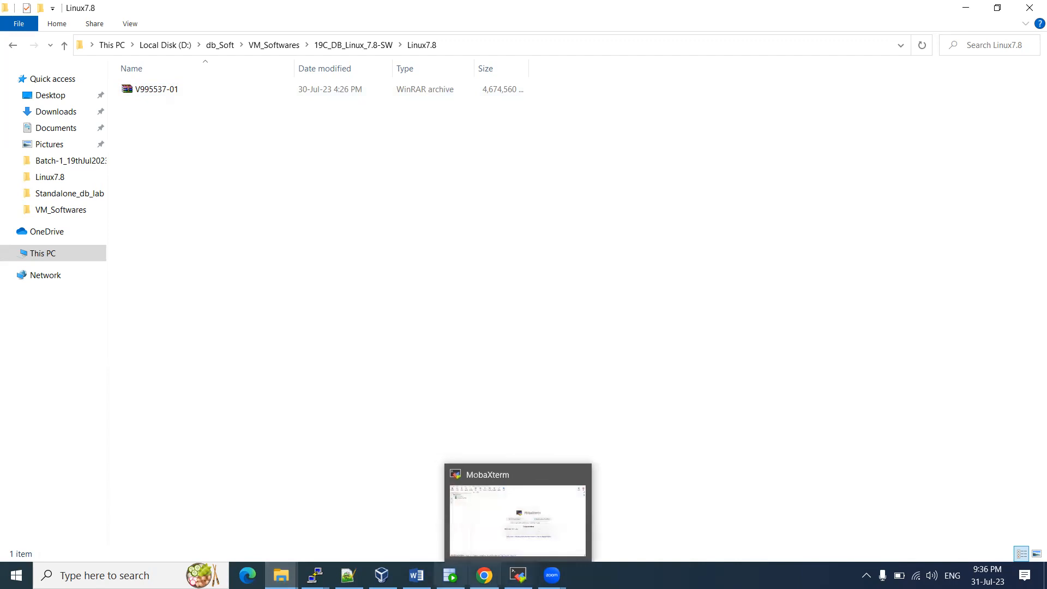
pyautogui.click(381, 575)
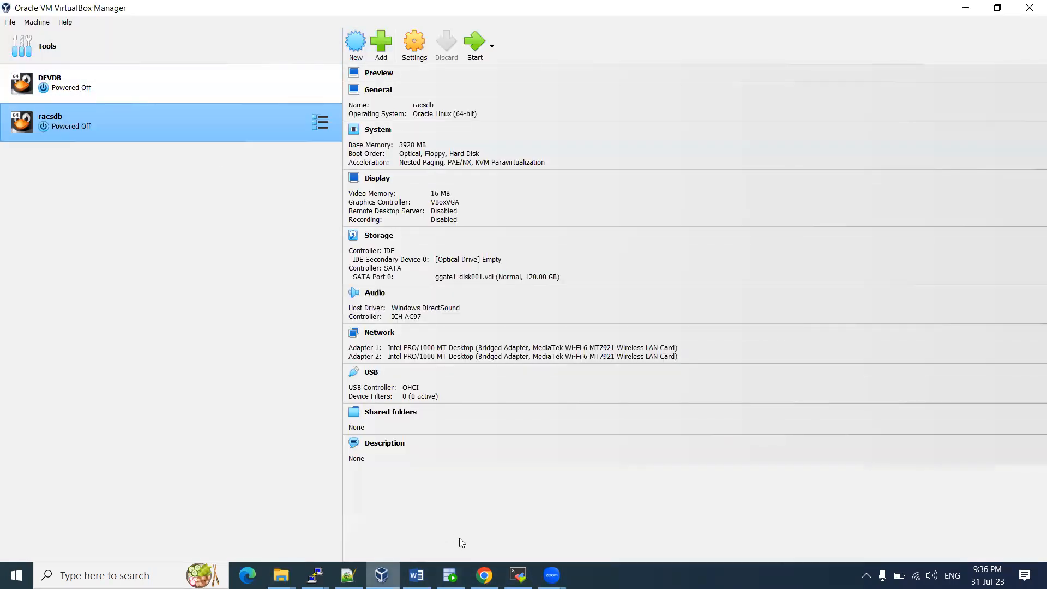
# Highlight the 'Install the Linux' line in the Word notes and return to VirtualBox Manager
pyautogui.click(416, 575)
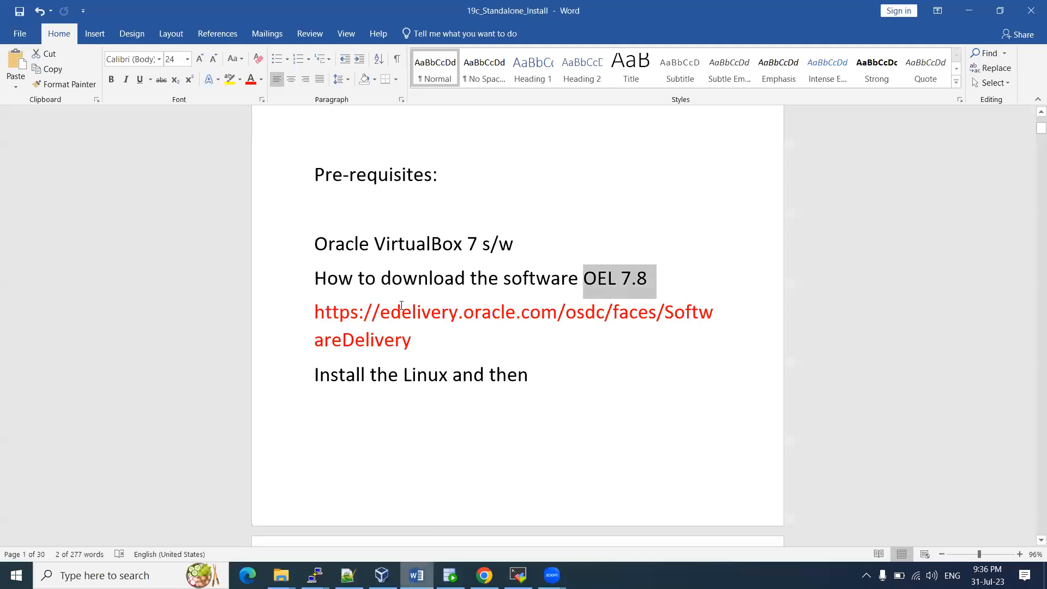
pyautogui.scroll(-3, 382, 300)
pyautogui.tripleClick(499, 286)
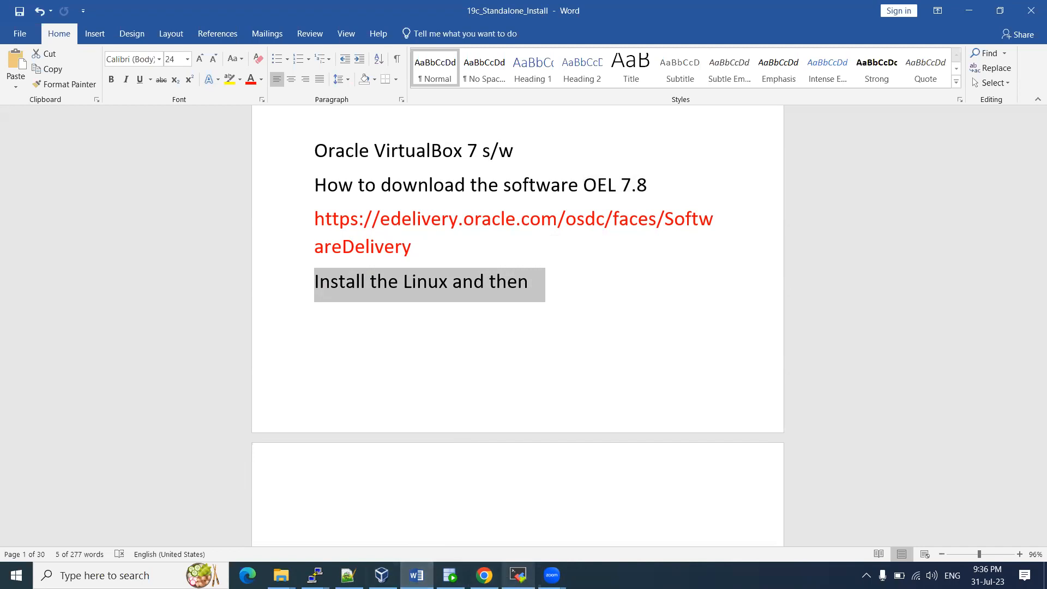
pyautogui.click(382, 575)
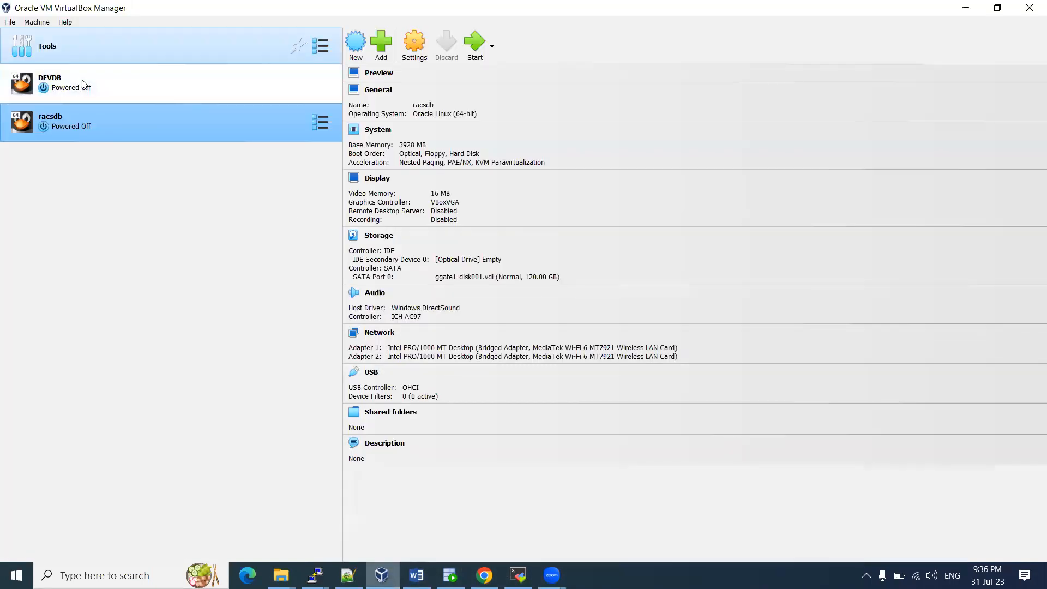
# Start a new virtual machine and name it Linux7.3
pyautogui.click(38, 23)
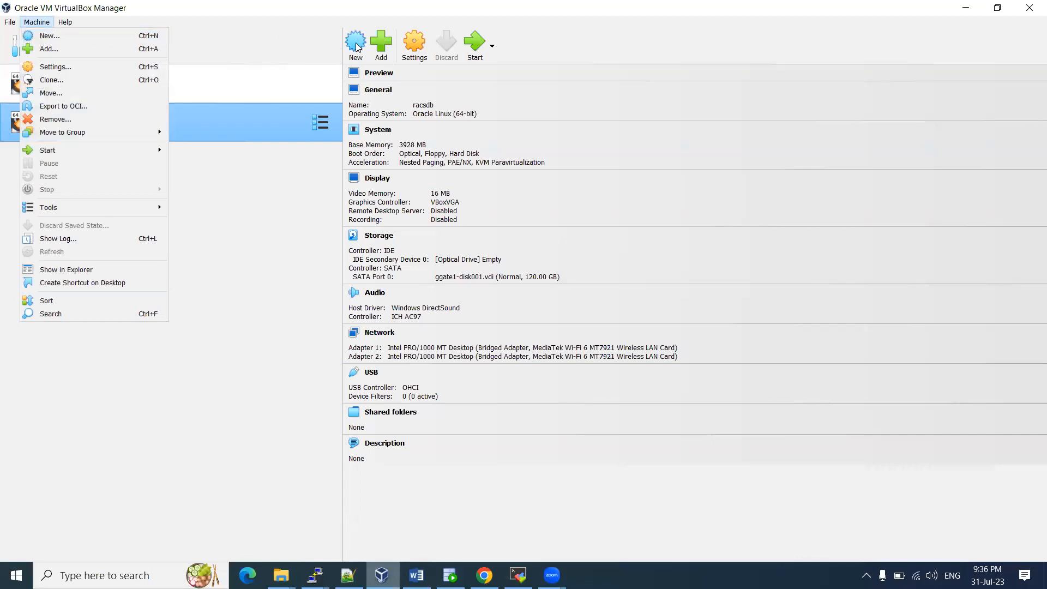
pyautogui.click(293, 39)
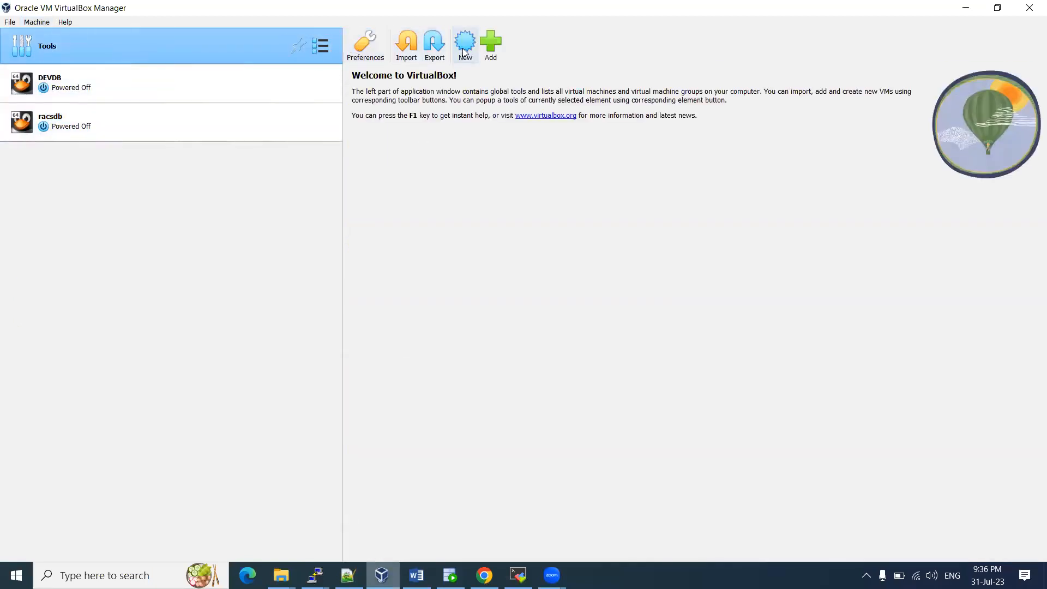
pyautogui.click(42, 26)
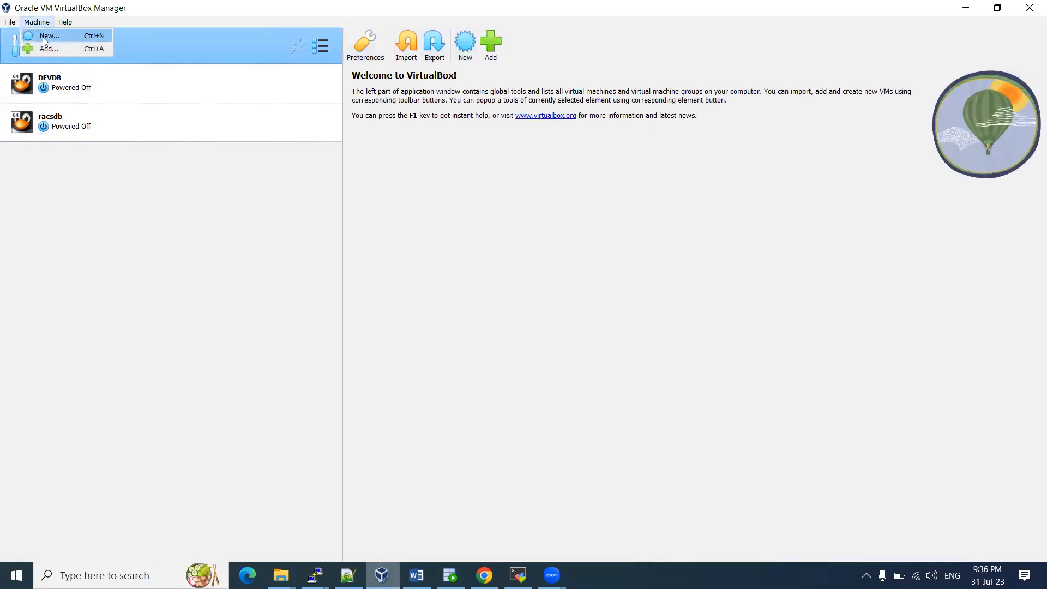
pyautogui.click(41, 34)
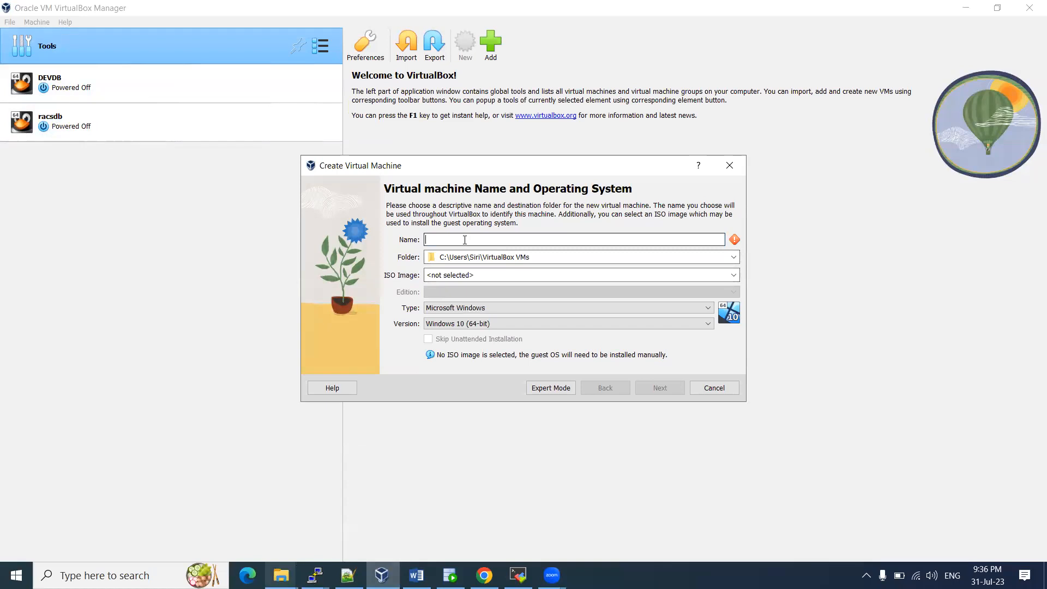
pyautogui.write('Linux7')
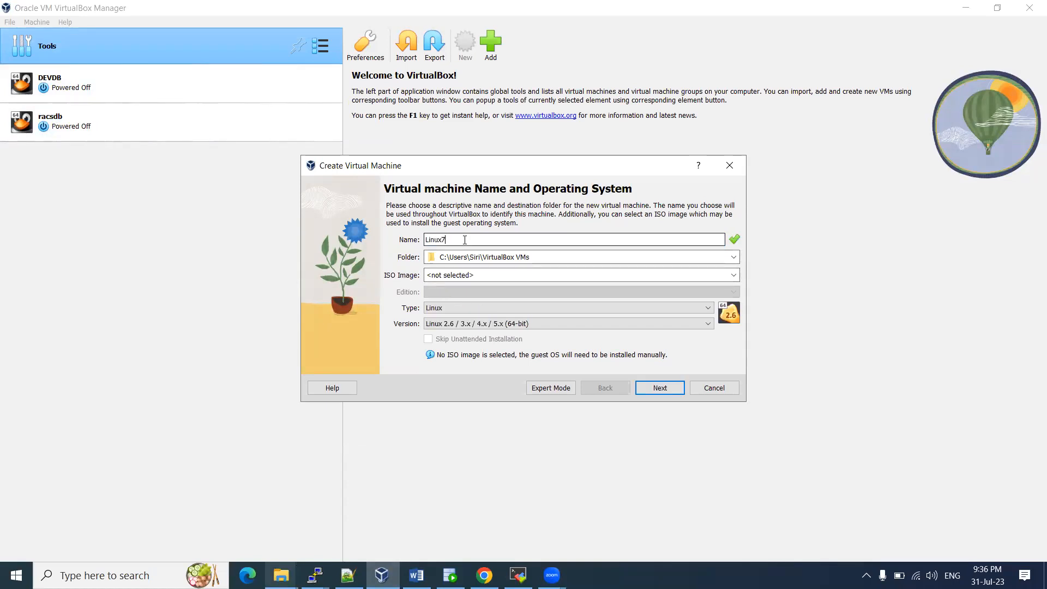
pyautogui.moveTo(460, 240); pyautogui.dragTo(423, 240)
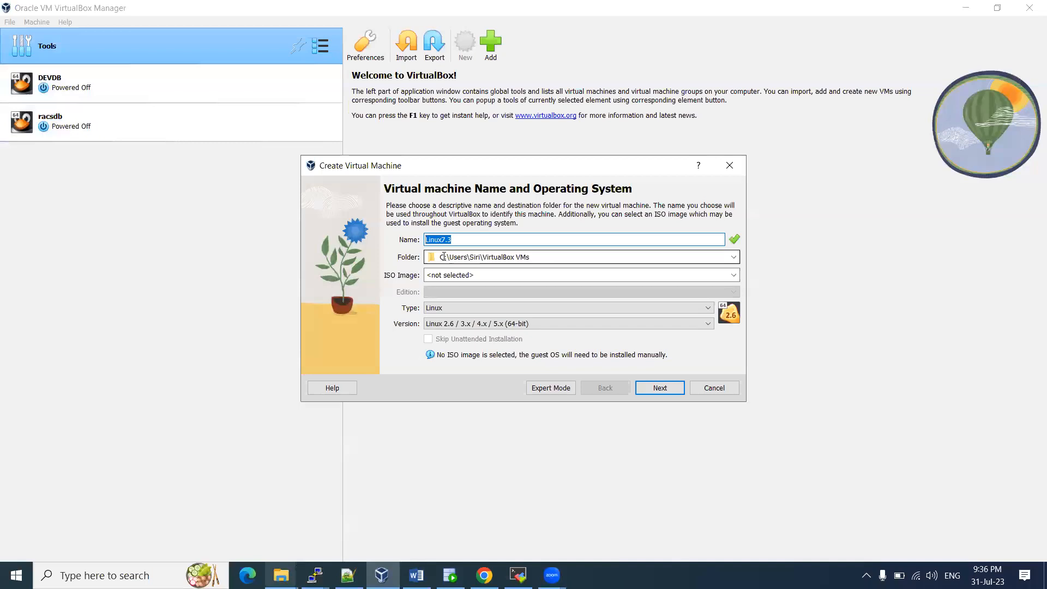
# Create a Linux-lab folder on drive D: and use D:\Linux-lab as the machine folder
pyautogui.click(733, 258)
pyautogui.click(467, 284)
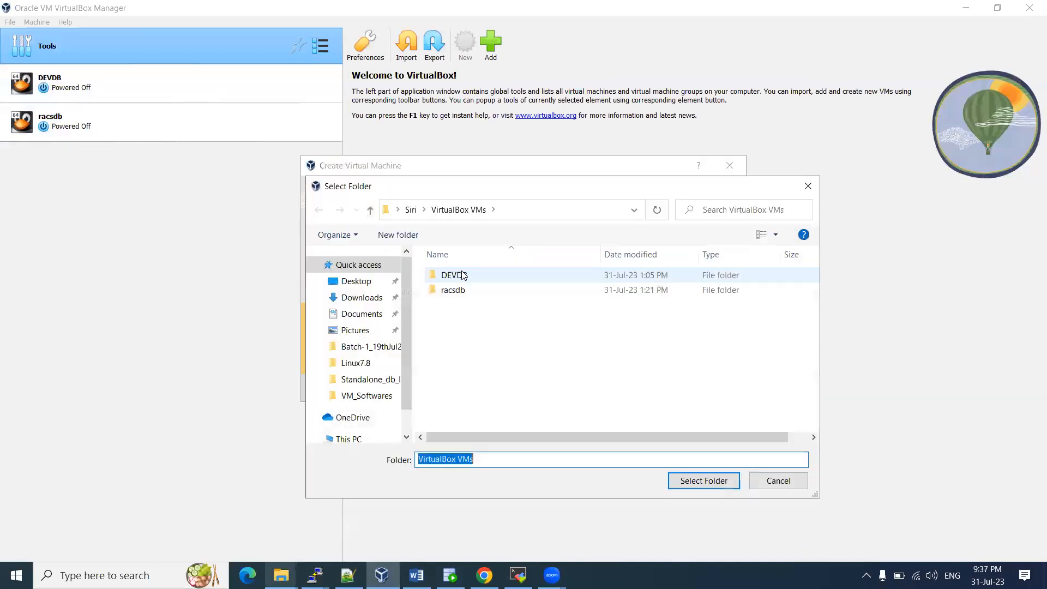
pyautogui.scroll(-2, 382, 354)
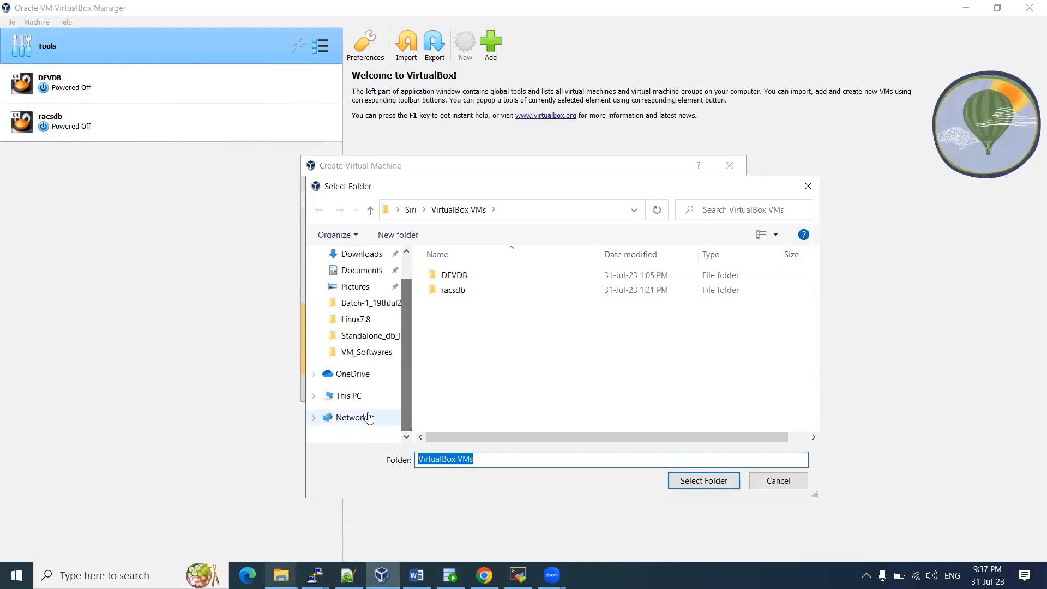
pyautogui.click(349, 396)
pyautogui.scroll(-1, 555, 349)
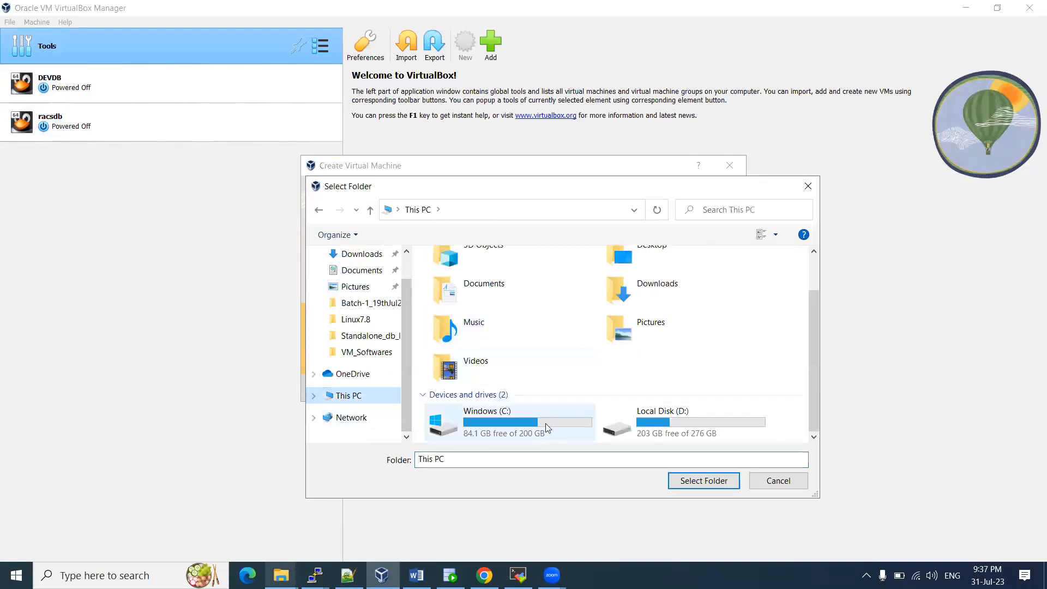
pyautogui.click(671, 410)
pyautogui.doubleClick(671, 411)
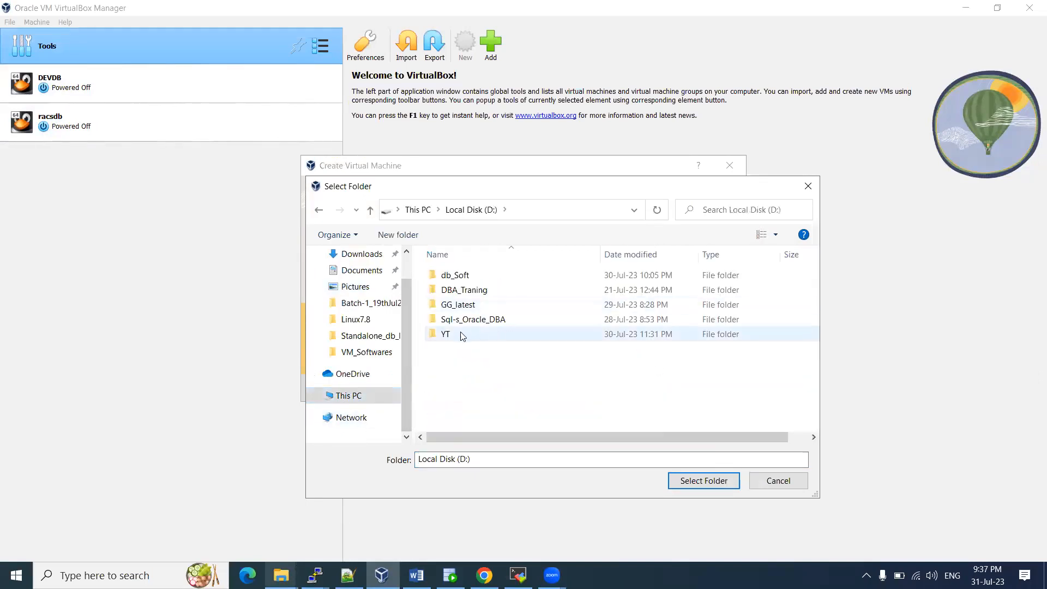
pyautogui.click(404, 236)
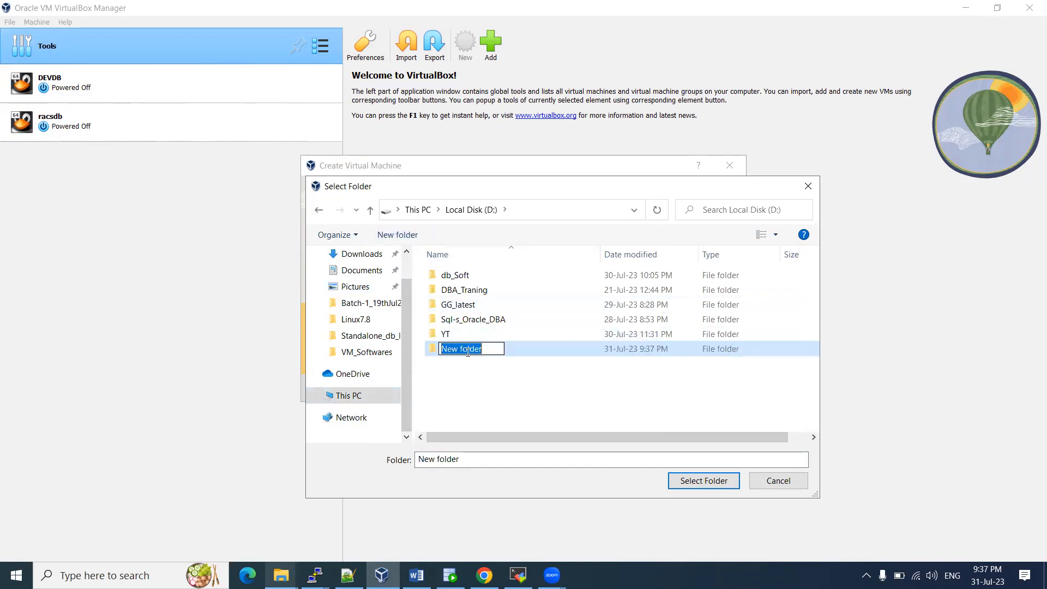
pyautogui.write('Linux')
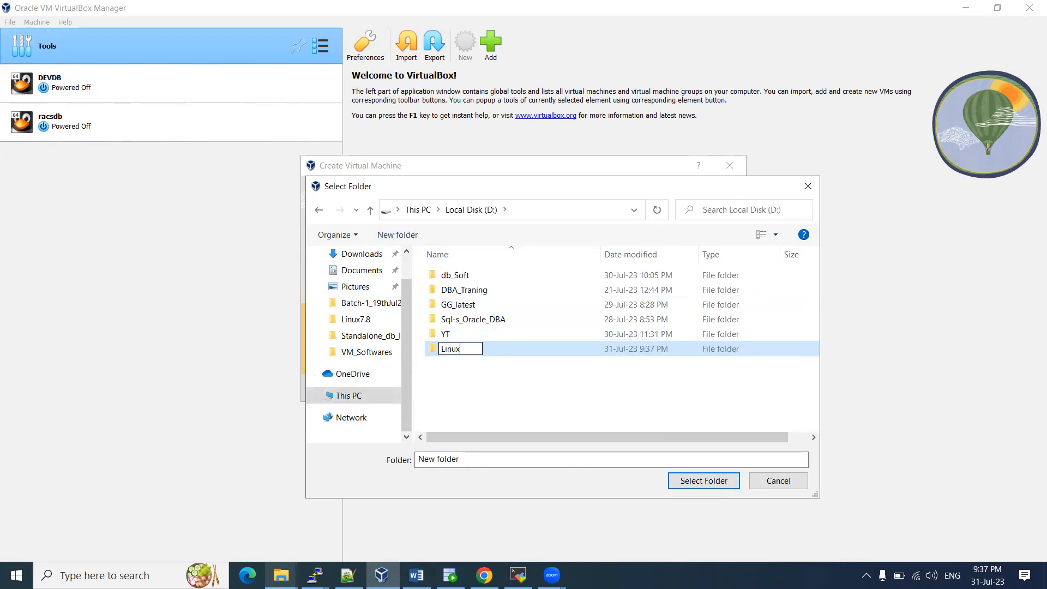
pyautogui.write('-lab')
pyautogui.press('Return')
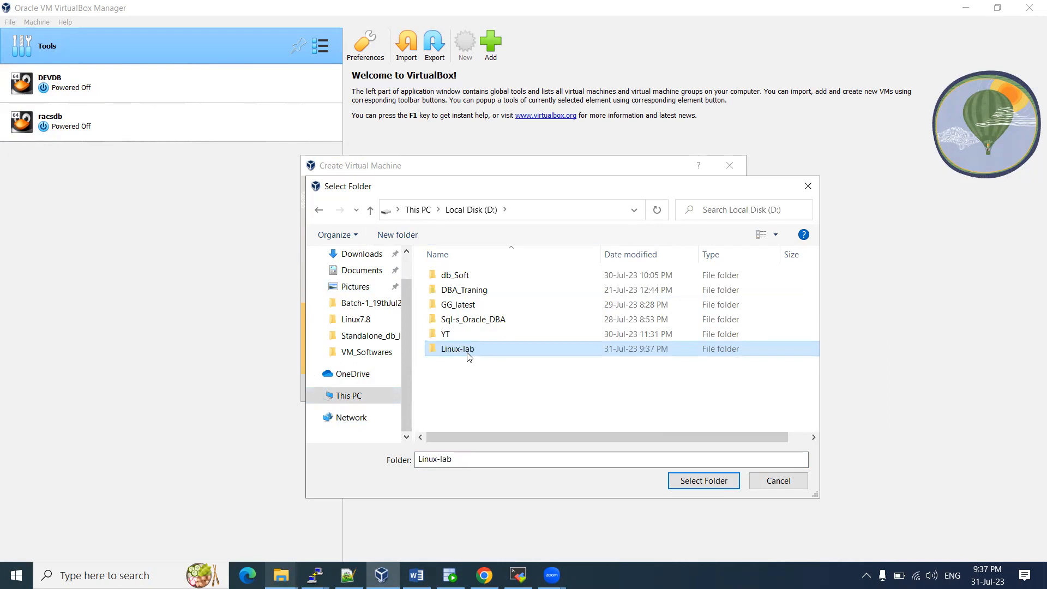
pyautogui.doubleClick(479, 354)
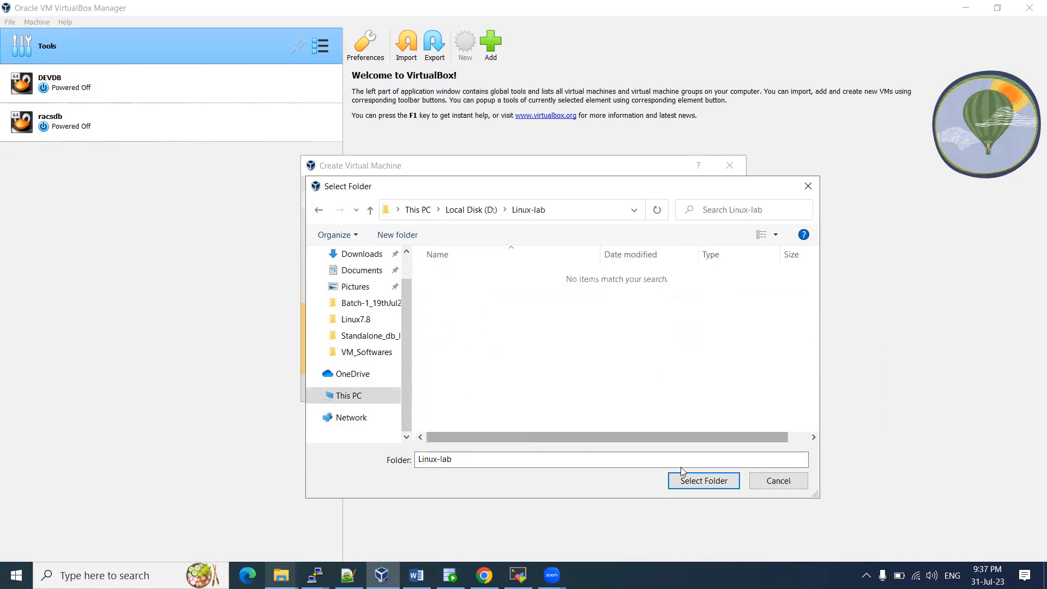
pyautogui.click(703, 480)
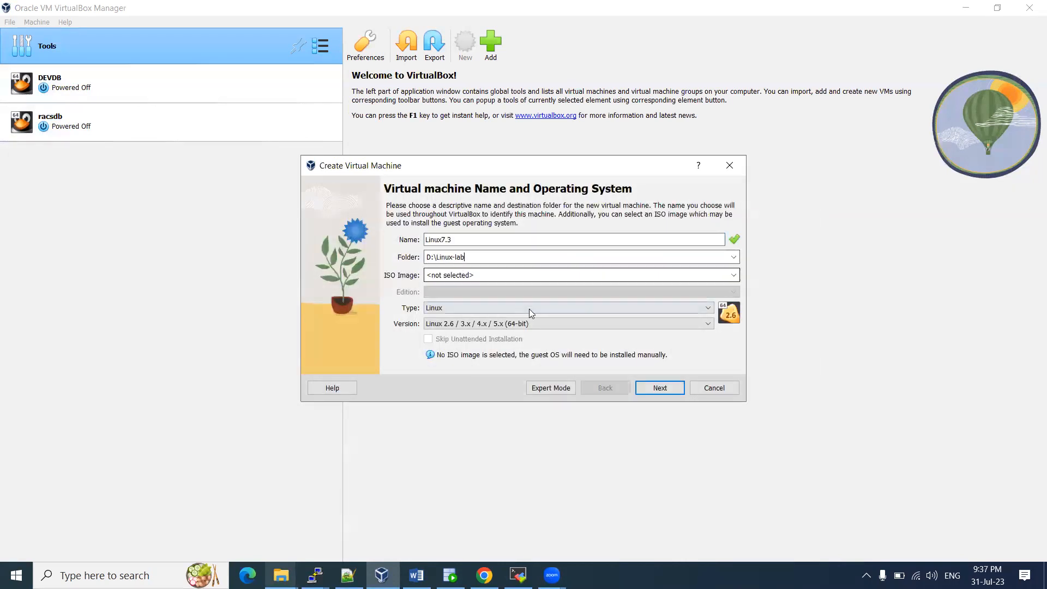
# Keep the type as Linux (64-bit) and proceed to the hardware settings
pyautogui.click(442, 308)
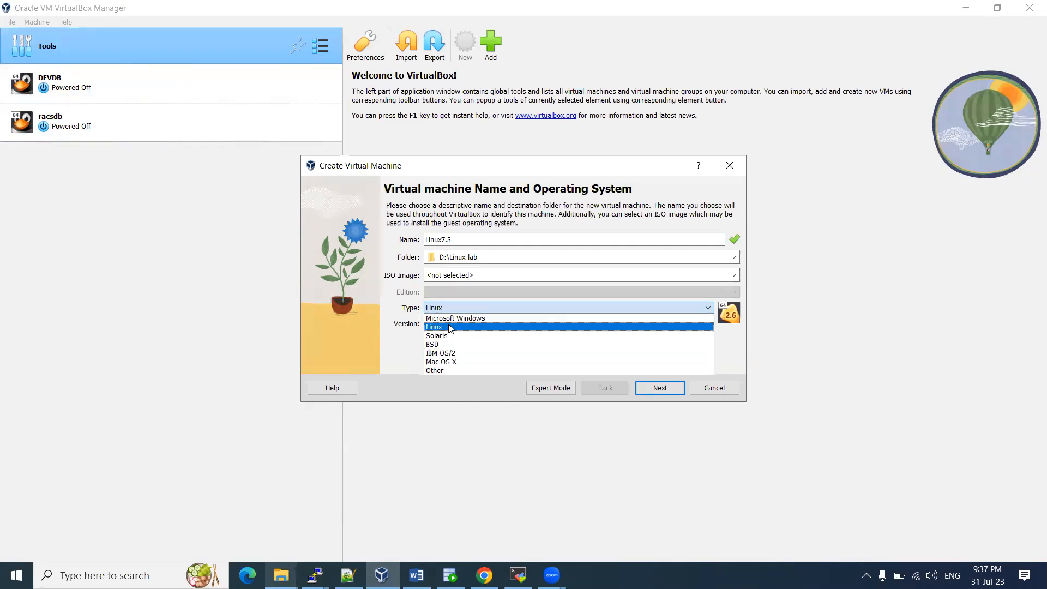
pyautogui.click(451, 328)
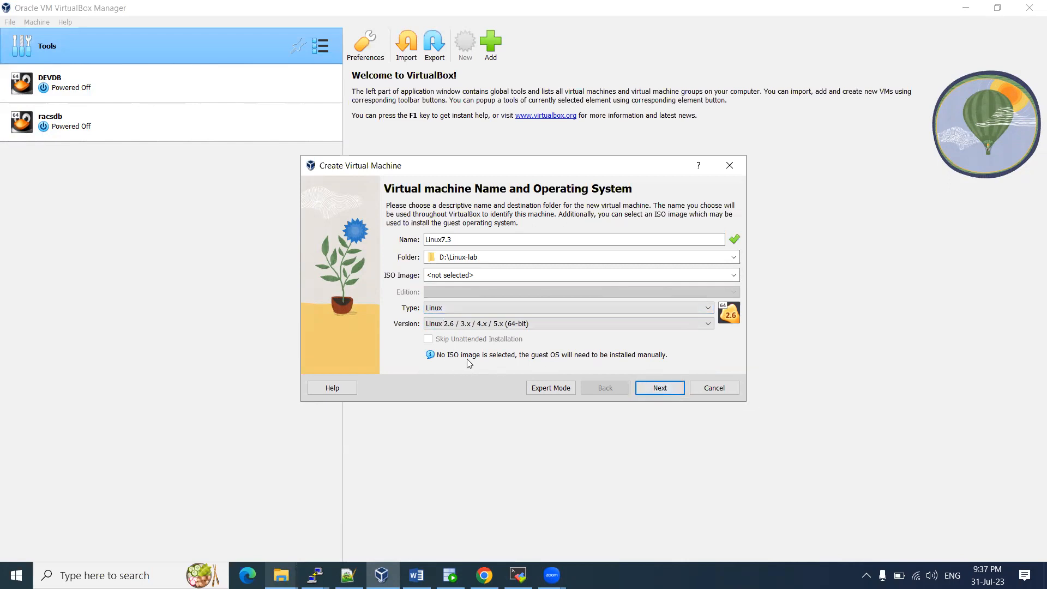
pyautogui.click(661, 388)
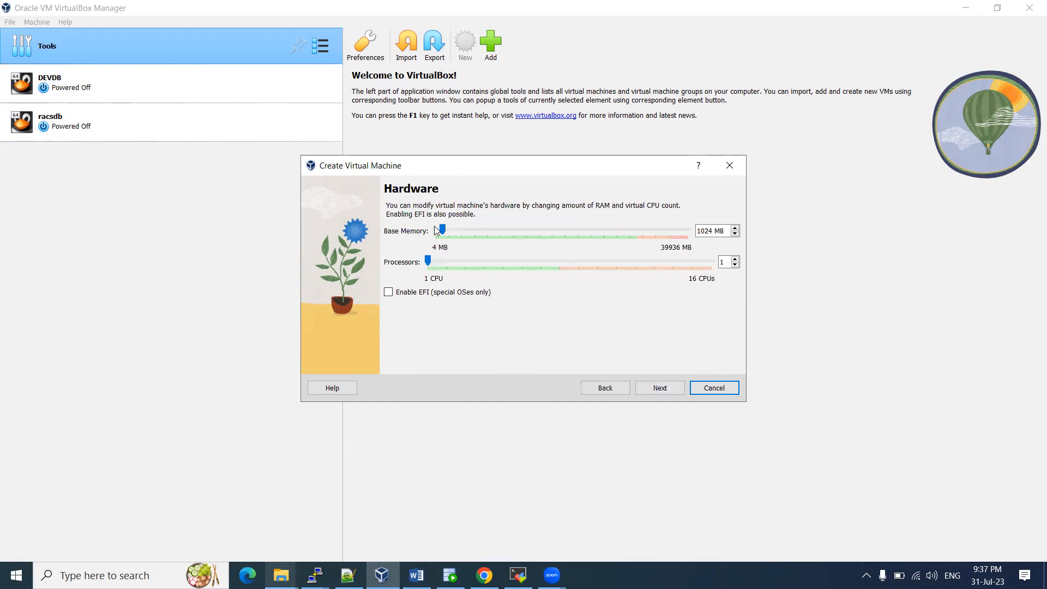
# Set the new machine's base memory to 6659 MB and its processors to 2
pyautogui.moveTo(443, 237); pyautogui.dragTo(449, 230)
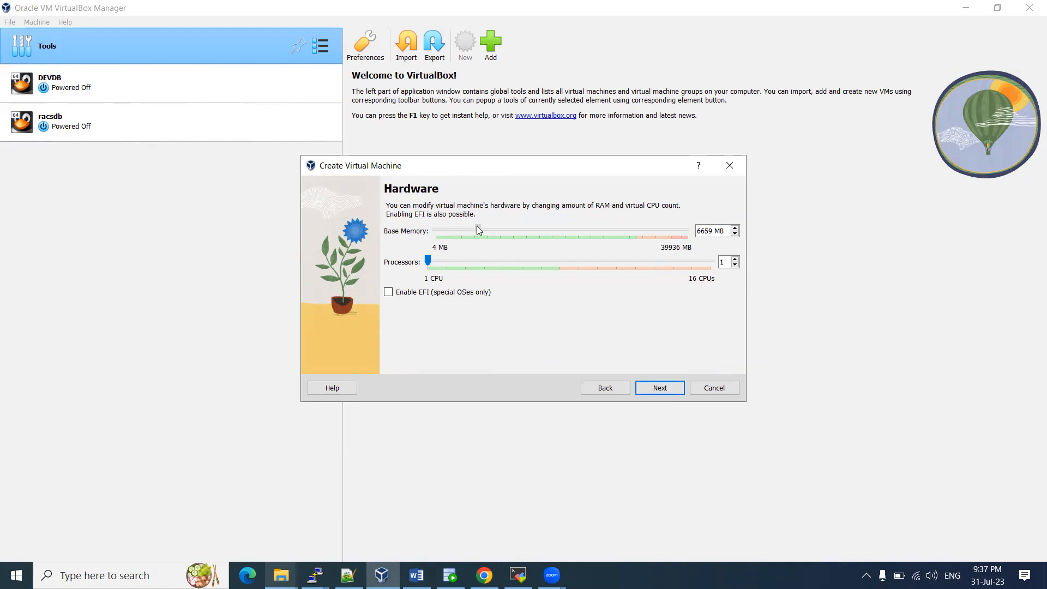
pyautogui.moveTo(475, 226); pyautogui.dragTo(478, 229)
pyautogui.click(445, 263)
# Set the virtual hard disk size to 40 GB
pyautogui.click(661, 386)
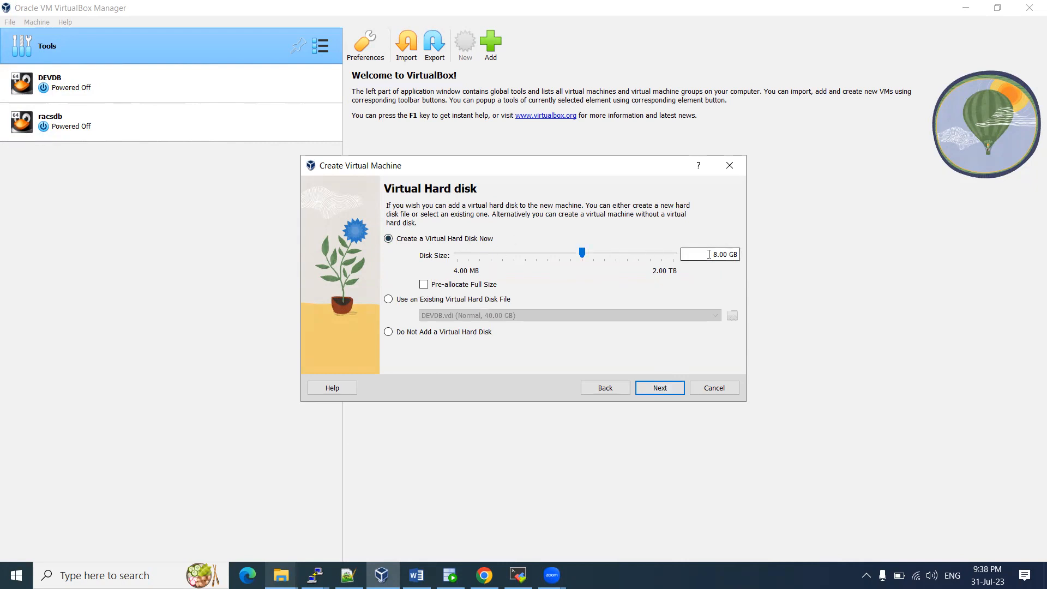
pyautogui.press('Delete')
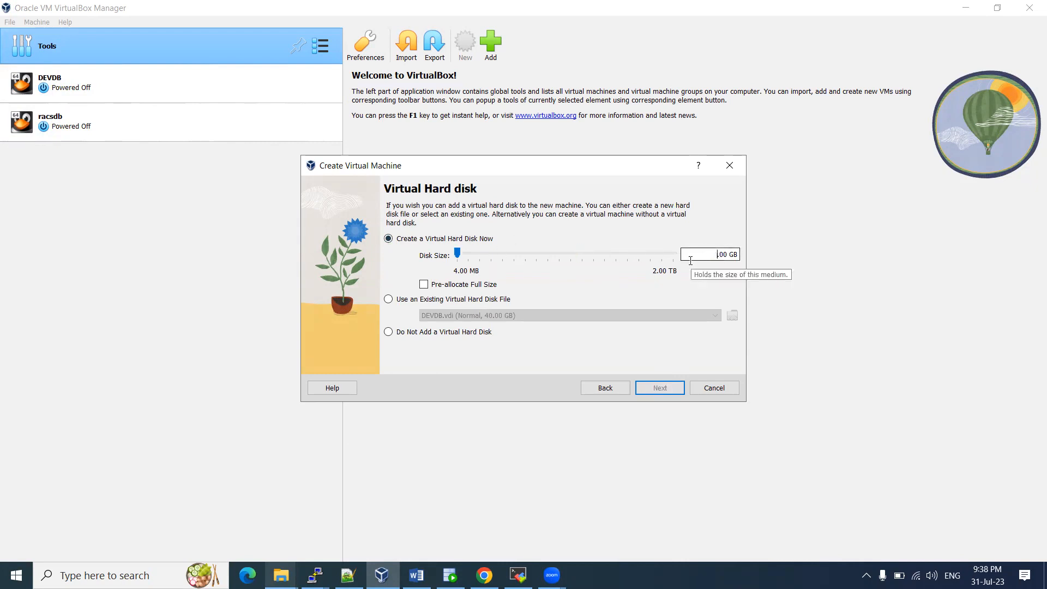
pyautogui.write('40')
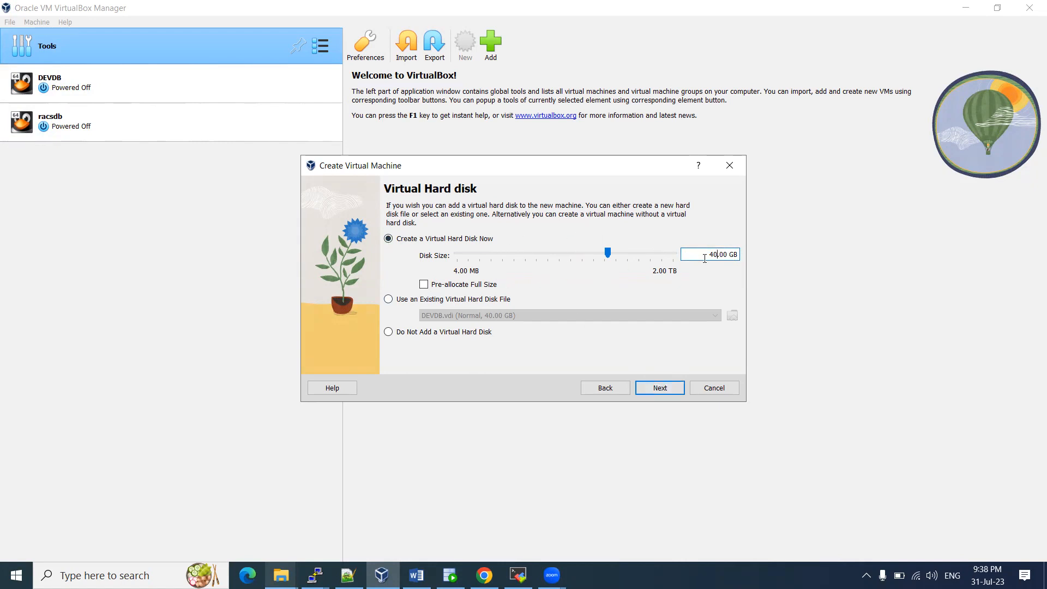
# Go back from the summary to the name page and change the machine name to Linuxlab
pyautogui.click(662, 390)
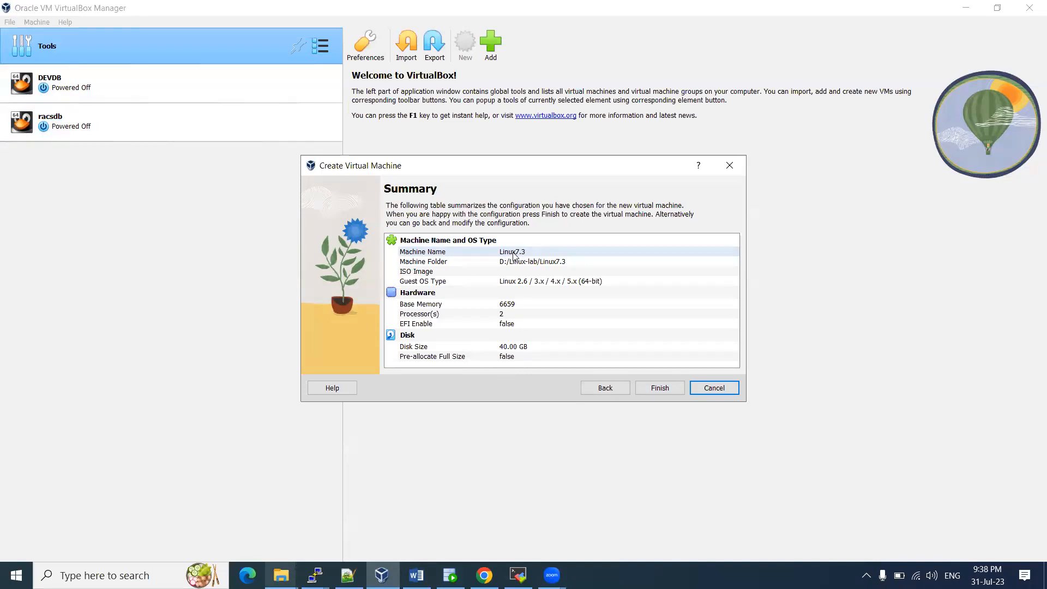
pyautogui.click(604, 389)
pyautogui.click(604, 394)
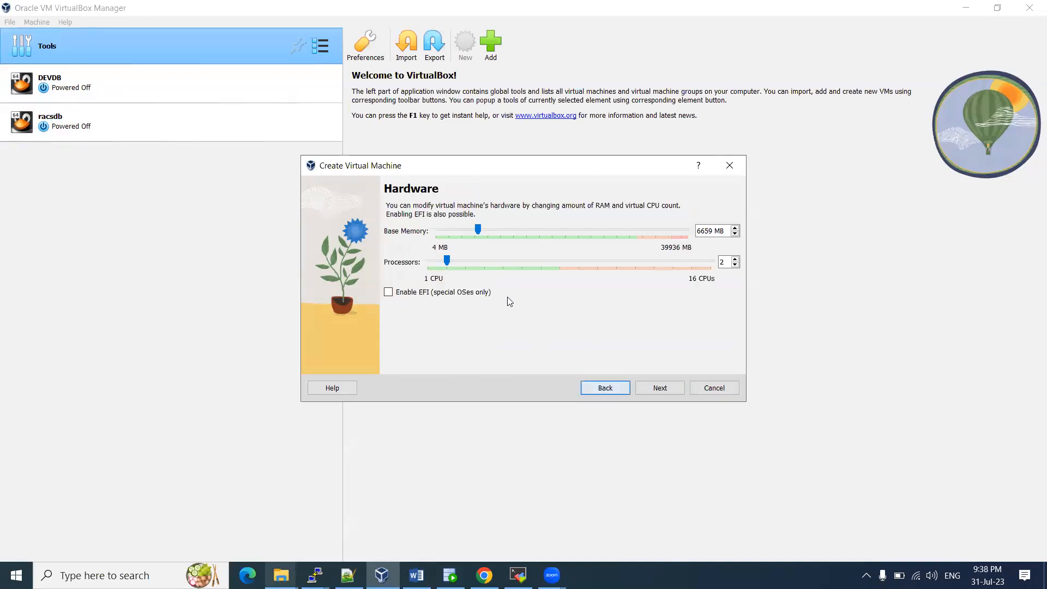
pyautogui.click(604, 390)
pyautogui.press('BackSpace')
pyautogui.press('BackSpace')
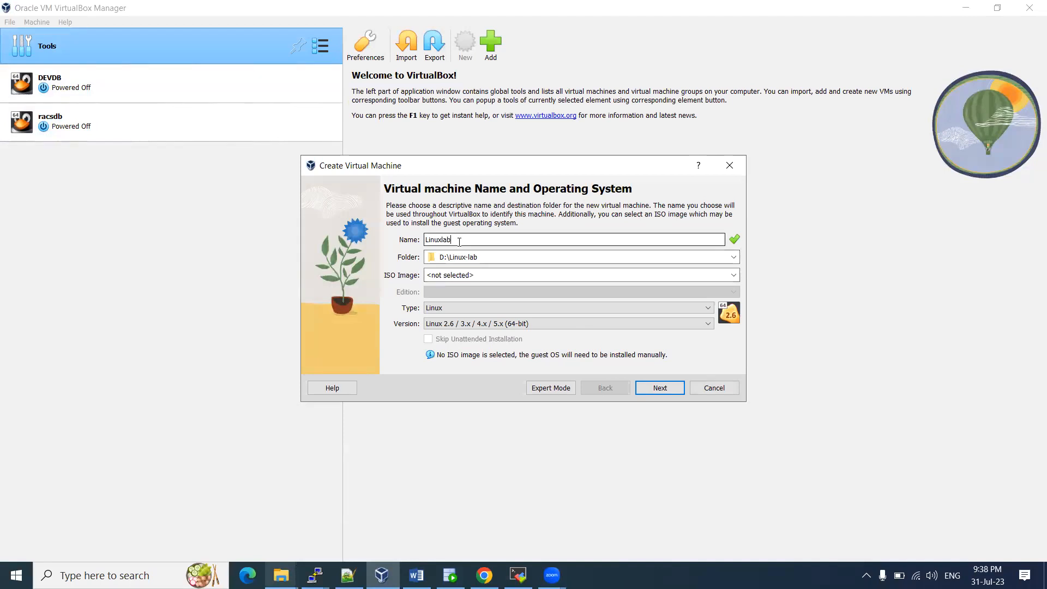
# Advance through the hardware, disk and summary pages and finish creating Linuxlab
pyautogui.click(660, 388)
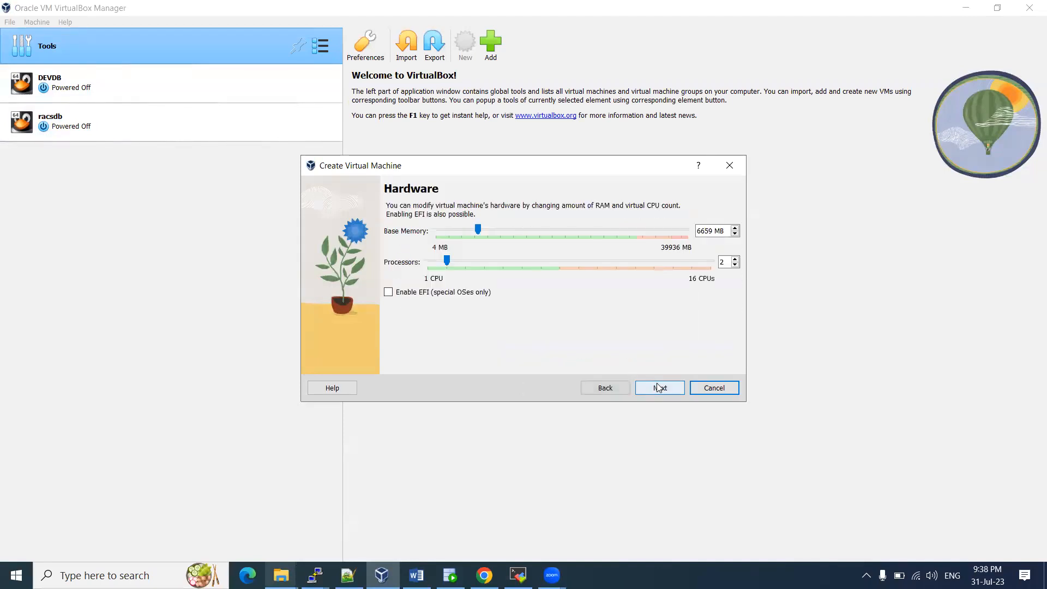
pyautogui.click(659, 387)
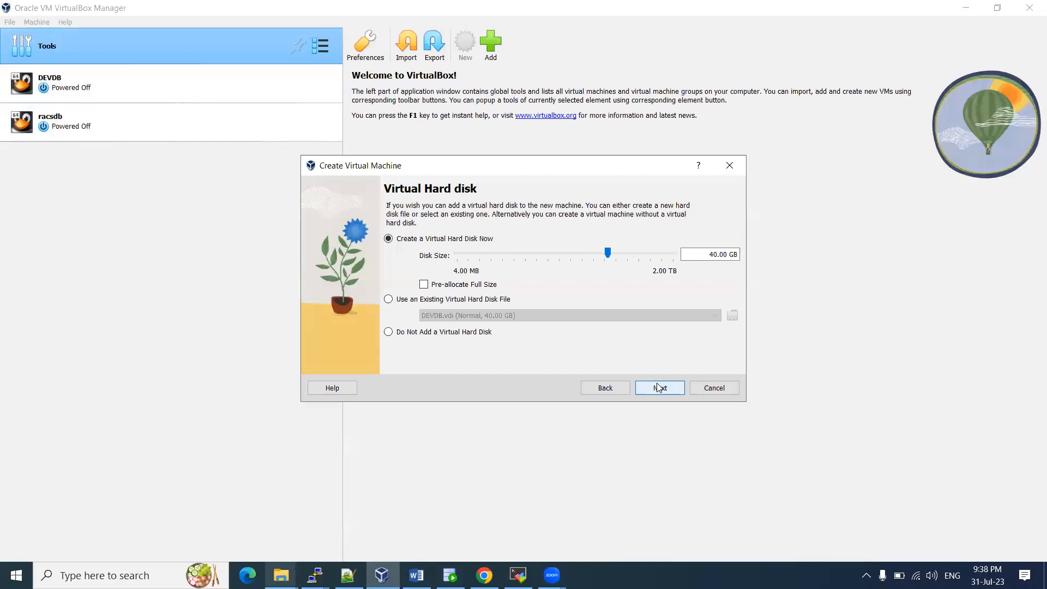
pyautogui.click(659, 388)
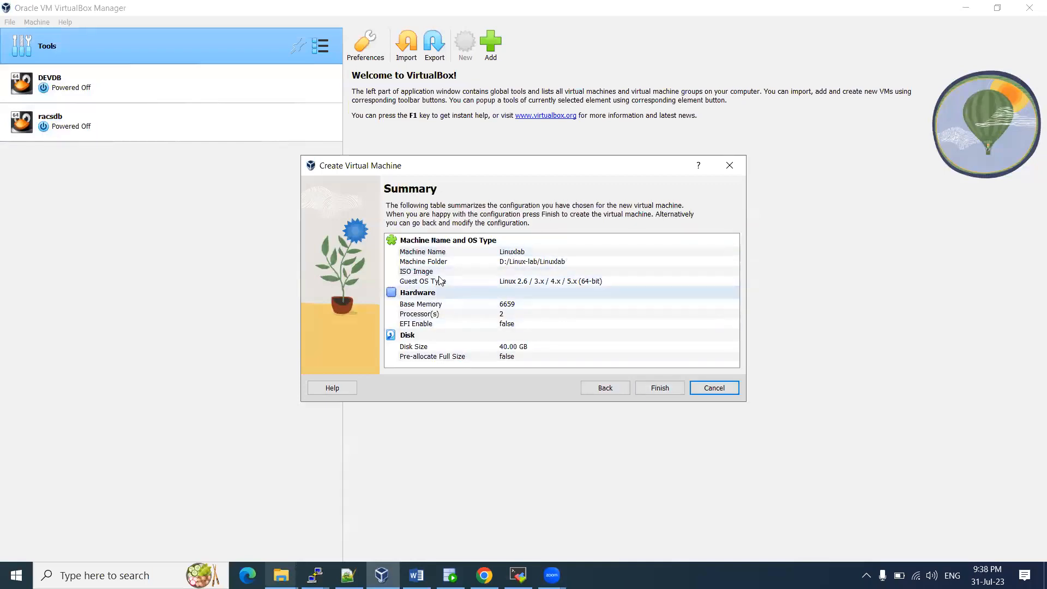
pyautogui.click(660, 388)
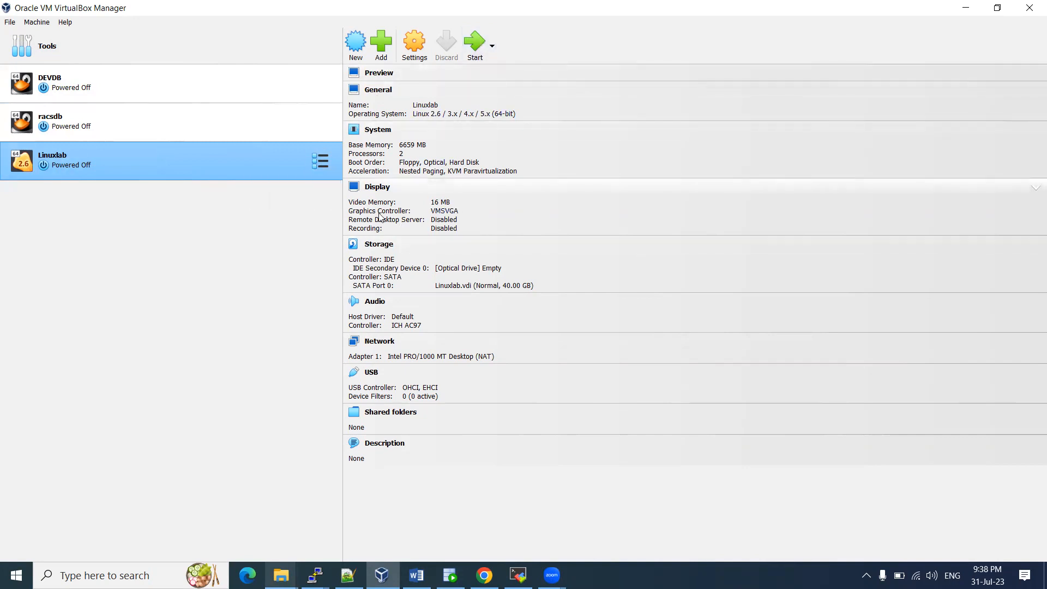
# Check the V995537-01 installer in the Linux7.8 folder, then open Linuxlab's Storage settings
pyautogui.click(626, 282)
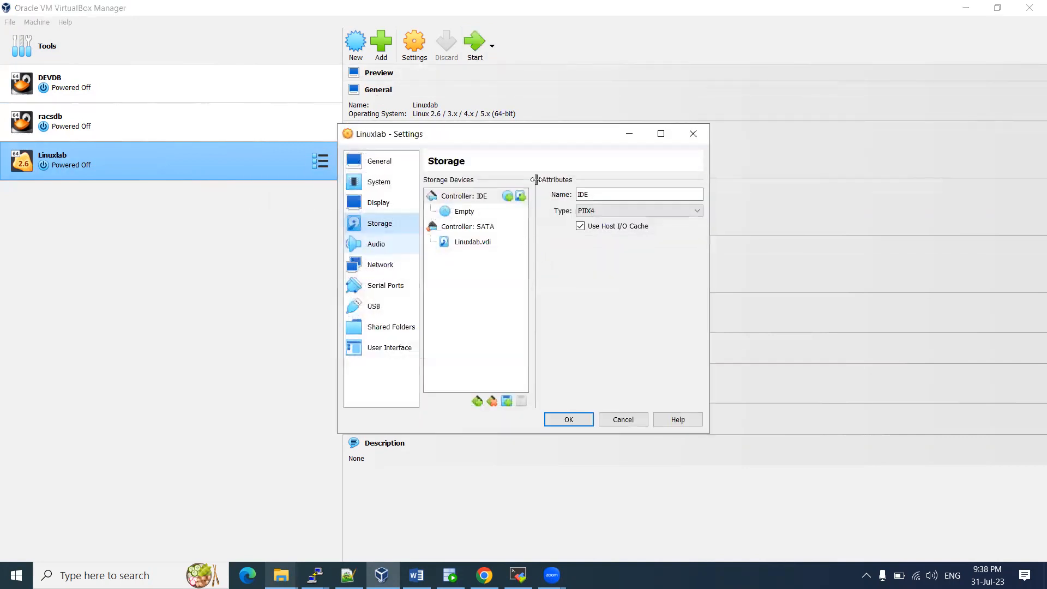
pyautogui.click(692, 137)
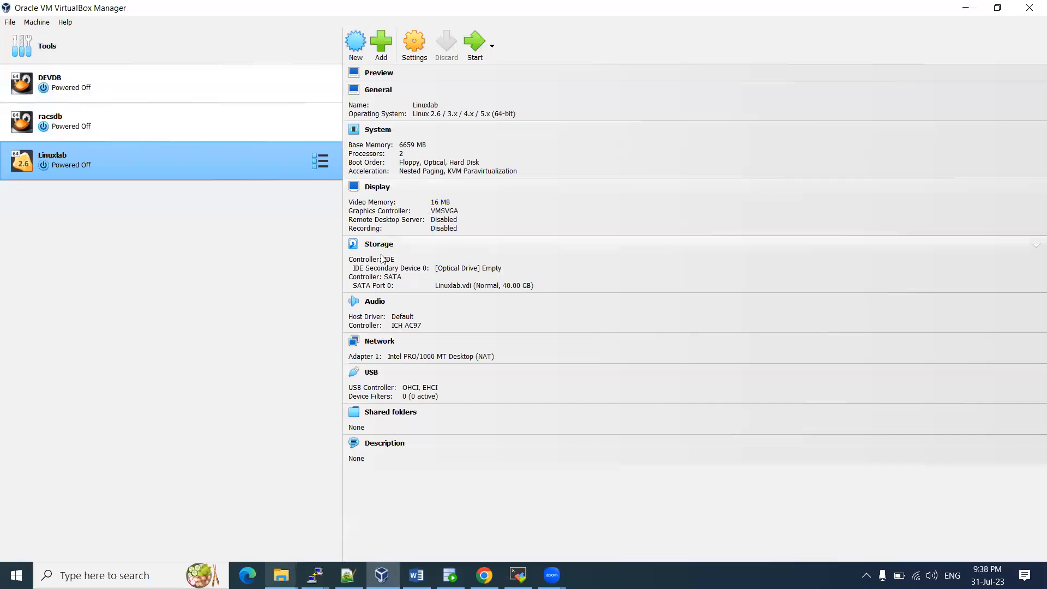
pyautogui.moveTo(281, 576)
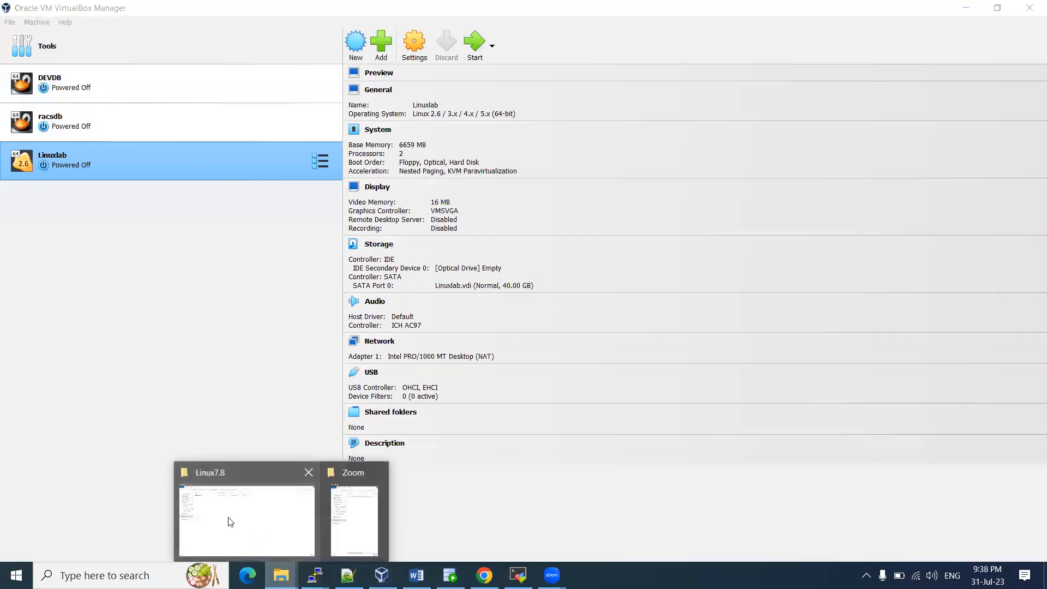
pyautogui.click(245, 513)
pyautogui.click(161, 97)
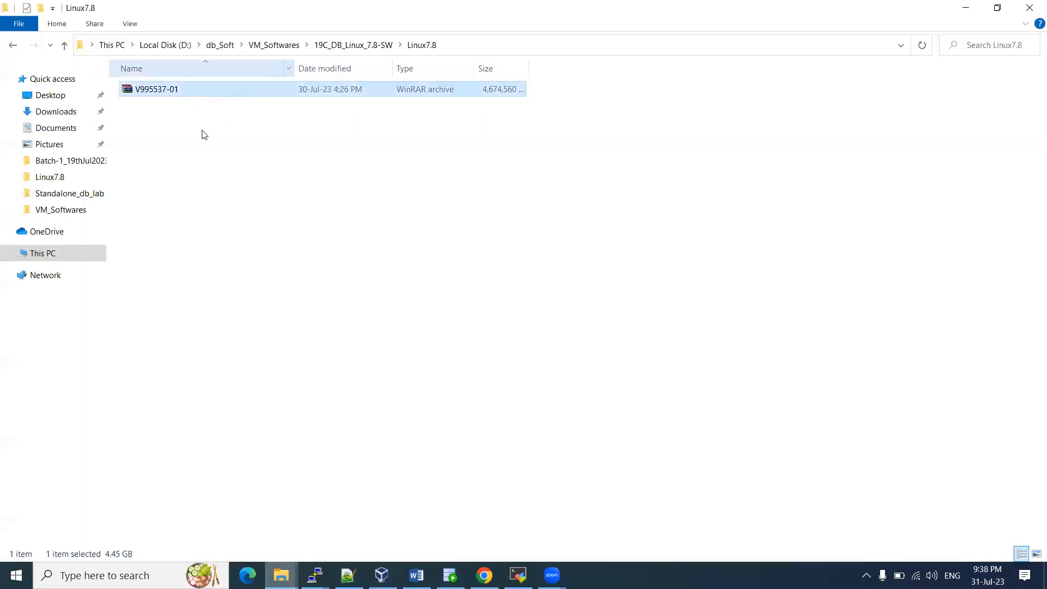
pyautogui.click(552, 575)
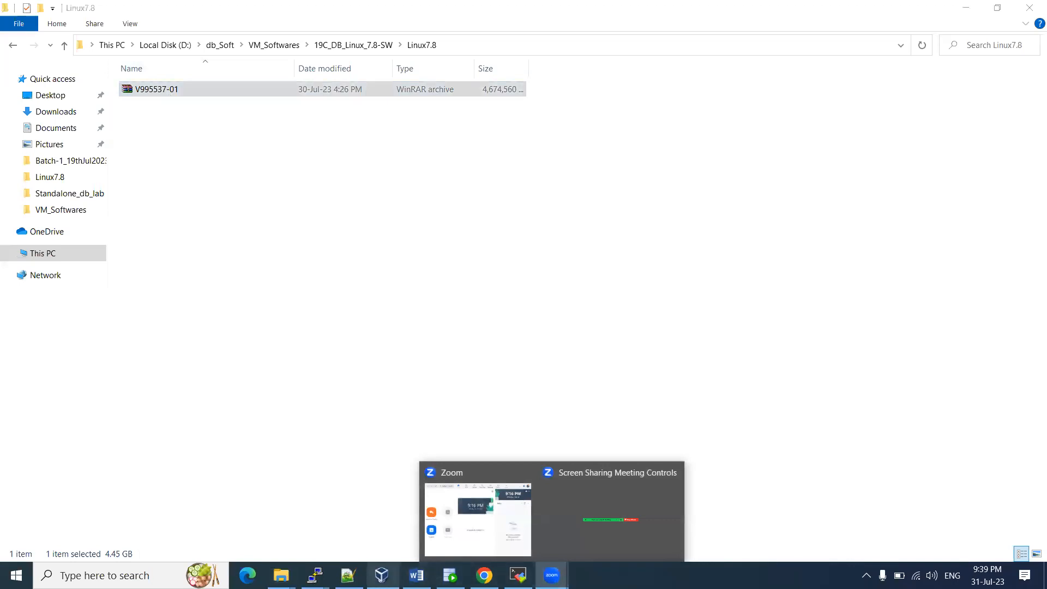
pyautogui.click(382, 576)
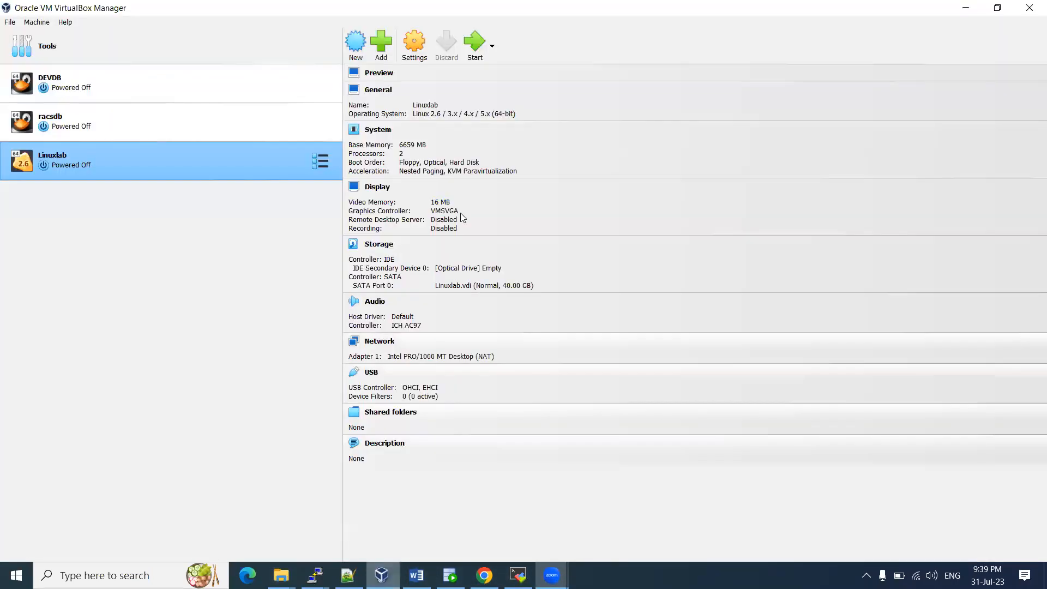
pyautogui.click(382, 246)
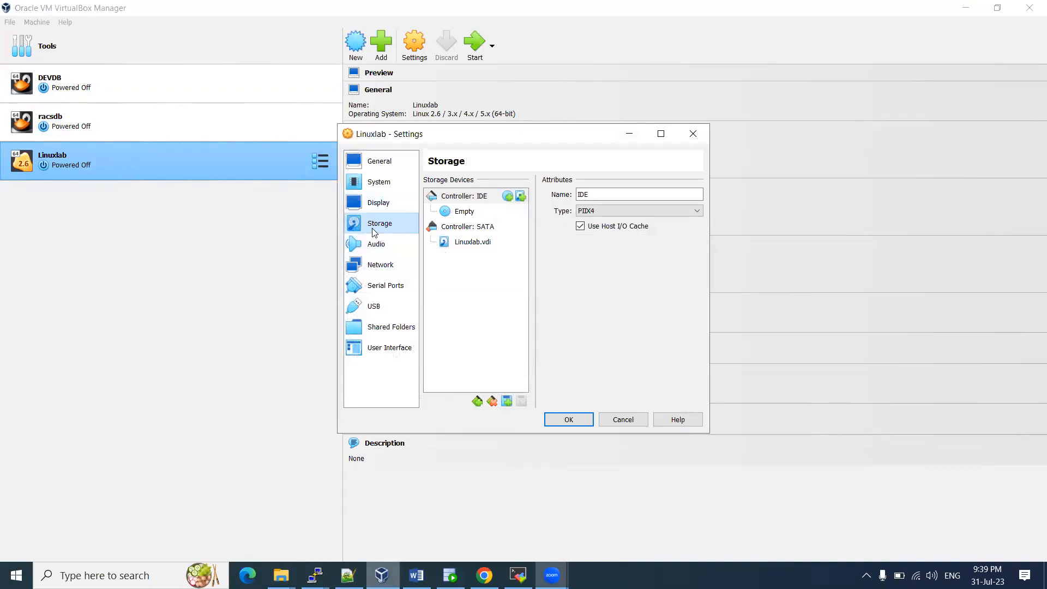
# Load the V995537-01.iso disk image into the empty IDE optical drive
pyautogui.click(473, 213)
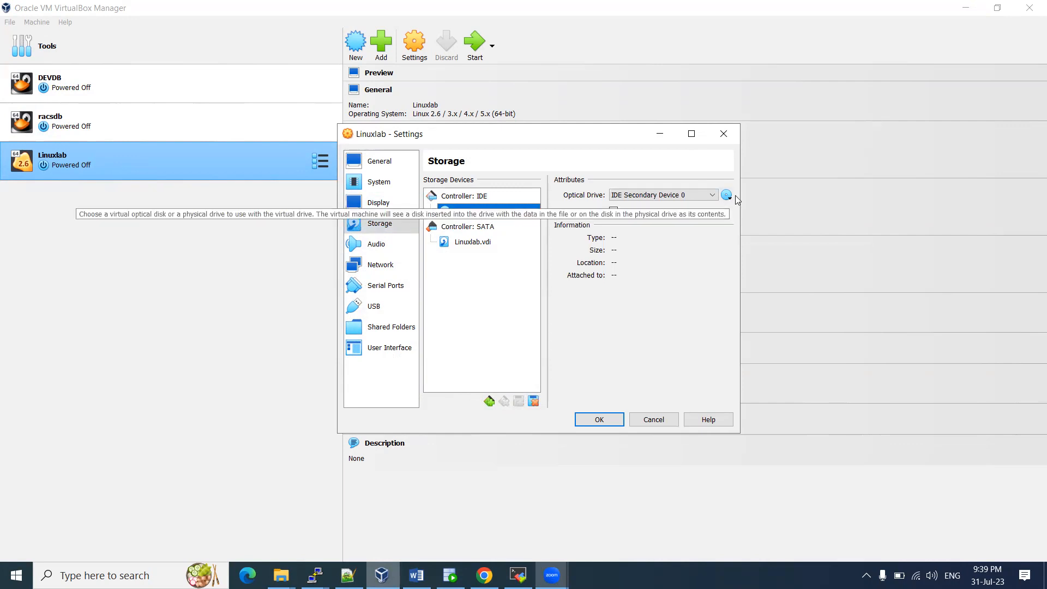
pyautogui.click(730, 198)
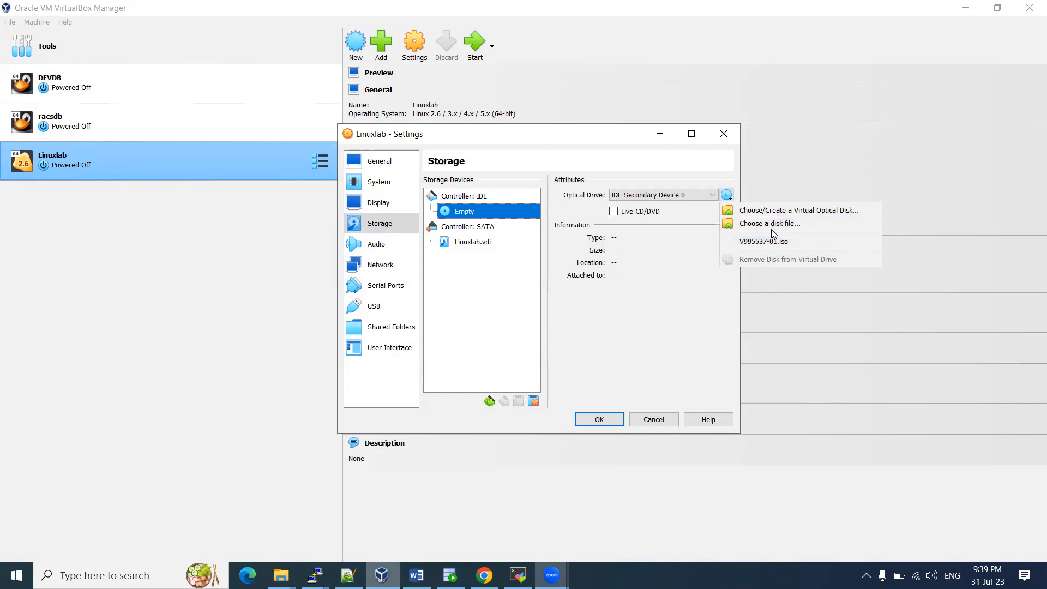
pyautogui.click(770, 223)
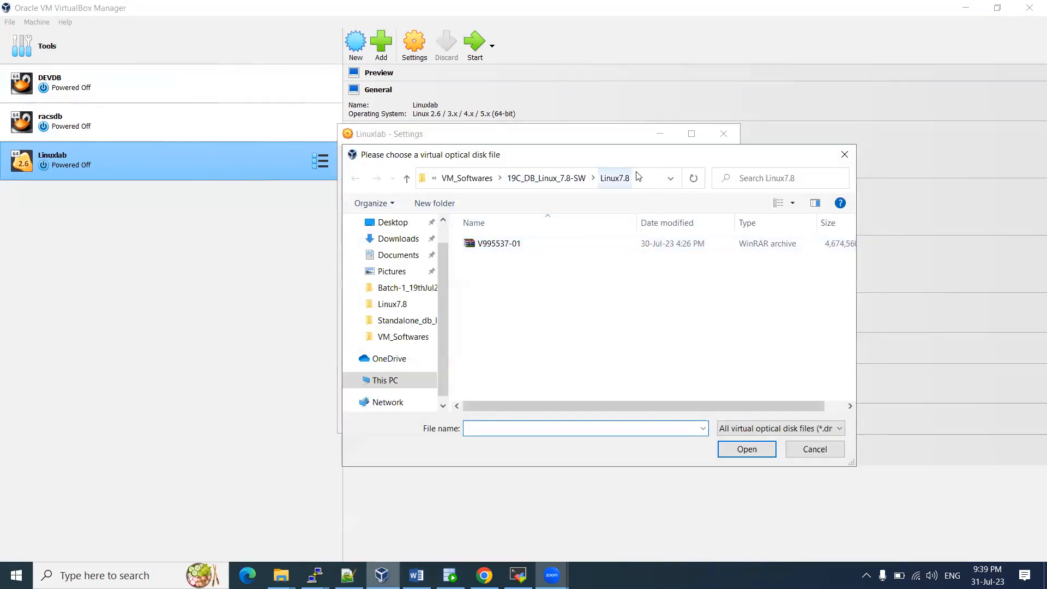
pyautogui.click(522, 240)
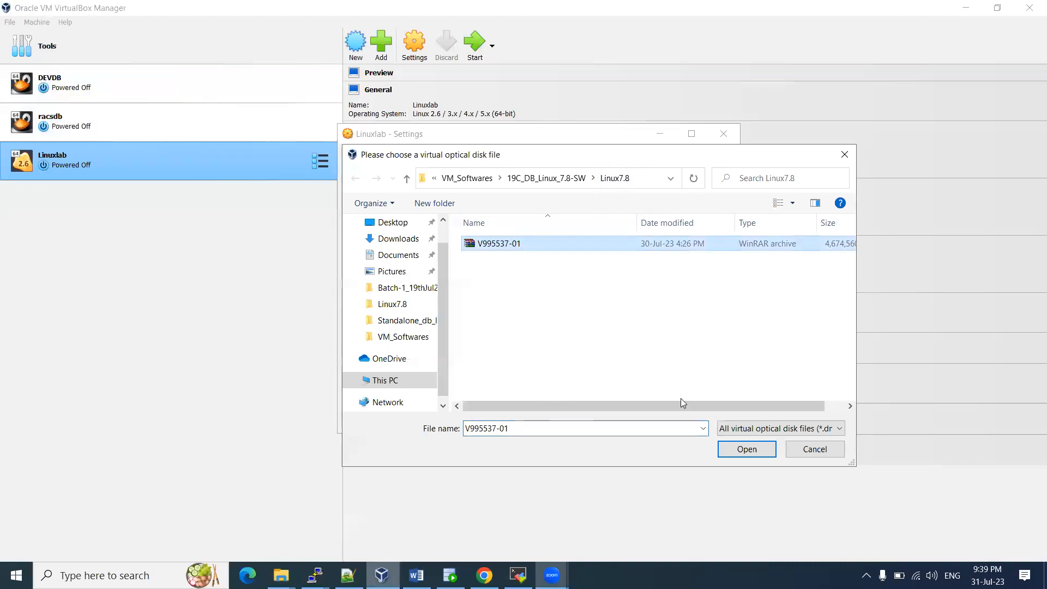
pyautogui.click(747, 451)
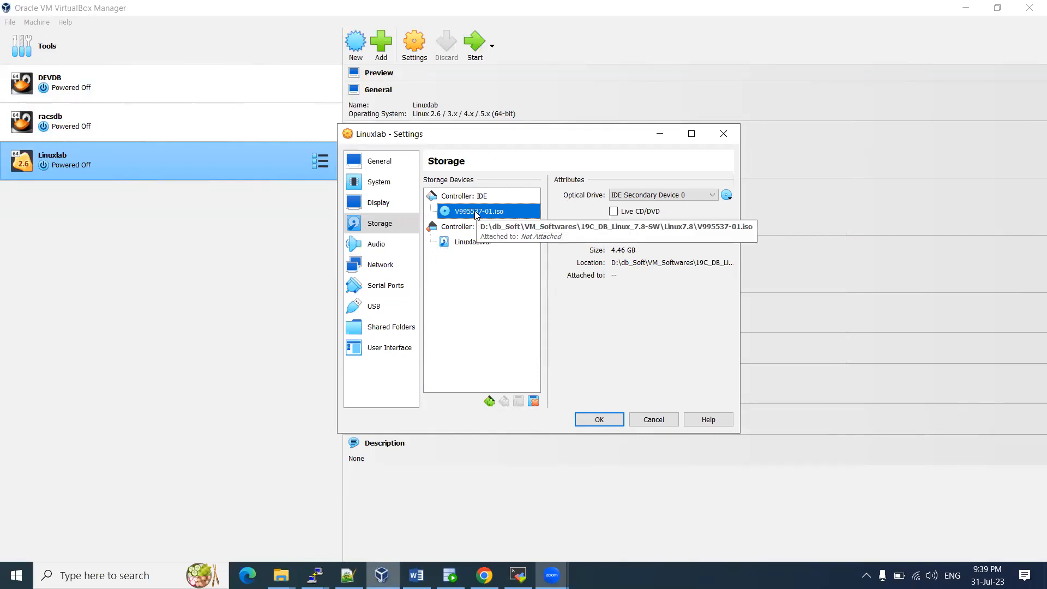
# Switch Adapter 1 from NAT to Internal Network named intnet
pyautogui.click(378, 265)
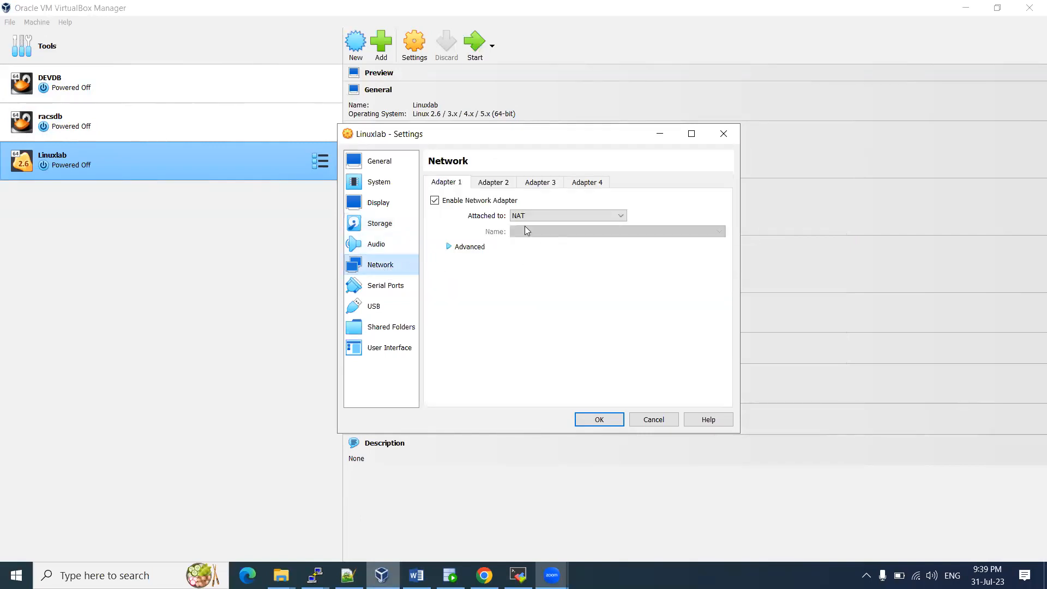
pyautogui.click(544, 216)
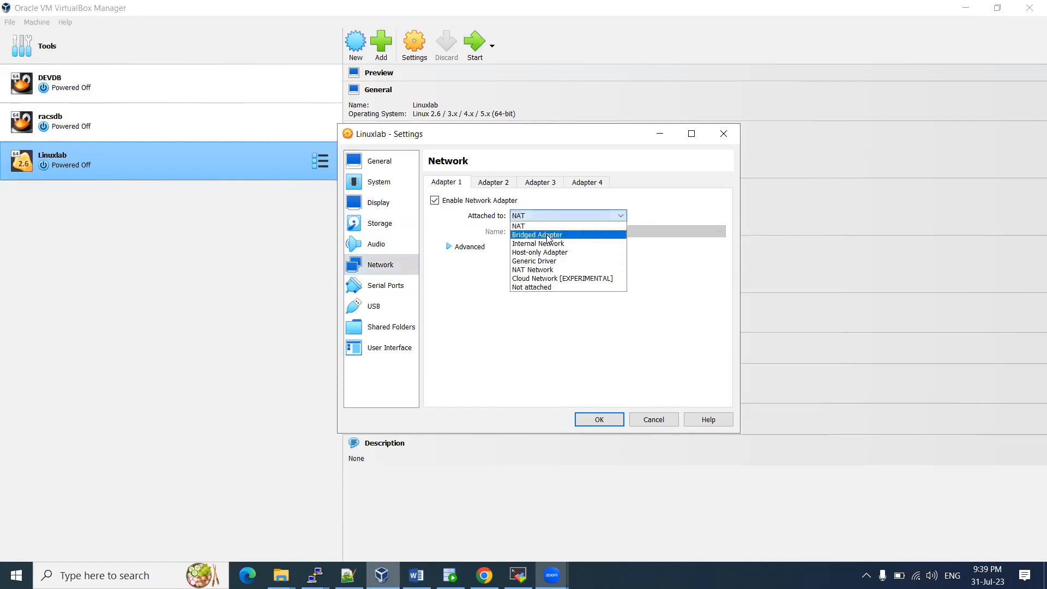
pyautogui.click(548, 235)
pyautogui.click(565, 217)
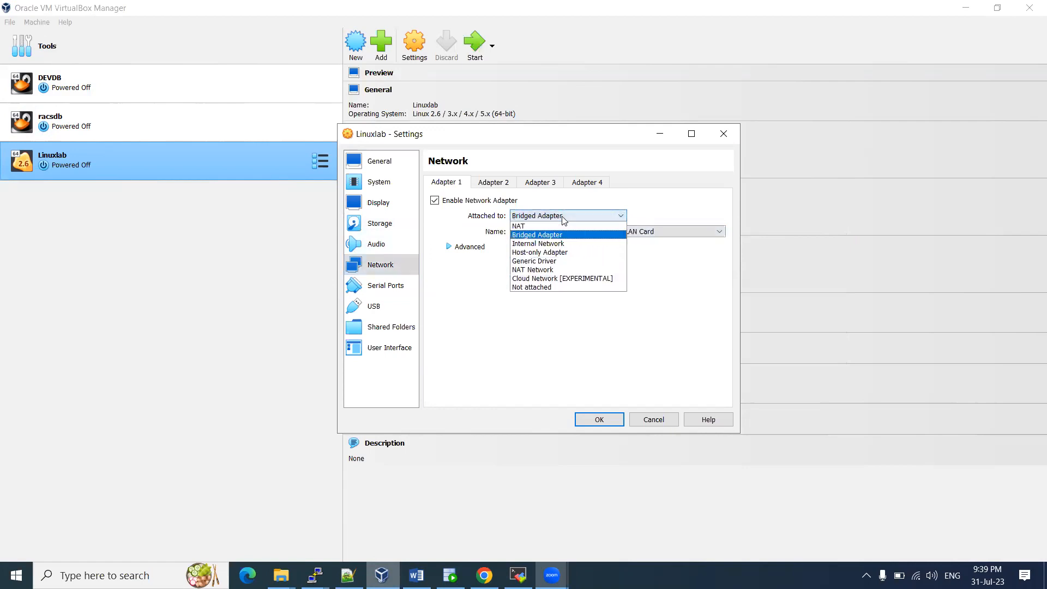
pyautogui.click(546, 244)
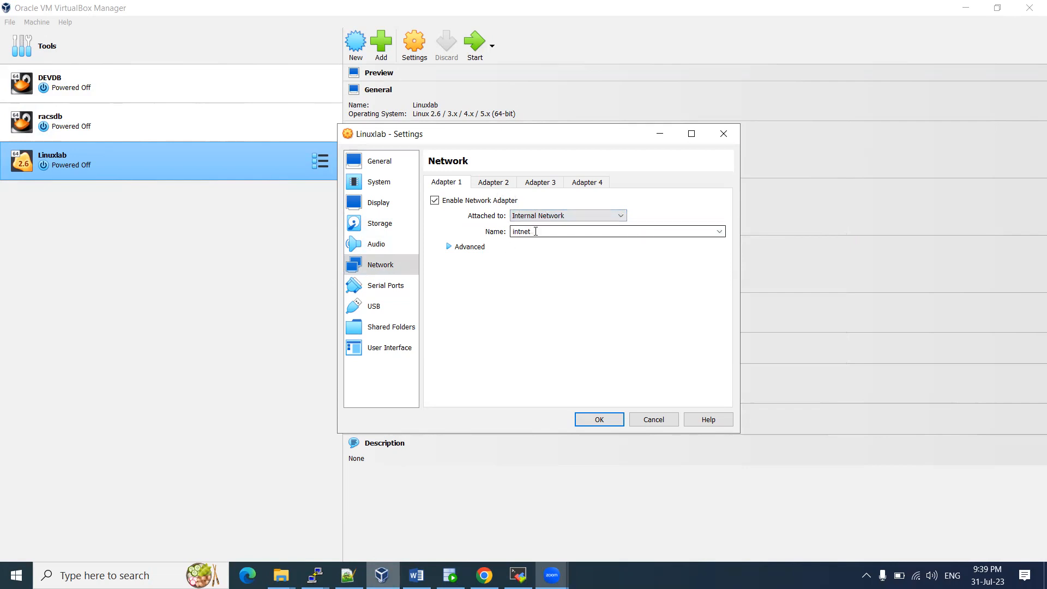
pyautogui.click(499, 186)
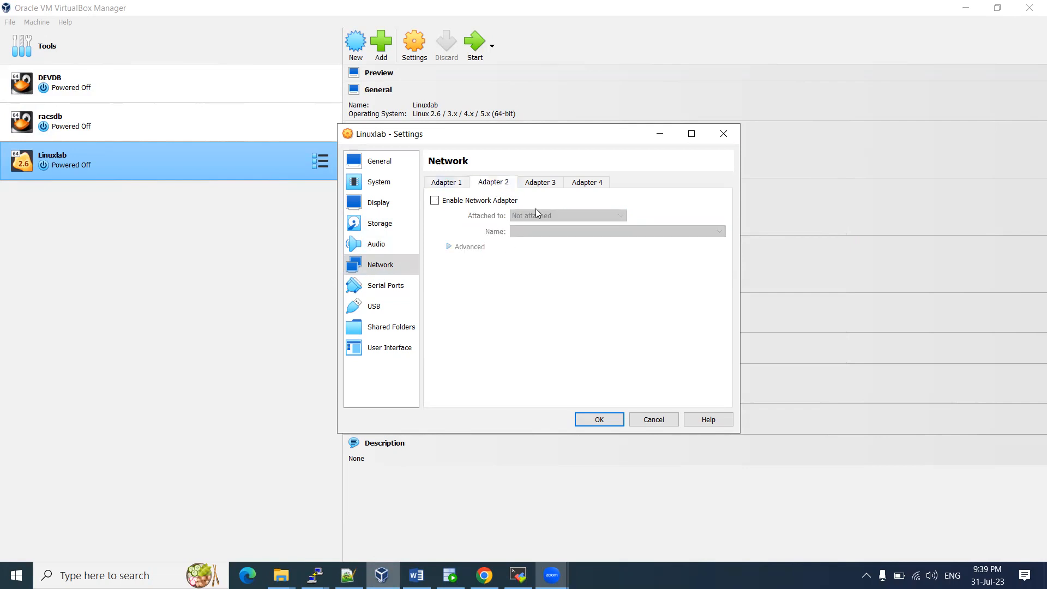
pyautogui.click(447, 187)
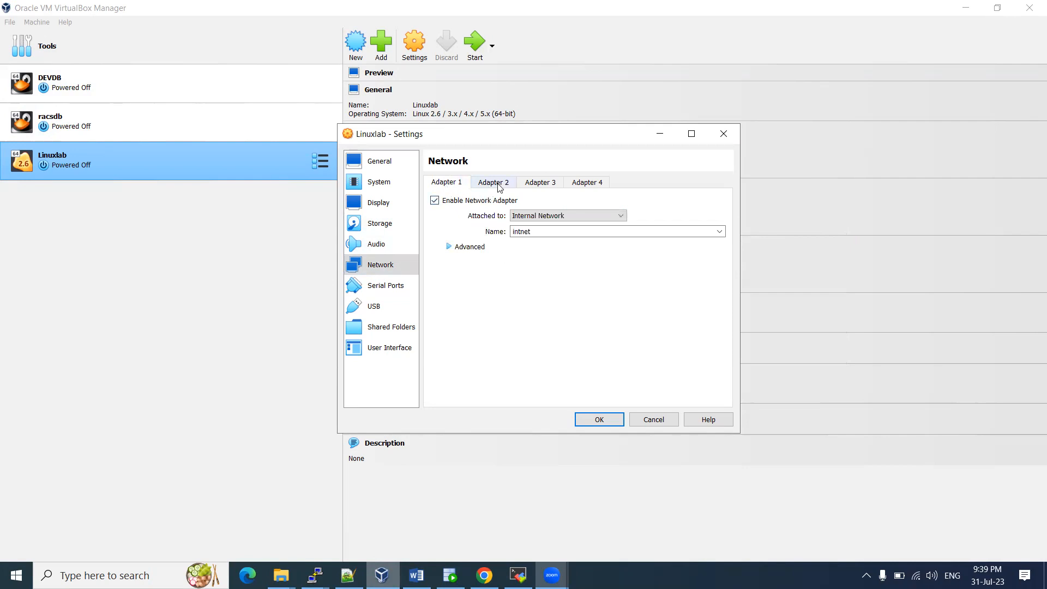
# Uncheck Floppy in the System boot order so only Optical and Hard Disk remain, then save with OK
pyautogui.click(383, 331)
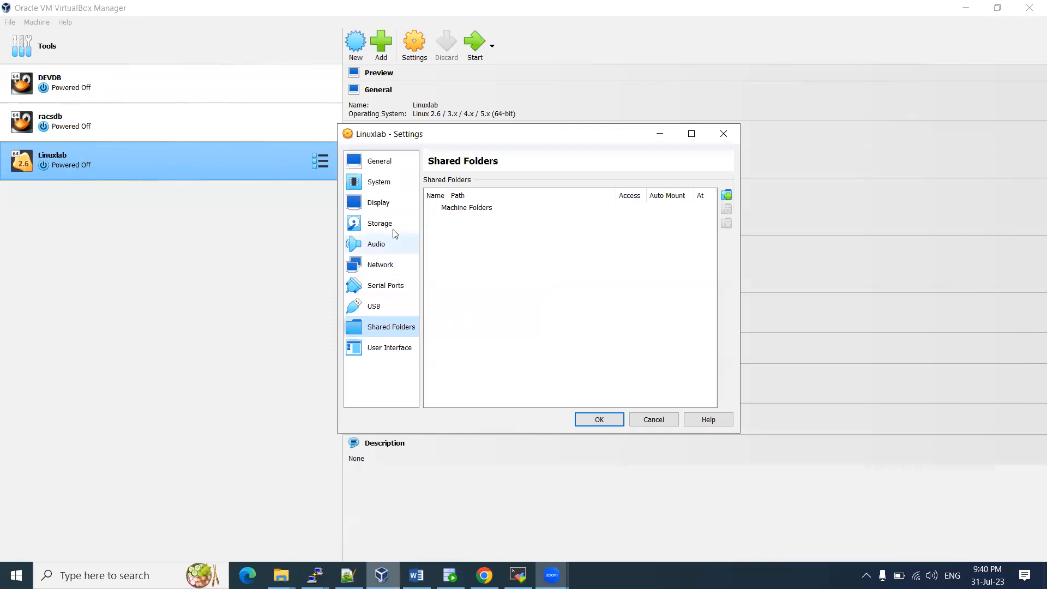
pyautogui.click(390, 204)
pyautogui.click(388, 187)
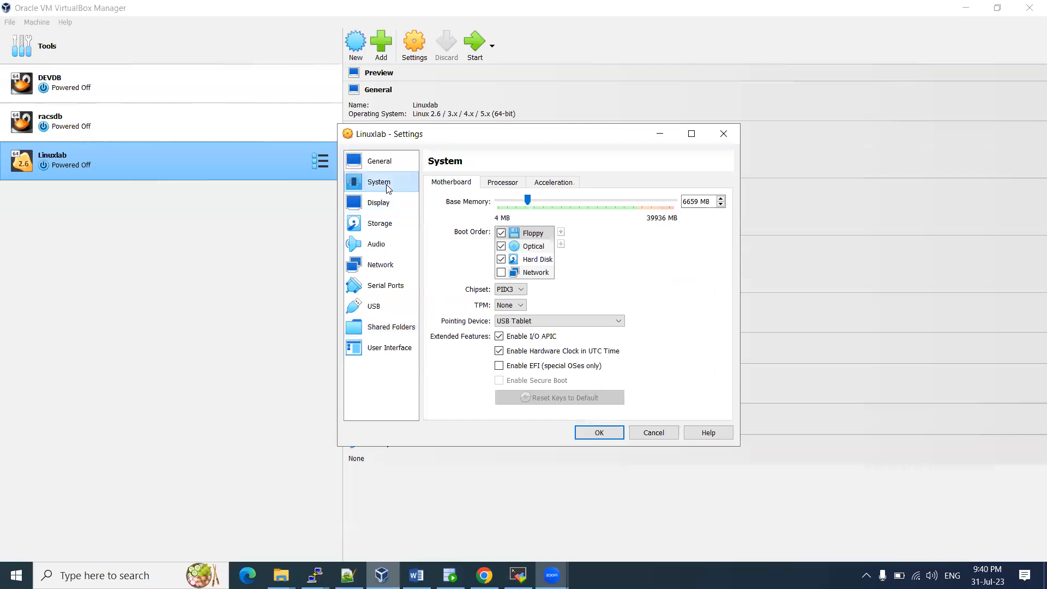
pyautogui.click(503, 237)
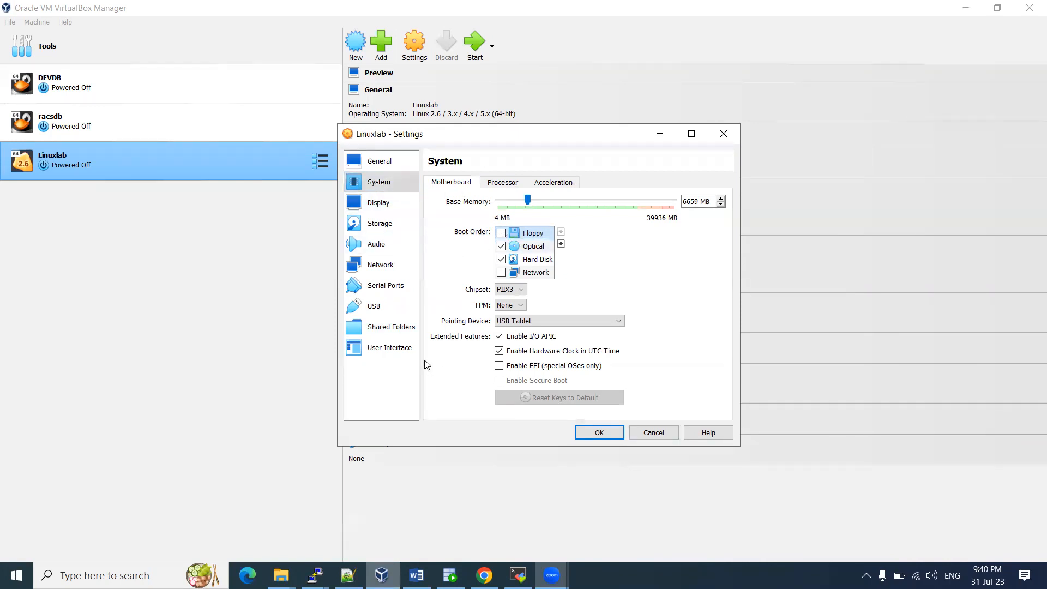
pyautogui.click(594, 432)
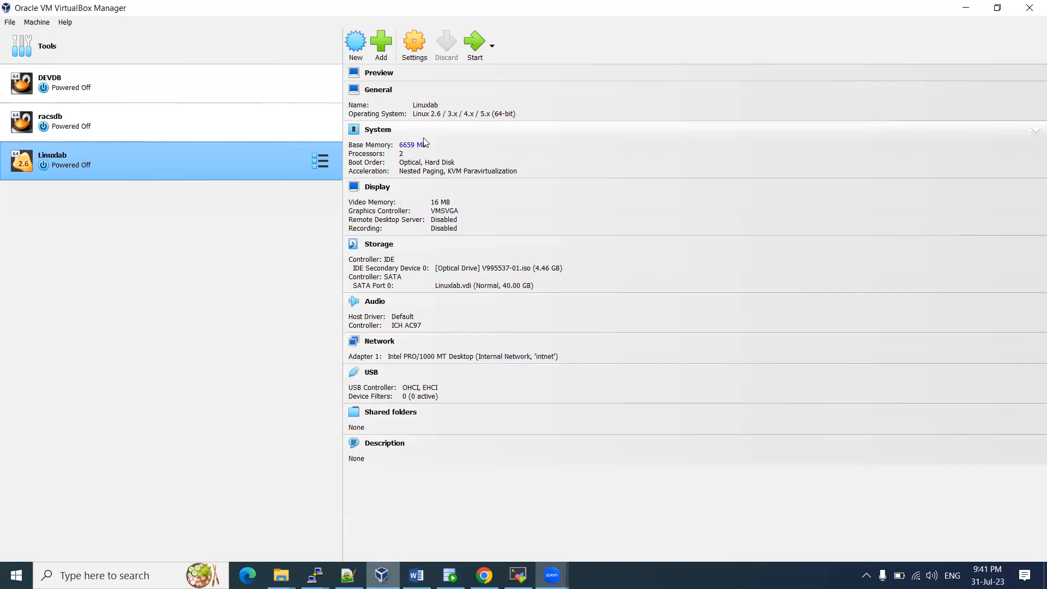
# Start Linuxlab, dismiss the auto-capture notice and boot the 'Install Oracle Linux 7.8' option
pyautogui.click(472, 52)
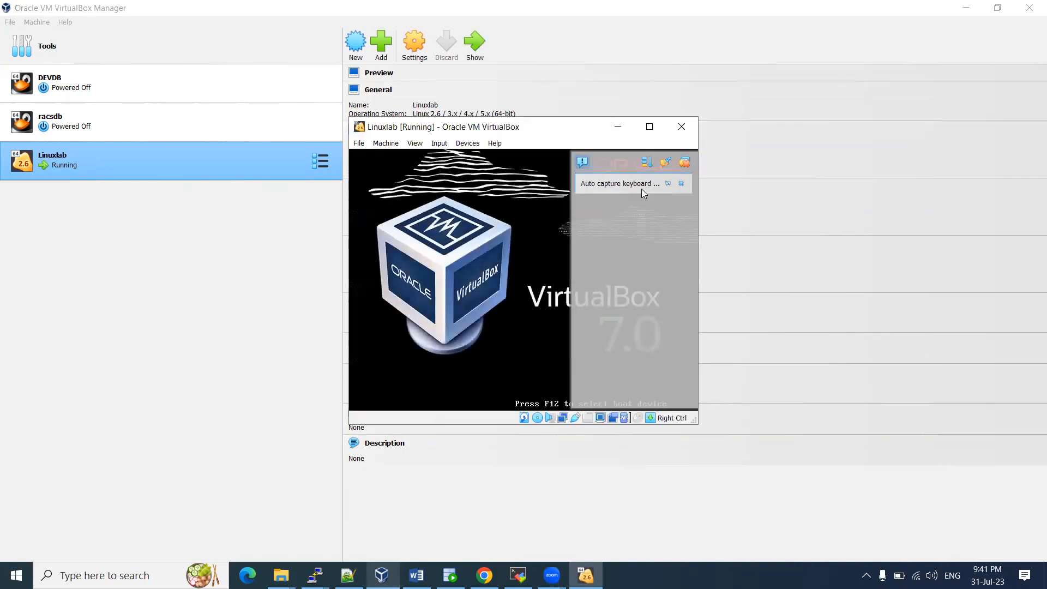
pyautogui.click(682, 184)
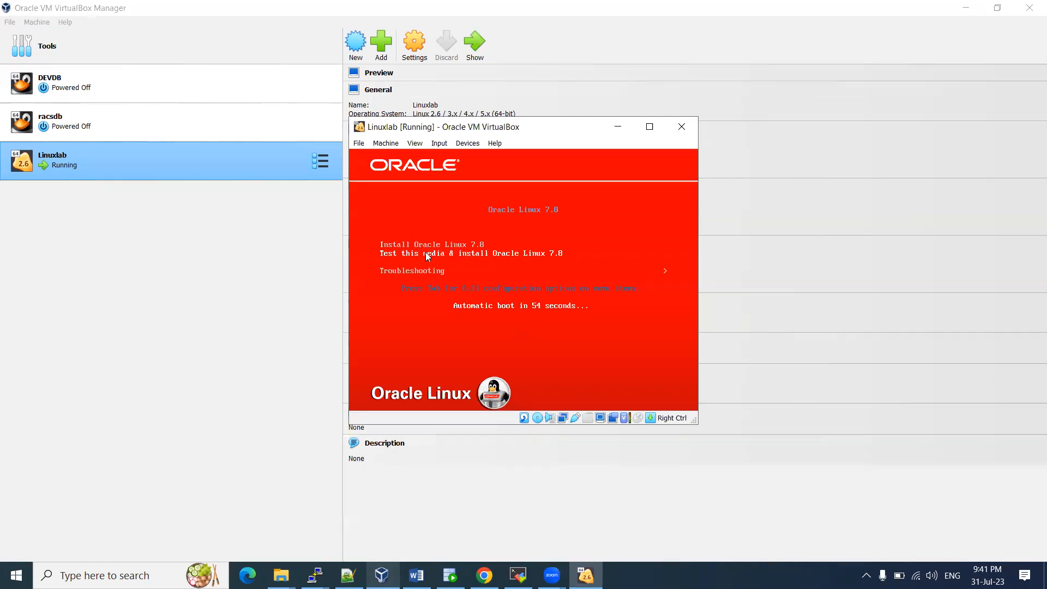
pyautogui.press('Up')
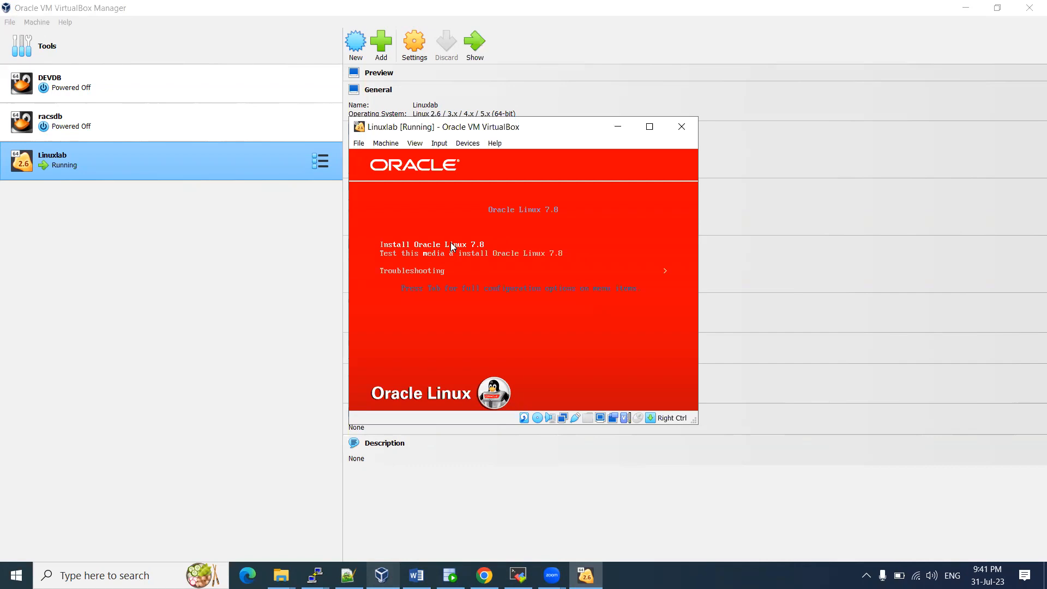
pyautogui.press('Return')
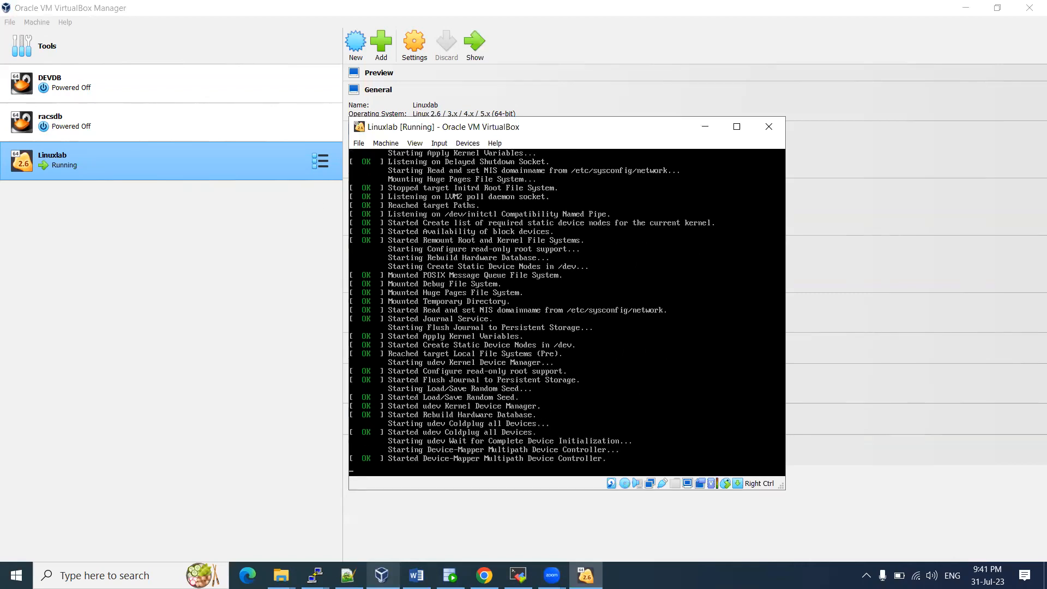
pyautogui.click(416, 575)
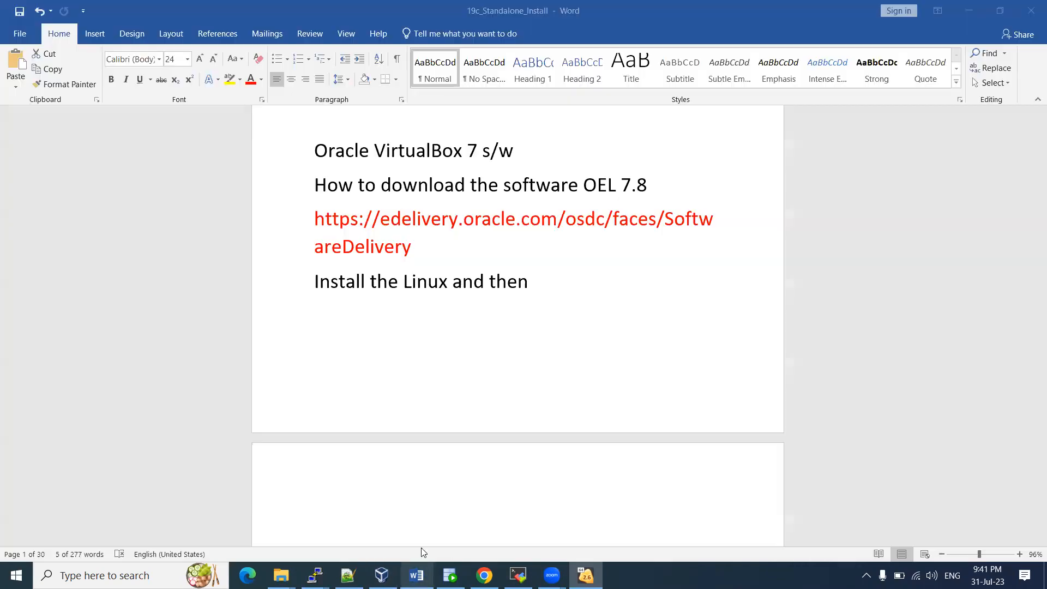
# Paste the Oracle edelivery URL as a link on page 2 of the Word notes
pyautogui.scroll(-3, 354, 344)
pyautogui.click(355, 382)
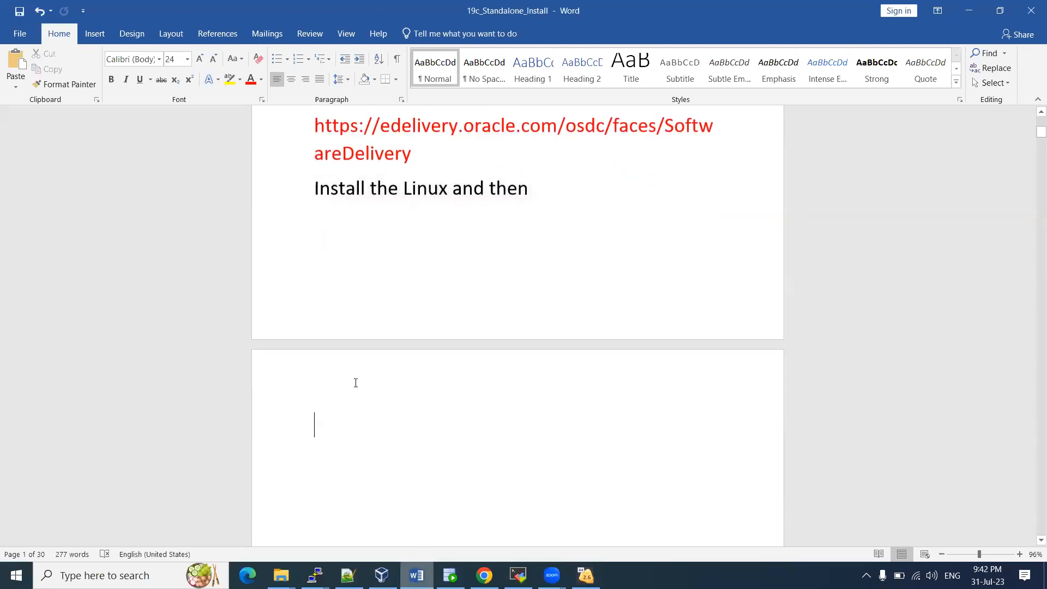
pyautogui.write('https://edelivery.oracle.com/osdc/faces/SoftwareDelivery')
pyautogui.press('BackSpace')
pyautogui.press('BackSpace')
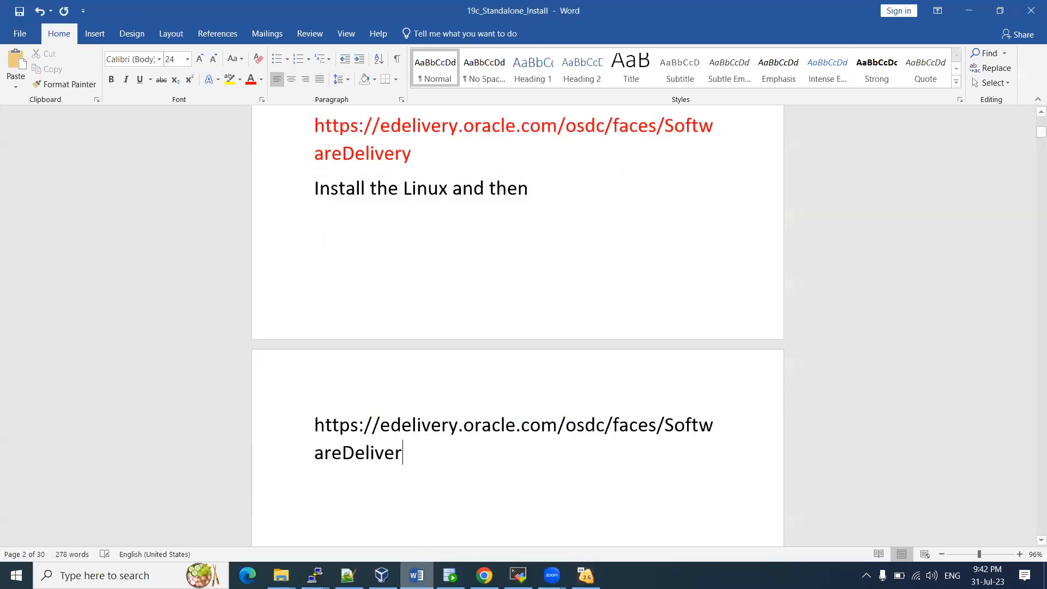
pyautogui.press('Return')
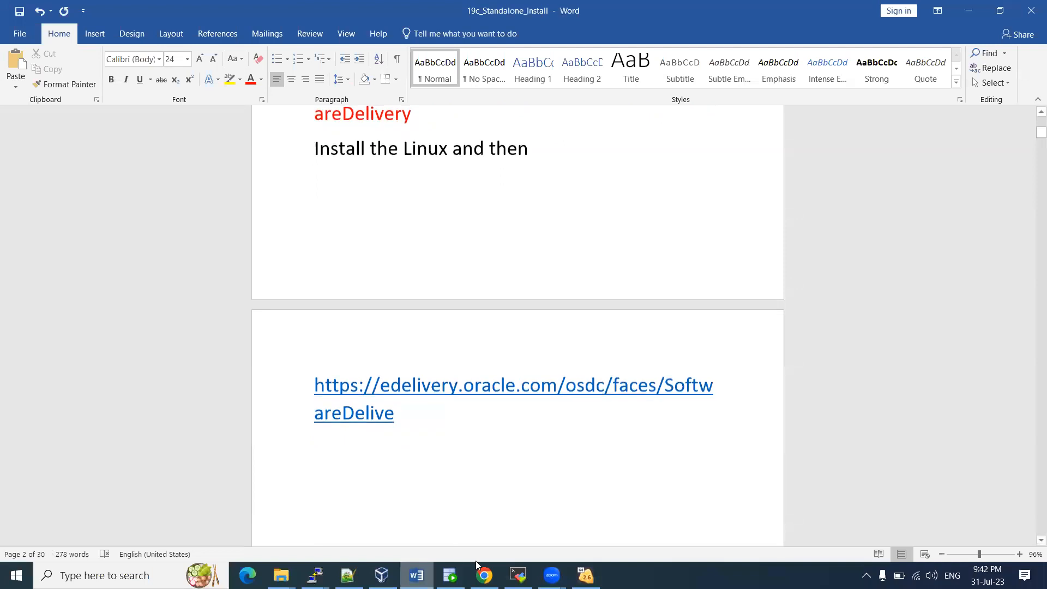
pyautogui.click(518, 574)
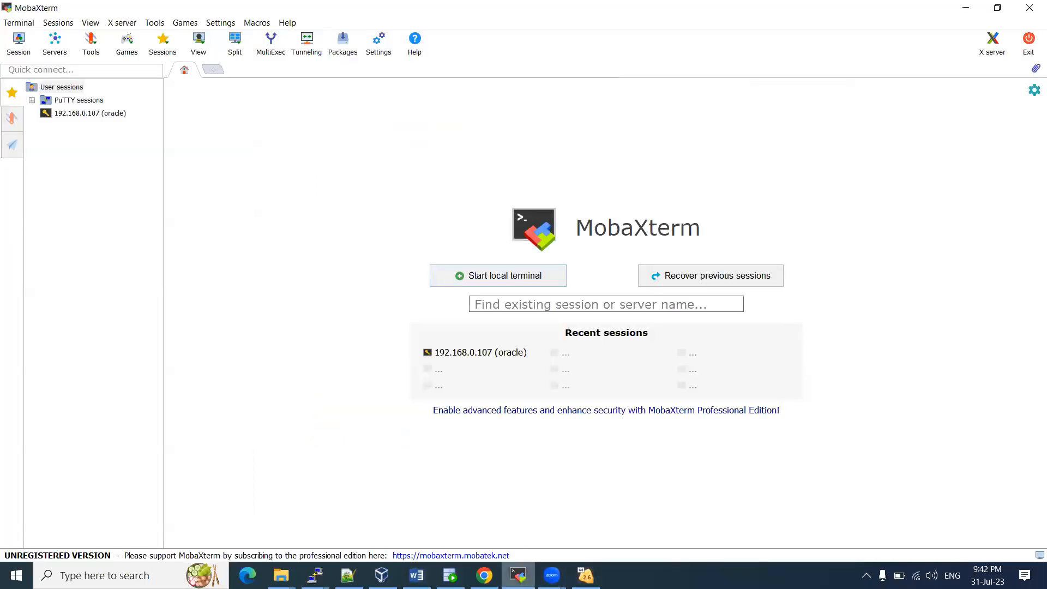
pyautogui.click(382, 575)
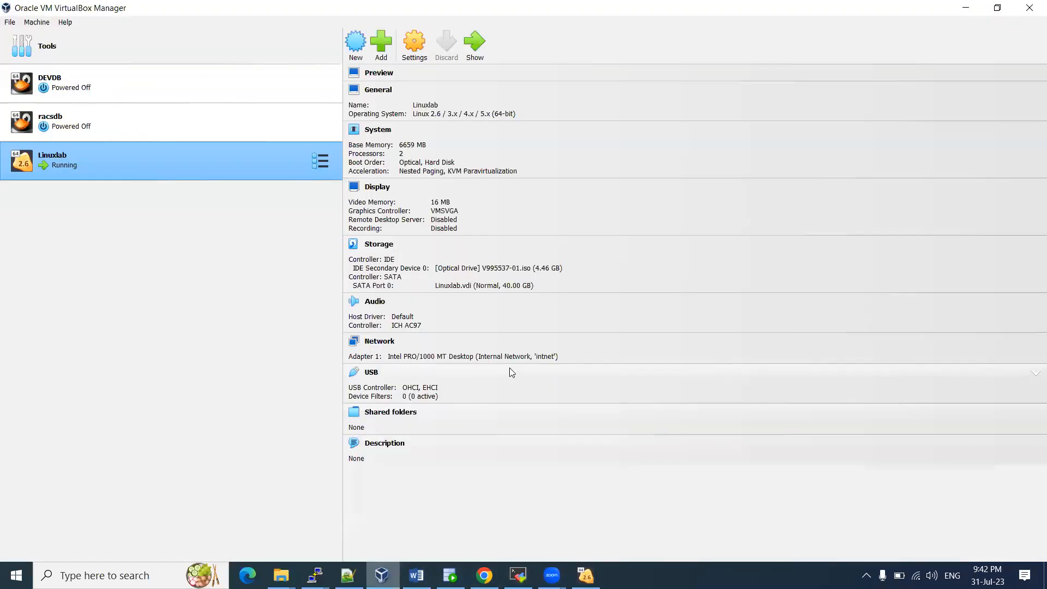
pyautogui.click(586, 576)
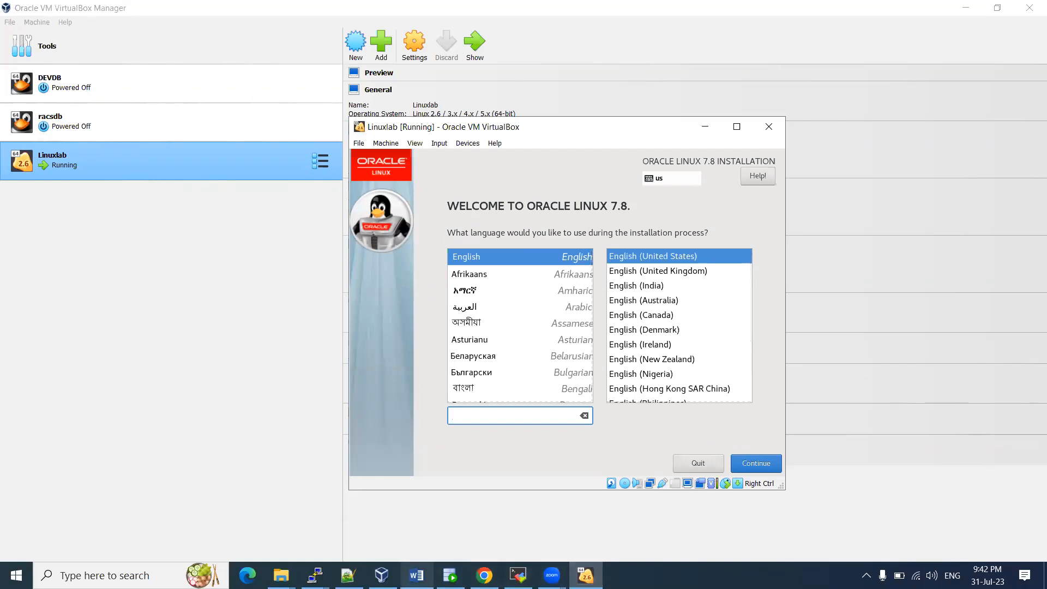
pyautogui.click(417, 575)
pyautogui.write('https://edelivery.oracle.com/osdc/faces/SoftwareDelivery')
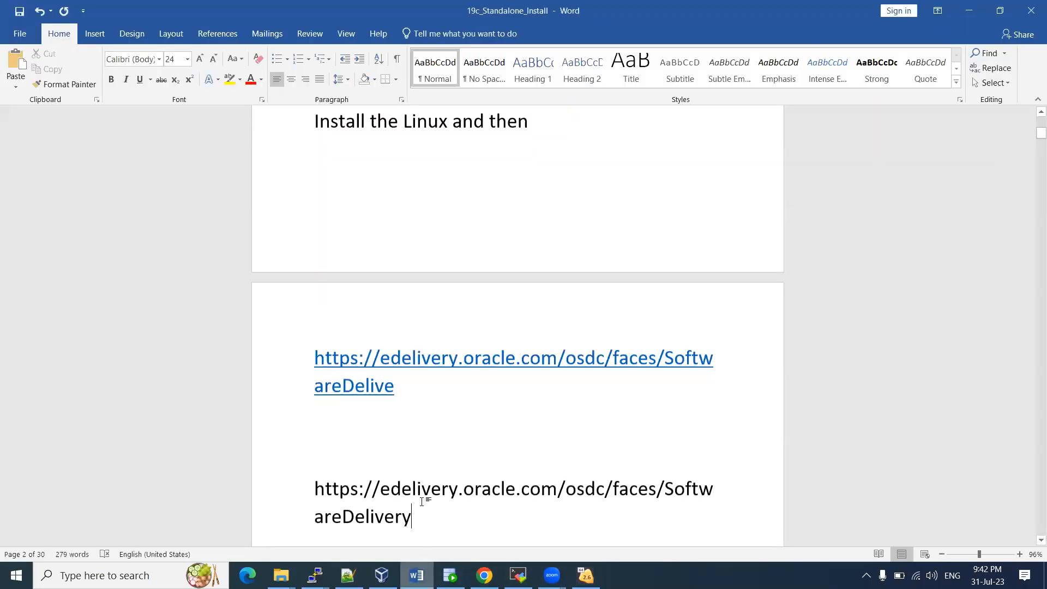
pyautogui.hotkey('ctrl', 'z')
# Snip the Linuxlab installer welcome screen and paste the screenshot into the Word notes
pyautogui.click(585, 576)
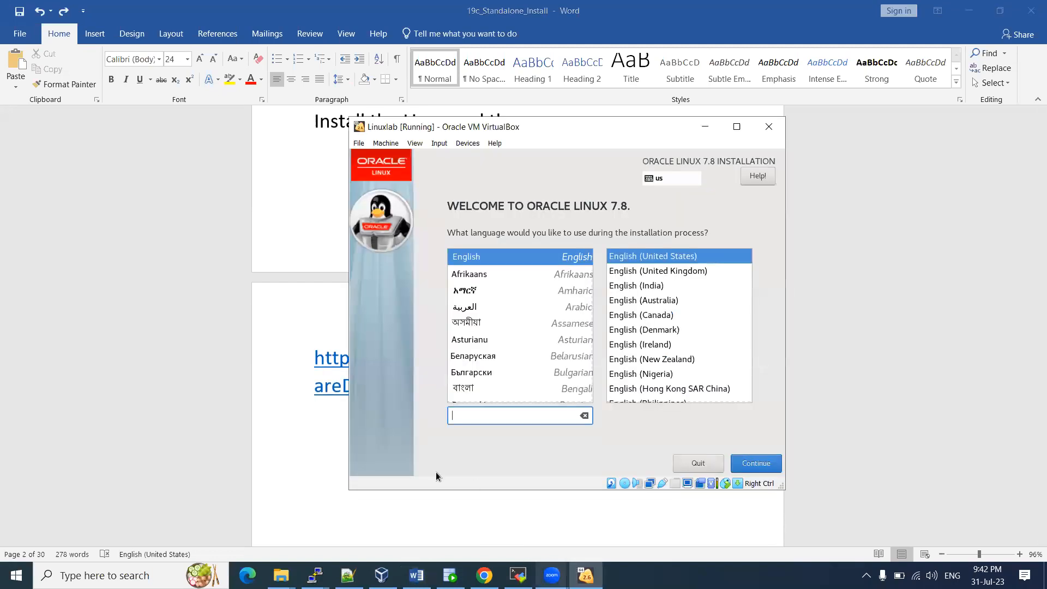
pyautogui.click(16, 576)
pyautogui.write('snip')
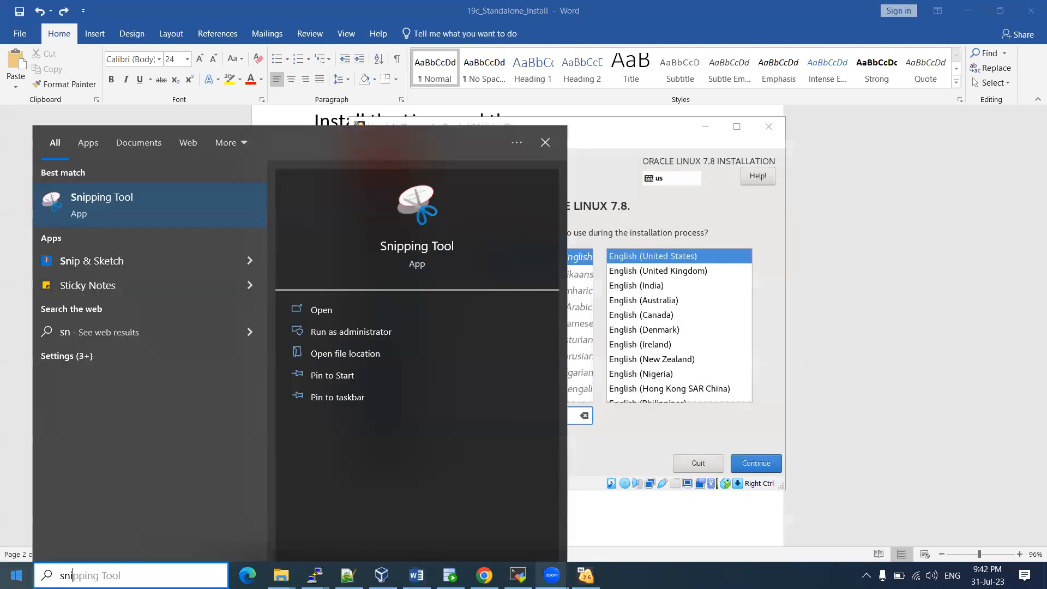
pyautogui.click(118, 198)
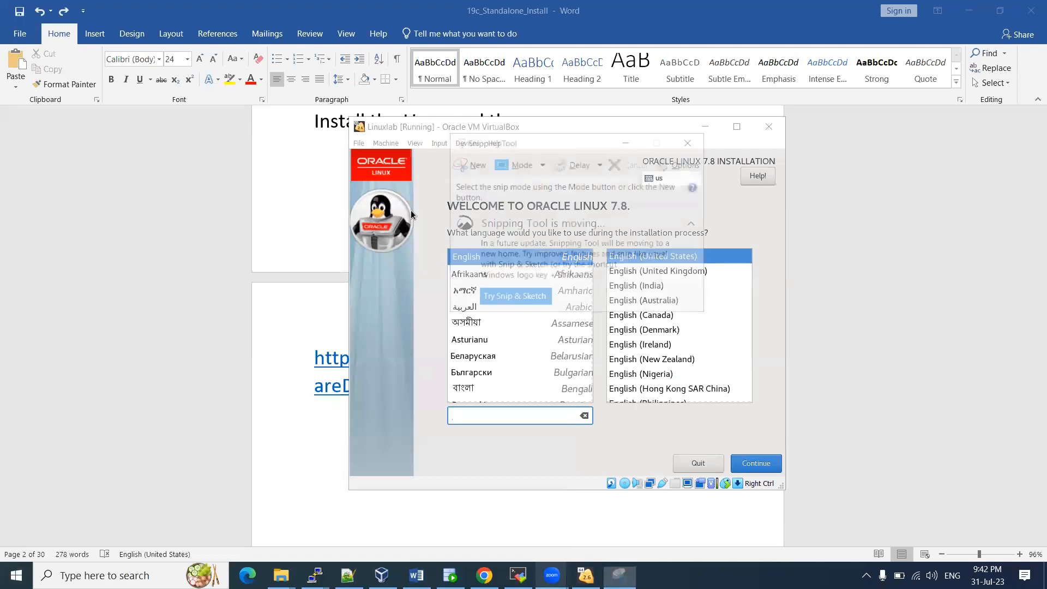
pyautogui.click(469, 163)
pyautogui.moveTo(347, 116); pyautogui.dragTo(783, 493)
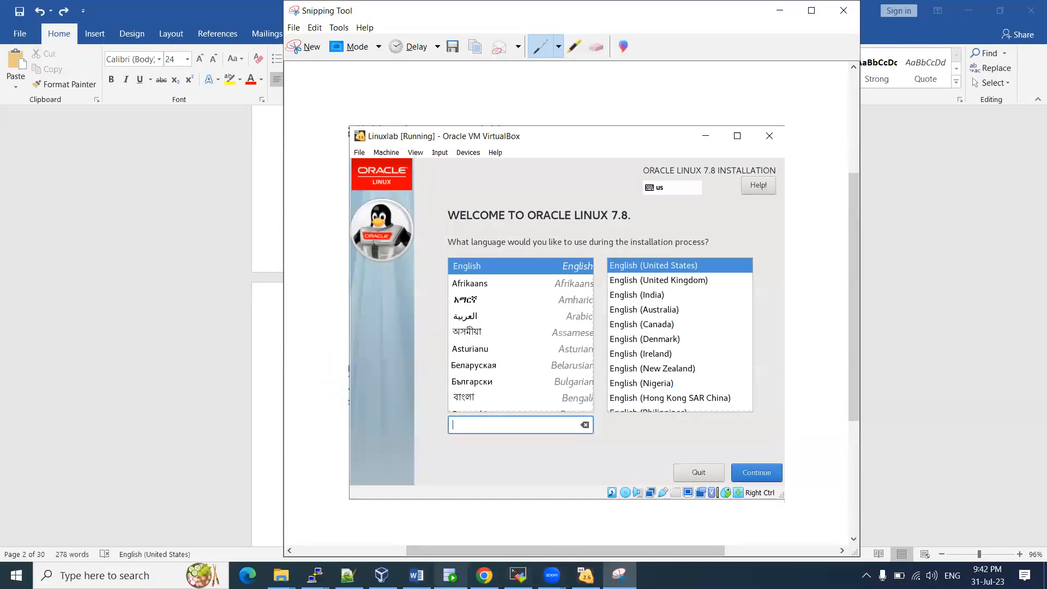
pyautogui.click(417, 575)
pyautogui.hotkey('ctrl', 'v')
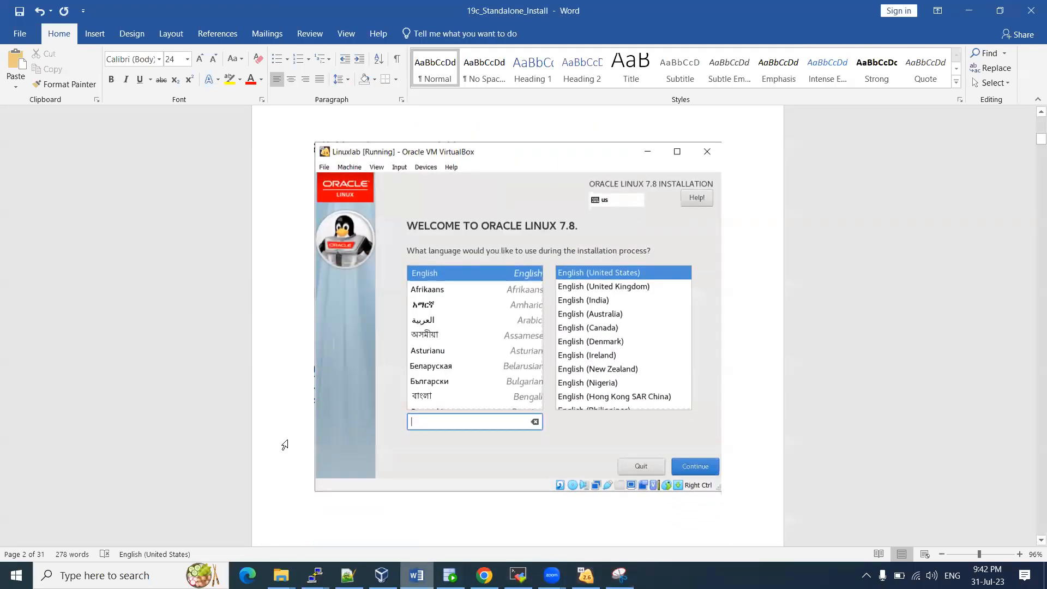
pyautogui.click(484, 576)
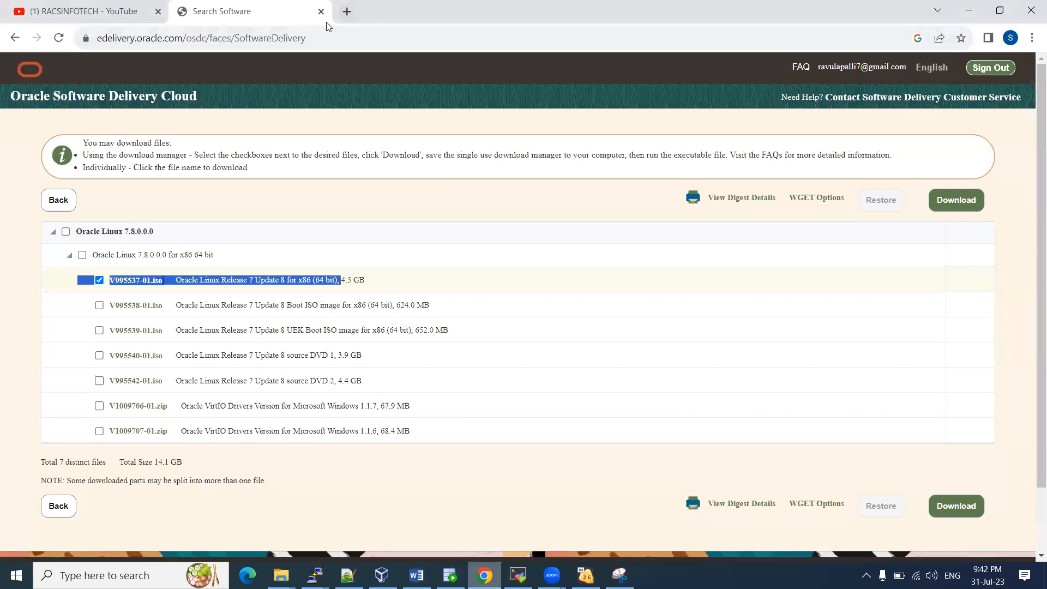
# Load the ANJANI APPS DBA blog in a new Chrome tab, skim the post, and return to the Linuxlab installer
pyautogui.click(347, 11)
pyautogui.write('anjani')
pyautogui.press('Return')
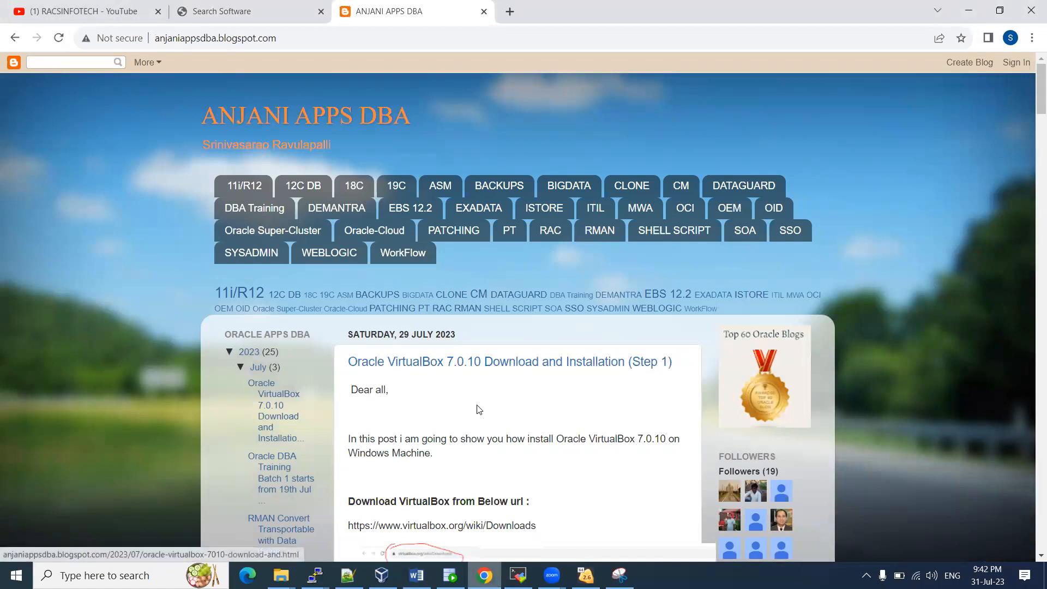
pyautogui.scroll(-1, 488, 405)
pyautogui.scroll(-4, 485, 393)
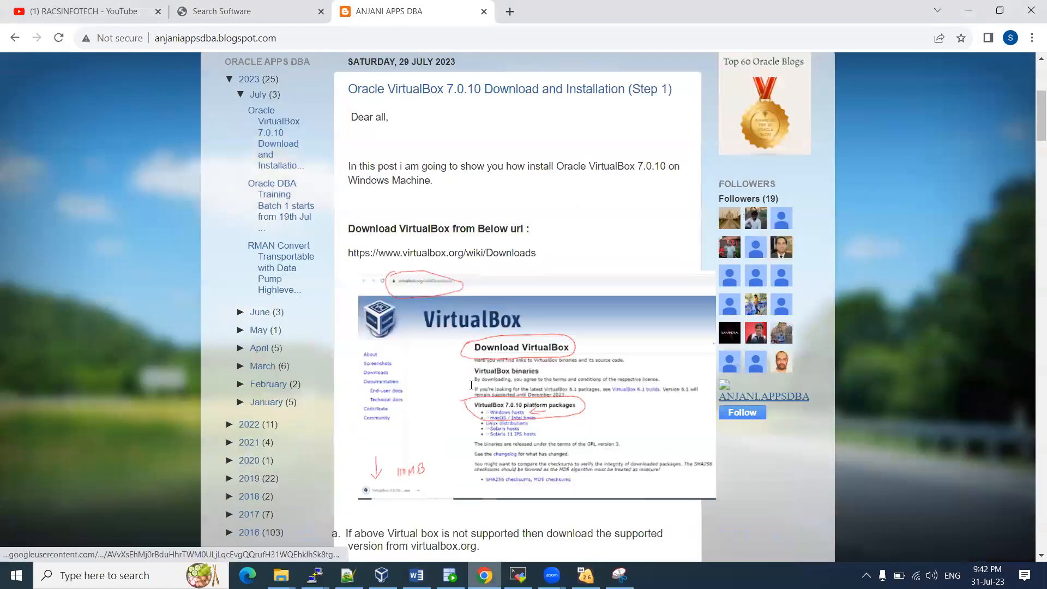
pyautogui.scroll(6, 470, 388)
pyautogui.scroll(-6, 524, 403)
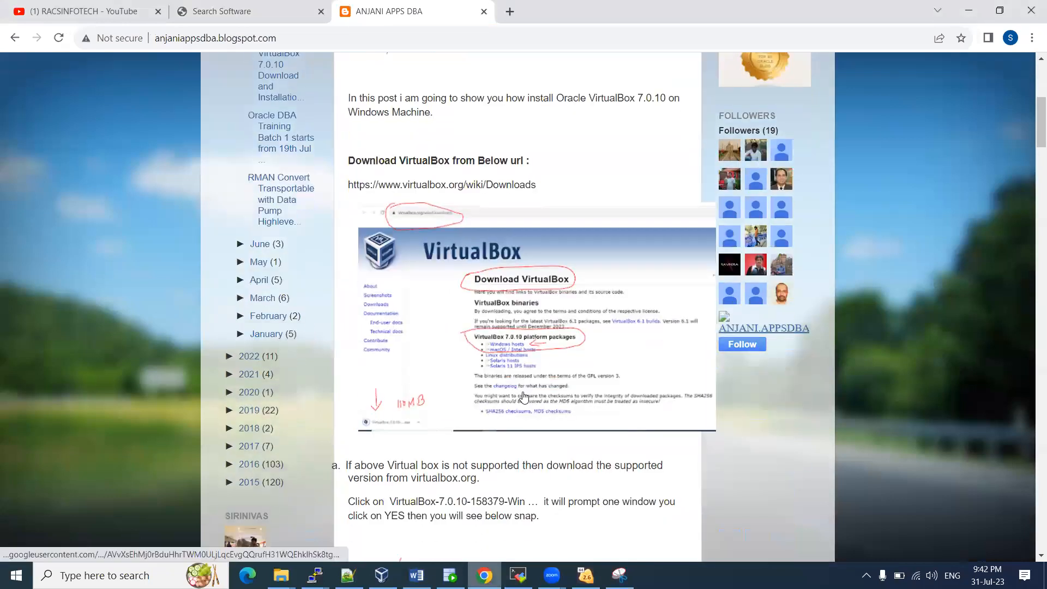
pyautogui.scroll(6, 523, 397)
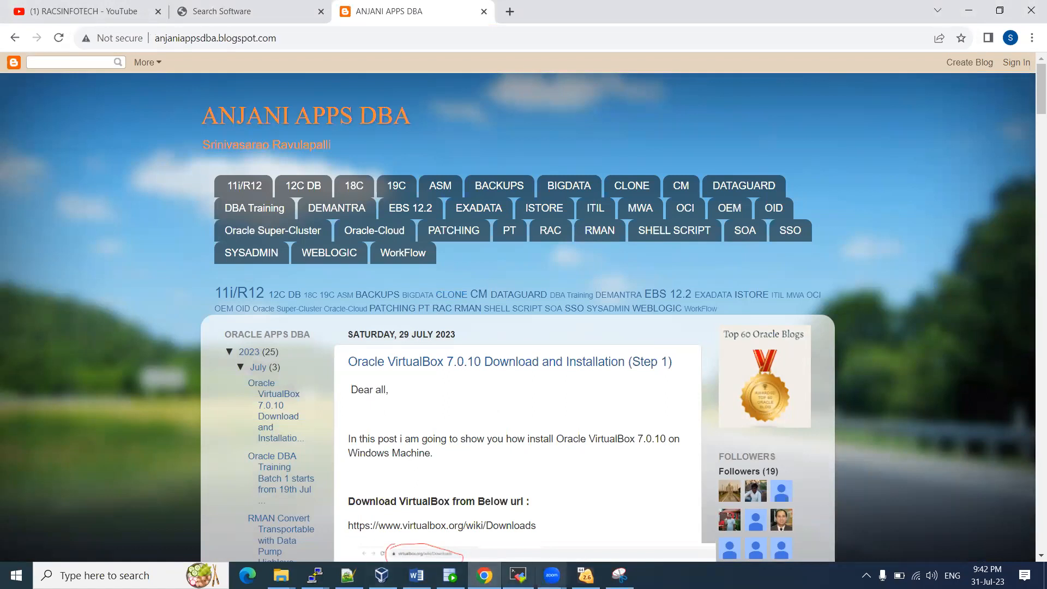
pyautogui.click(586, 576)
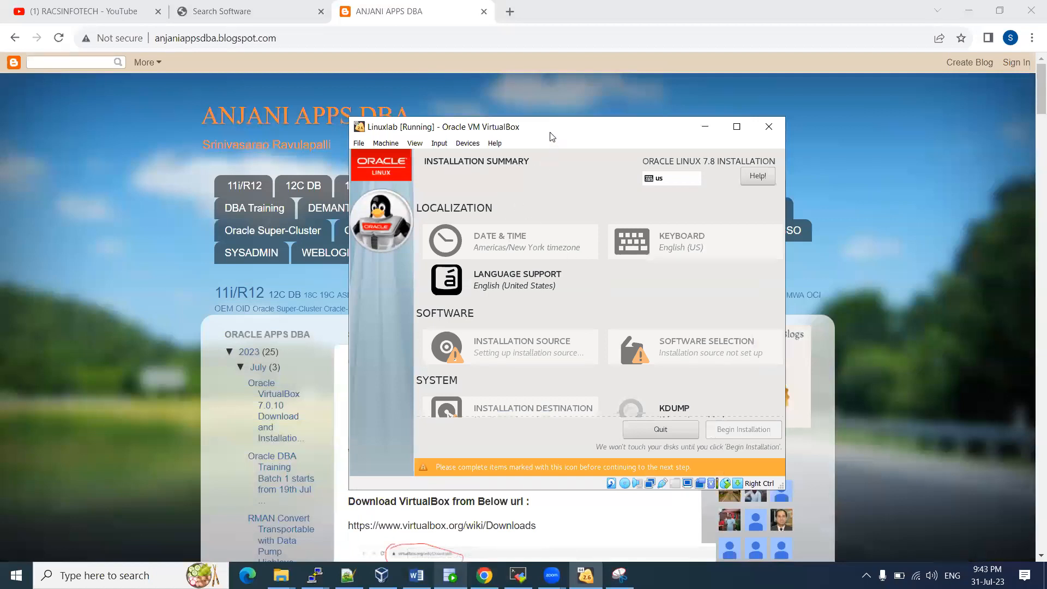
# Move the installer window up and scroll through the Installation Summary page
pyautogui.moveTo(552, 136); pyautogui.dragTo(551, 91)
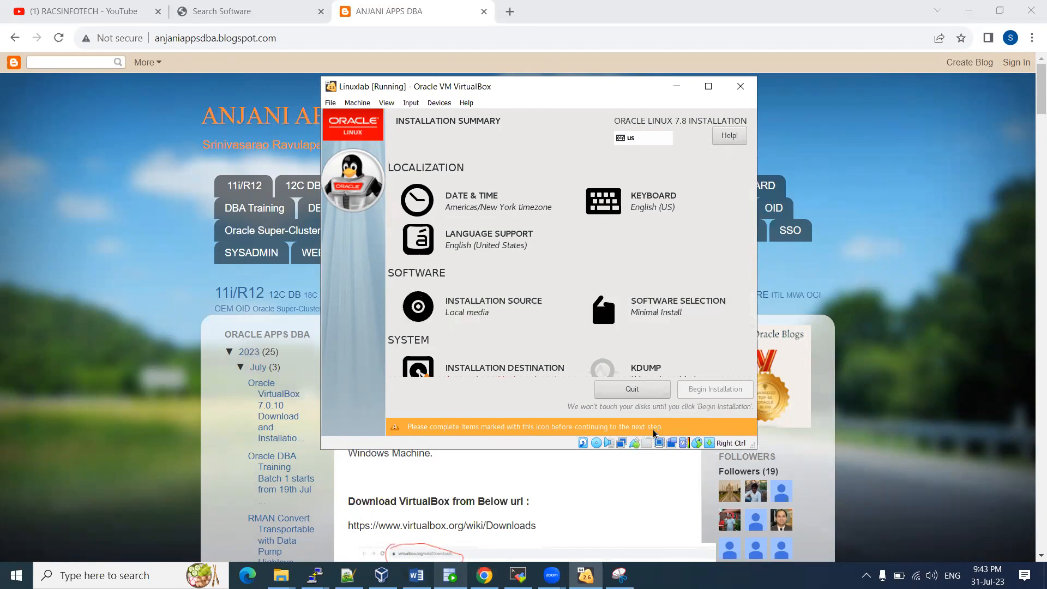
pyautogui.scroll(-1, 572, 258)
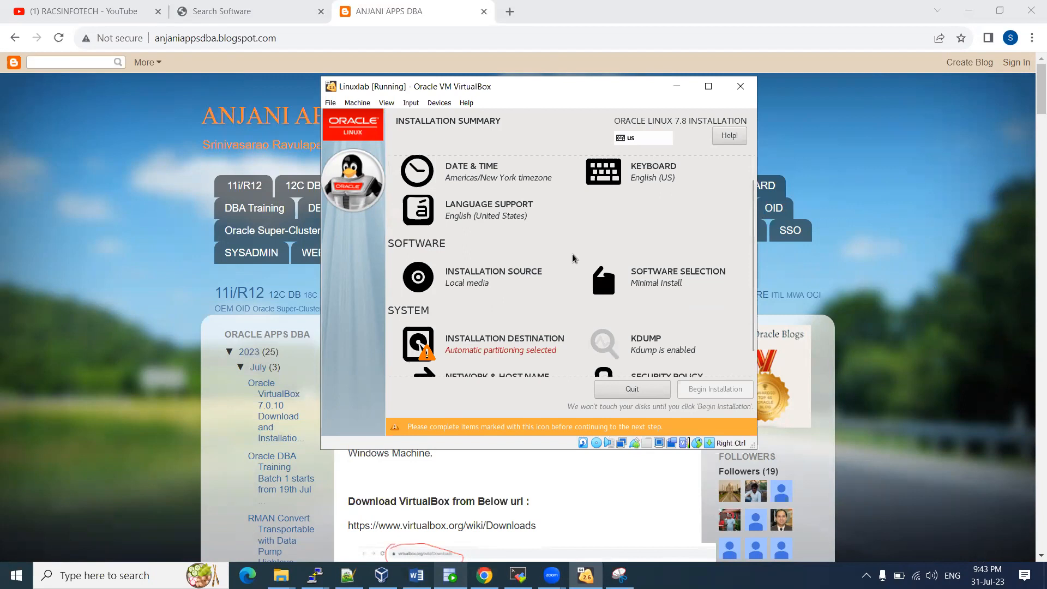
pyautogui.scroll(-1, 568, 263)
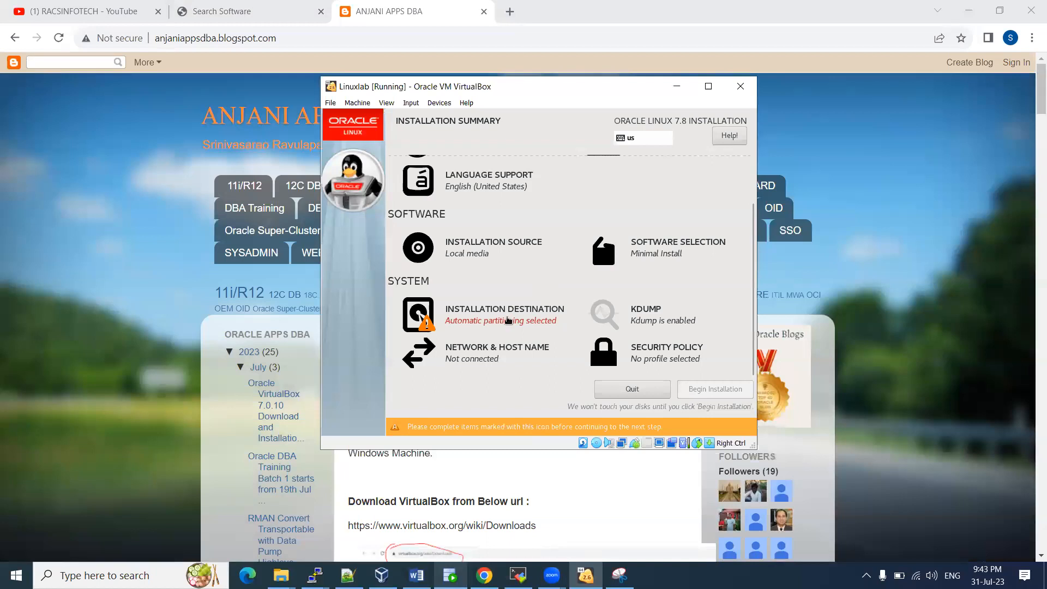
pyautogui.scroll(2, 521, 294)
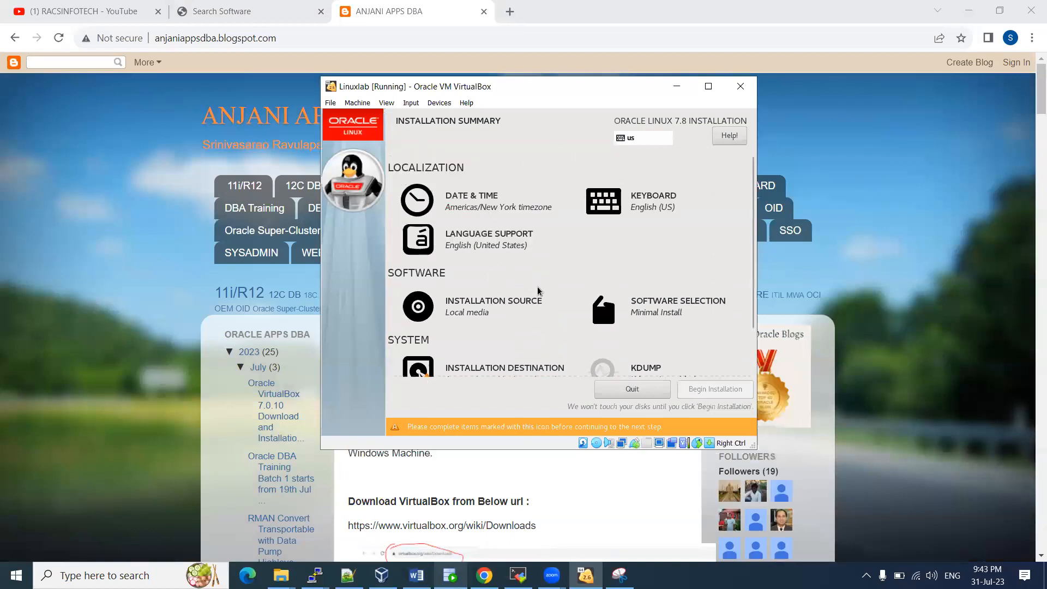
# Set the installer's timezone to Asia/Kolkata by picking India on the Date & Time map
pyautogui.click(482, 208)
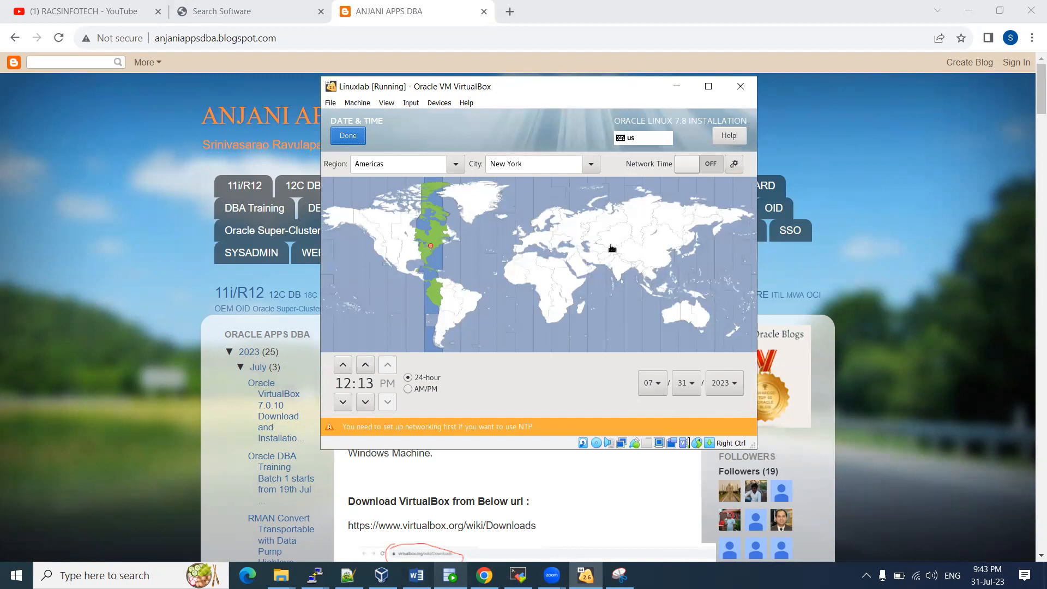
pyautogui.click(621, 271)
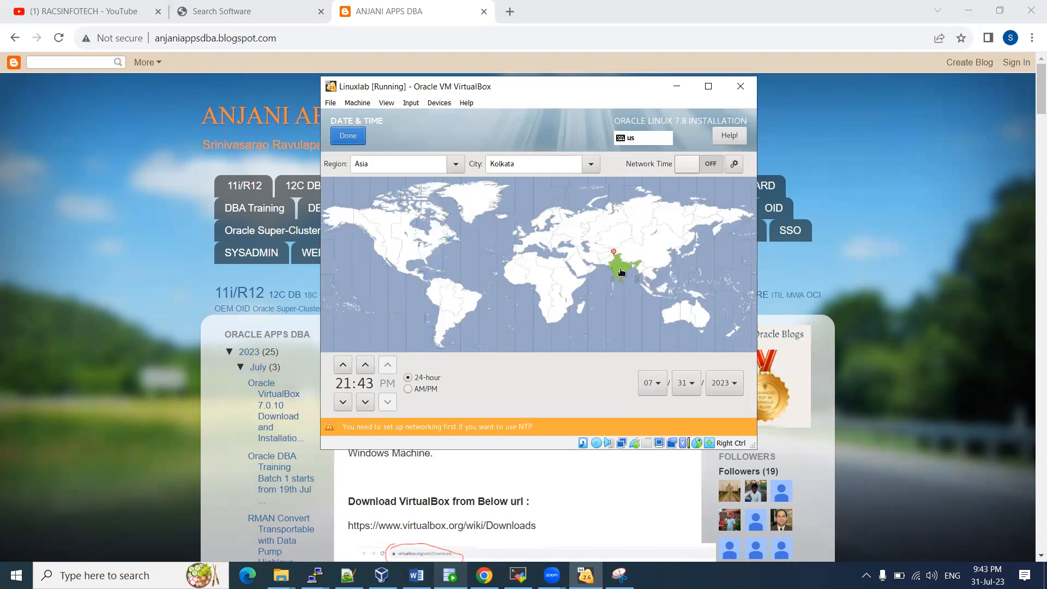
pyautogui.click(361, 144)
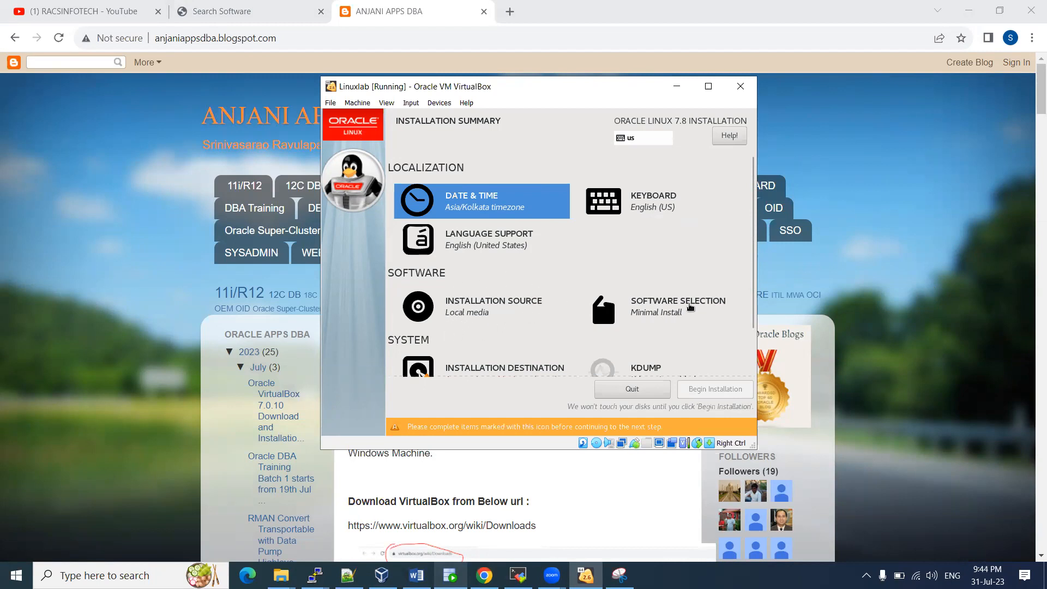
pyautogui.click(682, 303)
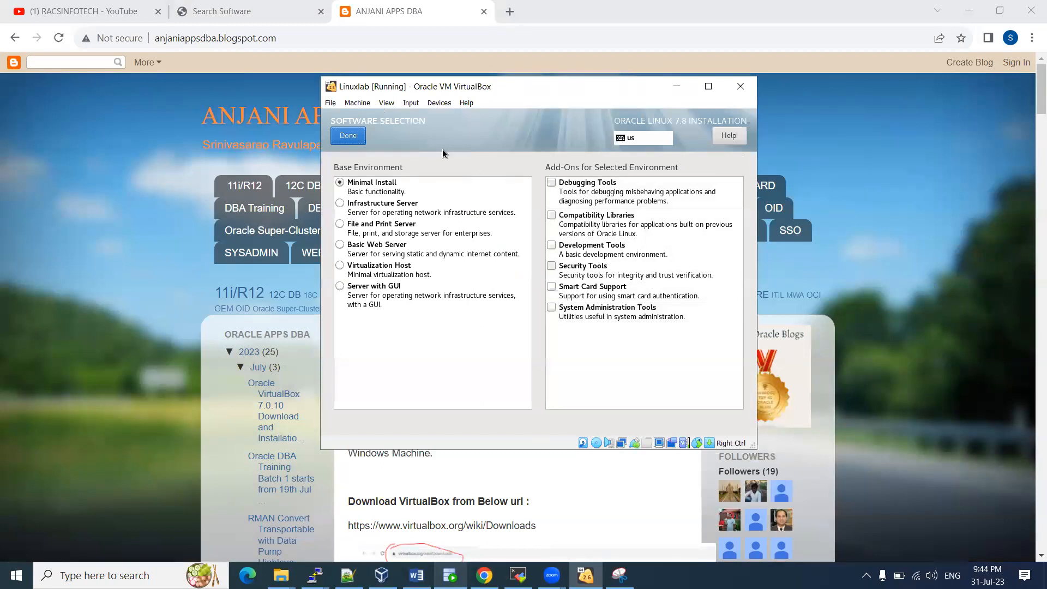
# Pick Server with GUI under Base Environment
pyautogui.click(376, 297)
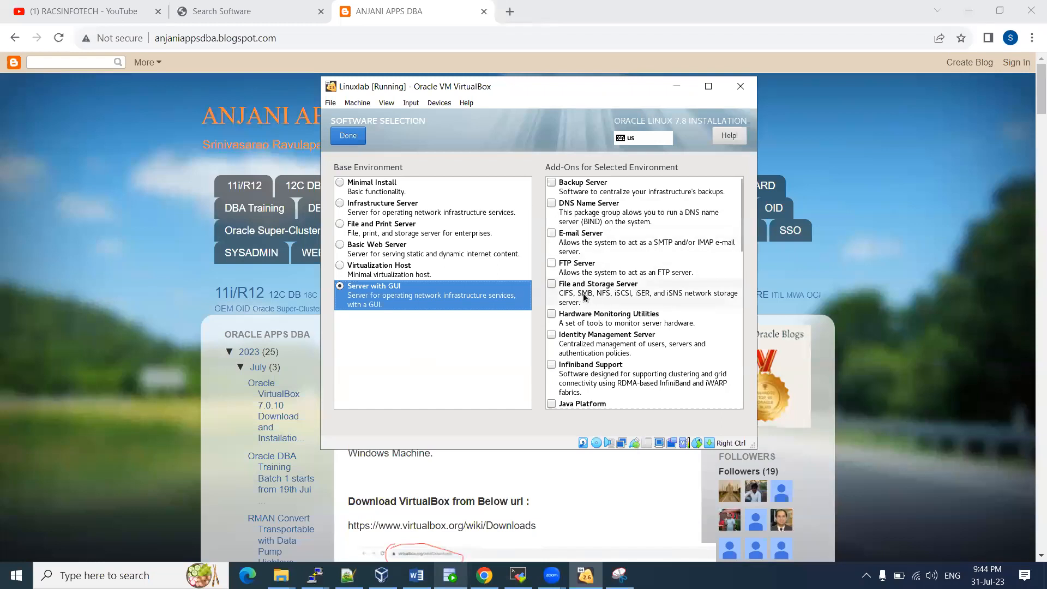
# Tick the Hardware Monitoring, Java Platform, Large Systems Performance, NFS Client and Performance Tools add-ons
pyautogui.click(590, 322)
pyautogui.scroll(-3, 646, 288)
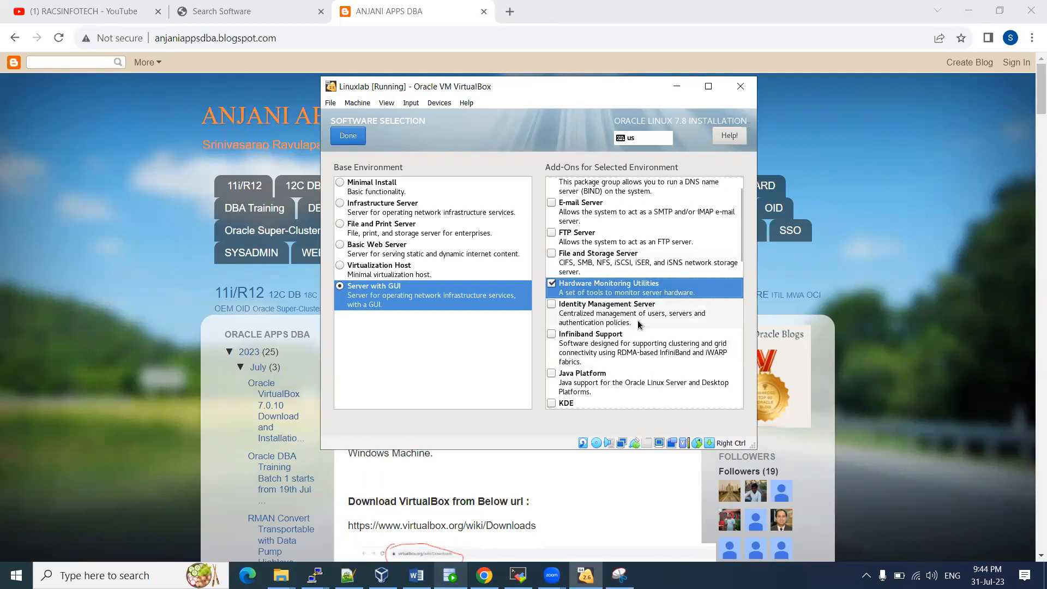
pyautogui.scroll(-1, 632, 323)
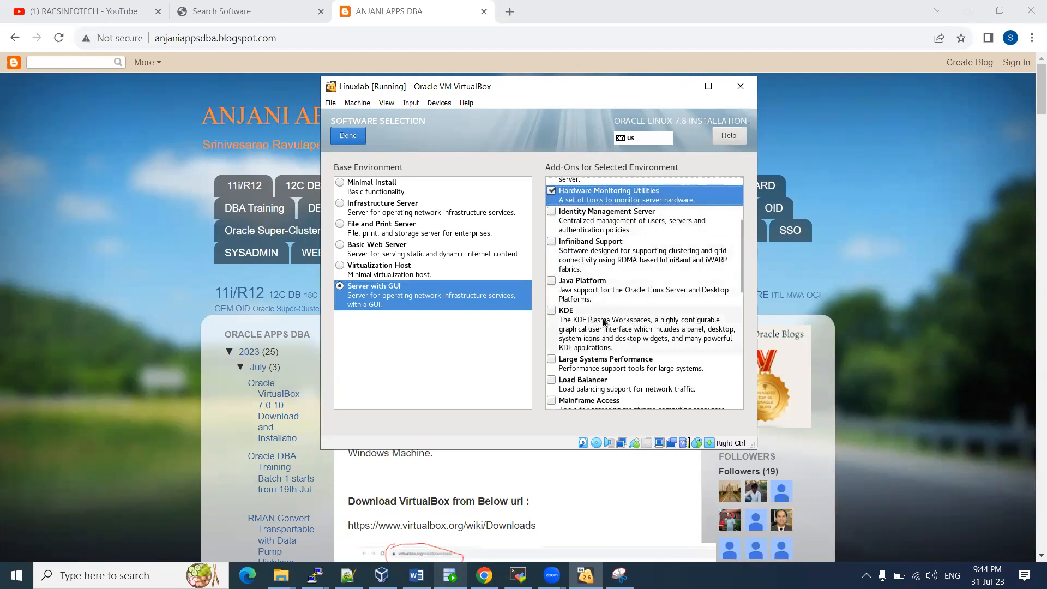
pyautogui.click(610, 296)
pyautogui.scroll(-1, 633, 319)
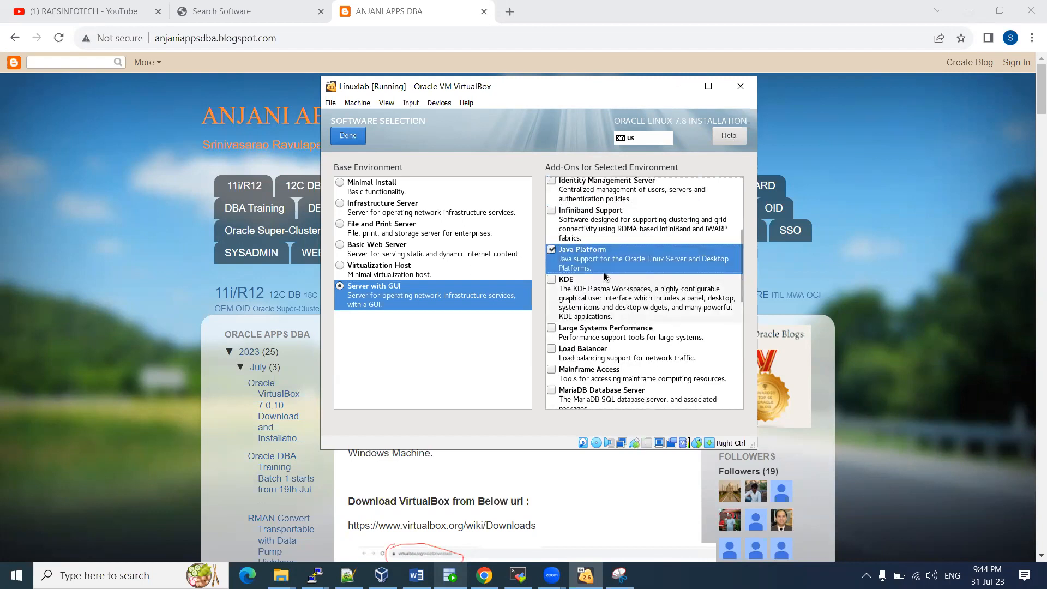
pyautogui.scroll(-1, 606, 303)
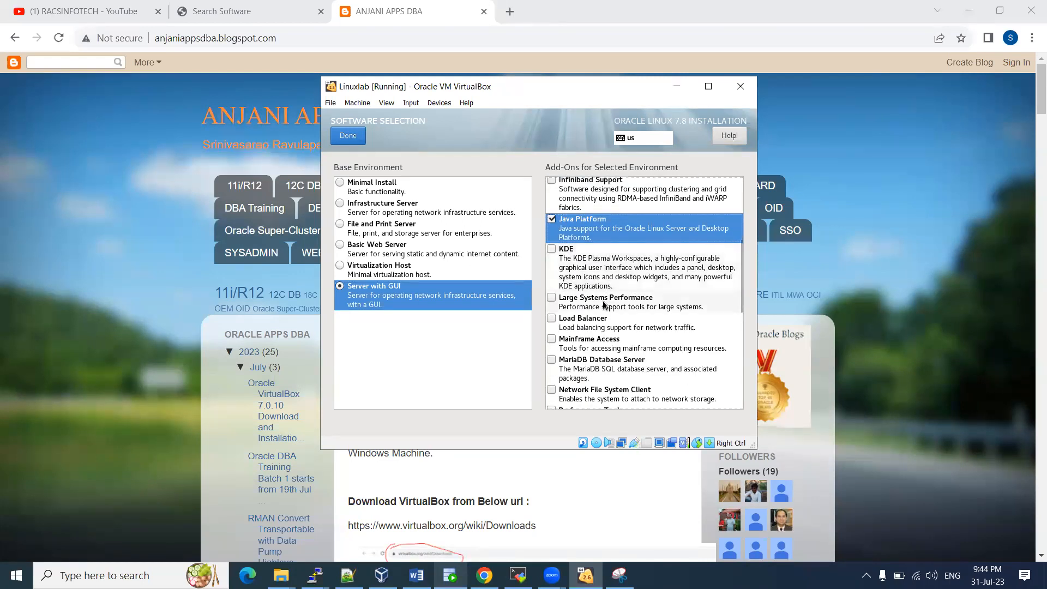
pyautogui.click(603, 304)
pyautogui.scroll(-1, 644, 319)
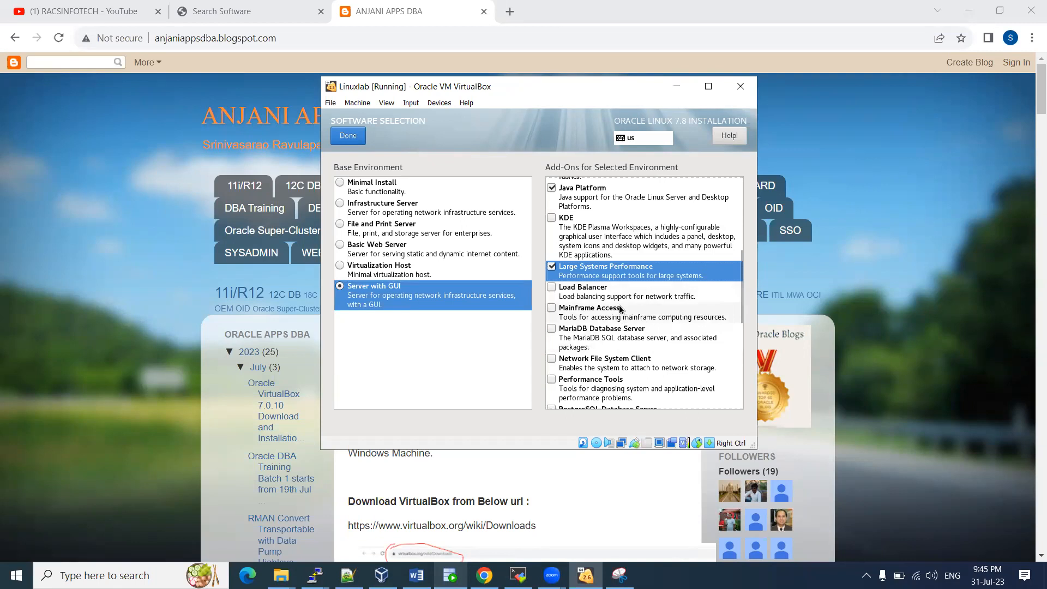
pyautogui.scroll(-1, 621, 306)
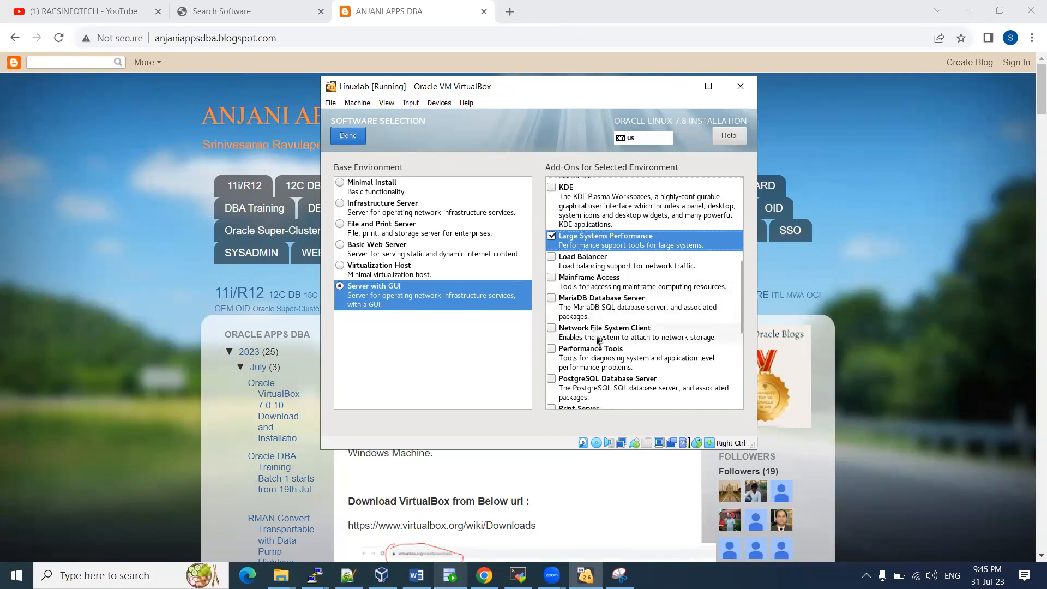
pyautogui.click(622, 330)
pyautogui.scroll(-1, 628, 323)
pyautogui.click(649, 328)
pyautogui.scroll(-1, 649, 306)
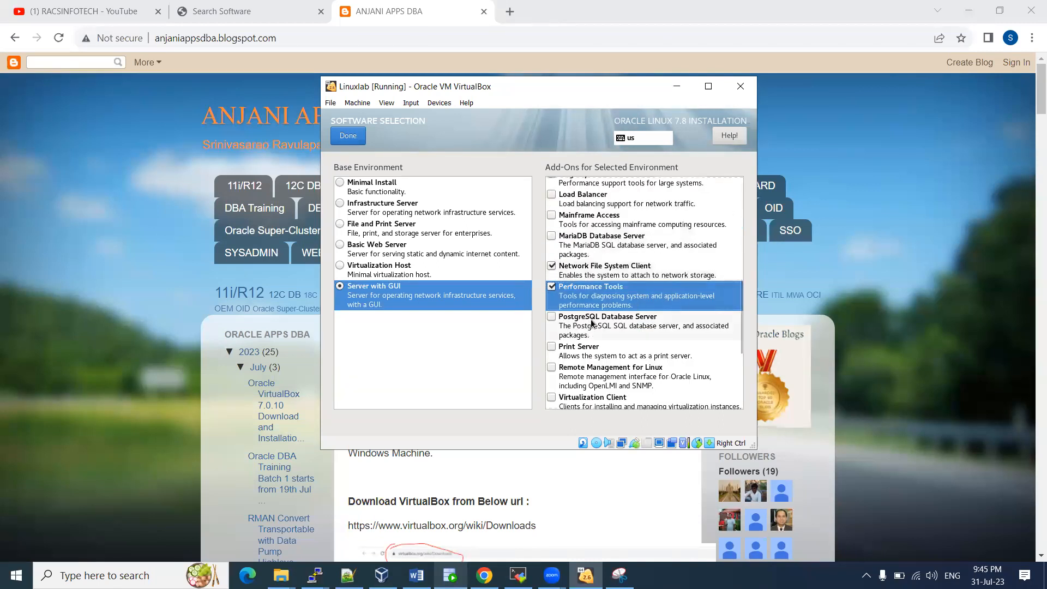
pyautogui.scroll(-1, 597, 328)
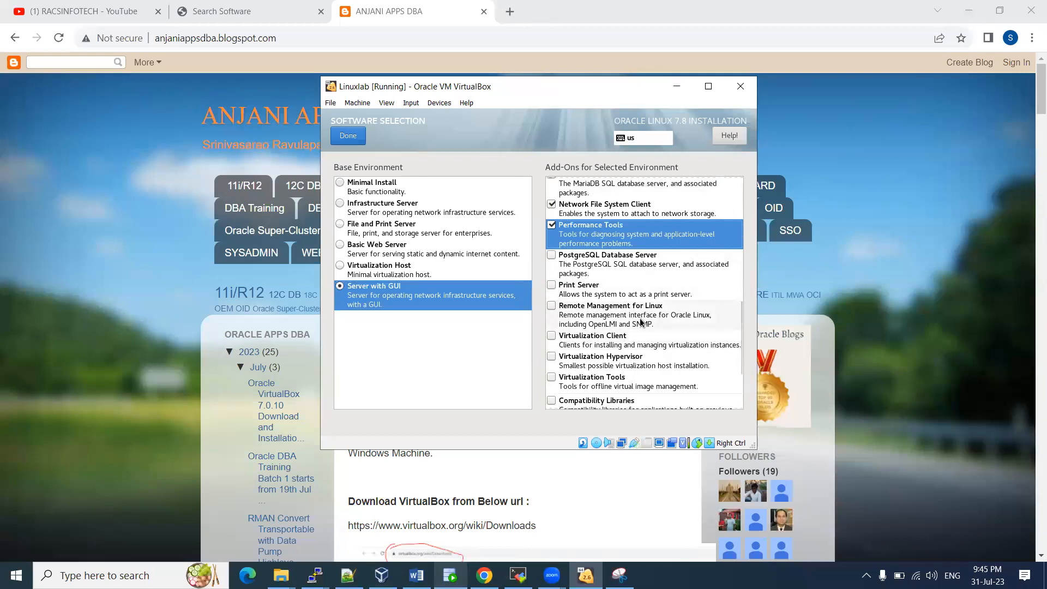
pyautogui.scroll(-1, 635, 318)
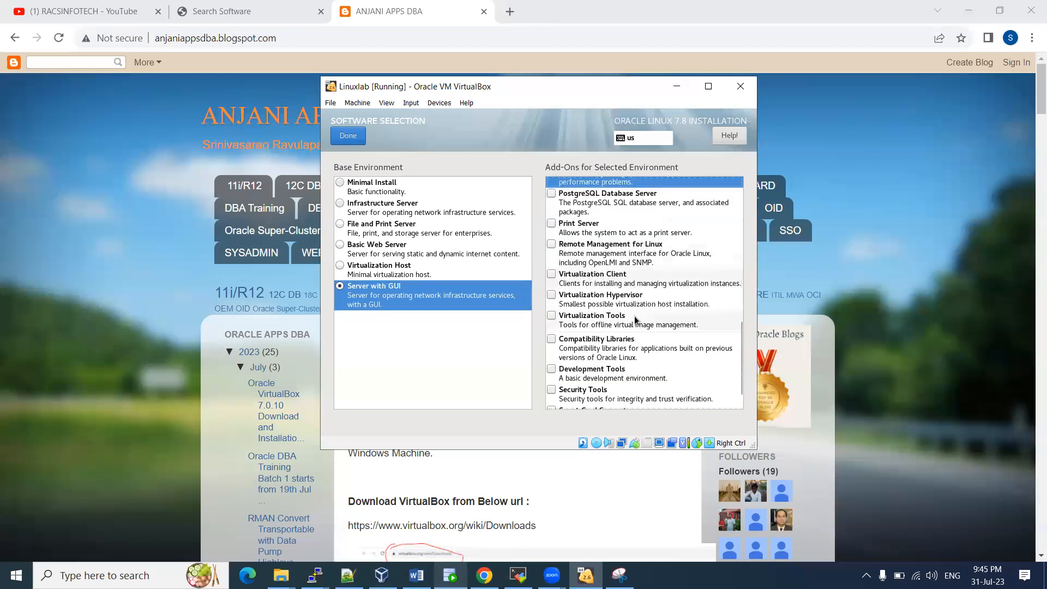
# Tick Remote Management, Compatibility Libraries, Development Tools and System Administration Tools, then confirm the software selection
pyautogui.click(654, 263)
pyautogui.scroll(-1, 619, 317)
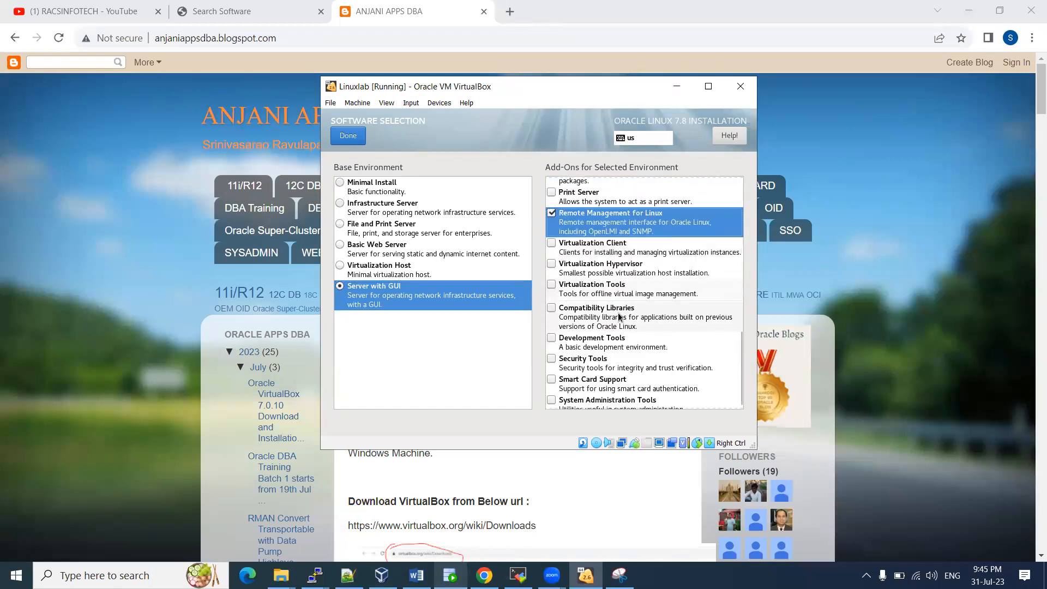
pyautogui.click(596, 318)
pyautogui.click(588, 349)
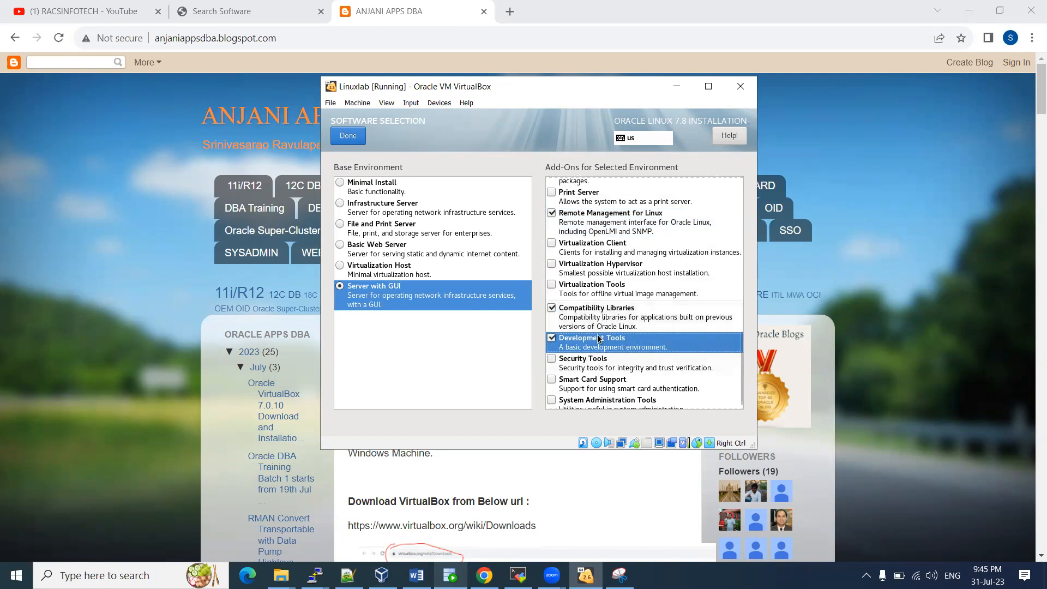
pyautogui.scroll(-1, 619, 351)
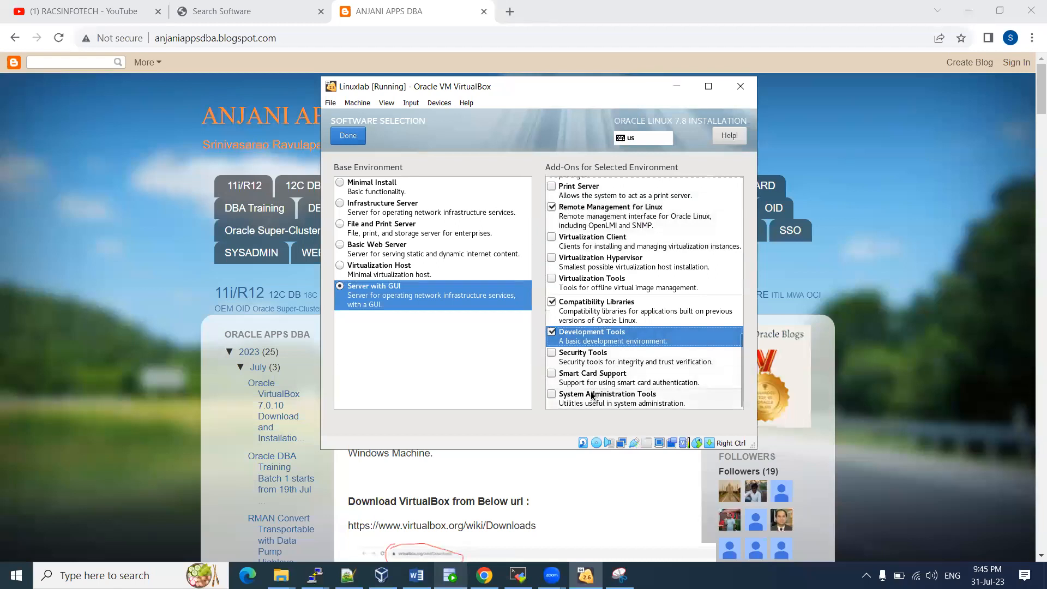
pyautogui.click(607, 402)
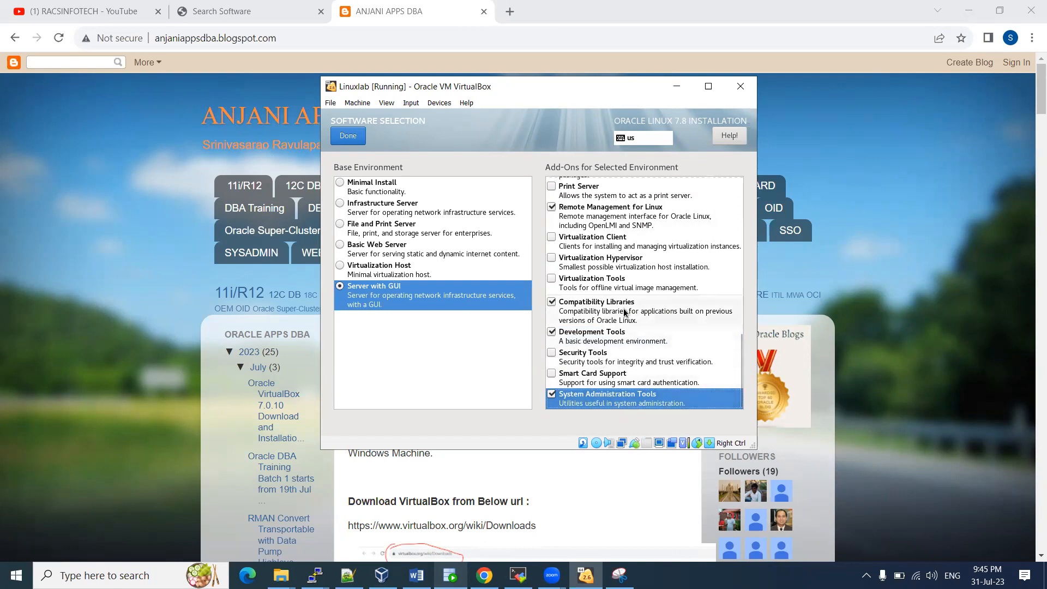
pyautogui.scroll(3, 646, 308)
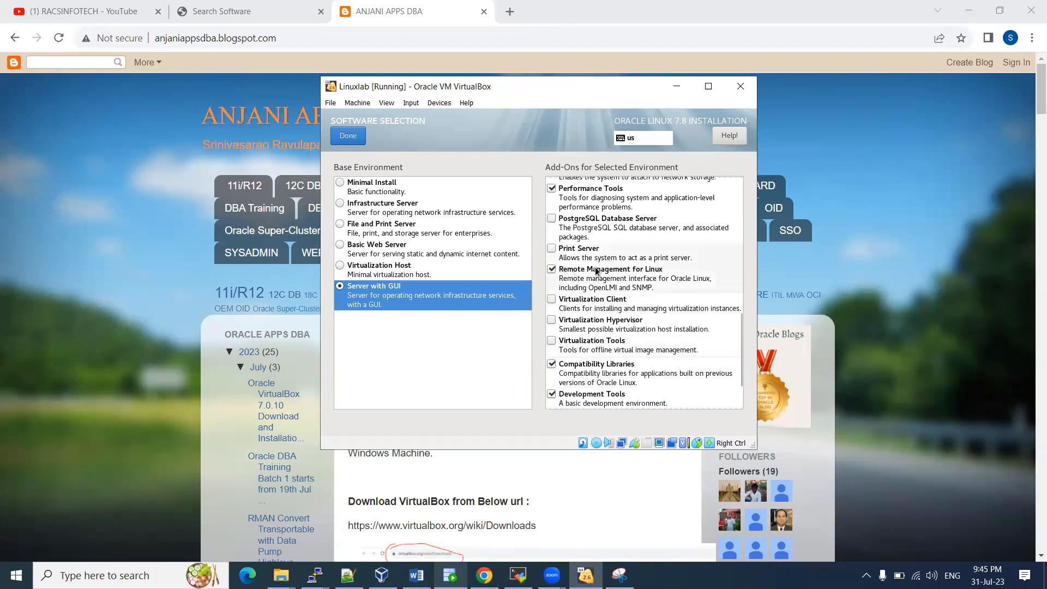
pyautogui.scroll(3, 612, 284)
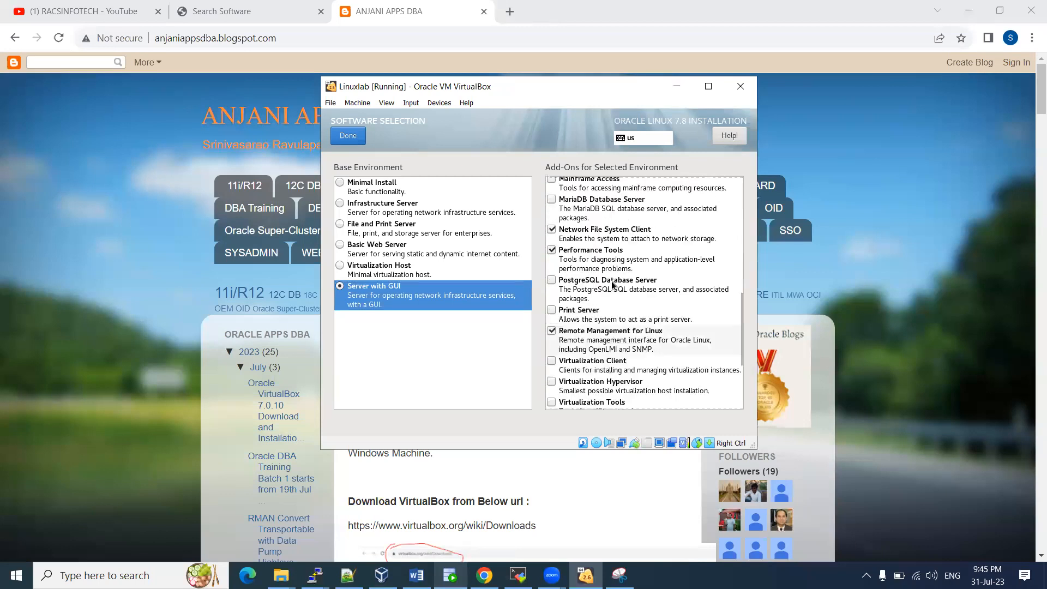
pyautogui.scroll(6, 632, 294)
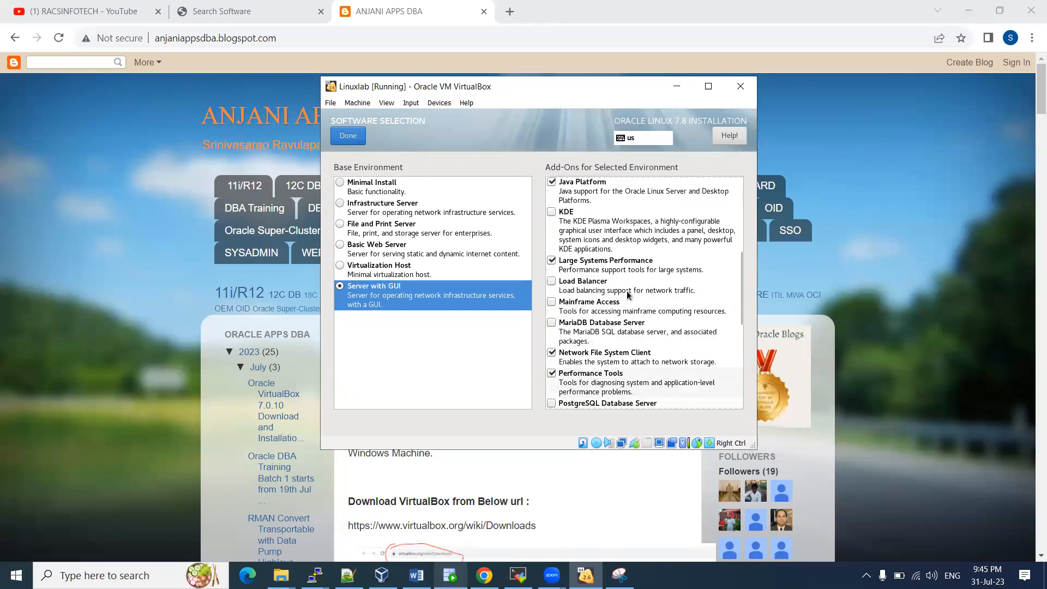
pyautogui.scroll(8, 635, 287)
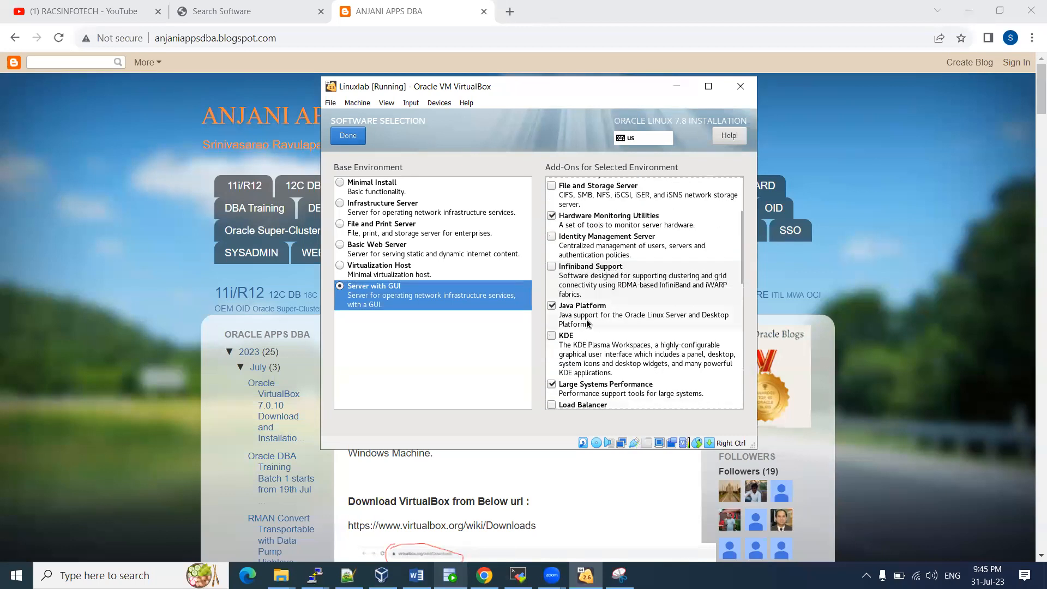
pyautogui.scroll(2, 619, 297)
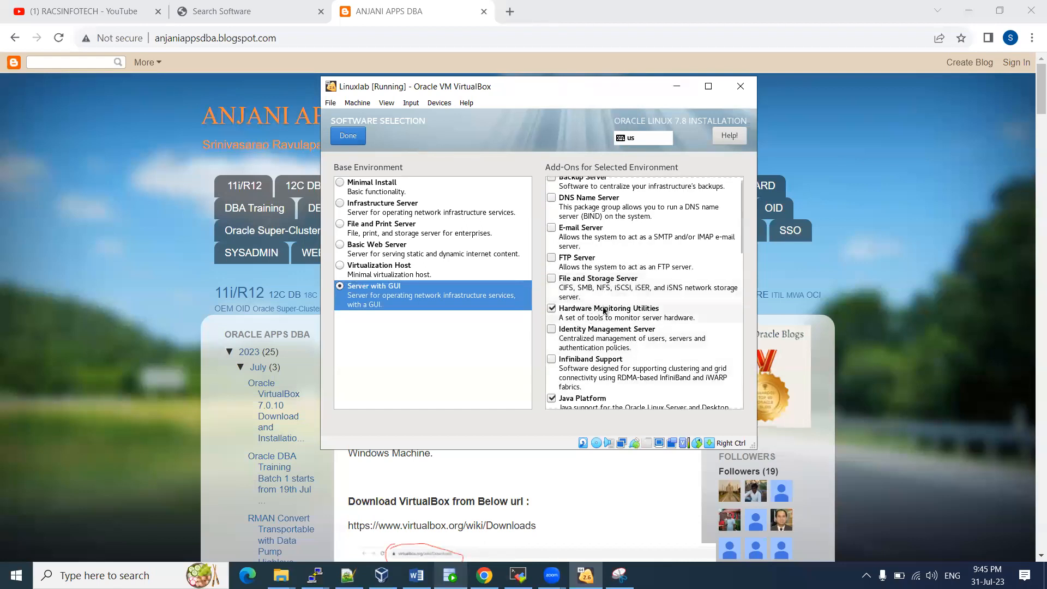
pyautogui.scroll(1, 597, 257)
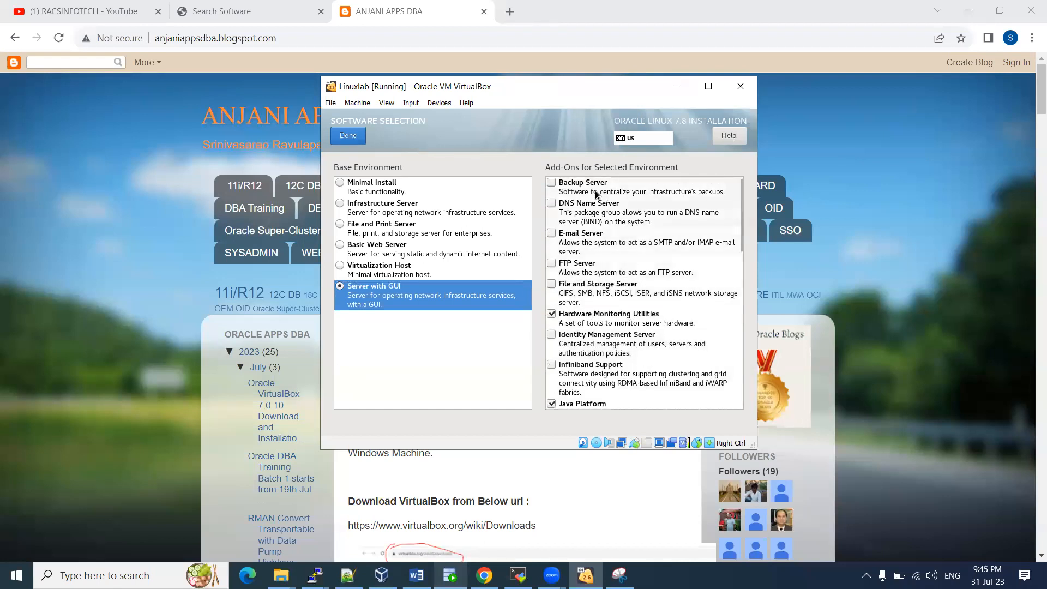
pyautogui.click(349, 136)
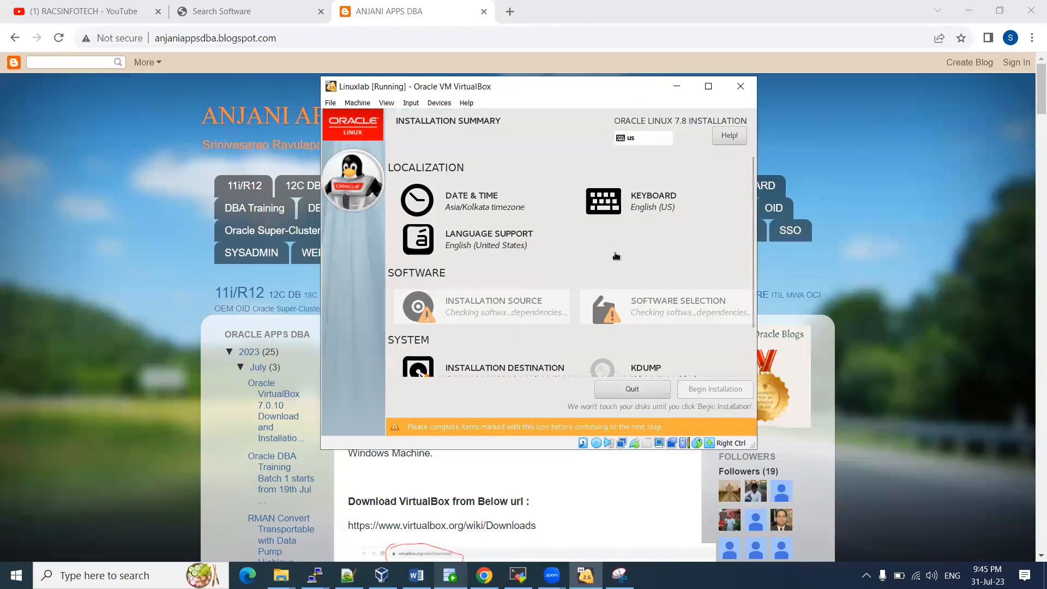
pyautogui.scroll(-2, 572, 300)
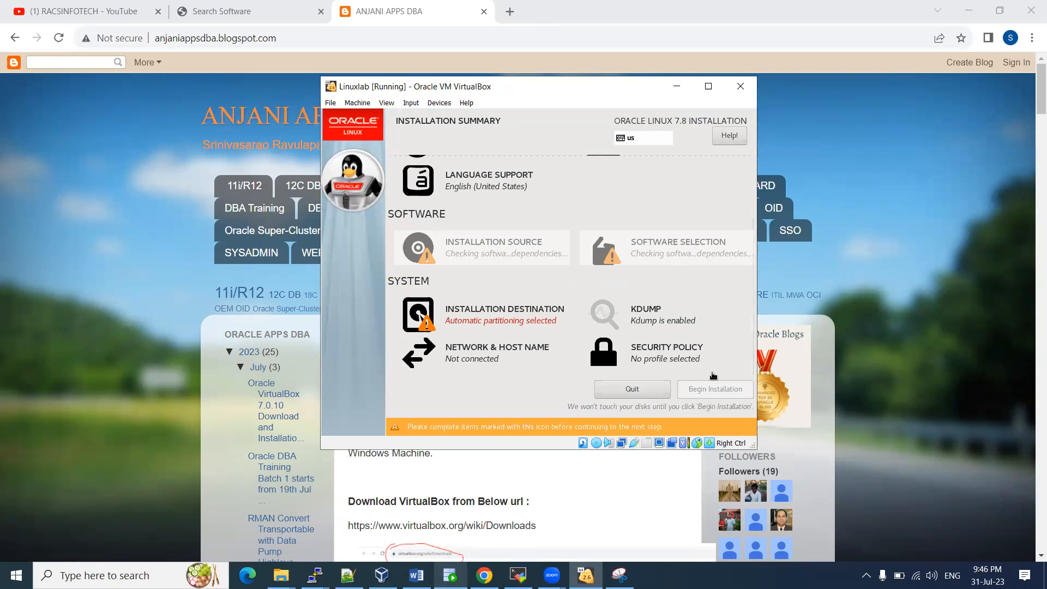
pyautogui.click(619, 575)
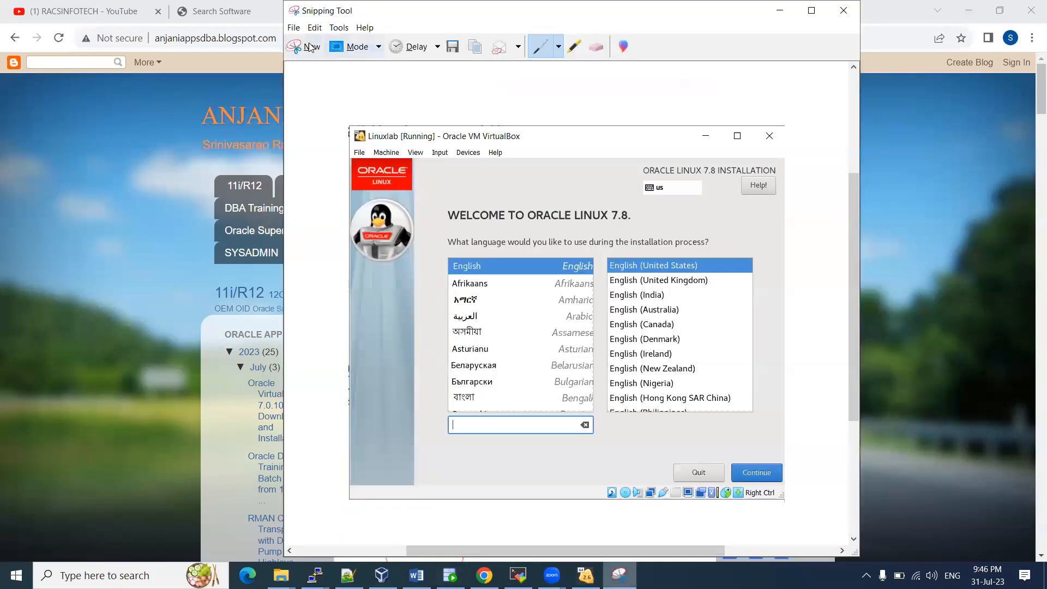
# Snip the installer's summary window with Snipping Tool
pyautogui.click(304, 46)
pyautogui.moveTo(321, 75); pyautogui.dragTo(759, 465)
pyautogui.click(416, 575)
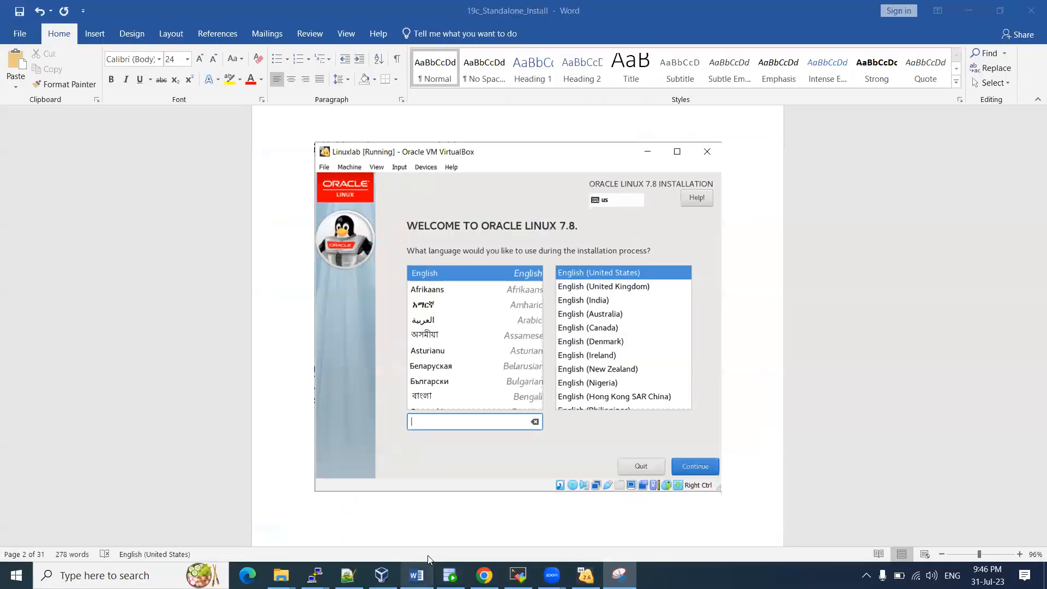
pyautogui.scroll(-10, 416, 485)
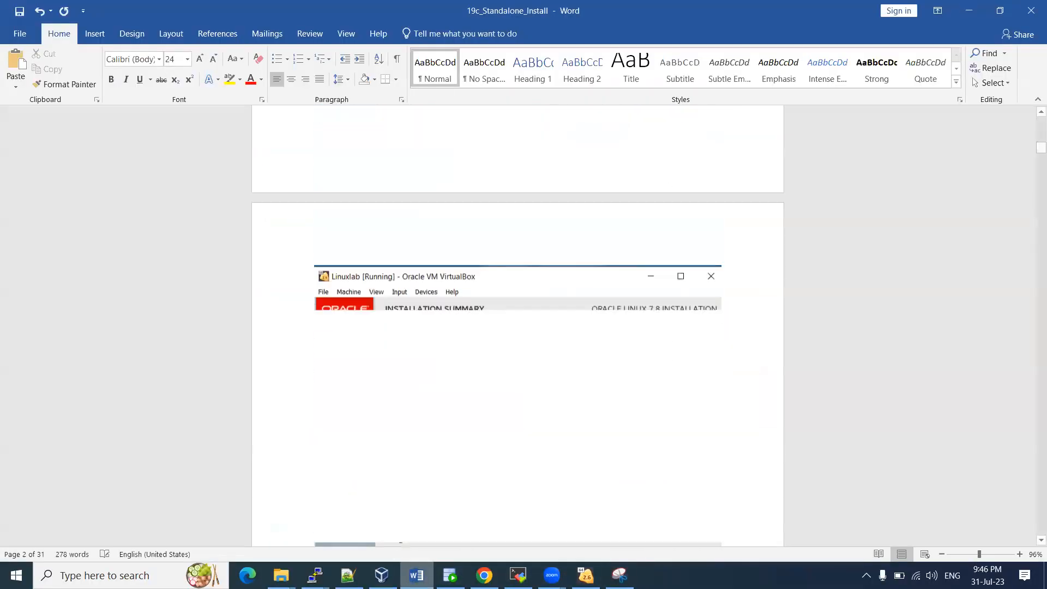
pyautogui.hotkey('alt', 'Tab')
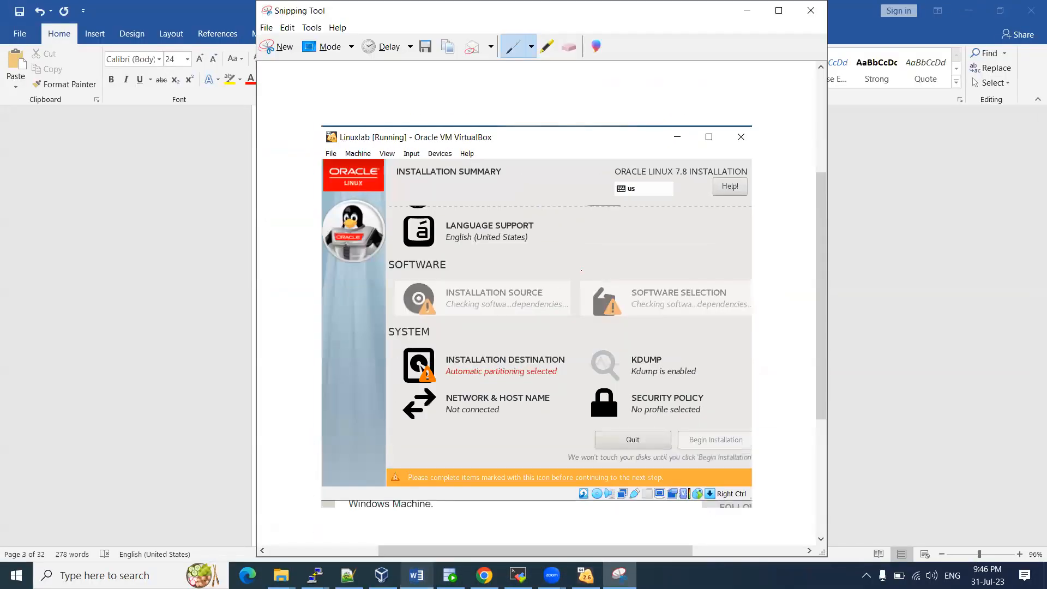
pyautogui.scroll(1, 500, 342)
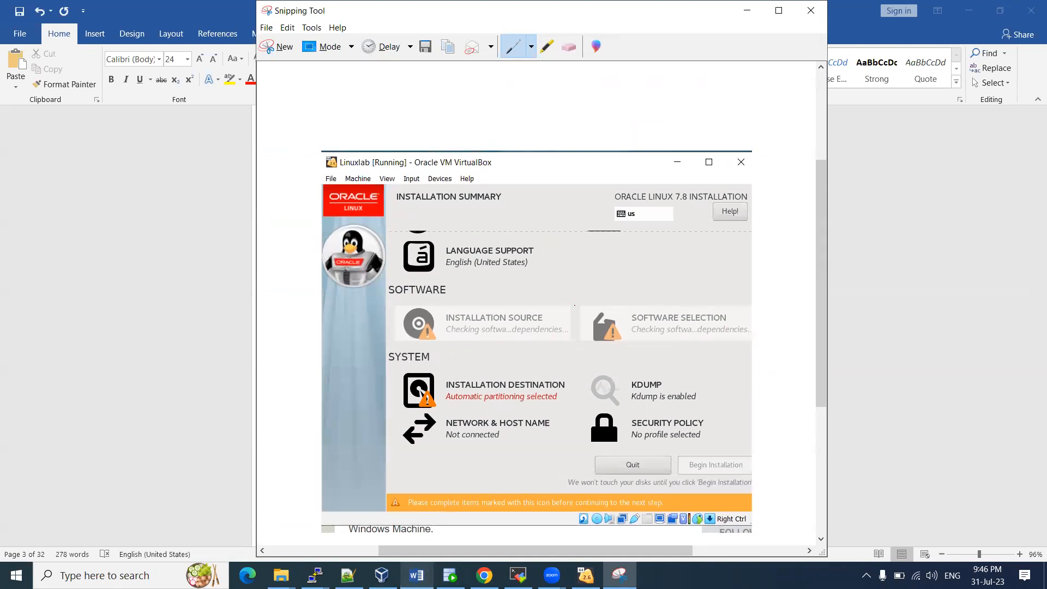
pyautogui.click(586, 576)
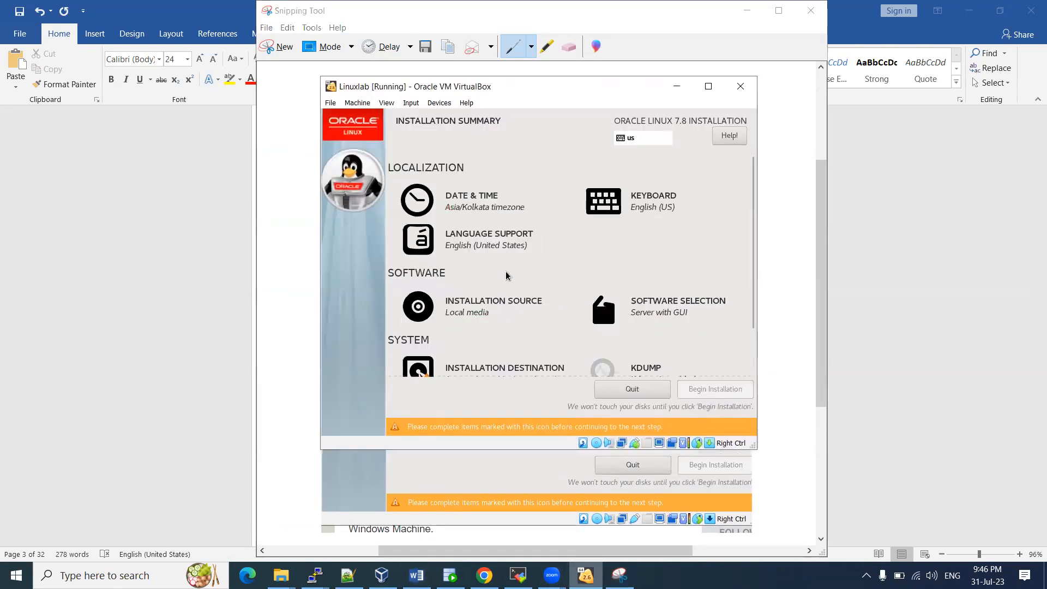
# Capture the installer's Date & Time screen and paste it into the Word document
pyautogui.click(479, 210)
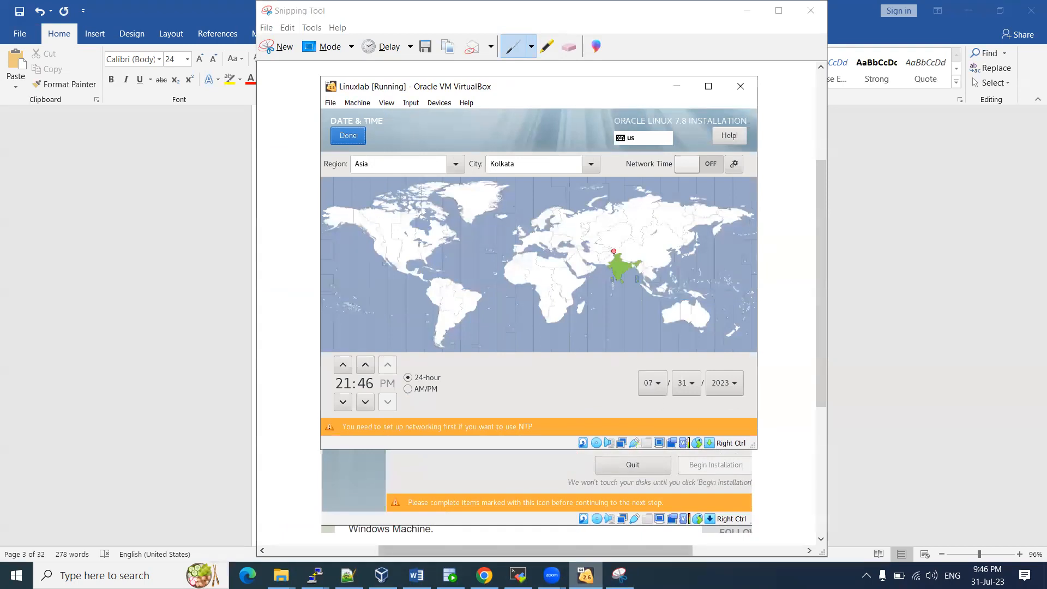
pyautogui.click(619, 576)
pyautogui.click(277, 46)
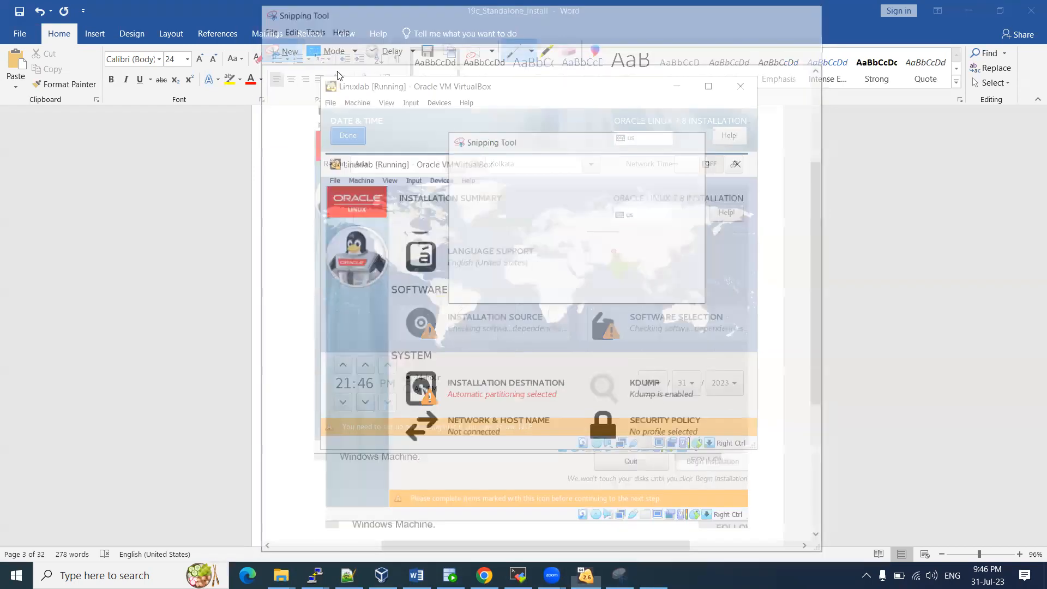
pyautogui.moveTo(323, 77); pyautogui.dragTo(757, 449)
pyautogui.click(416, 576)
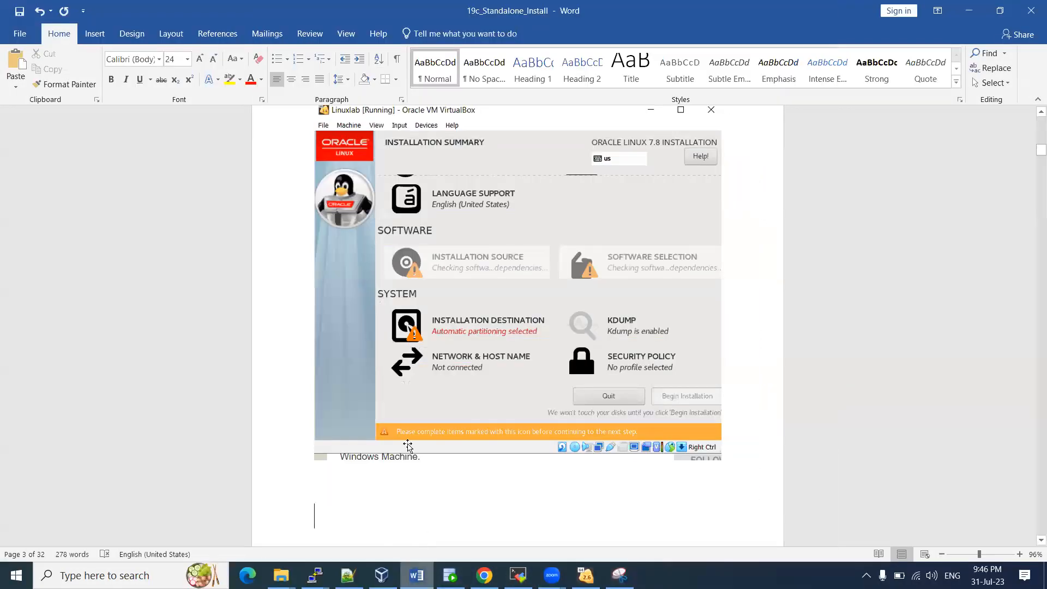
pyautogui.scroll(-1, 408, 446)
pyautogui.hotkey('ctrl', 'v')
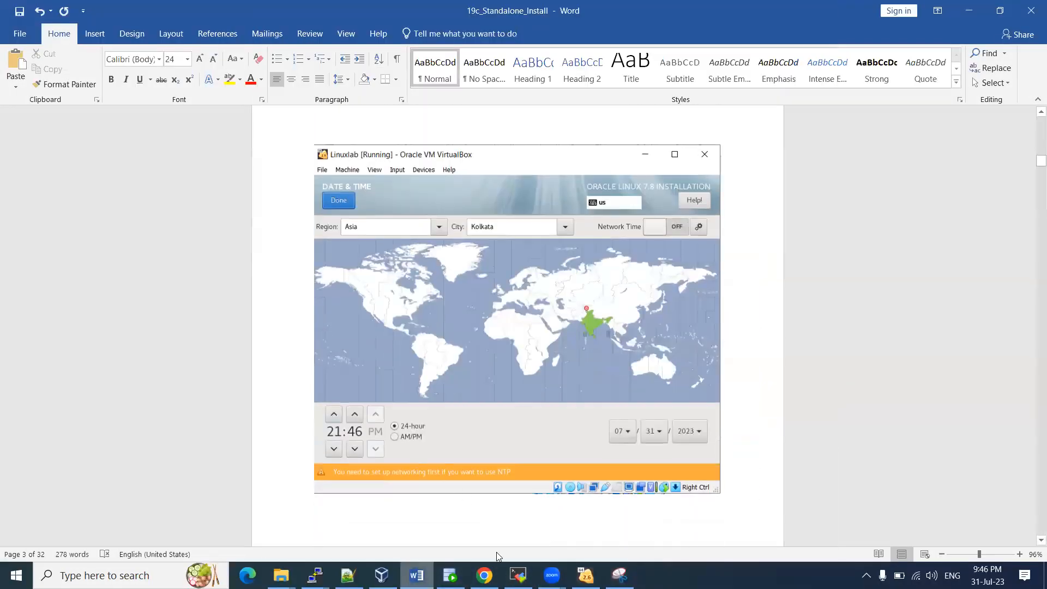
pyautogui.click(585, 576)
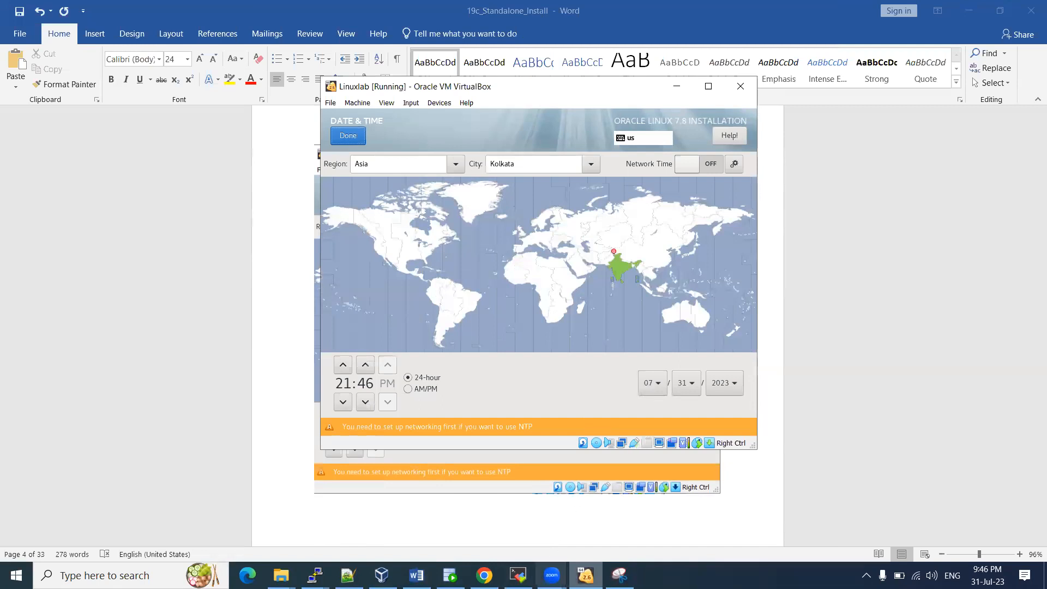
pyautogui.click(586, 576)
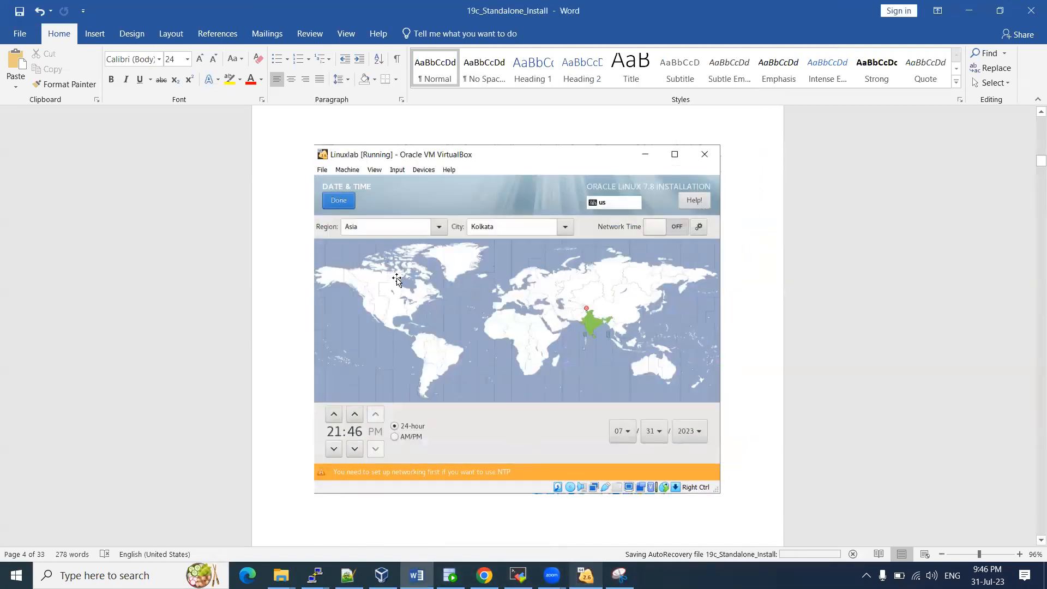
pyautogui.click(357, 189)
pyautogui.click(585, 576)
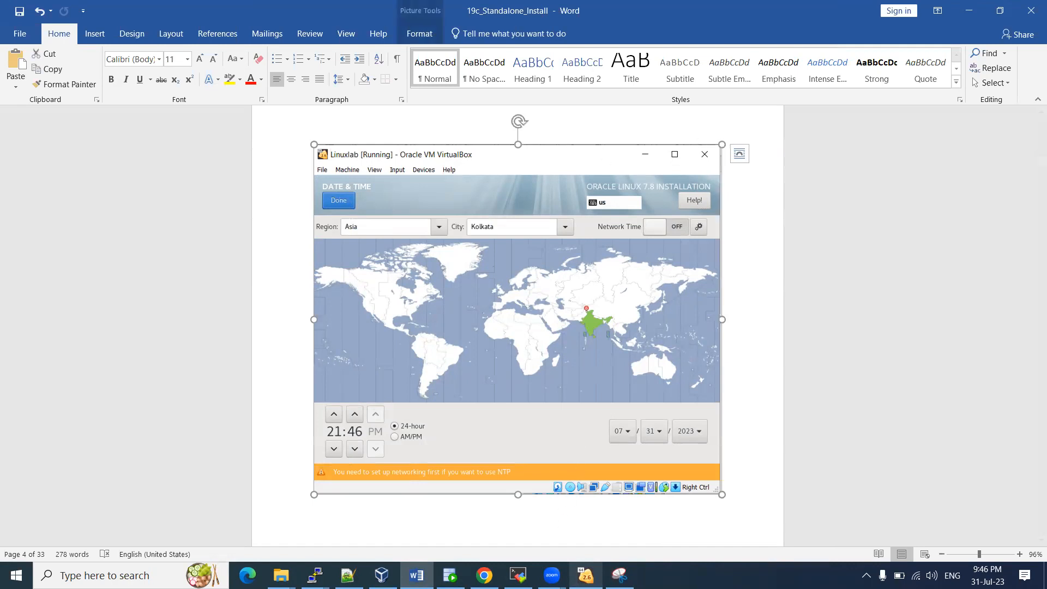
# Capture the Software Selection screen and paste it below the previous picture in Word
pyautogui.click(352, 137)
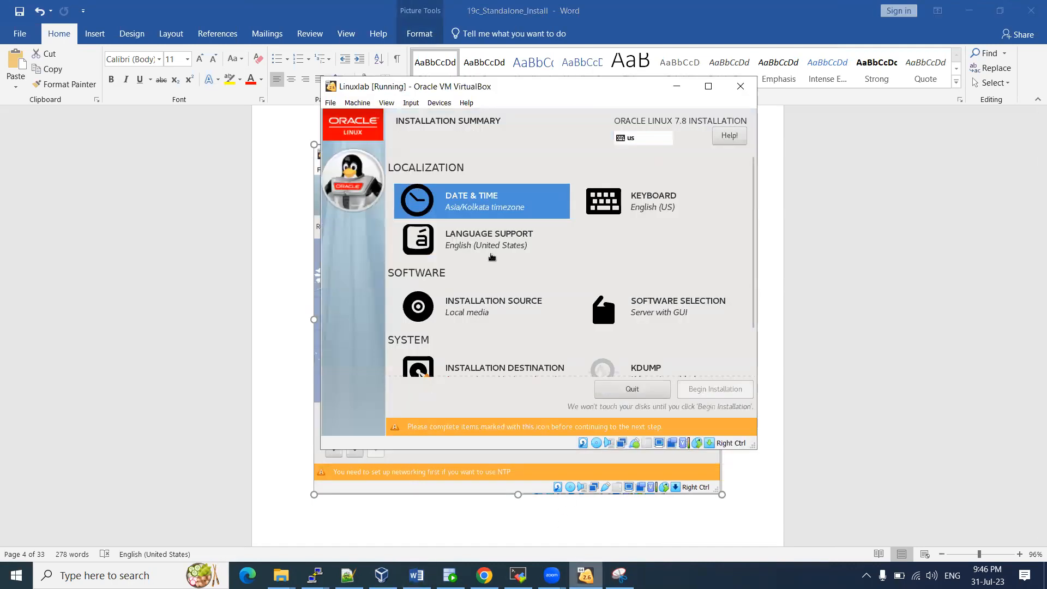
pyautogui.scroll(-1, 542, 273)
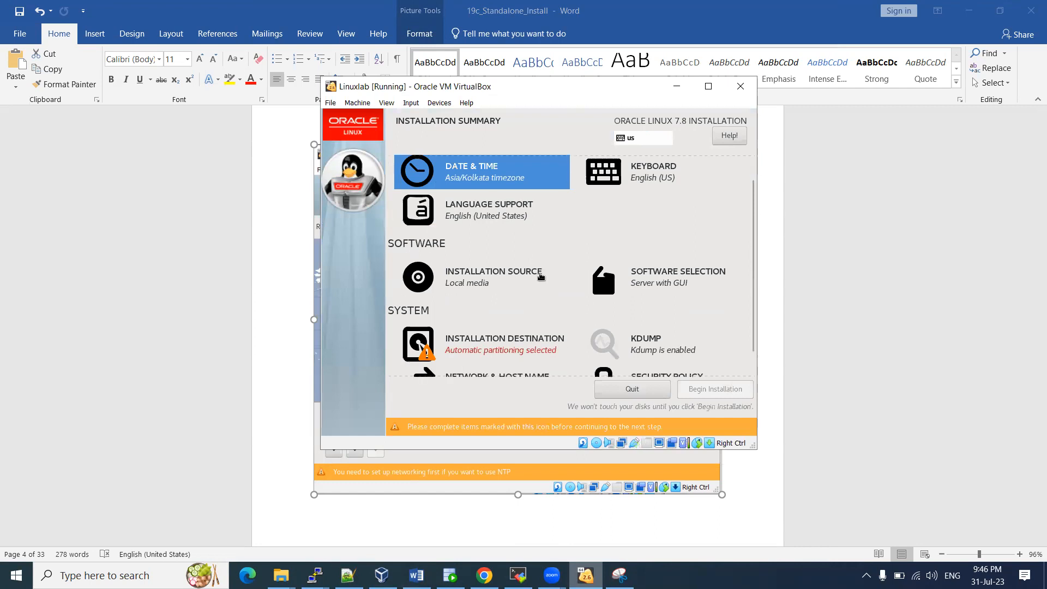
pyautogui.click(670, 282)
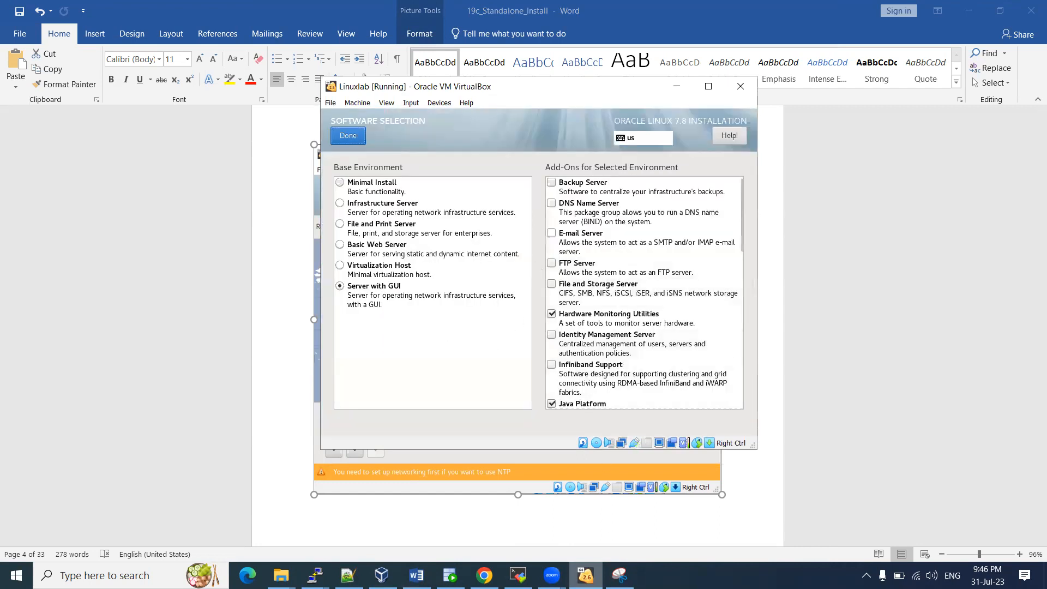
pyautogui.hotkey('alt', 'Tab')
pyautogui.click(282, 47)
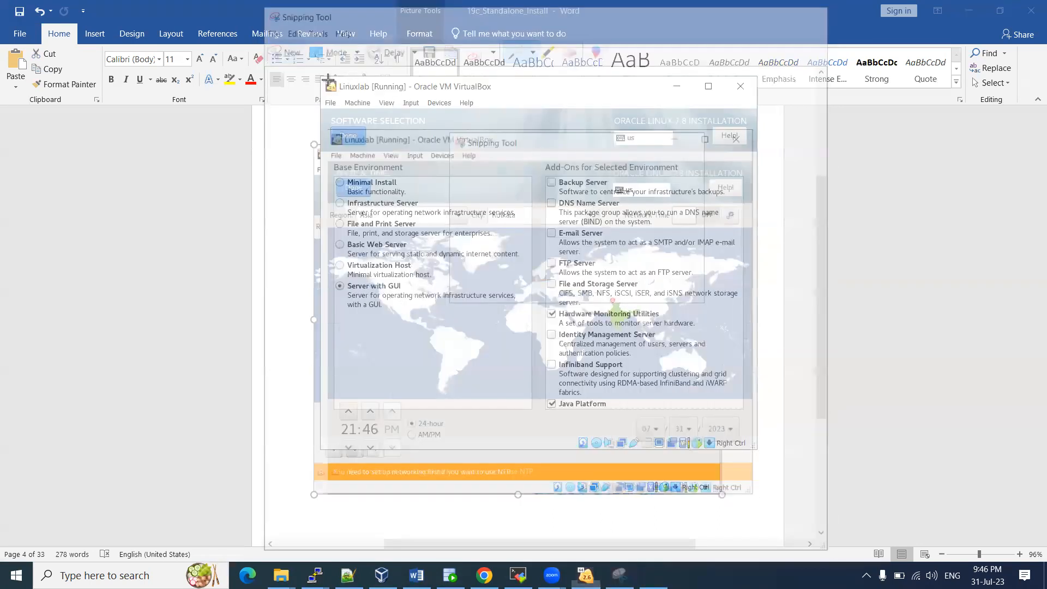
pyautogui.moveTo(328, 80); pyautogui.dragTo(747, 444)
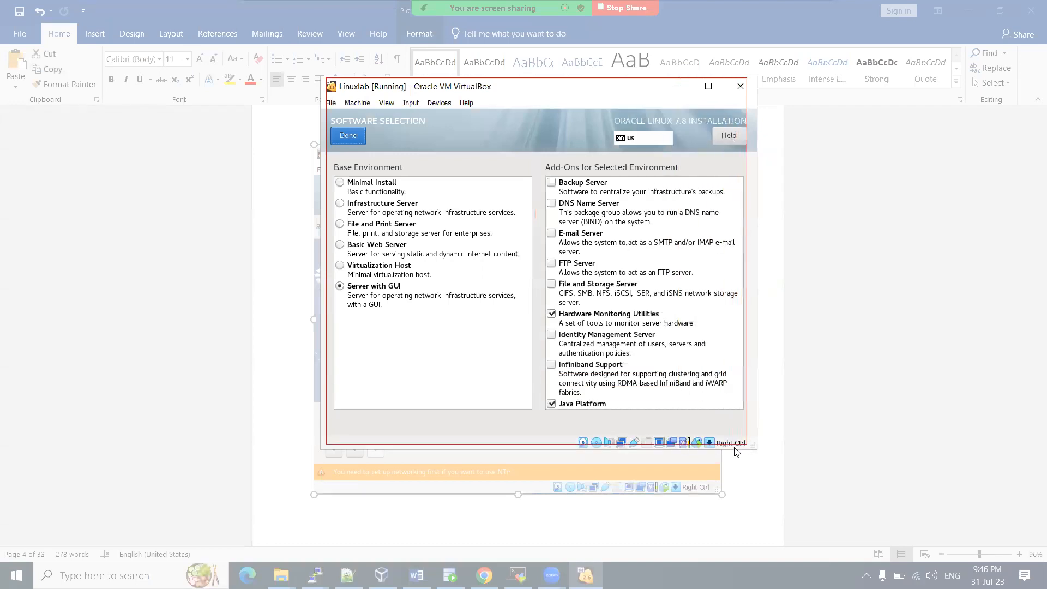
pyautogui.click(417, 576)
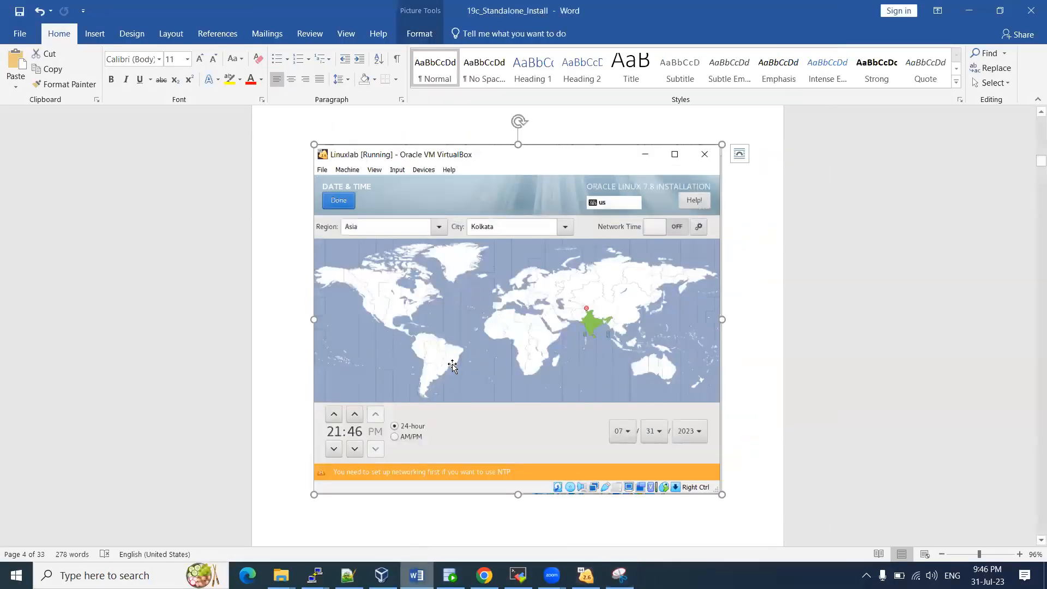
pyautogui.click(392, 513)
pyautogui.hotkey('ctrl', 'v')
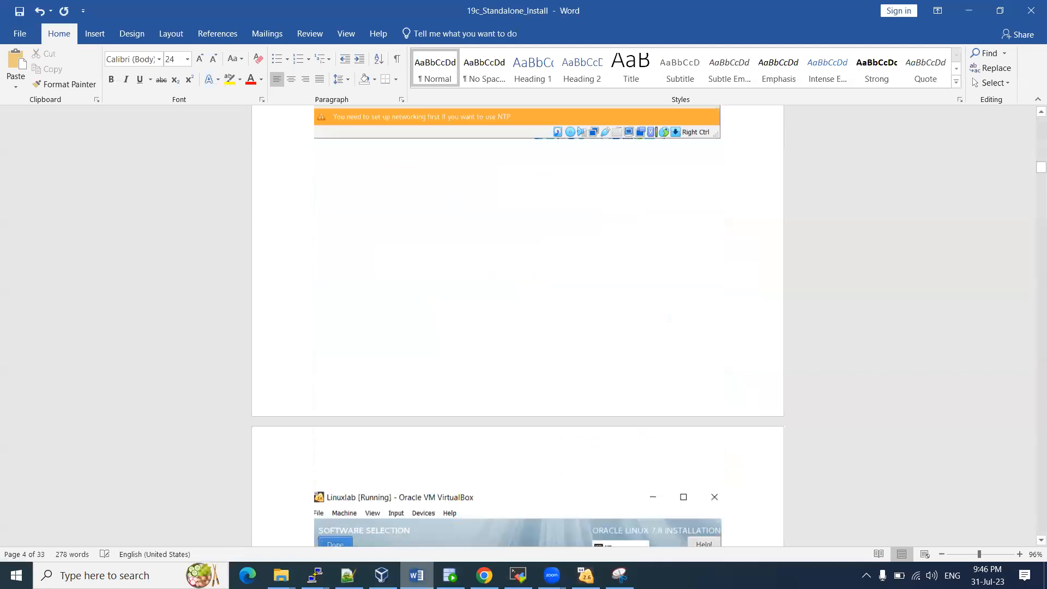
# Capture the Installation Destination screen and paste it on a new line in Word
pyautogui.click(585, 576)
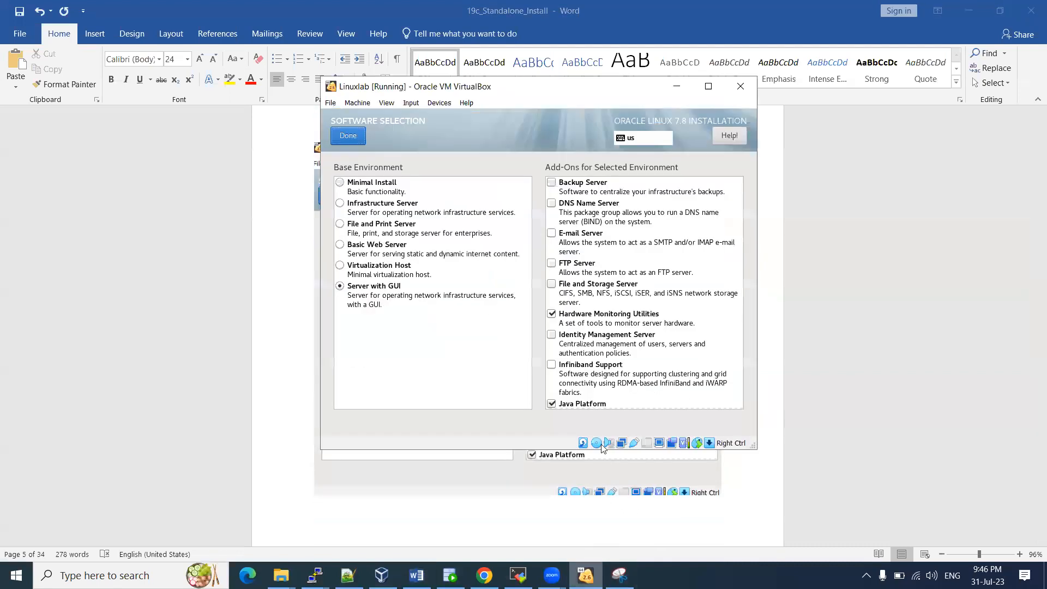
pyautogui.click(349, 138)
pyautogui.scroll(-1, 540, 301)
pyautogui.click(497, 317)
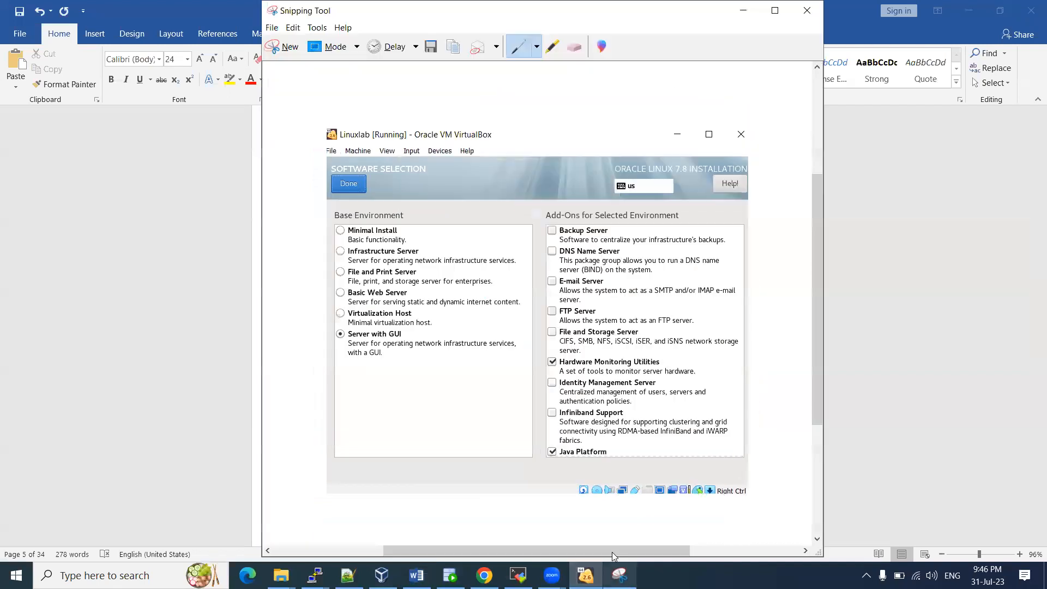
pyautogui.click(620, 576)
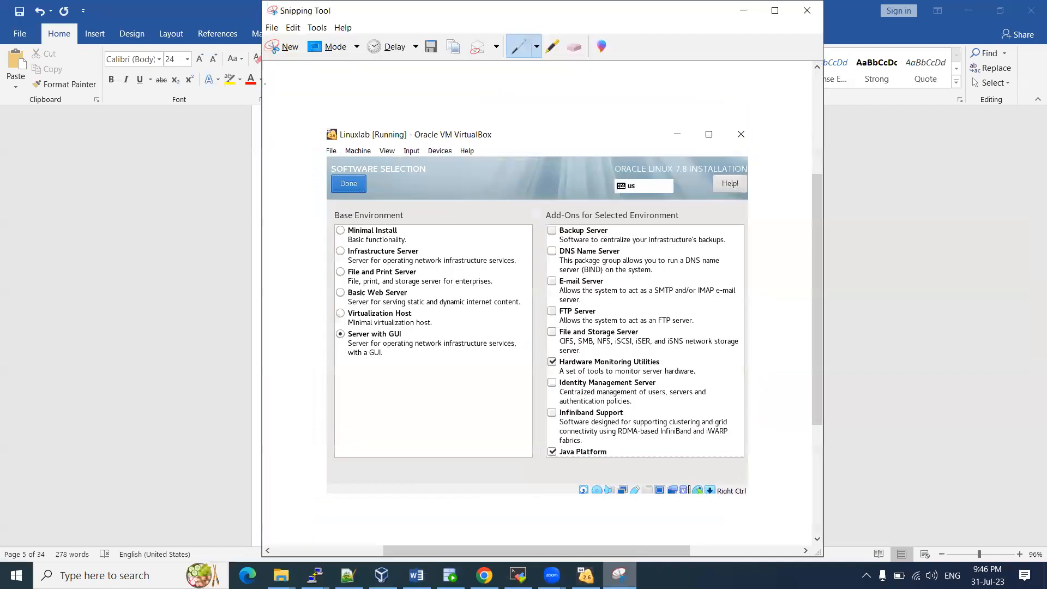
pyautogui.click(287, 55)
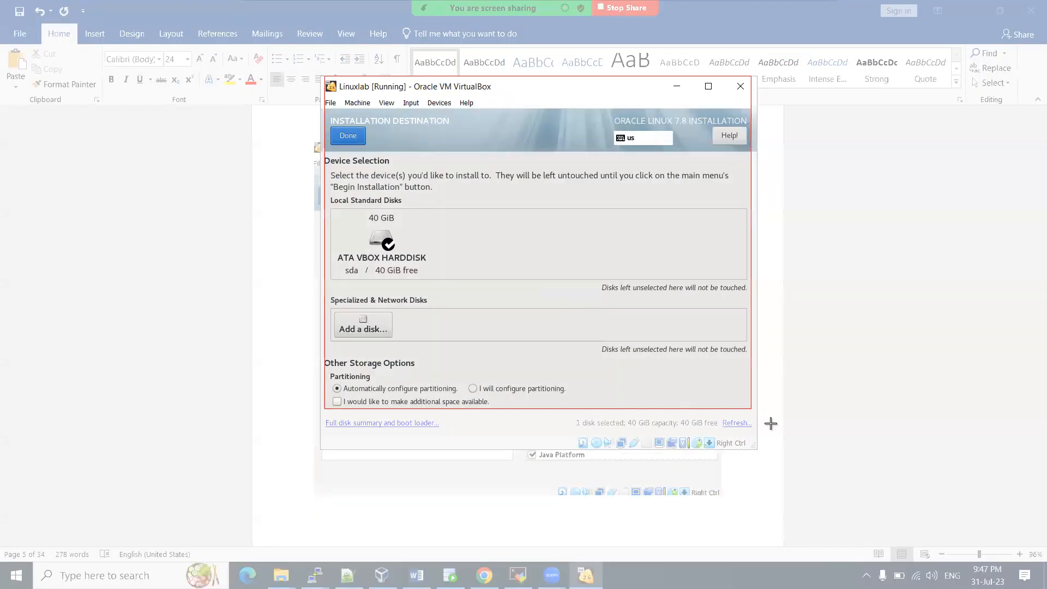
pyautogui.click(754, 450)
pyautogui.click(416, 575)
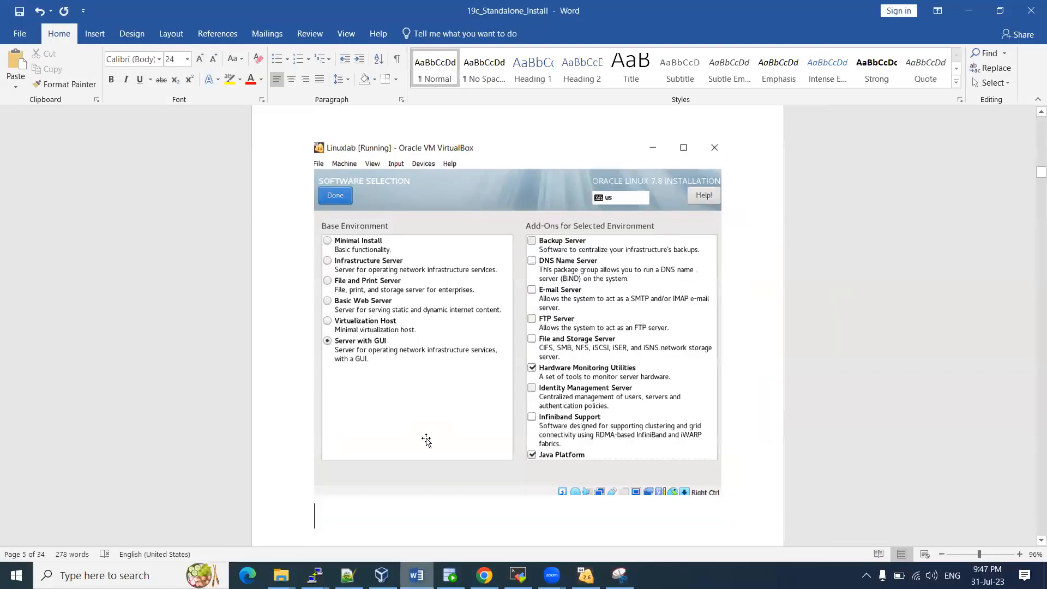
pyautogui.press('Return')
pyautogui.press('Return')
pyautogui.press('Return')
pyautogui.write('V')
pyautogui.press('Return')
pyautogui.hotkey('ctrl', 'v')
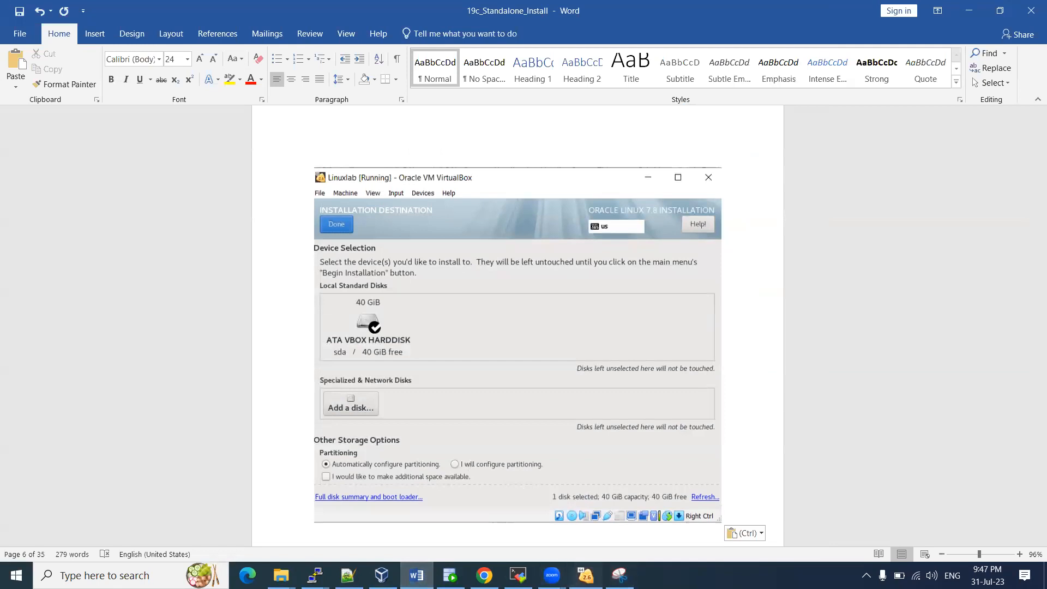
pyautogui.click(586, 576)
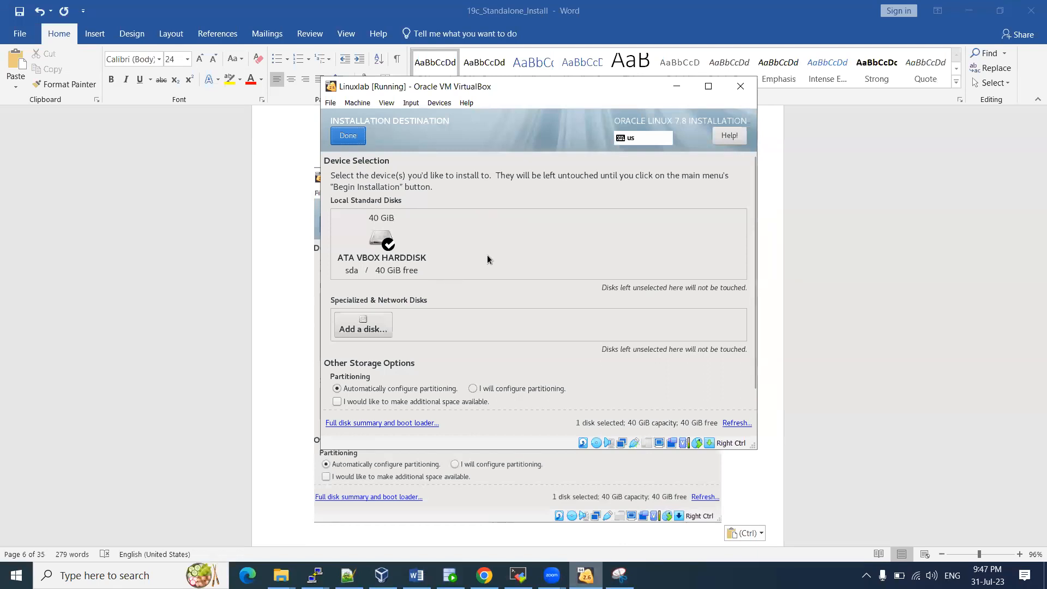
pyautogui.click(473, 390)
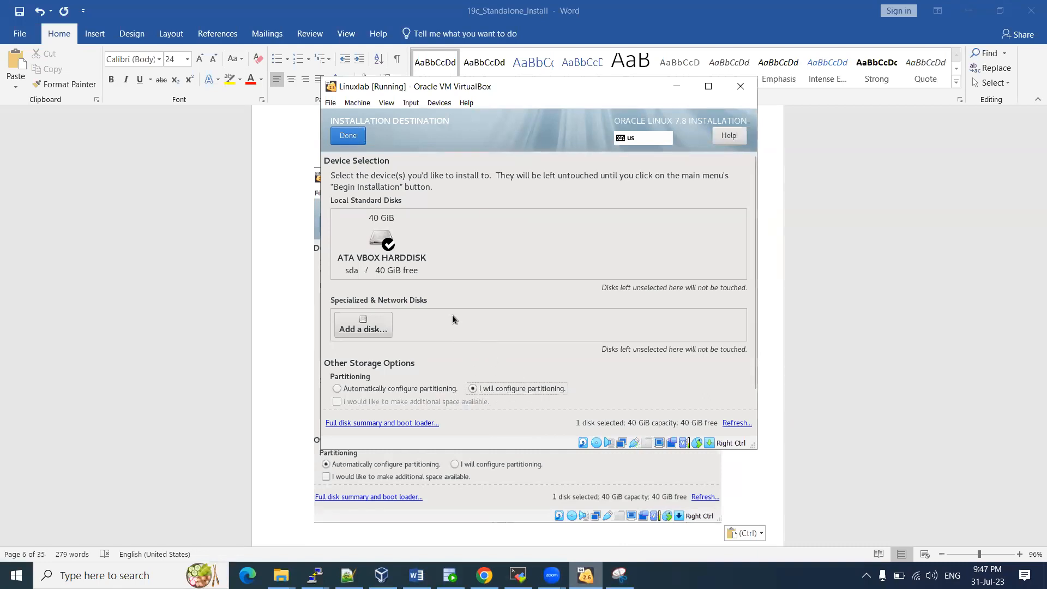
# Reselect the 40 GiB disk as install target and continue to Manual Partitioning
pyautogui.click(386, 247)
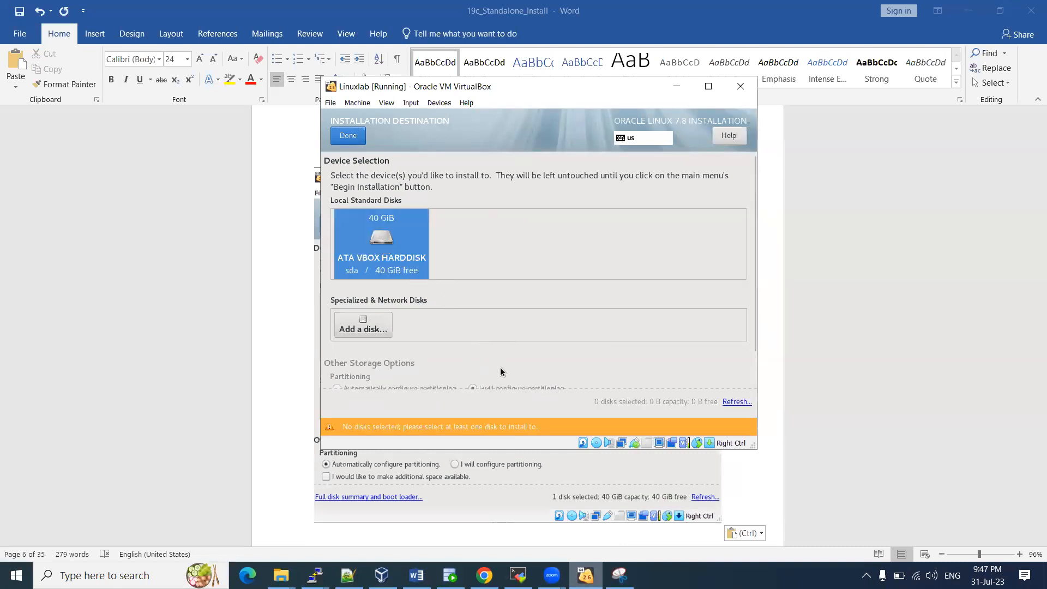
pyautogui.click(349, 136)
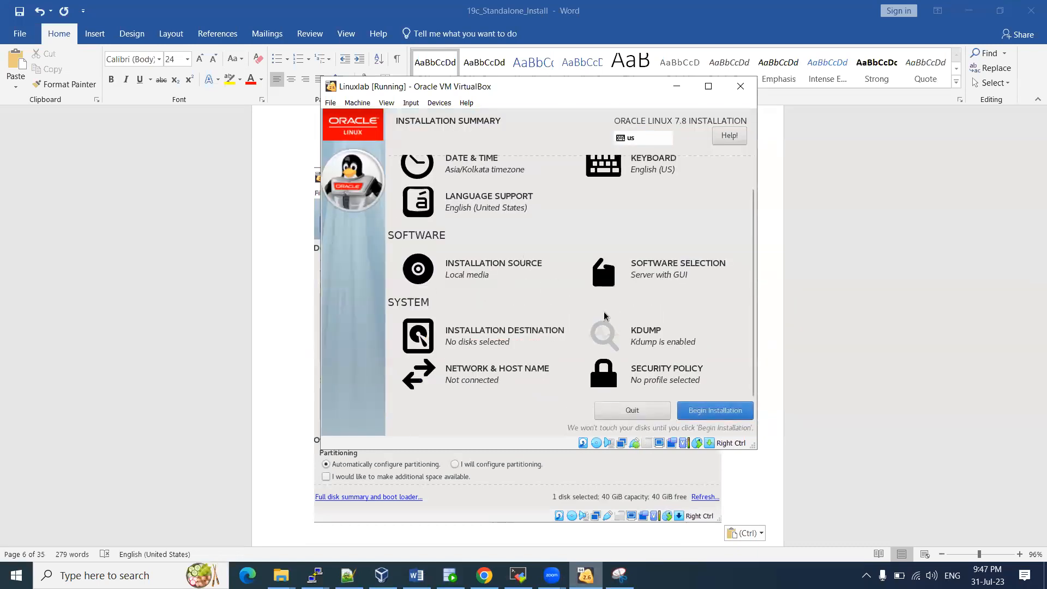
pyautogui.click(497, 336)
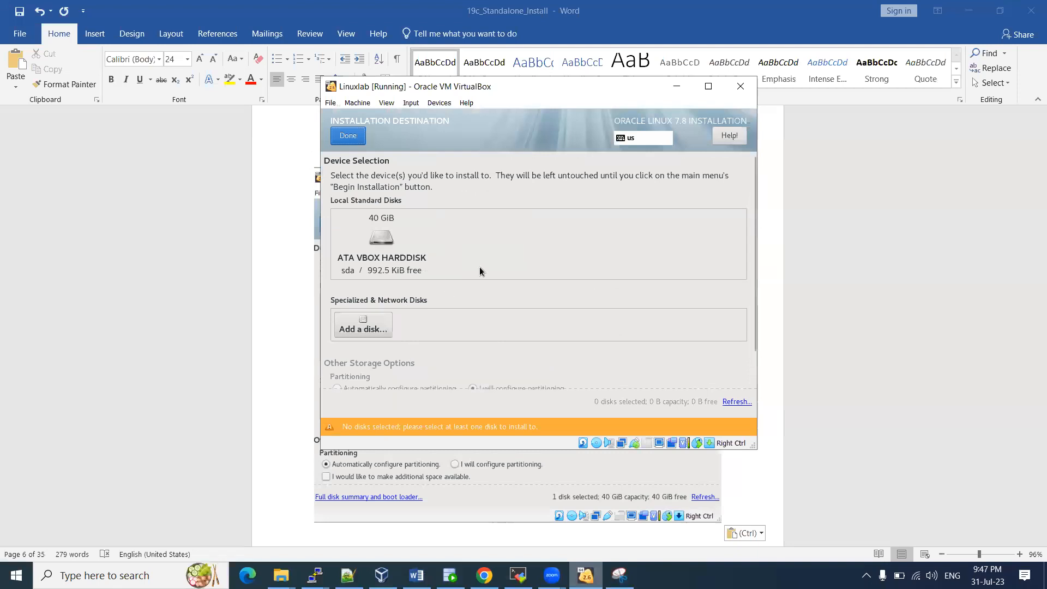
pyautogui.scroll(-1, 481, 271)
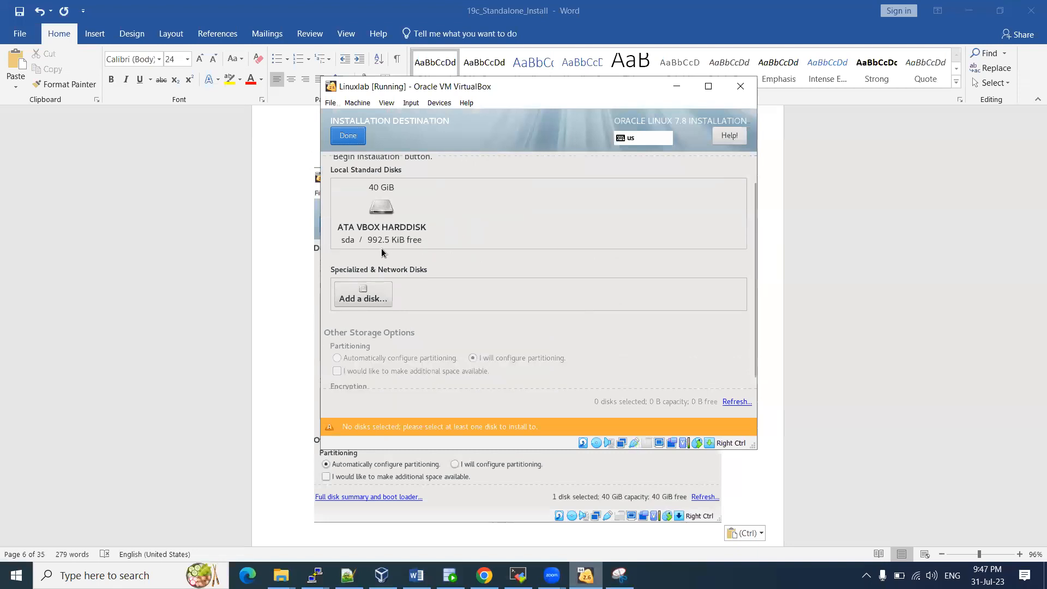
pyautogui.click(387, 222)
pyautogui.click(348, 135)
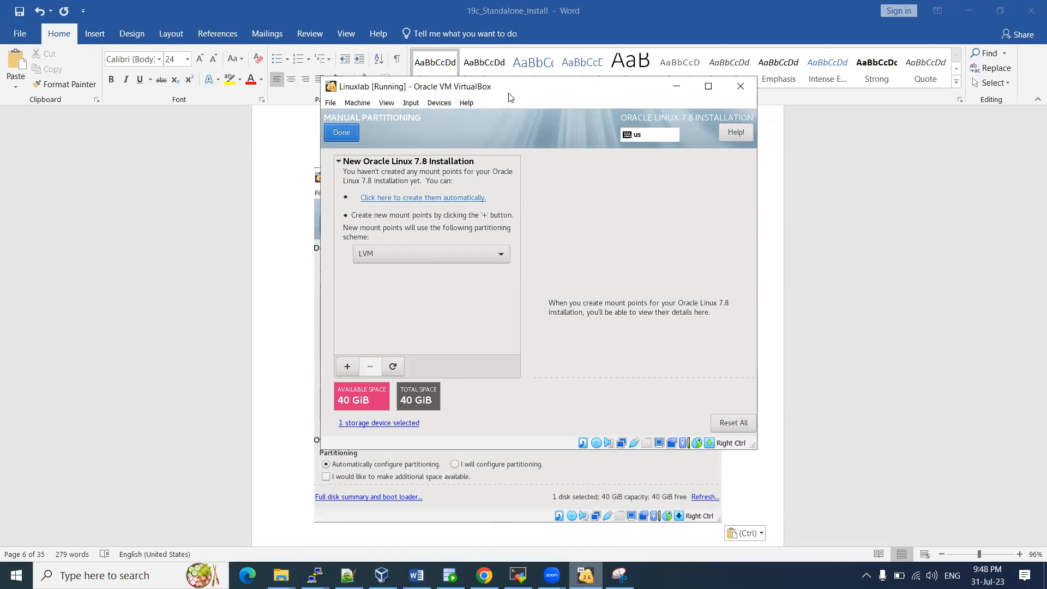
# Change the new mount point partitioning scheme from LVM to Standard Partition
pyautogui.moveTo(505, 87); pyautogui.dragTo(472, 111)
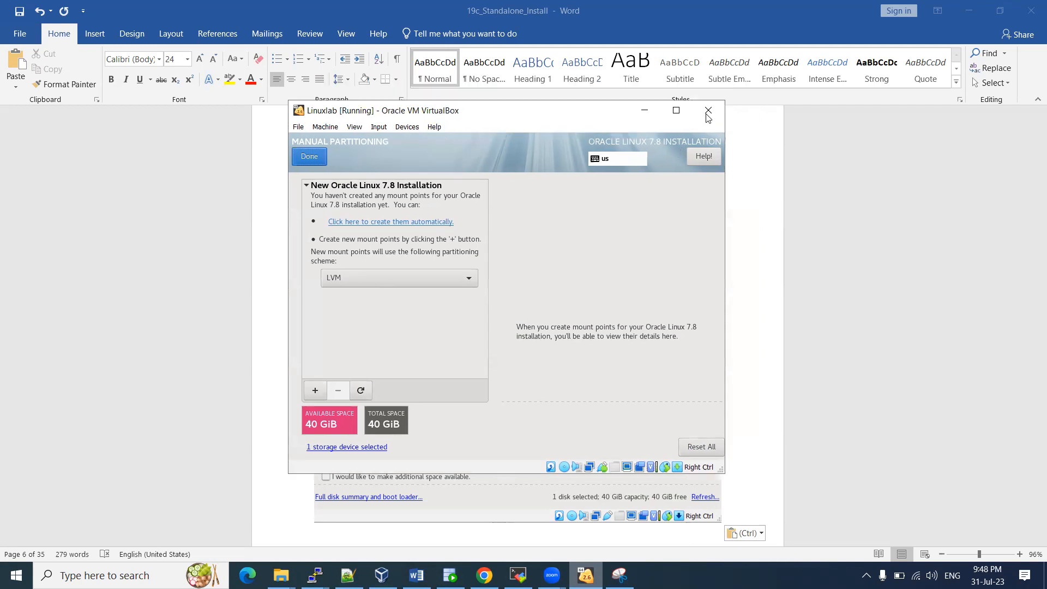
pyautogui.click(365, 278)
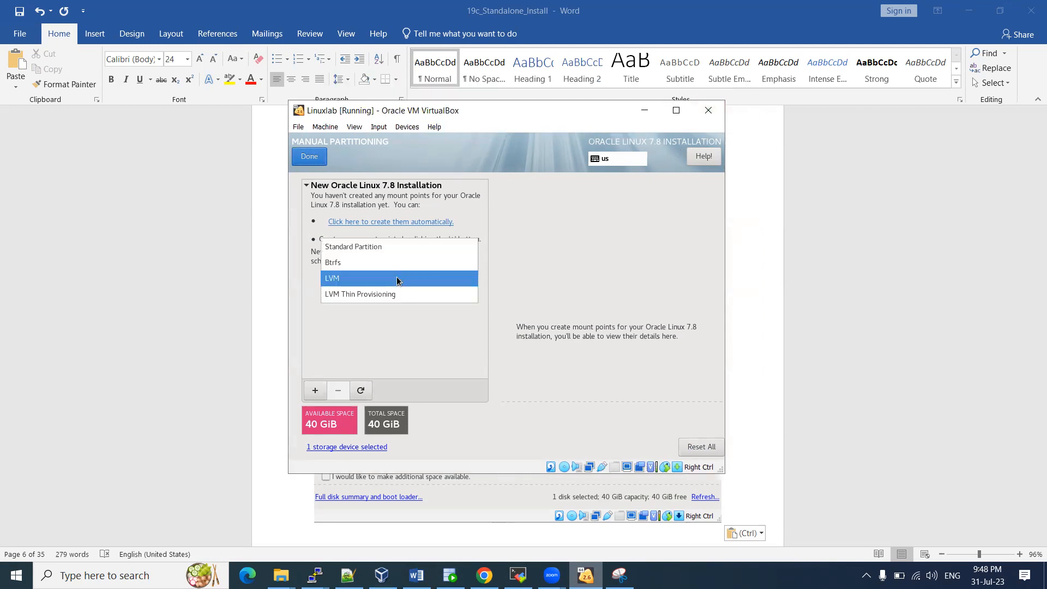
pyautogui.click(345, 280)
pyautogui.click(345, 280)
pyautogui.click(355, 249)
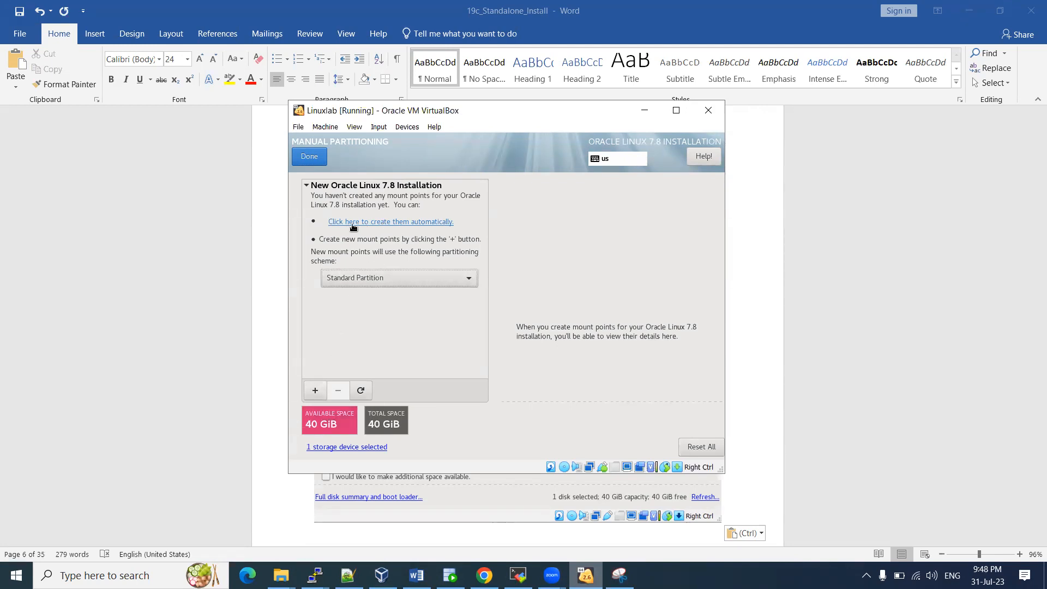
pyautogui.click(620, 576)
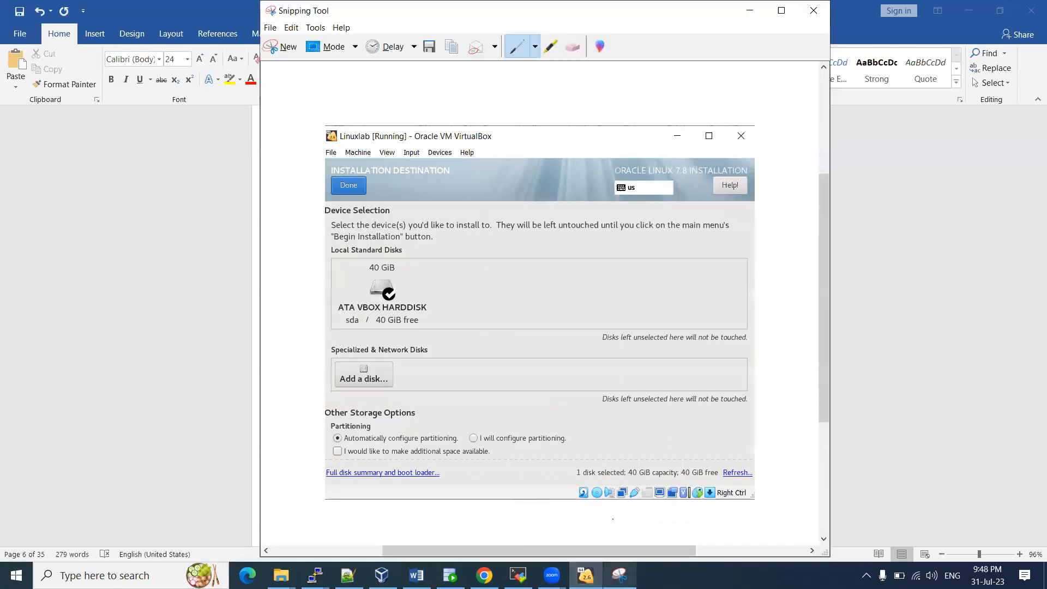
# Snip the Manual Partitioning screen and paste it below the last screenshot in Word
pyautogui.click(289, 46)
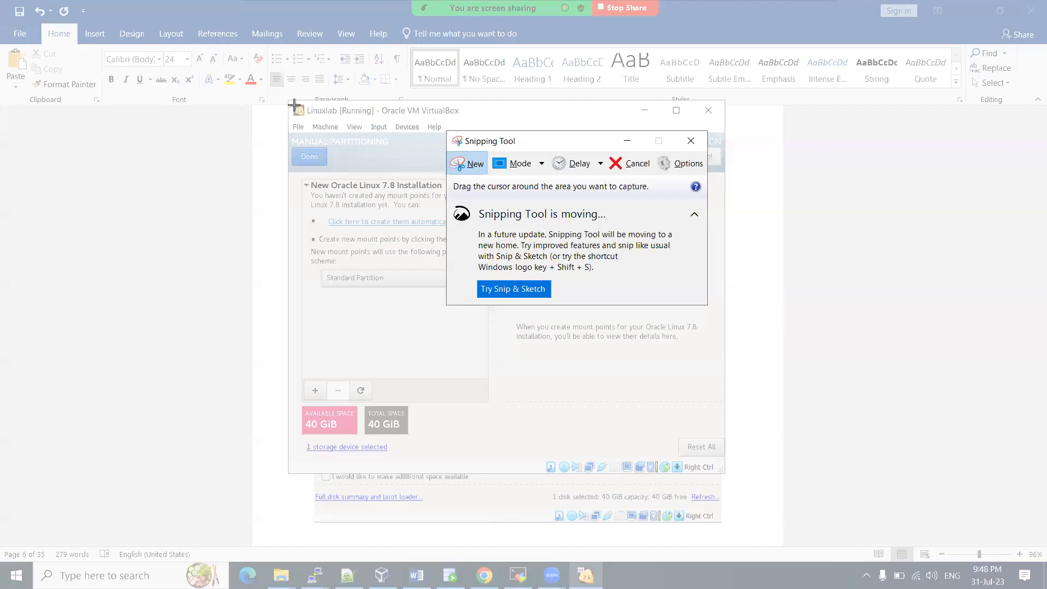
pyautogui.moveTo(293, 103); pyautogui.dragTo(722, 476)
pyautogui.click(408, 524)
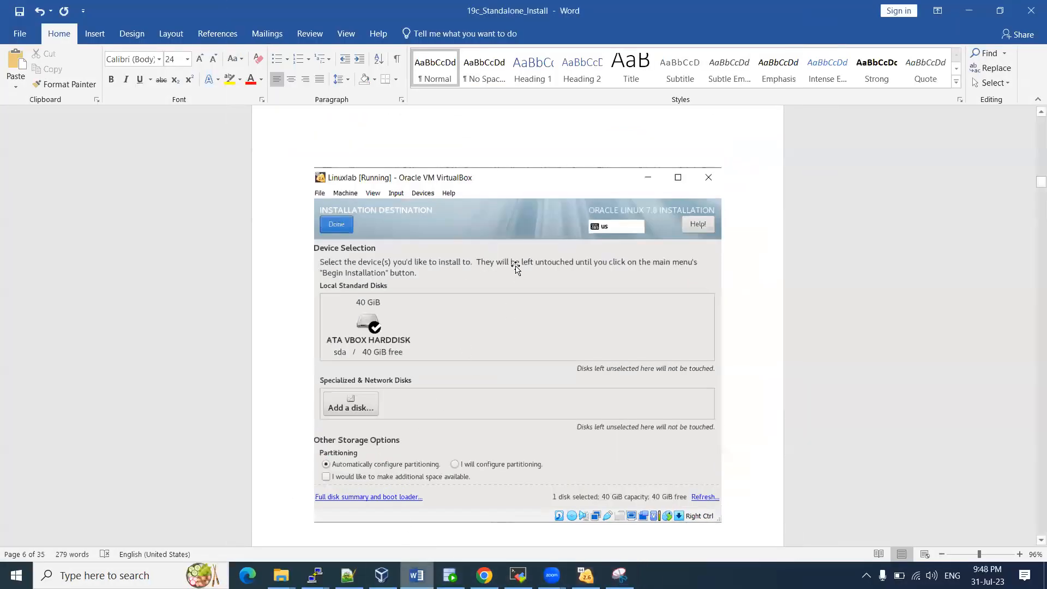
pyautogui.scroll(-3, 466, 355)
pyautogui.click(429, 427)
pyautogui.hotkey('ctrl', 'v')
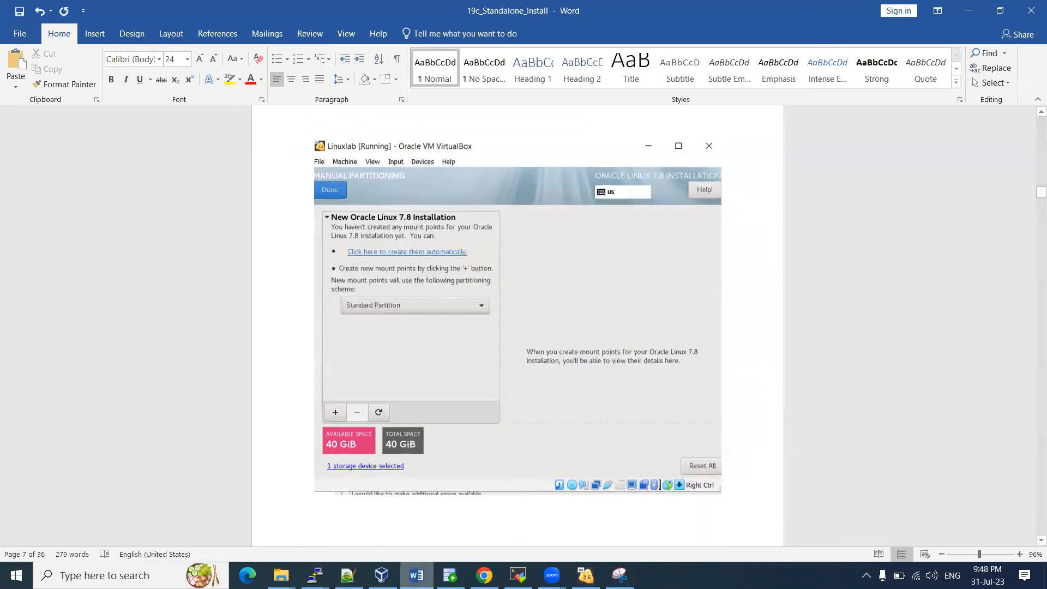
pyautogui.click(518, 575)
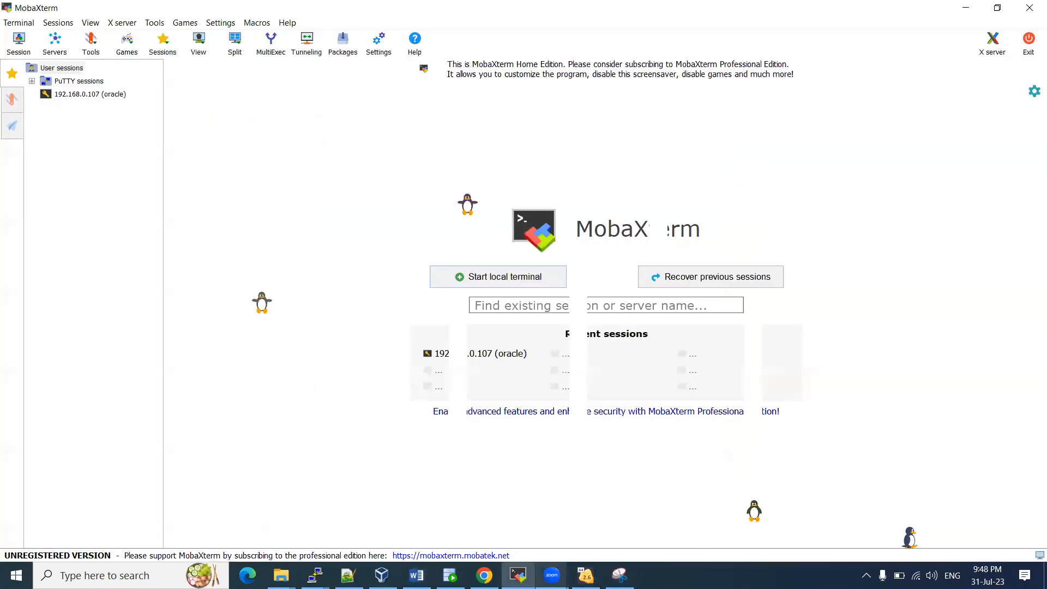
pyautogui.click(586, 576)
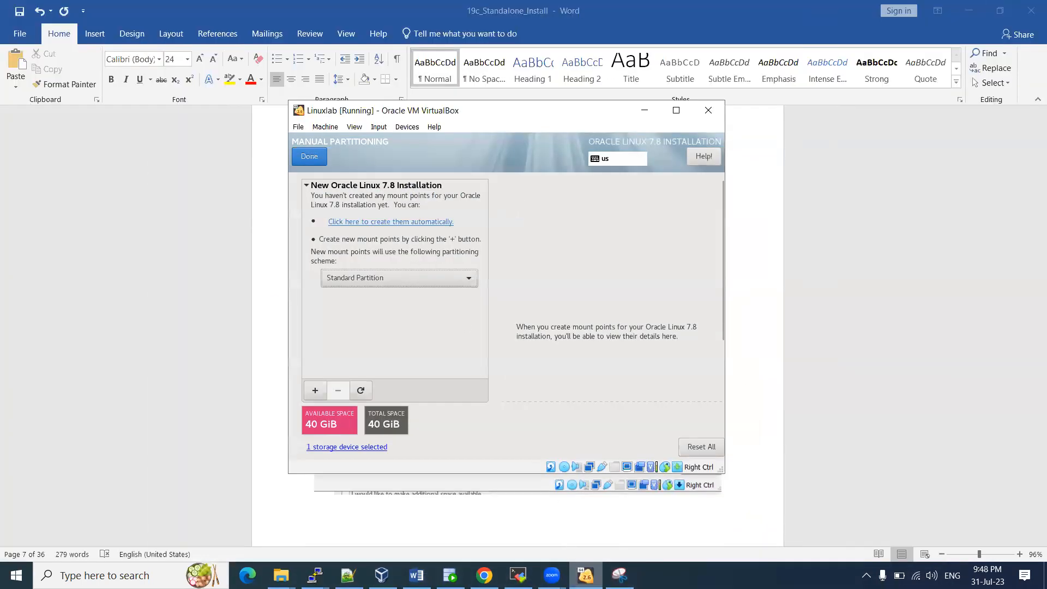
pyautogui.click(586, 575)
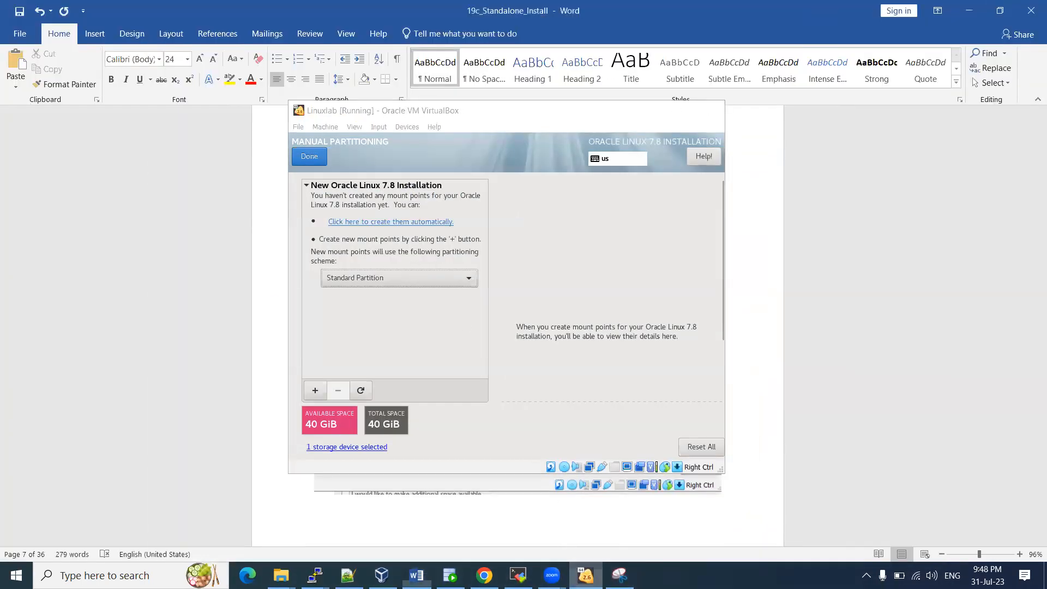
pyautogui.click(586, 575)
# Auto-create the /boot, / and swap mount points and select the / partition
pyautogui.click(383, 222)
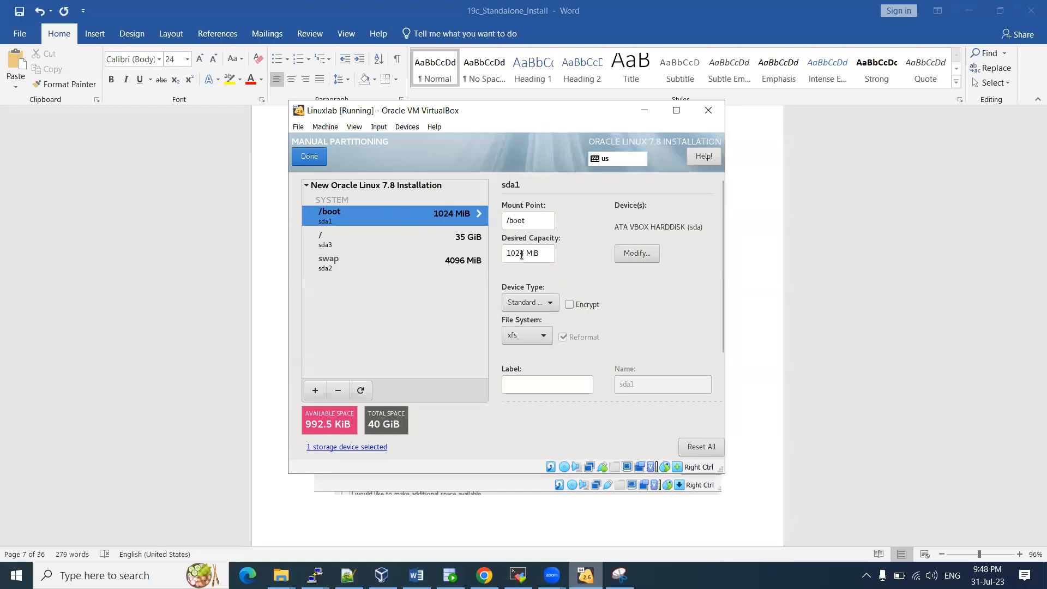
pyautogui.click(389, 241)
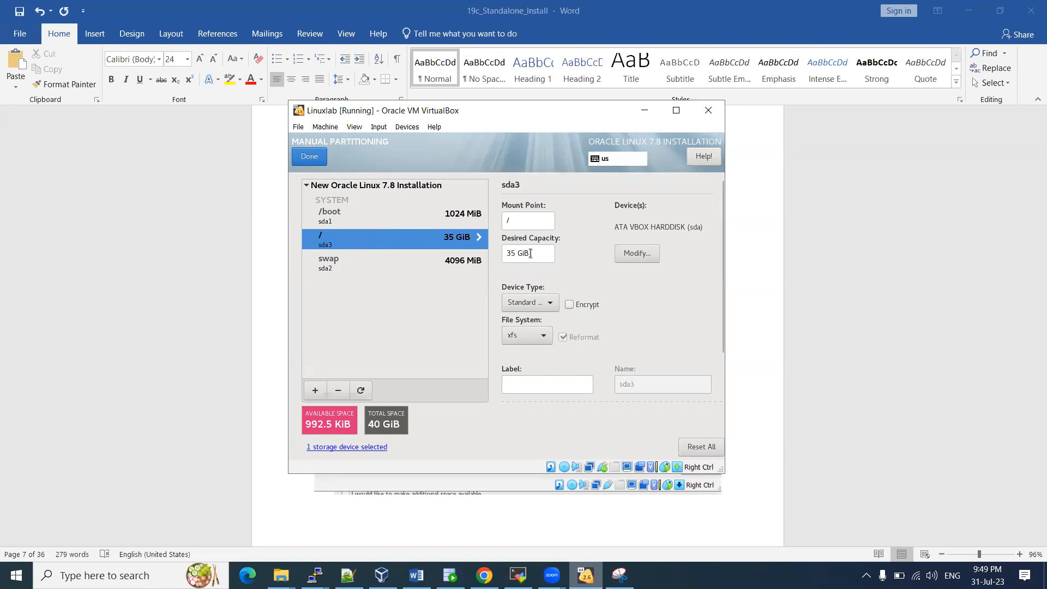
pyautogui.click(529, 336)
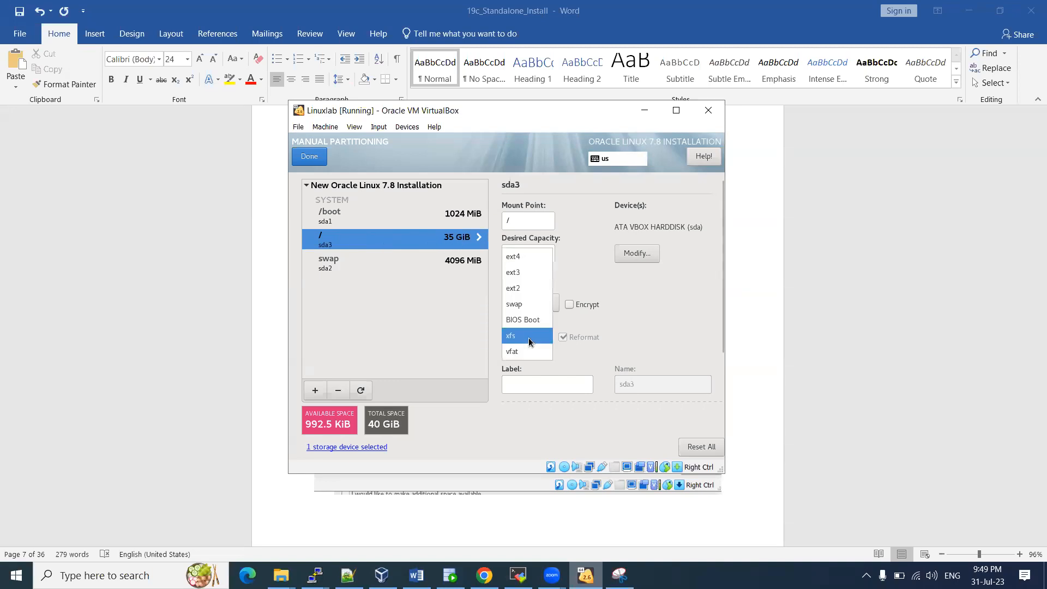
# Set the / partition's file system to ext4 and reduce its capacity to 30 GiB
pyautogui.click(521, 261)
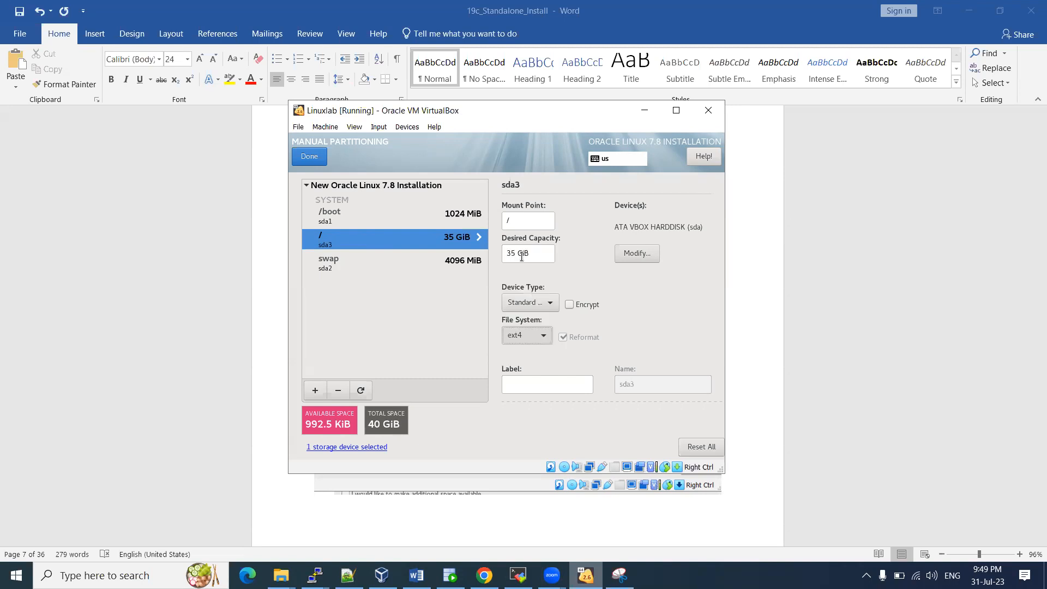
pyautogui.click(520, 337)
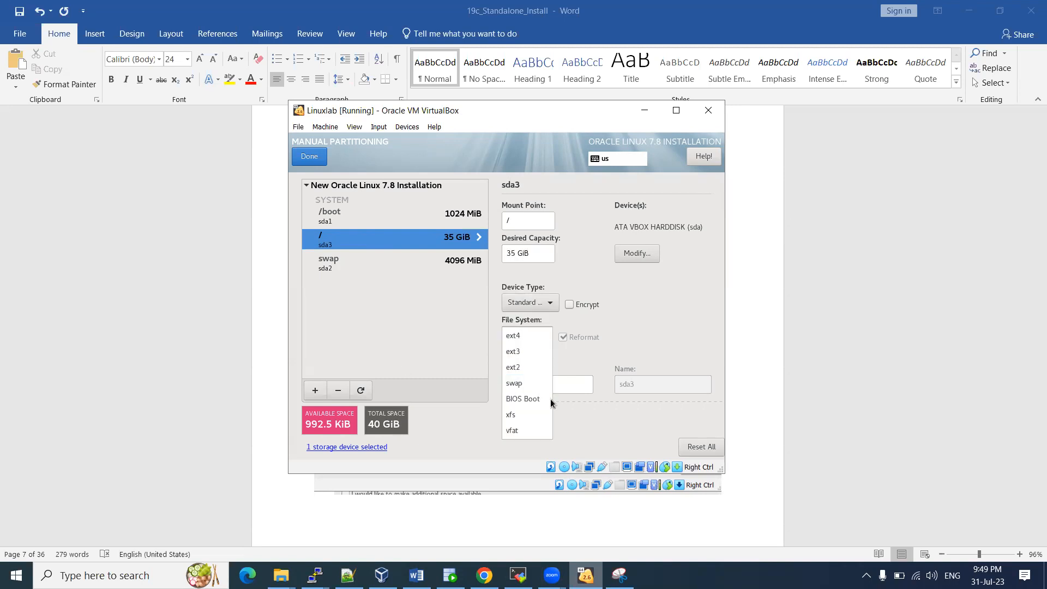
pyautogui.click(365, 324)
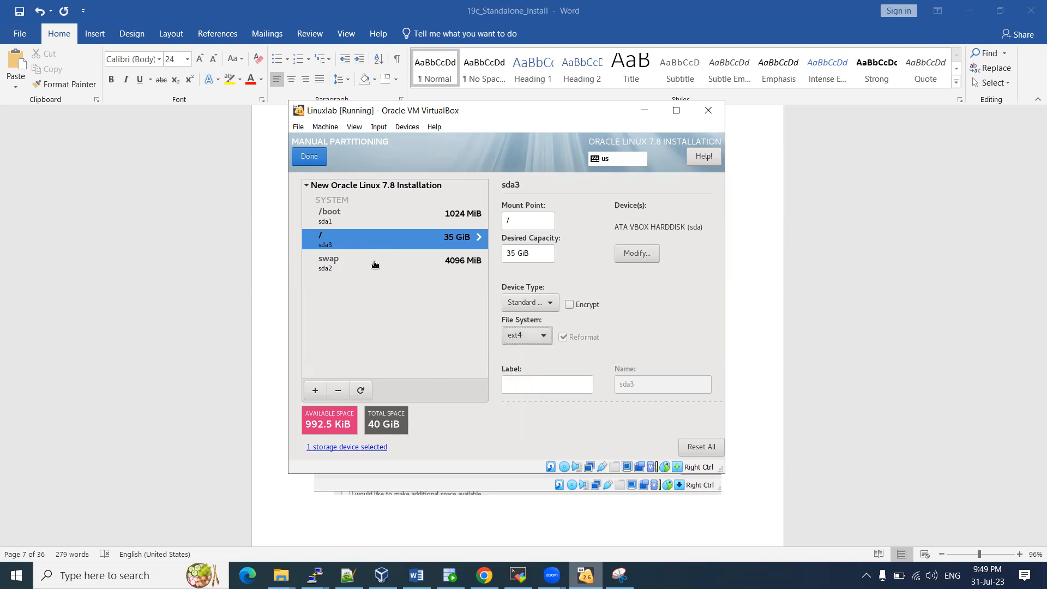
pyautogui.click(360, 265)
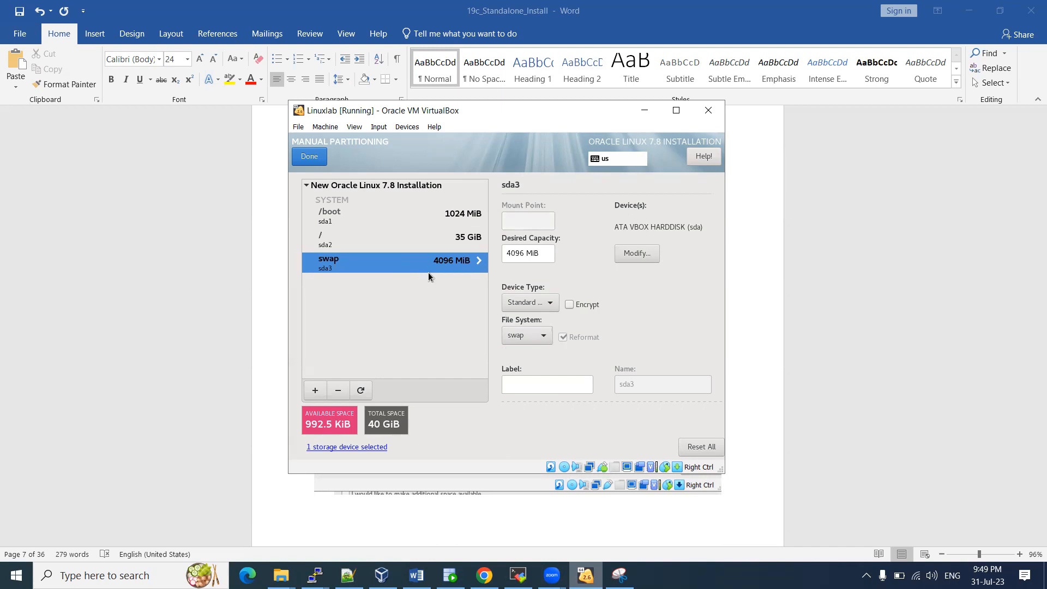
pyautogui.click(400, 244)
pyautogui.click(523, 253)
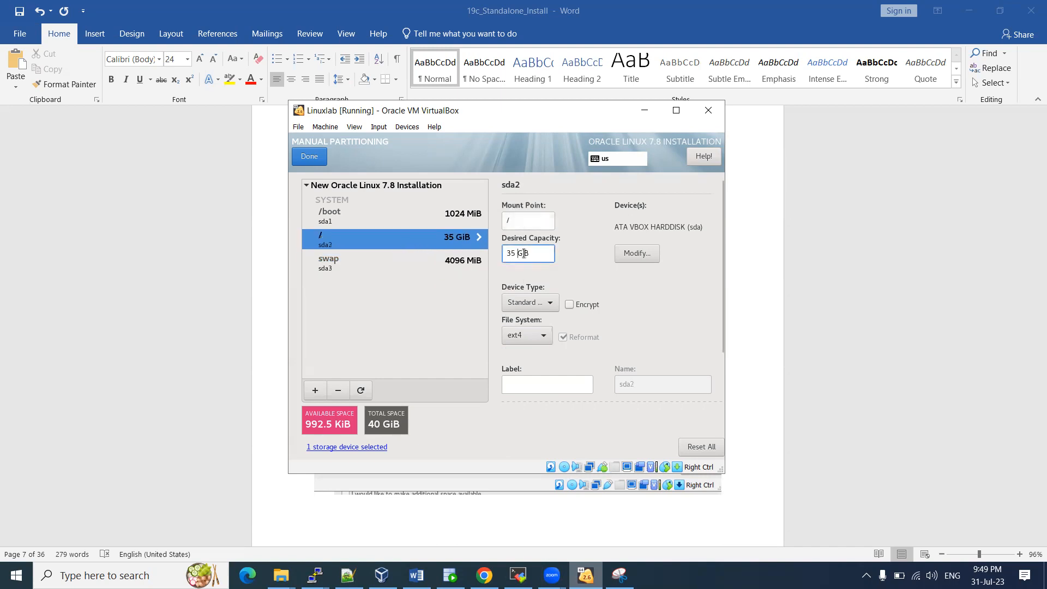
pyautogui.press('BackSpace')
pyautogui.click(354, 266)
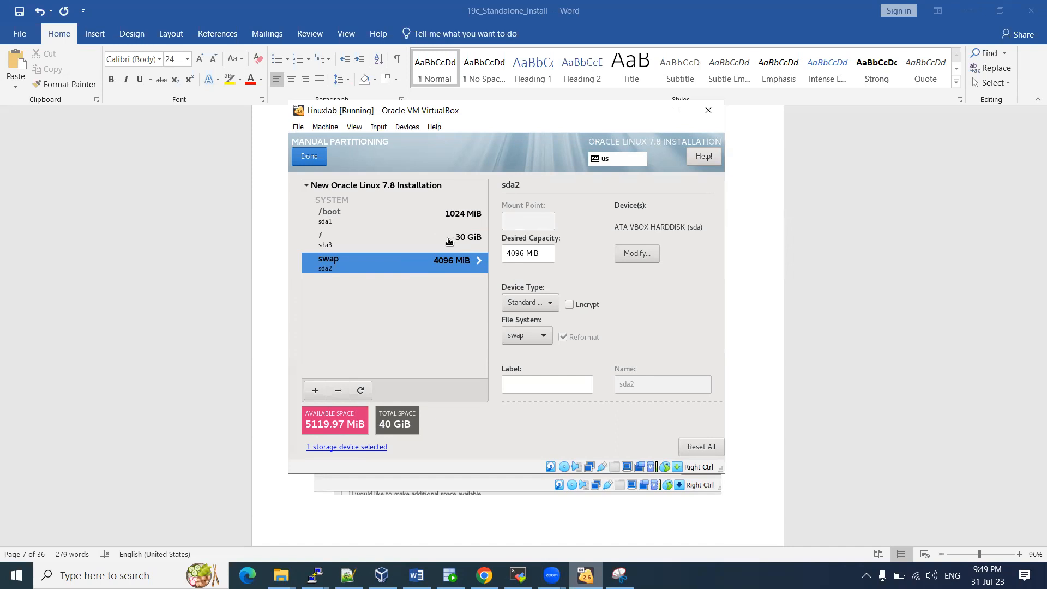
# Set swap capacity to 7200 MiB and change / capacity to 32 GiB
pyautogui.moveTo(524, 253); pyautogui.dragTo(506, 254)
pyautogui.write('7200')
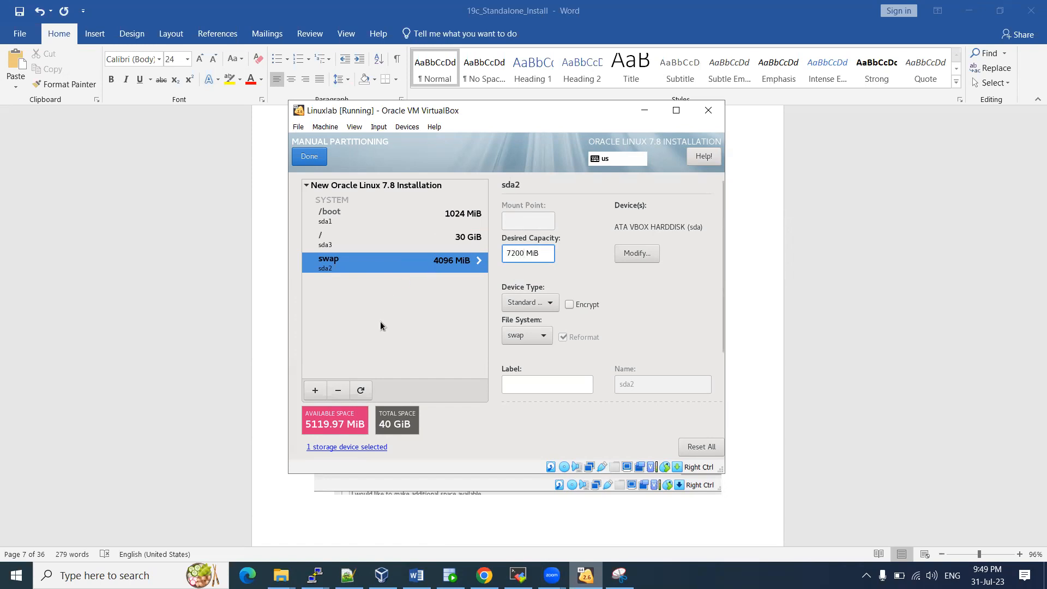
pyautogui.click(426, 243)
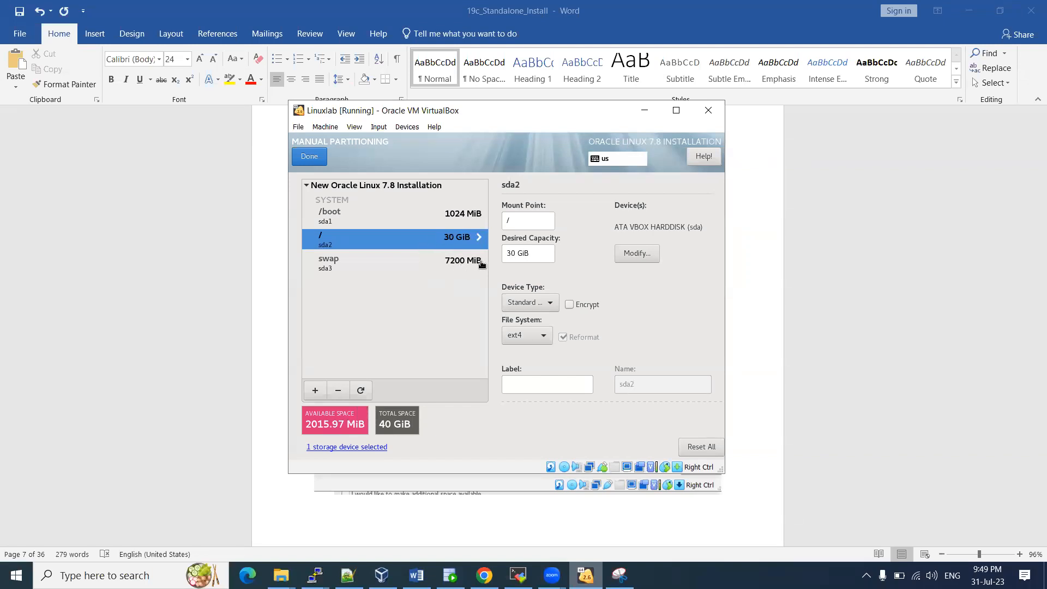
pyautogui.click(511, 253)
pyautogui.press('Delete')
pyautogui.write('2')
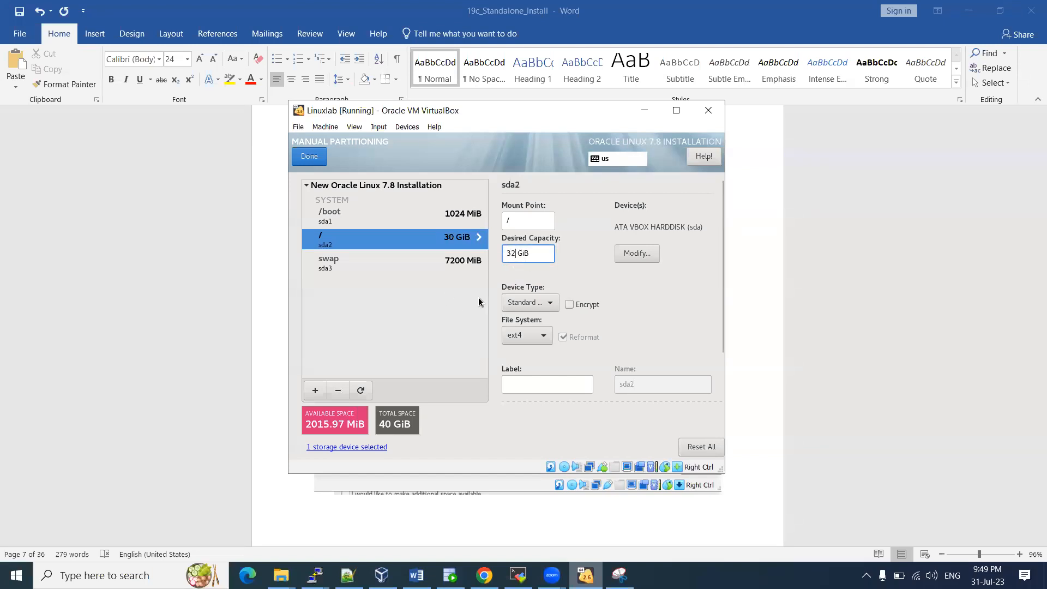
pyautogui.click(431, 261)
pyautogui.click(428, 241)
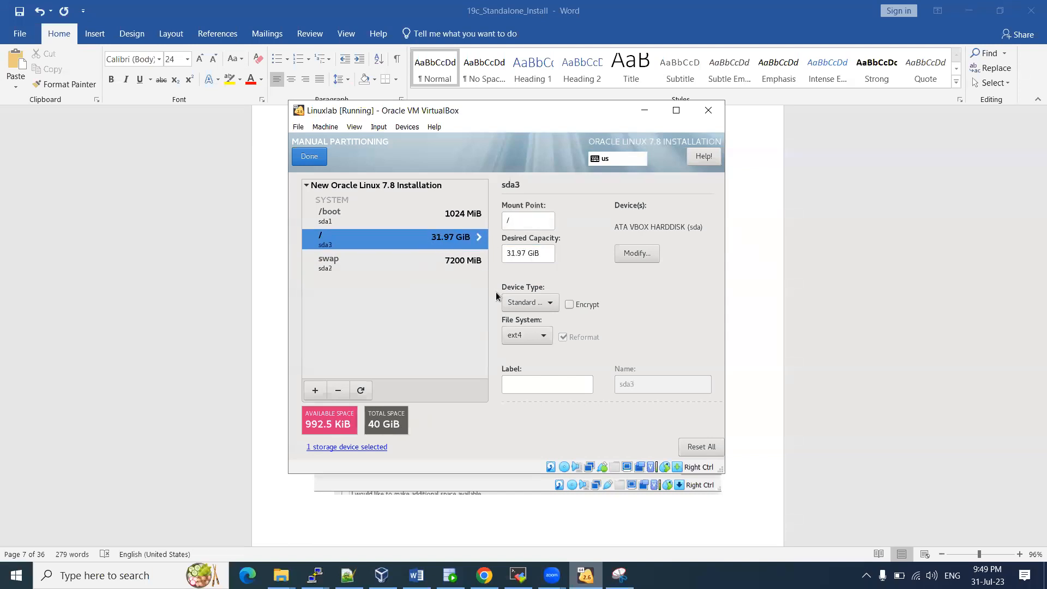
# Format the /boot partition as ext4
pyautogui.click(391, 218)
pyautogui.click(533, 336)
pyautogui.click(521, 259)
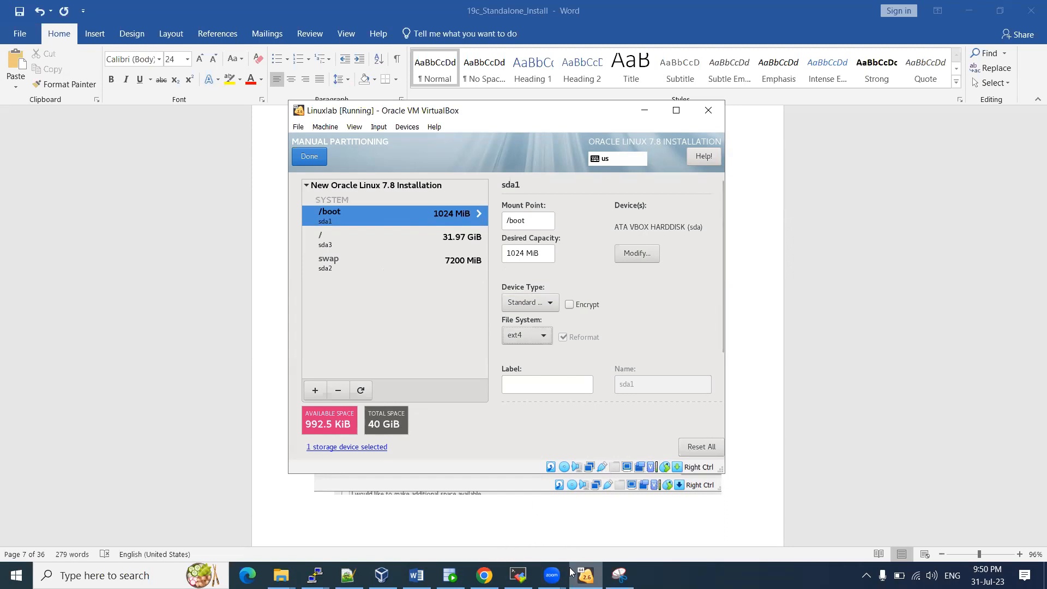
pyautogui.click(416, 576)
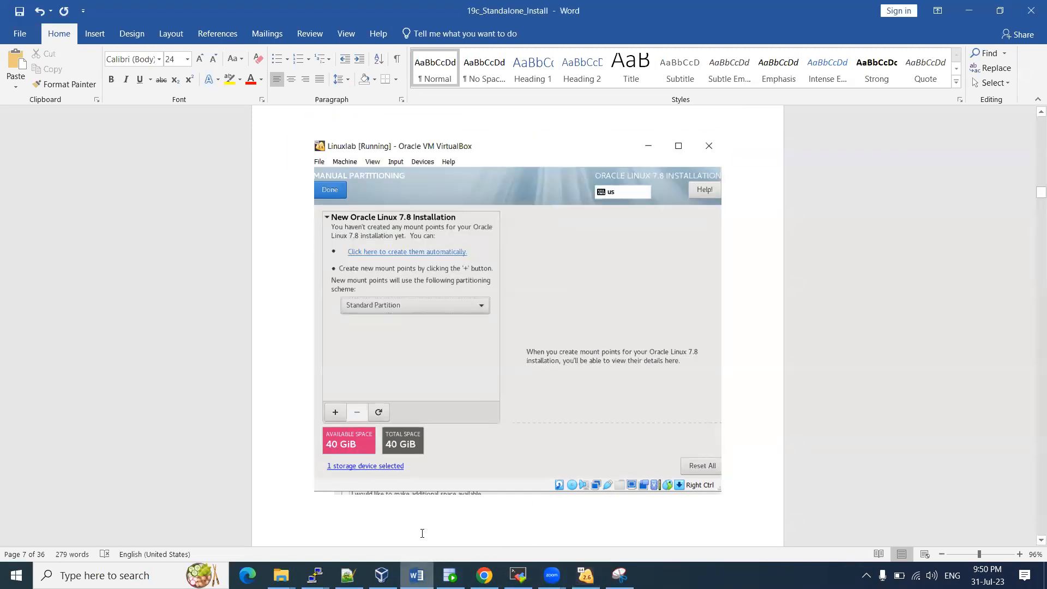
# Replace the outdated paste with a fresh snip of the finished partition layout in Word
pyautogui.hotkey('ctrl', 'v')
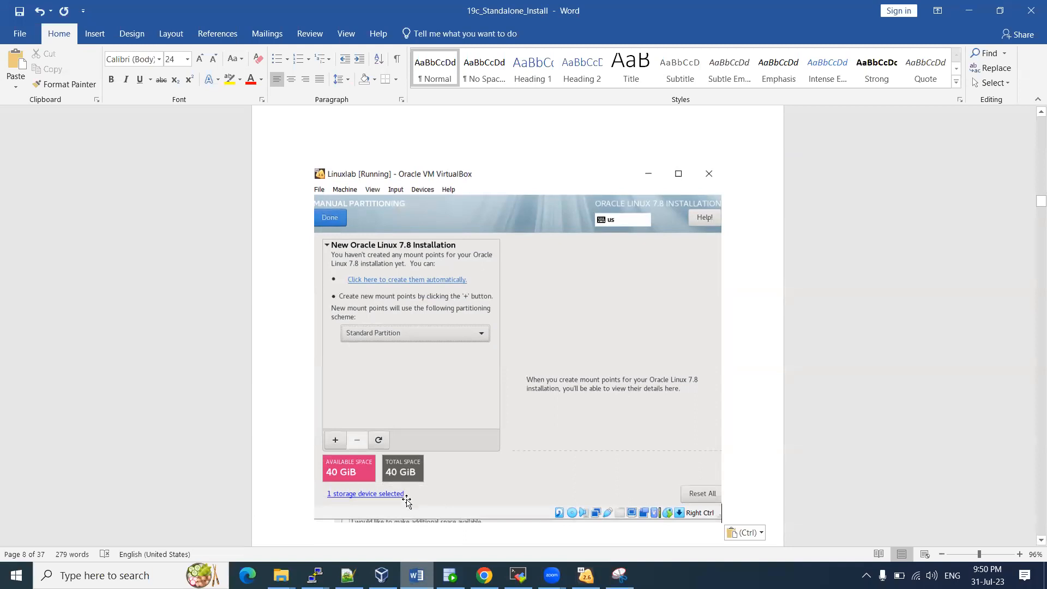
pyautogui.hotkey('ctrl', 'z')
pyautogui.hotkey('alt', 'Tab')
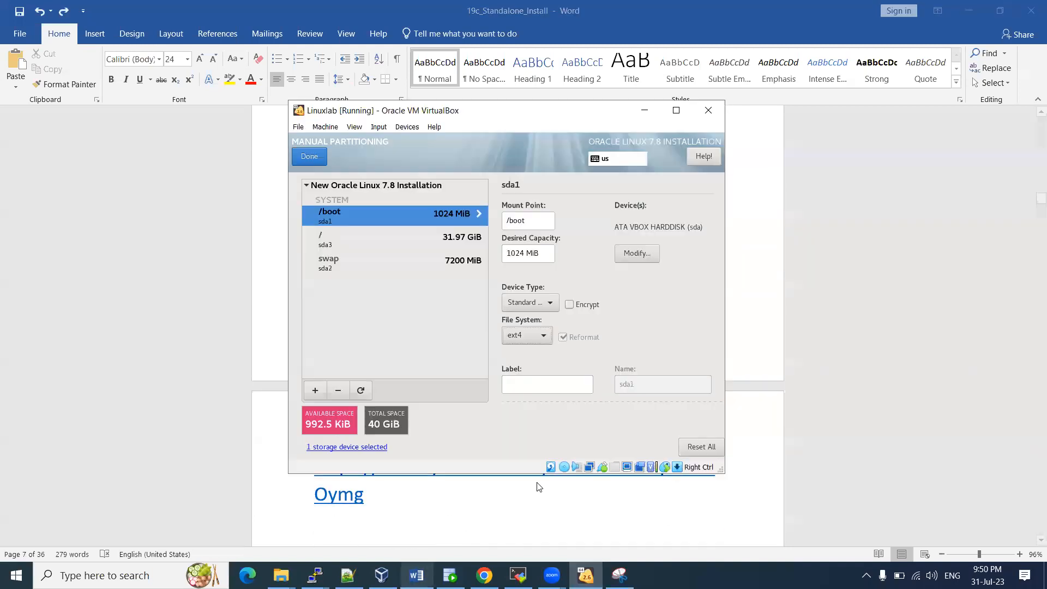
pyautogui.click(619, 576)
pyautogui.click(264, 47)
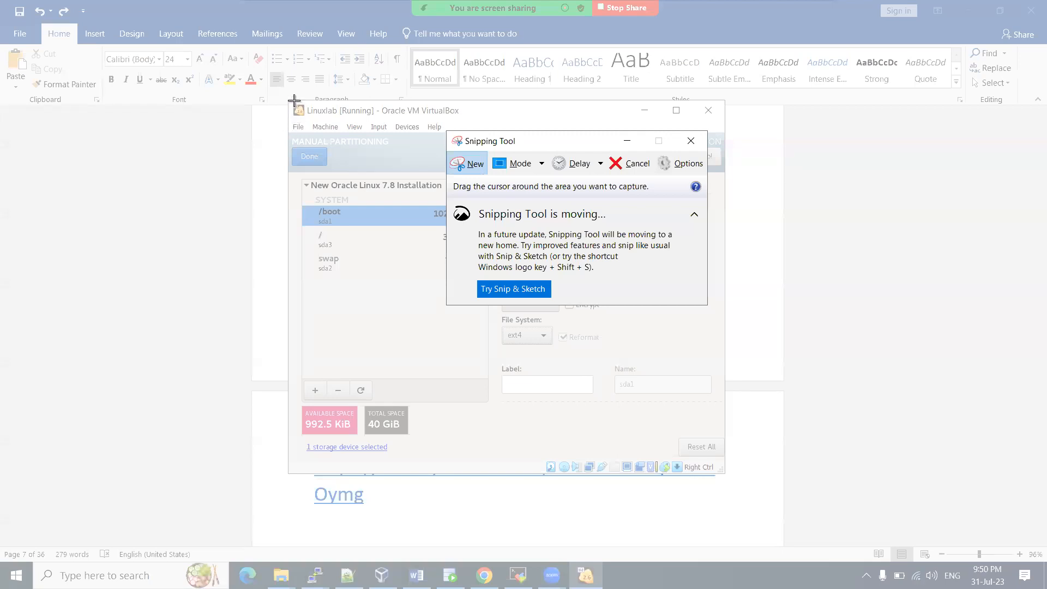
pyautogui.moveTo(294, 100); pyautogui.dragTo(724, 474)
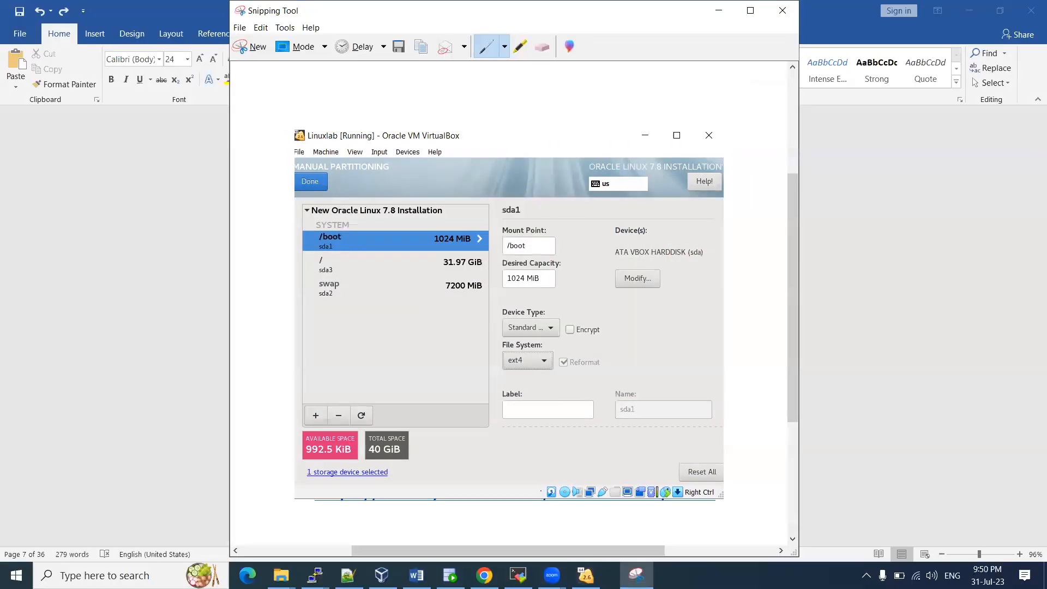
pyautogui.click(416, 575)
pyautogui.hotkey('ctrl', 'v')
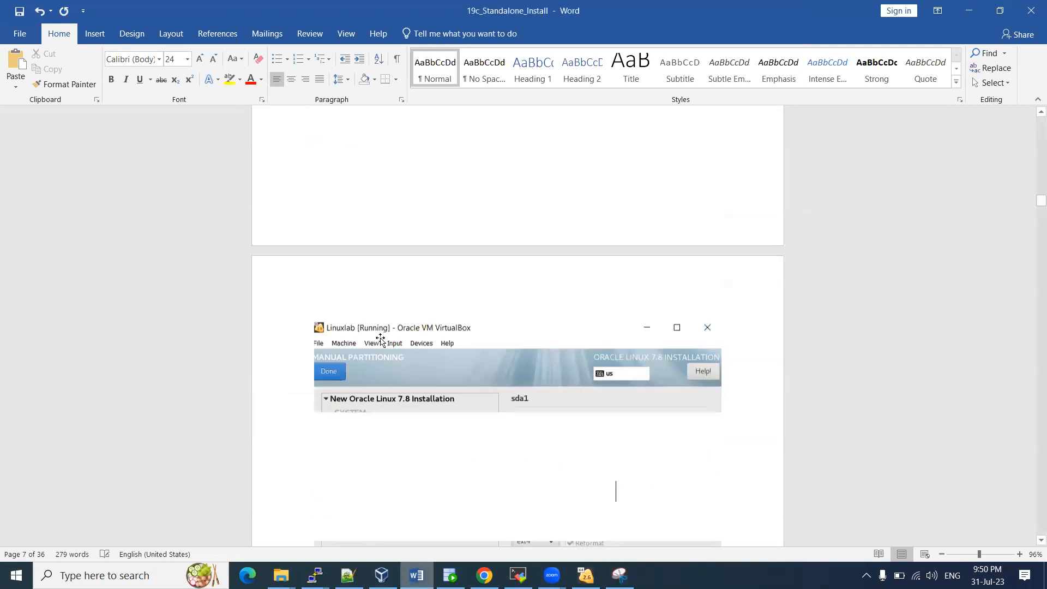
pyautogui.hotkey('alt', 'Tab')
pyautogui.click(585, 576)
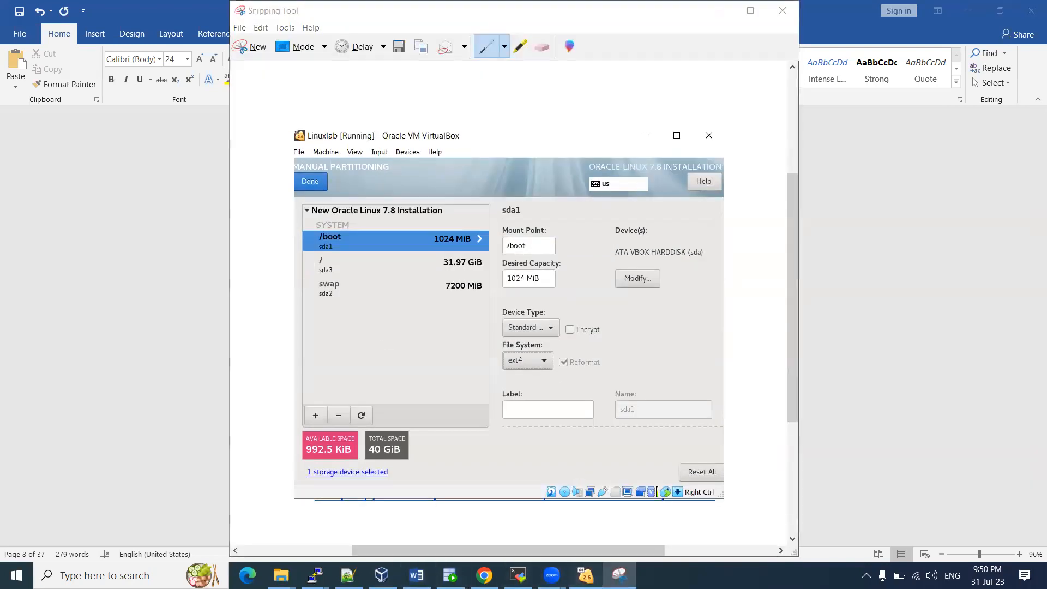
pyautogui.click(586, 575)
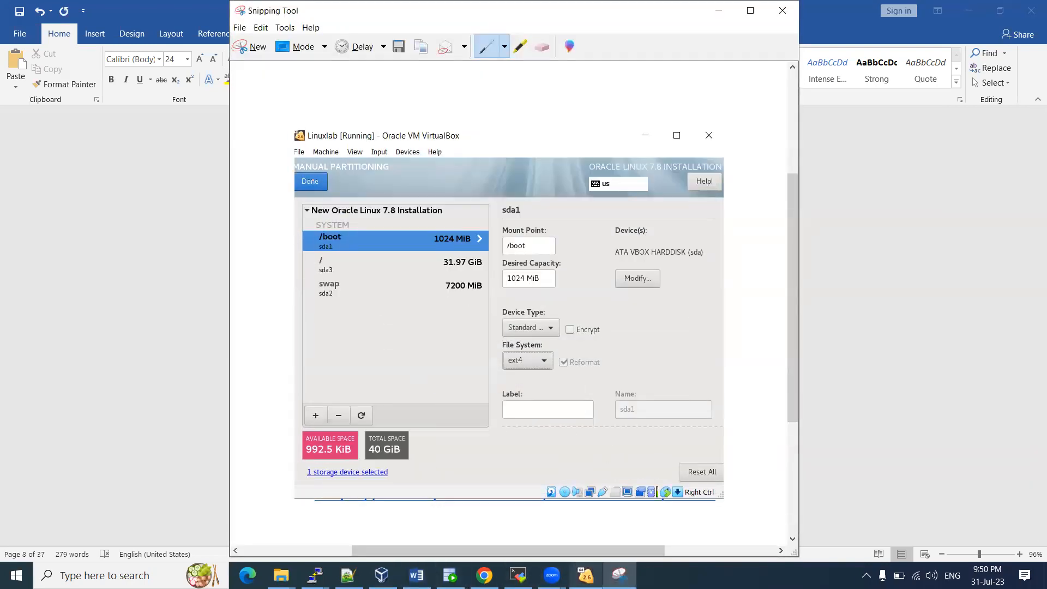
pyautogui.click(586, 575)
# Snip the Summary of Changes dialog into Word and accept the partitioning changes
pyautogui.click(310, 157)
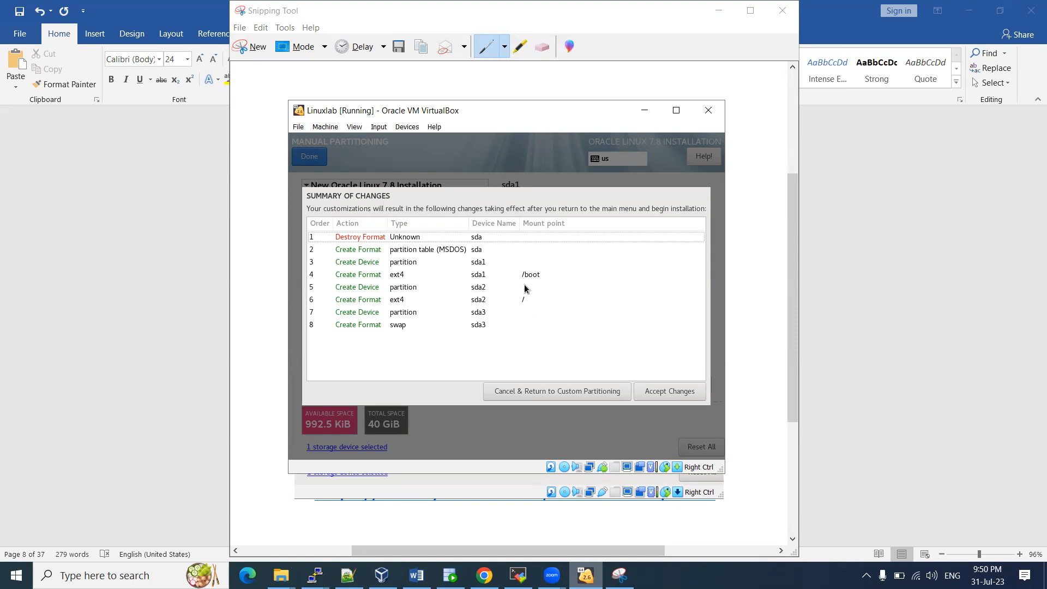
pyautogui.click(620, 575)
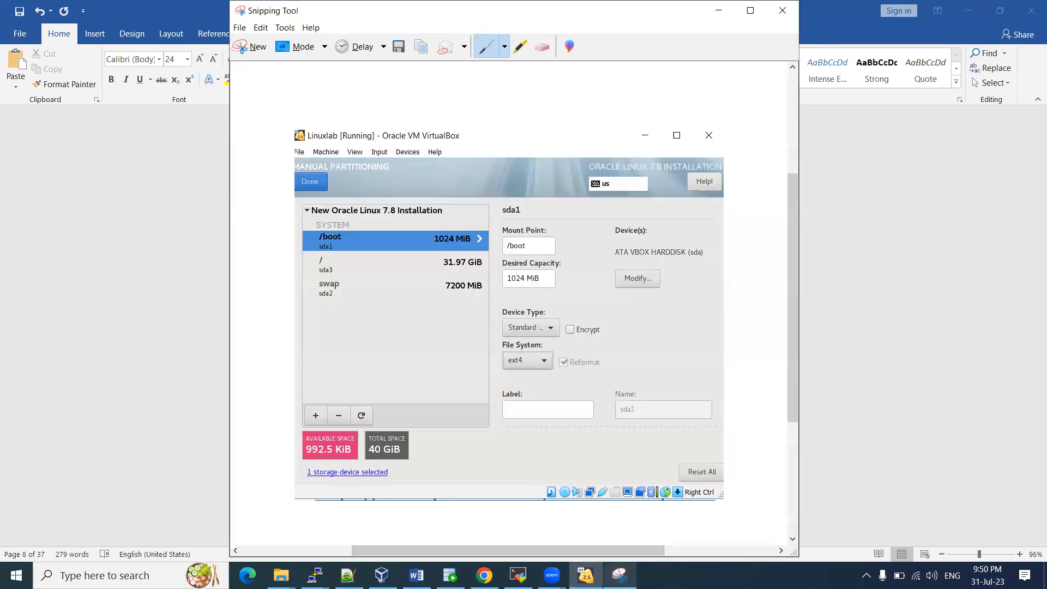
pyautogui.click(253, 52)
pyautogui.moveTo(293, 104); pyautogui.dragTo(721, 469)
pyautogui.click(416, 575)
pyautogui.hotkey('ctrl', 'v')
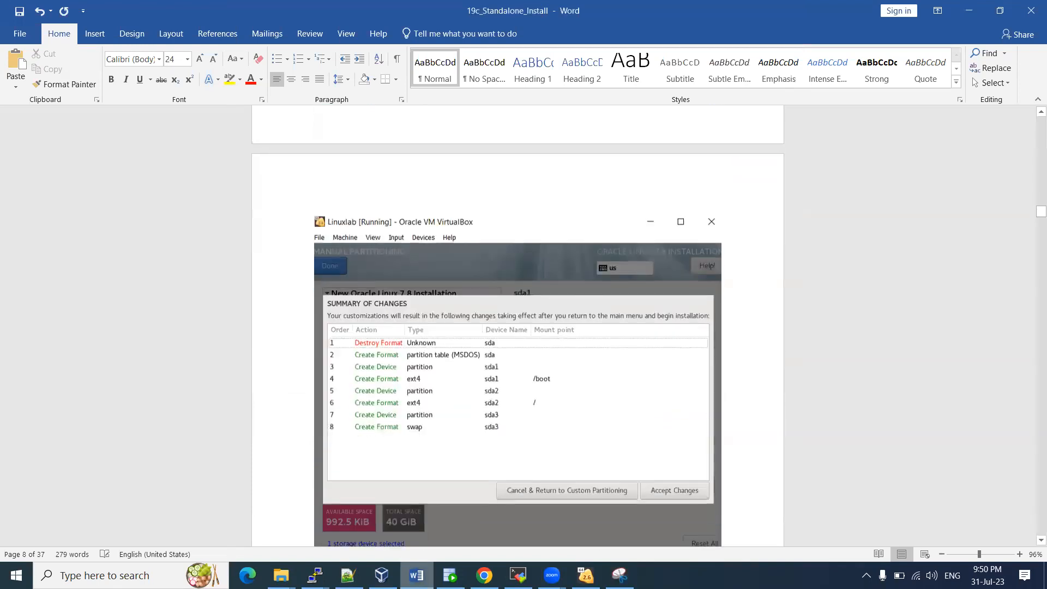
pyautogui.hotkey('alt', 'Tab')
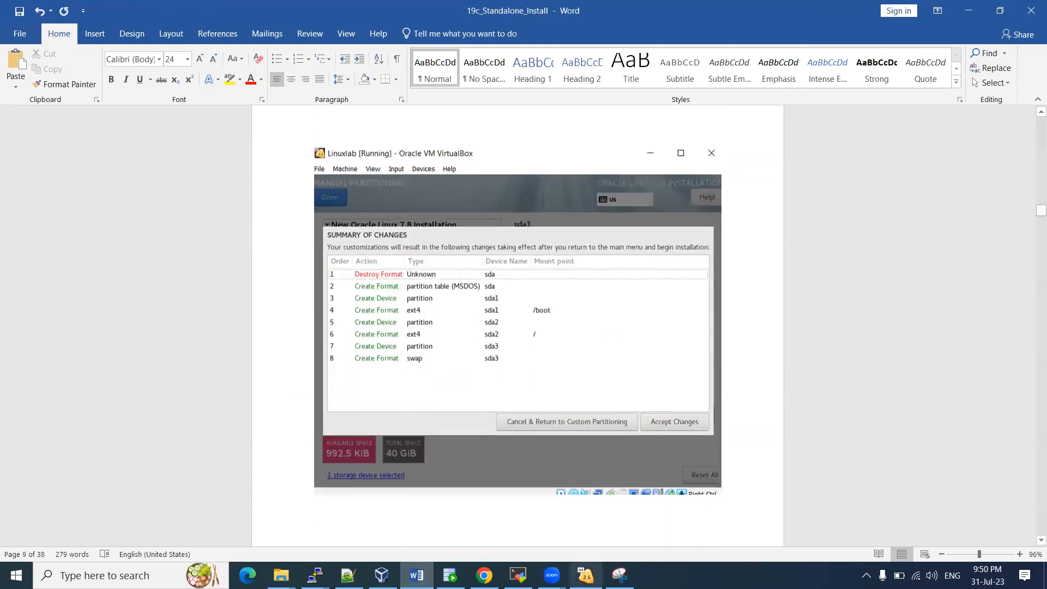
pyautogui.click(657, 391)
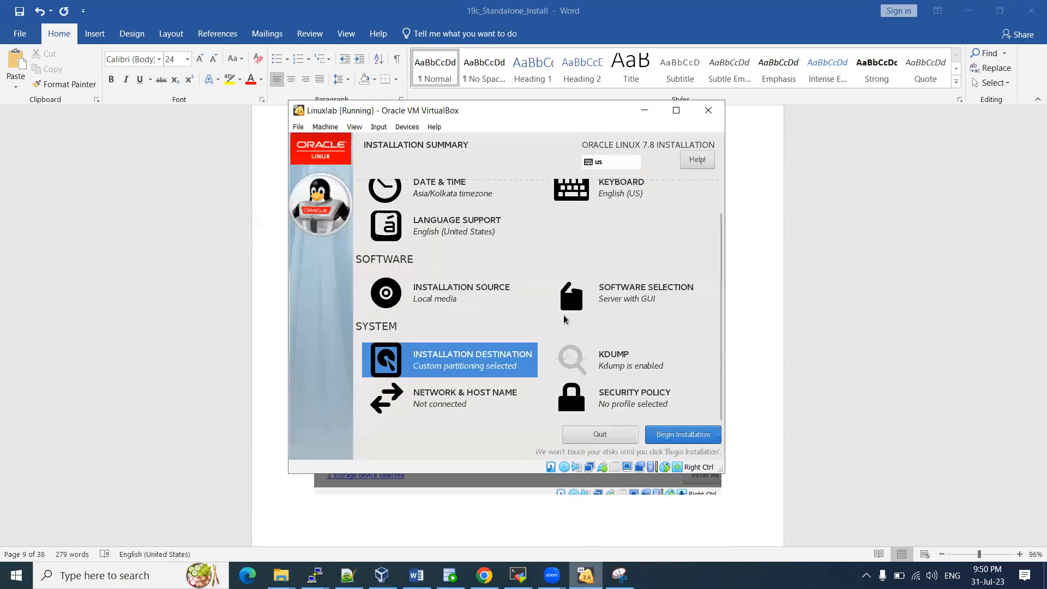
# Snip the Installation Summary screen and mark the snip with a red tick
pyautogui.scroll(2, 513, 262)
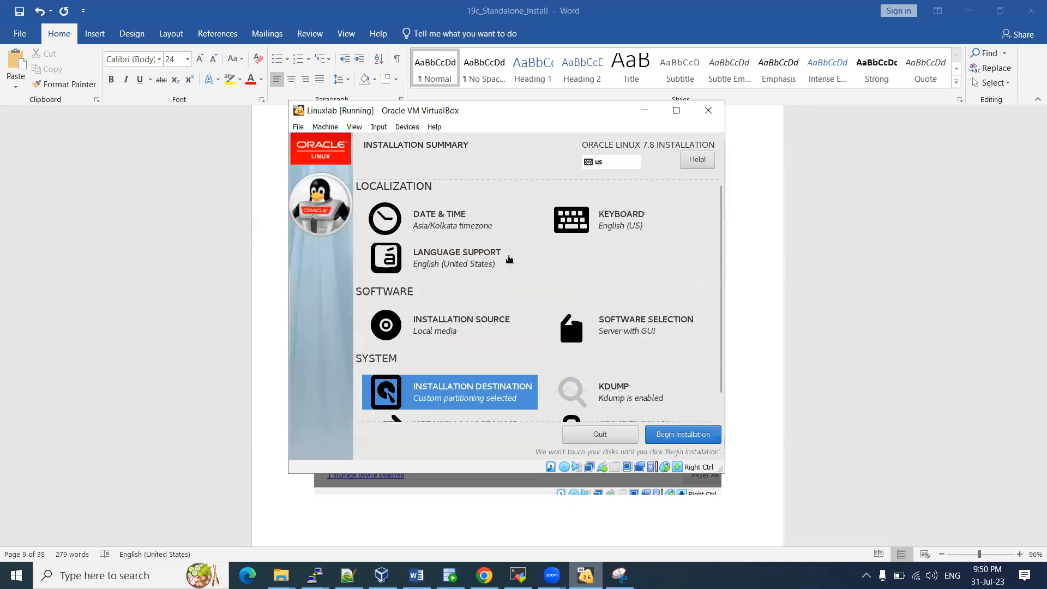
pyautogui.scroll(-2, 515, 257)
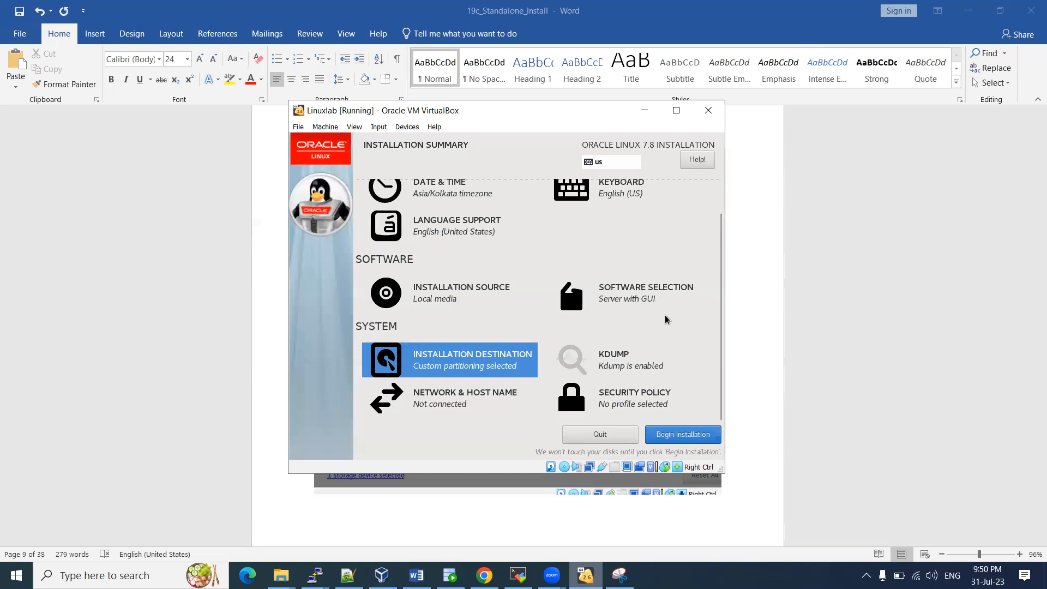
pyautogui.scroll(2, 587, 319)
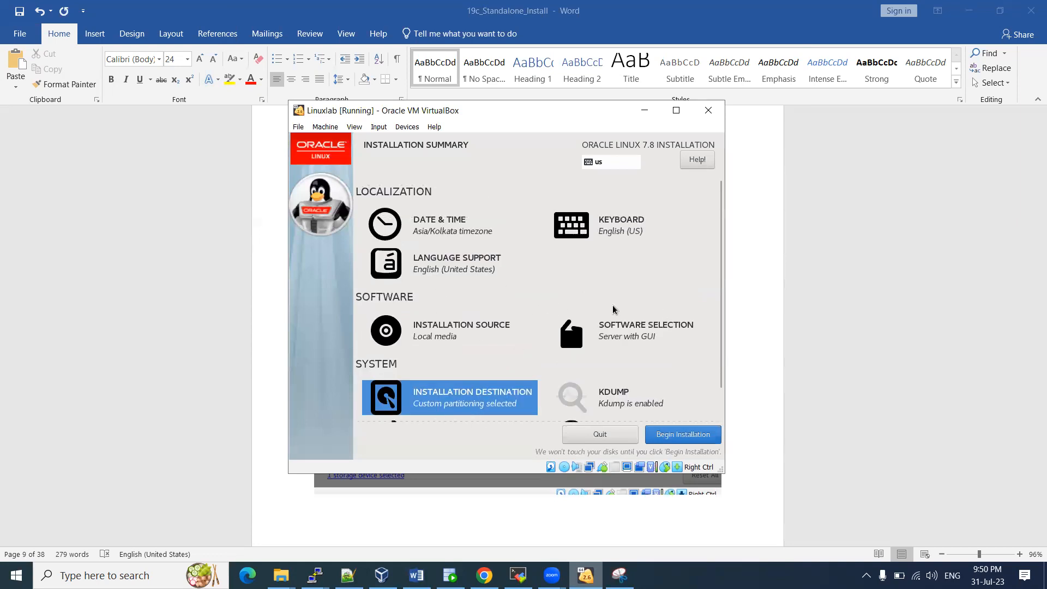
pyautogui.scroll(-2, 613, 309)
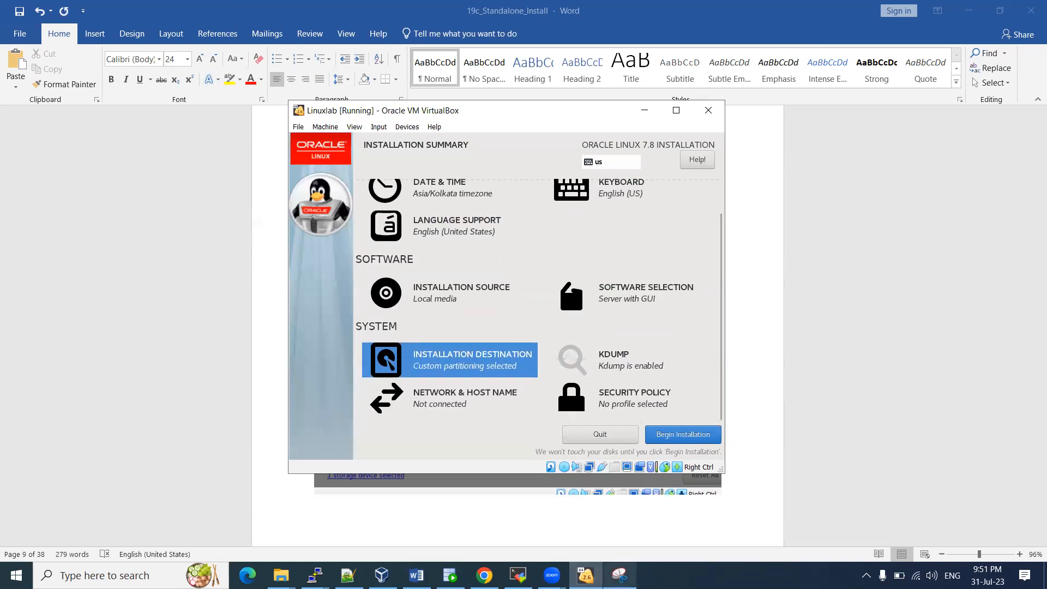
pyautogui.click(619, 574)
pyautogui.click(256, 47)
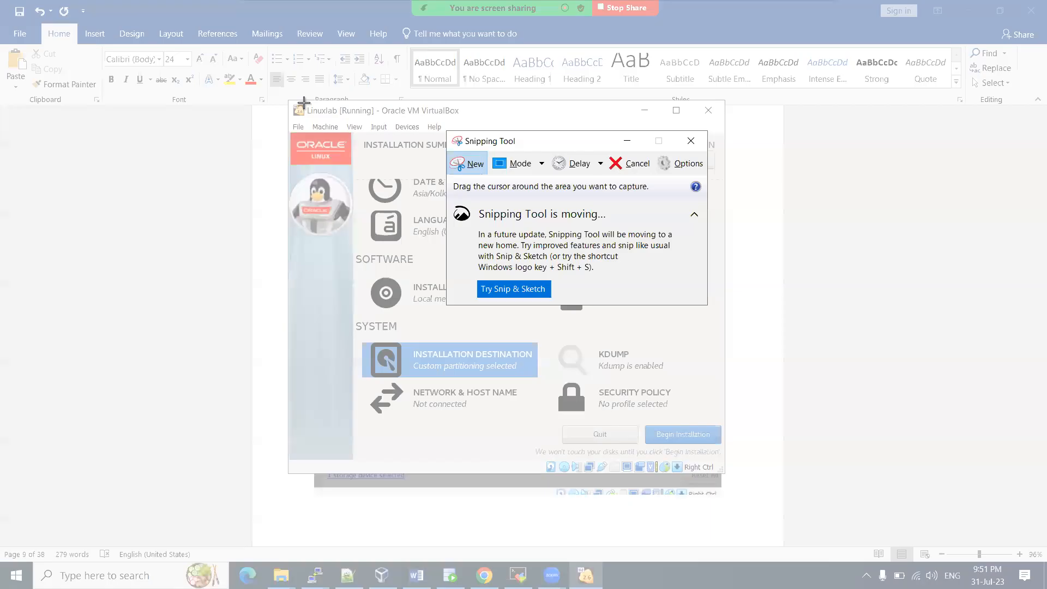
pyautogui.moveTo(292, 100); pyautogui.dragTo(715, 474)
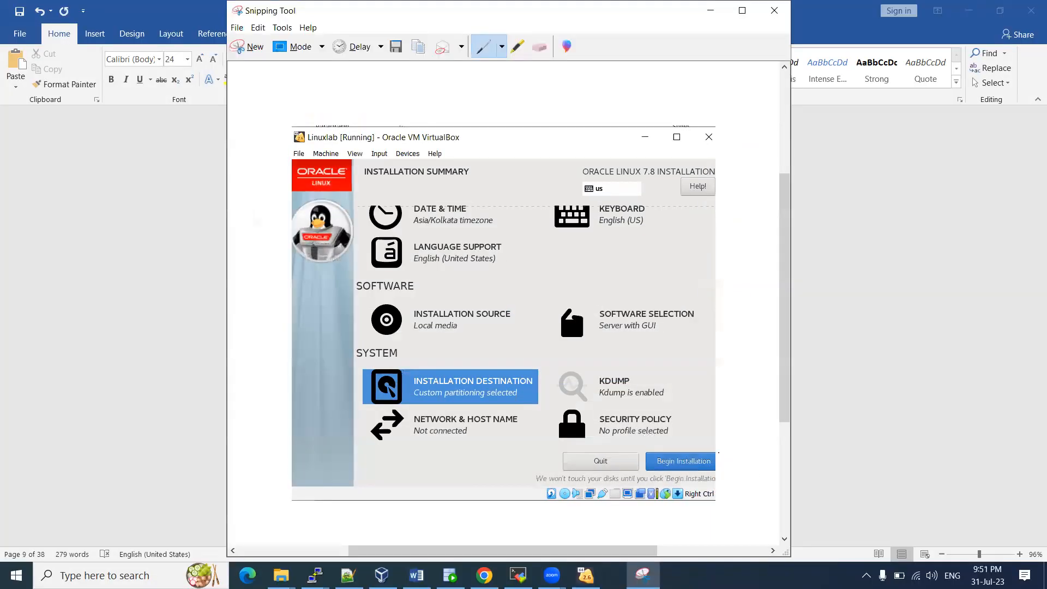
pyautogui.moveTo(678, 439); pyautogui.dragTo(718, 409)
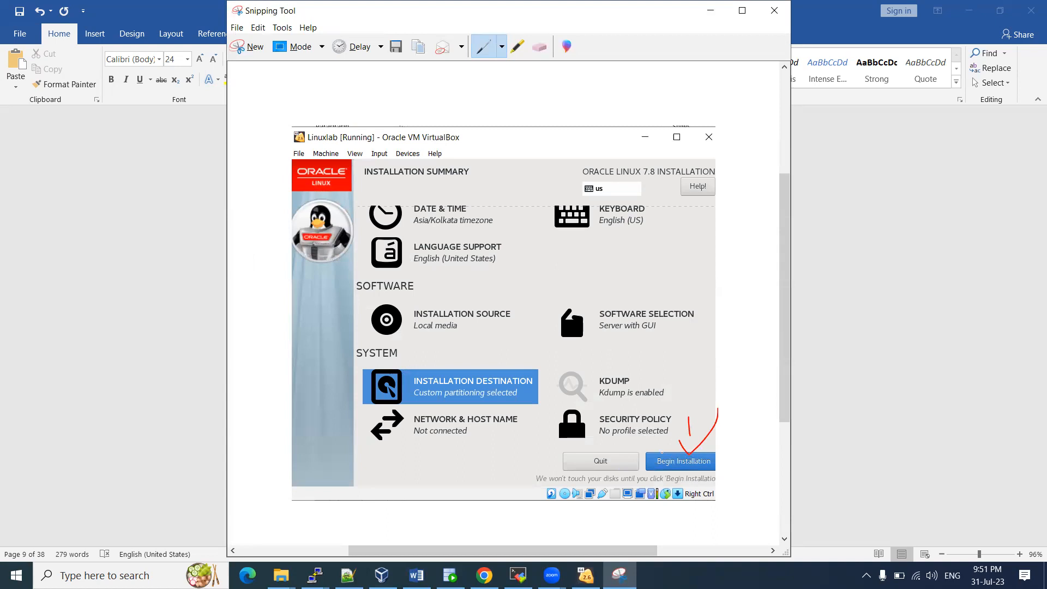
# Begin the Oracle Linux installation and paste the ticked summary snip into Word on a new line
pyautogui.click(585, 575)
pyautogui.click(683, 436)
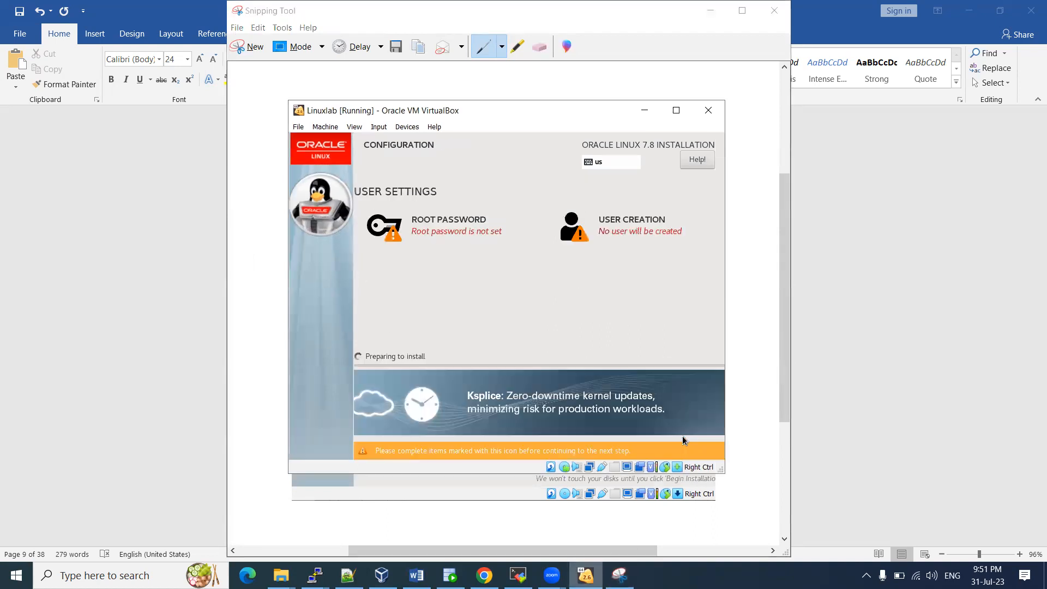
pyautogui.click(416, 576)
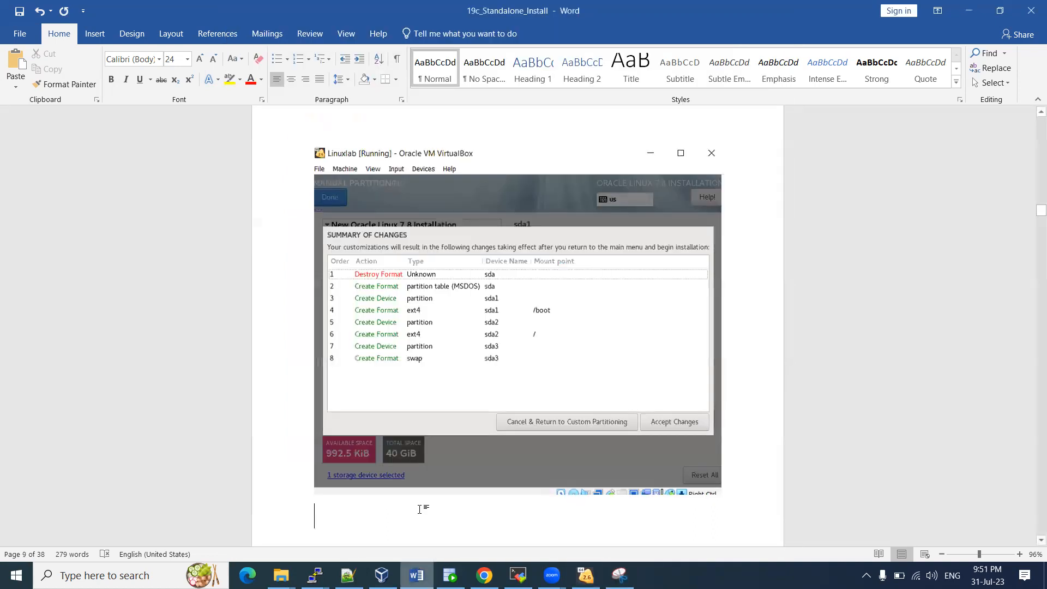
pyautogui.press('Return')
pyautogui.hotkey('ctrl', 'v')
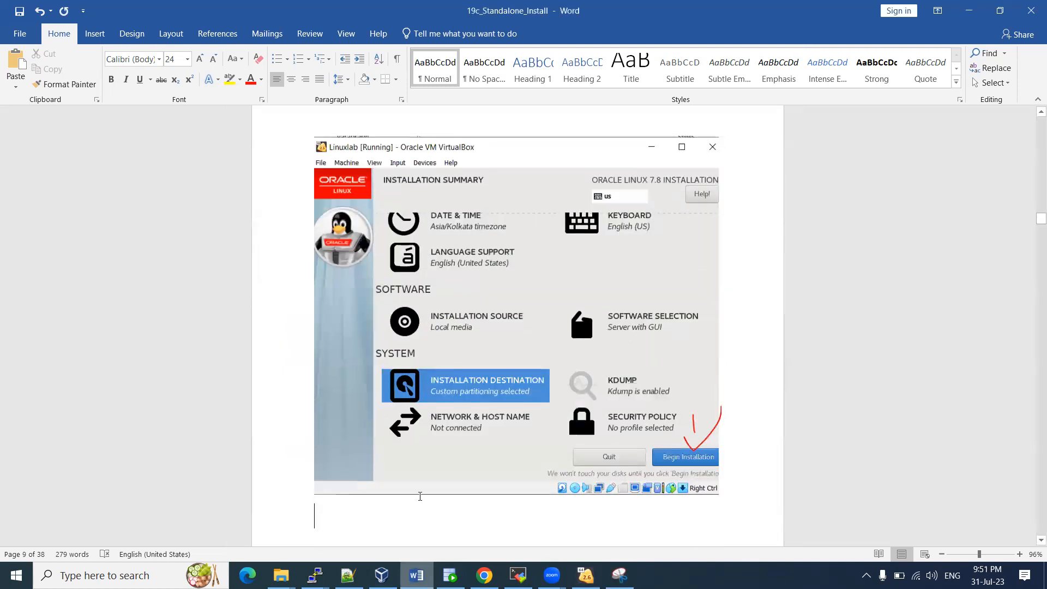
pyautogui.hotkey('alt', 'Tab')
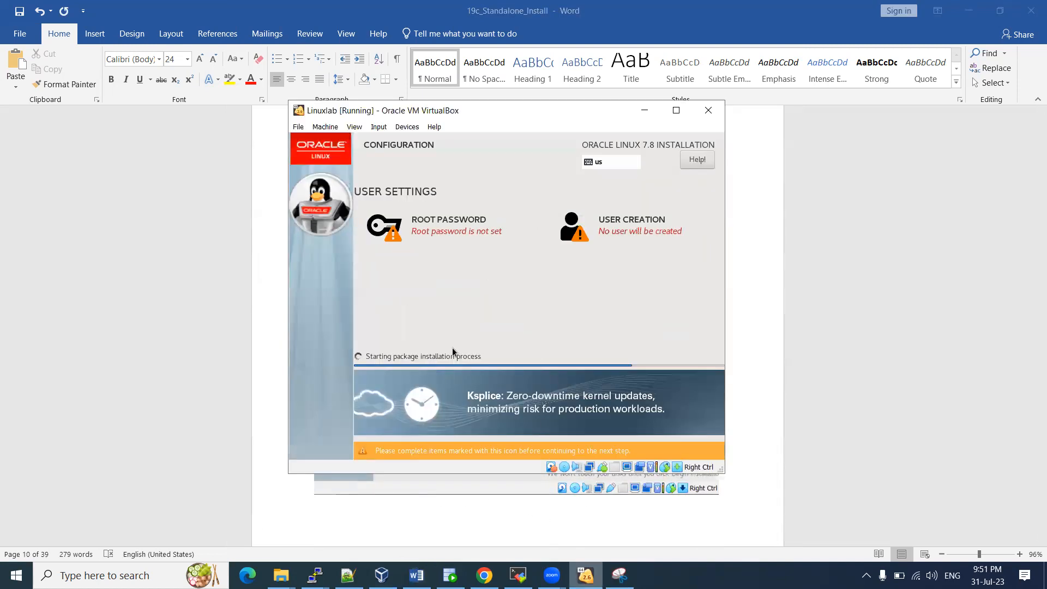
pyautogui.click(426, 226)
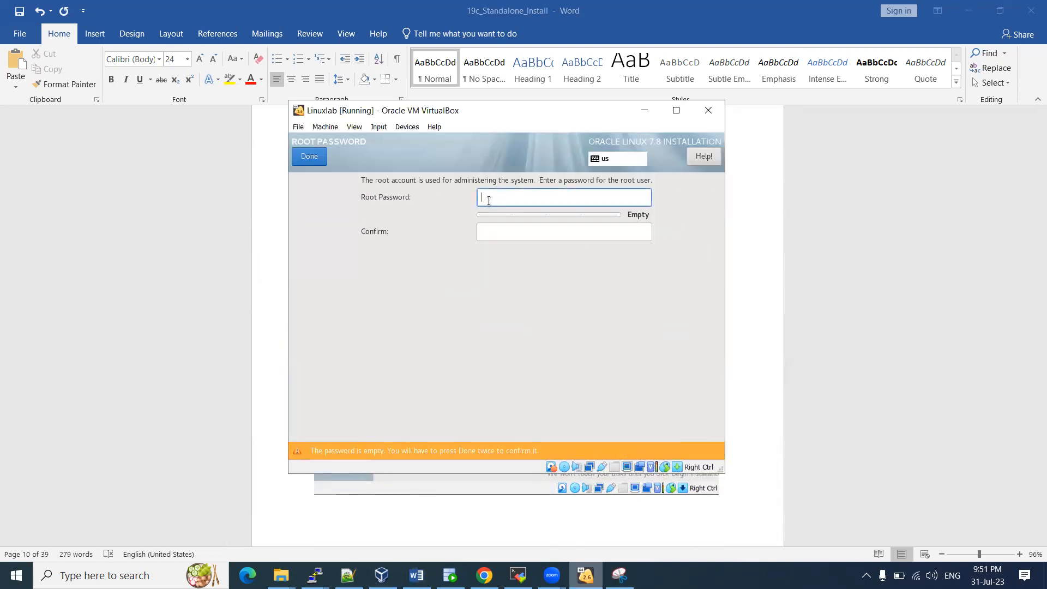
# Enter and confirm the root password, accepting it despite the short-password warning
pyautogui.write('root')
pyautogui.press('Tab')
pyautogui.write('root')
pyautogui.click(306, 158)
pyautogui.click(309, 157)
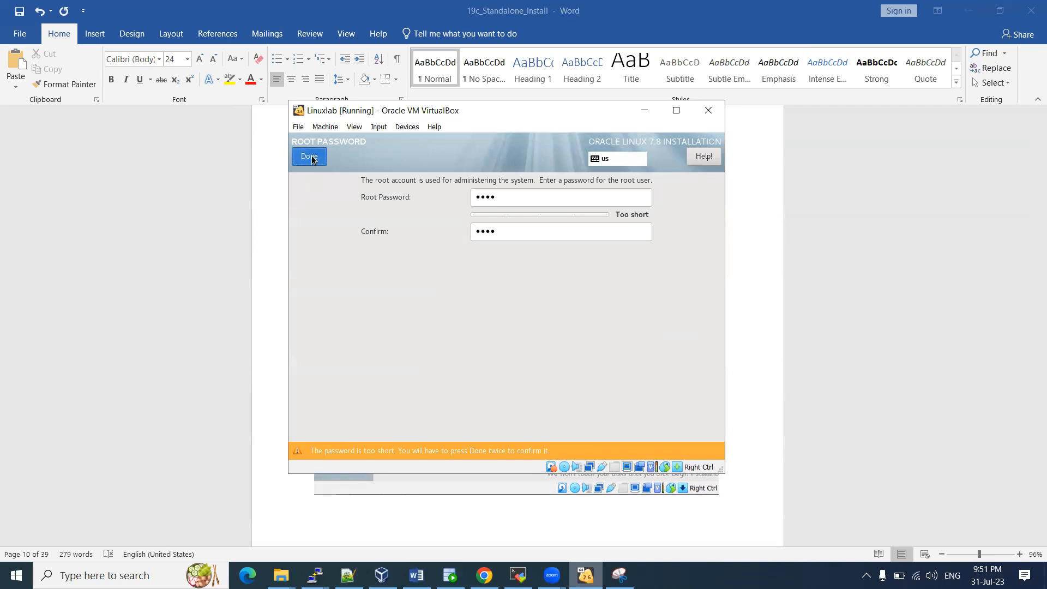
pyautogui.click(314, 162)
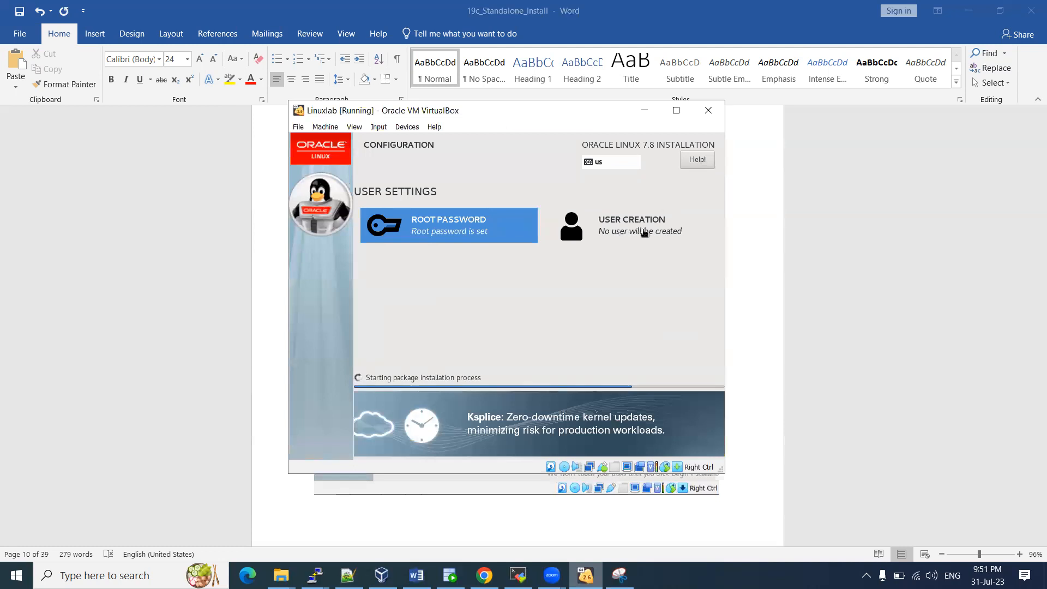
# Create the local user 'test' with a confirmed password, accepting the short-password warning
pyautogui.click(643, 229)
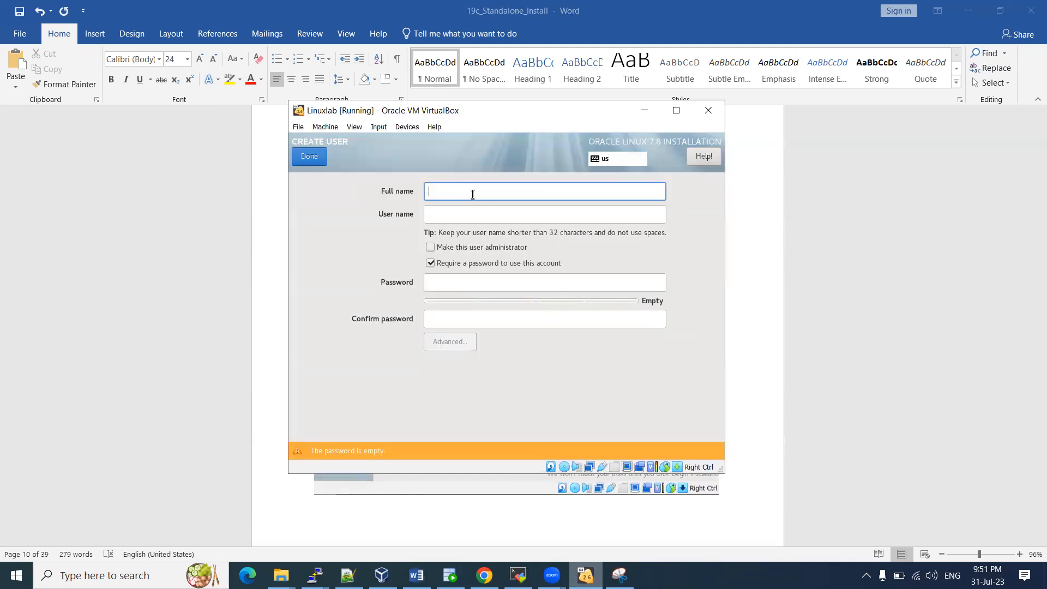
pyautogui.write('test')
pyautogui.press('Tab')
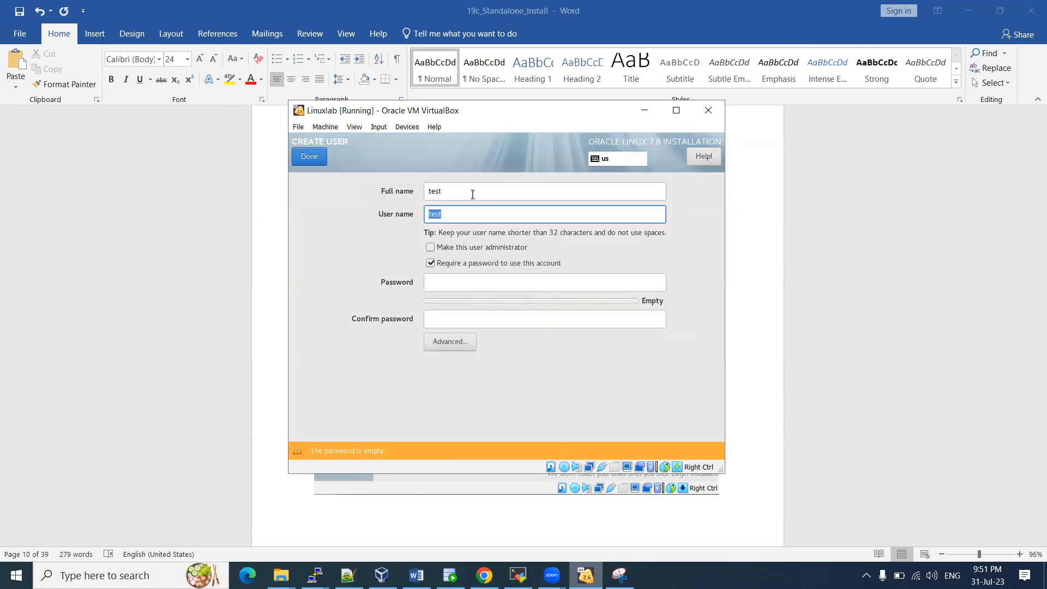
pyautogui.click(448, 286)
pyautogui.write('test')
pyautogui.press('Tab')
pyautogui.write('test')
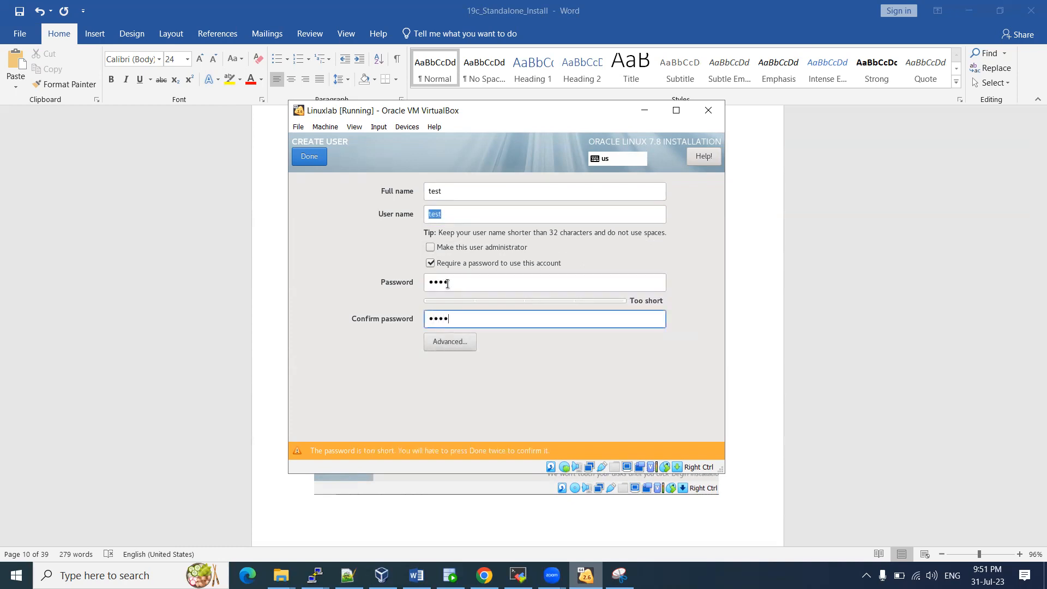
pyautogui.click(318, 163)
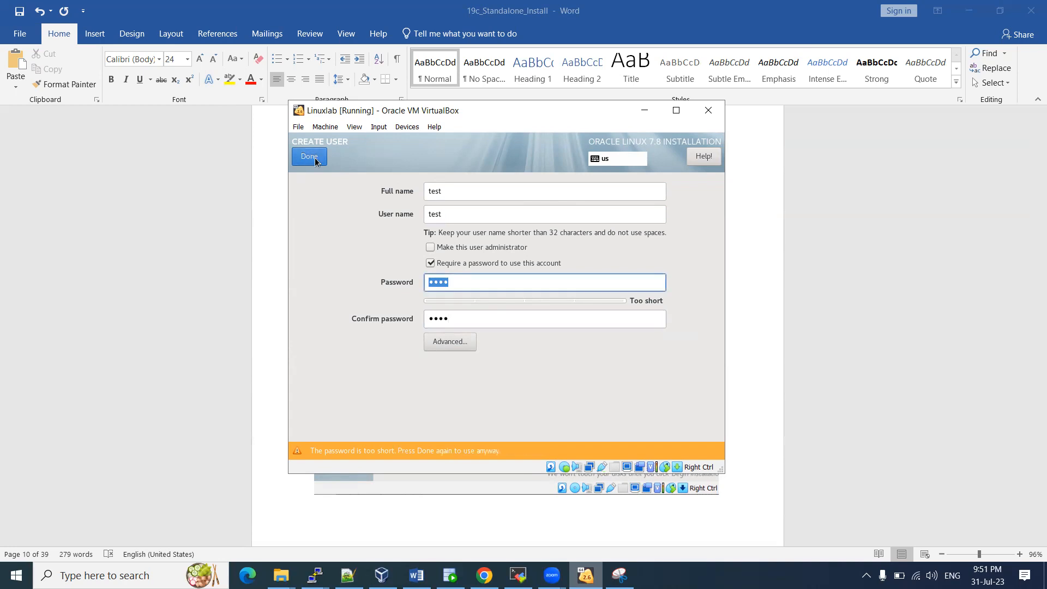
pyautogui.click(310, 158)
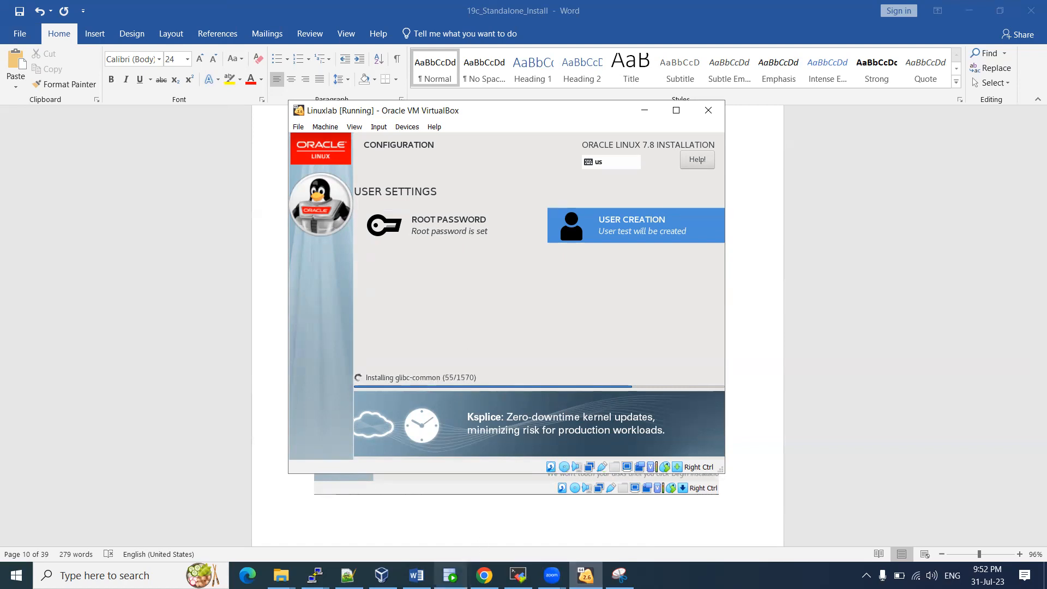
pyautogui.click(450, 576)
pyautogui.scroll(8, 497, 366)
pyautogui.scroll(20, 495, 363)
pyautogui.scroll(20, 491, 355)
pyautogui.scroll(10, 505, 377)
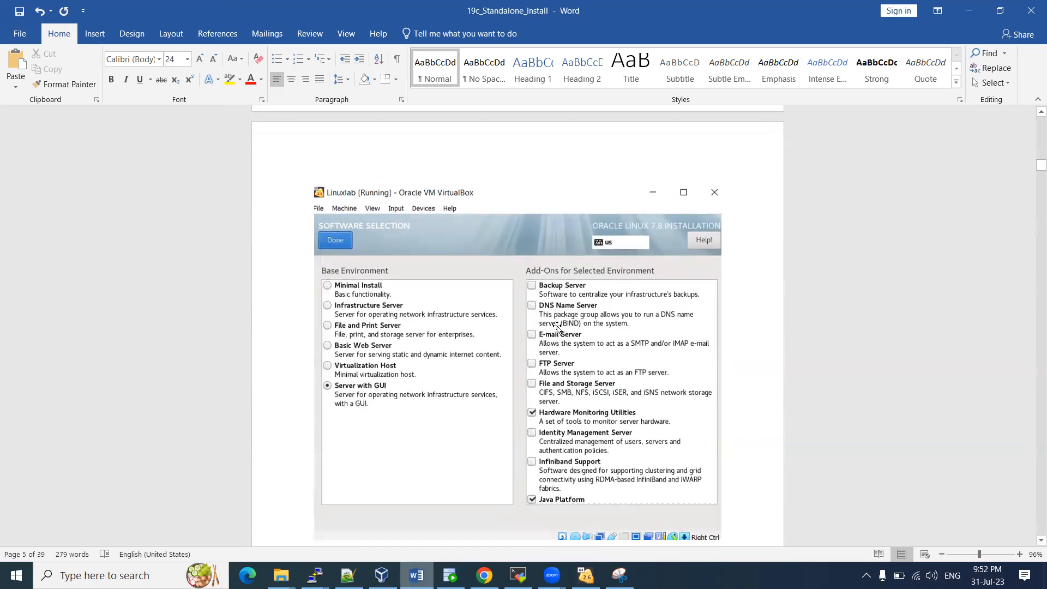
pyautogui.click(586, 576)
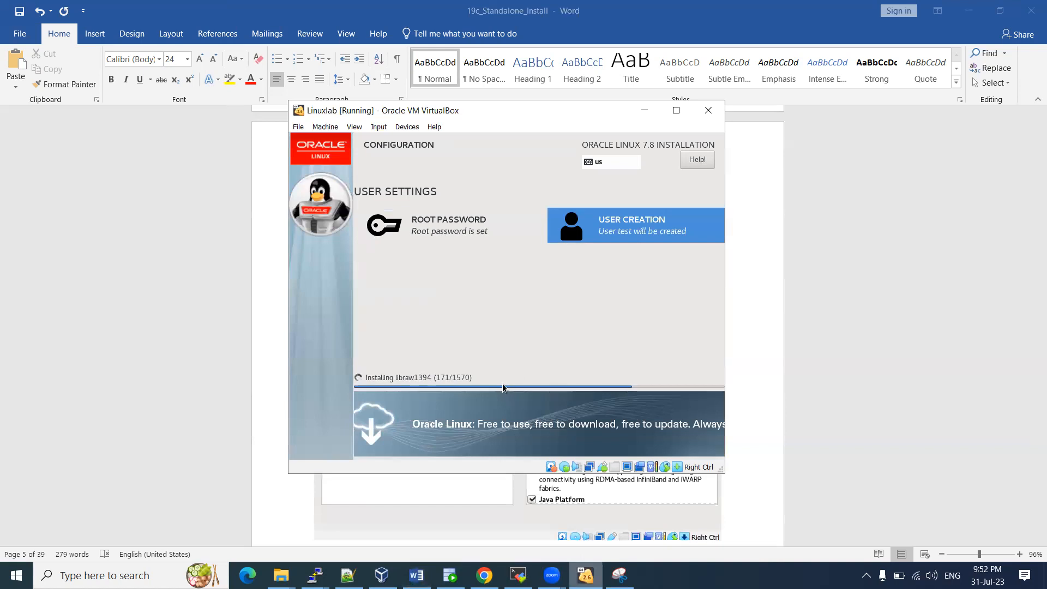
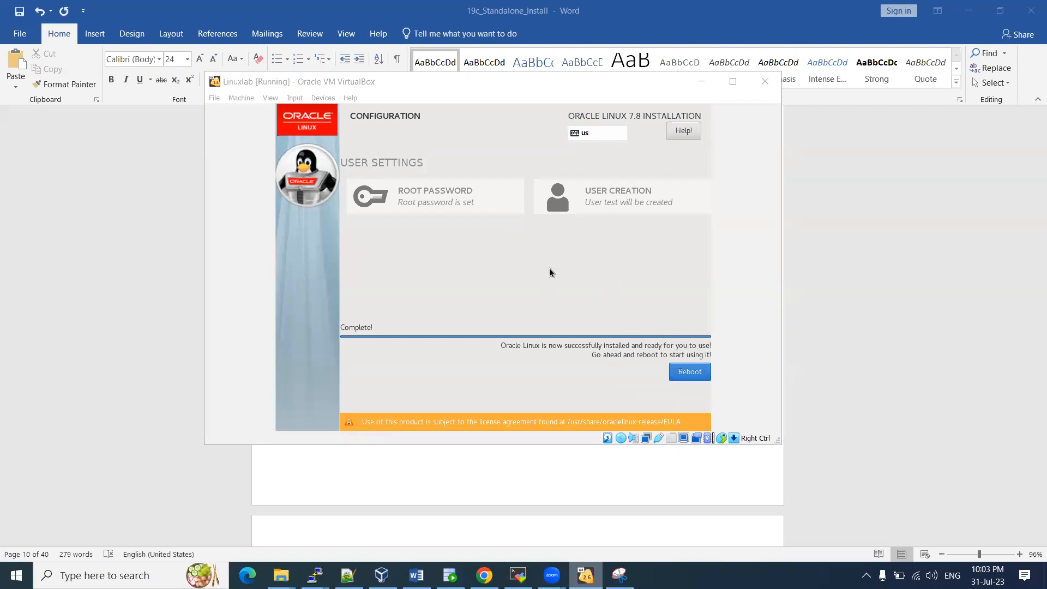
# Reboot the newly installed system and snip the whole VM window
pyautogui.click(688, 373)
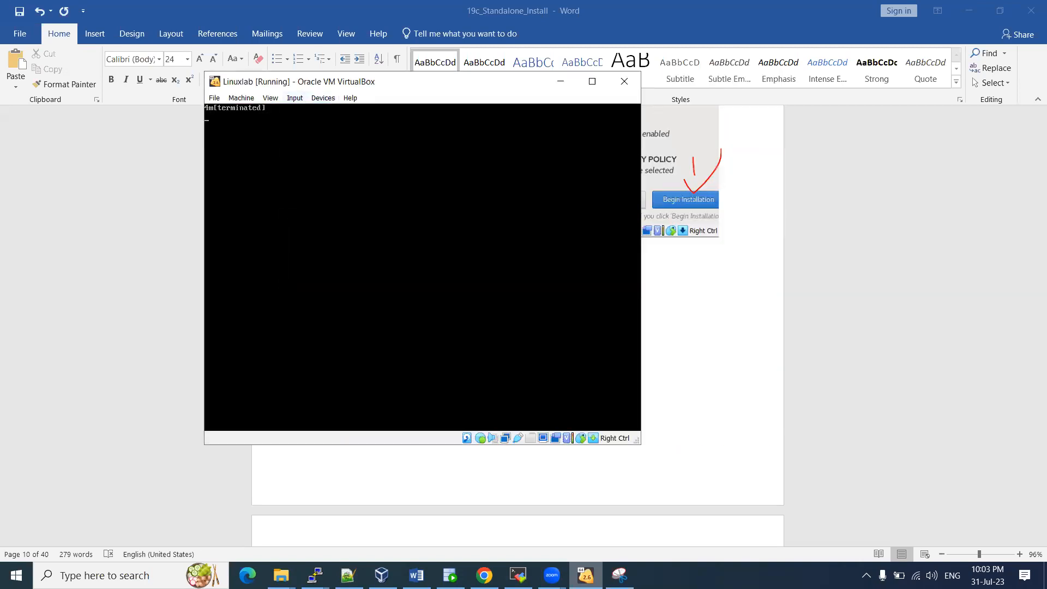
pyautogui.click(620, 575)
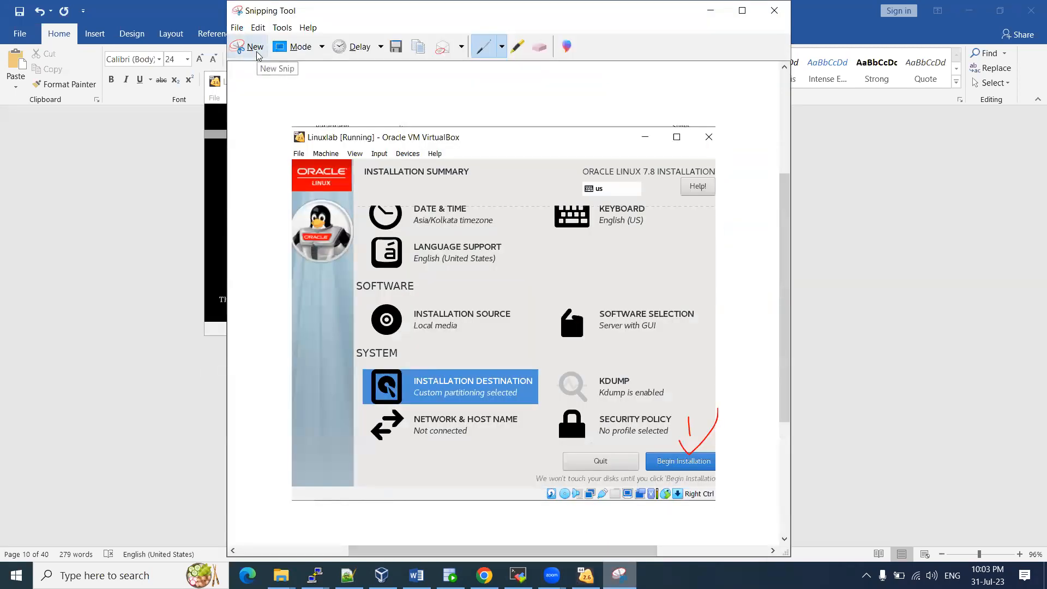
pyautogui.click(253, 48)
pyautogui.moveTo(194, 66); pyautogui.dragTo(602, 343)
# Type 'reboot then' in the Word notes and paste the capture on the next line
pyautogui.click(721, 336)
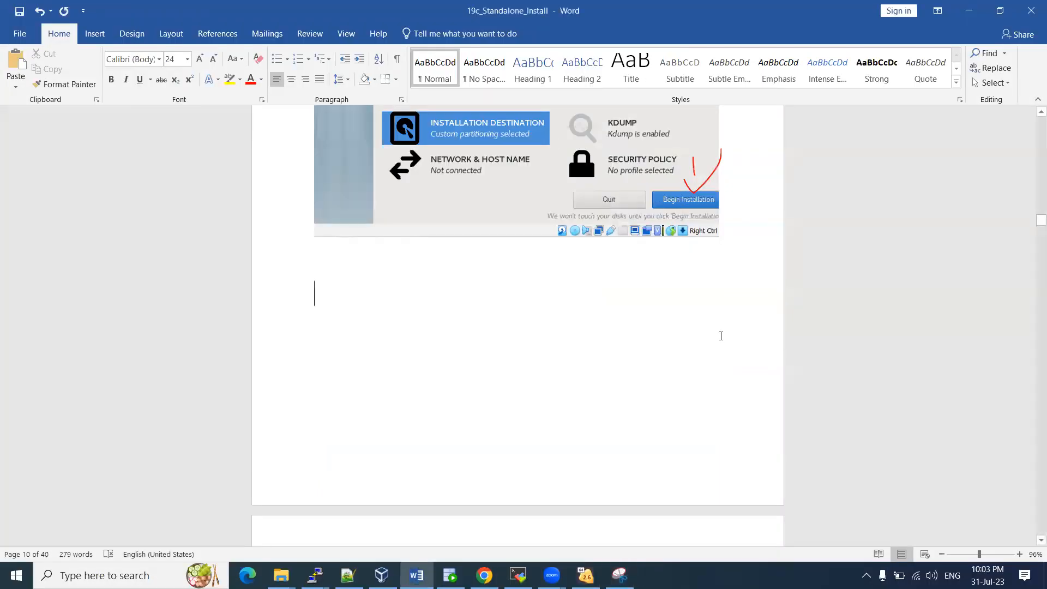
pyautogui.write('re')
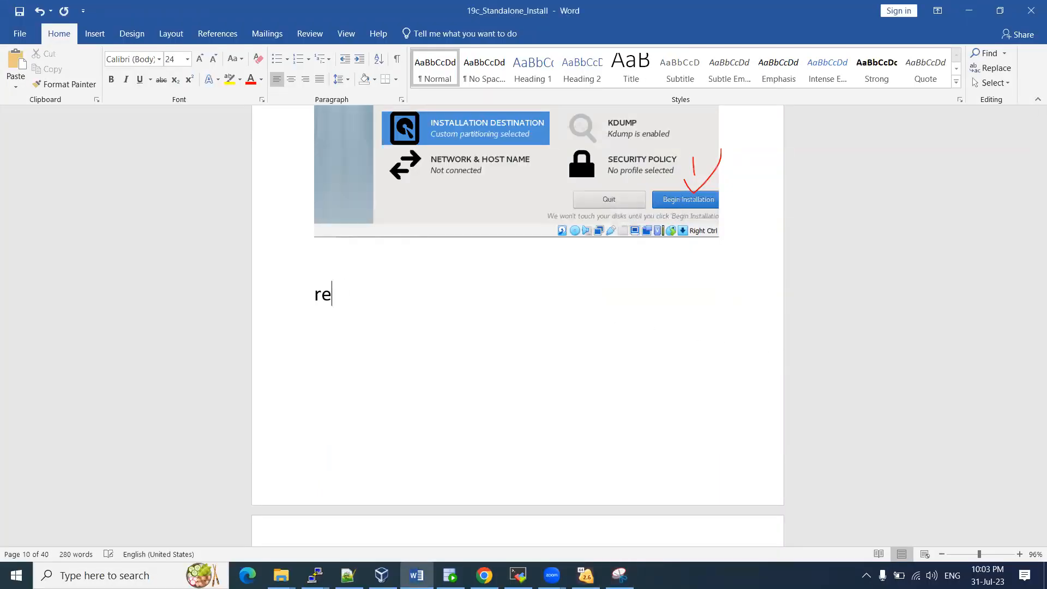
pyautogui.write('boot then')
pyautogui.press('Return')
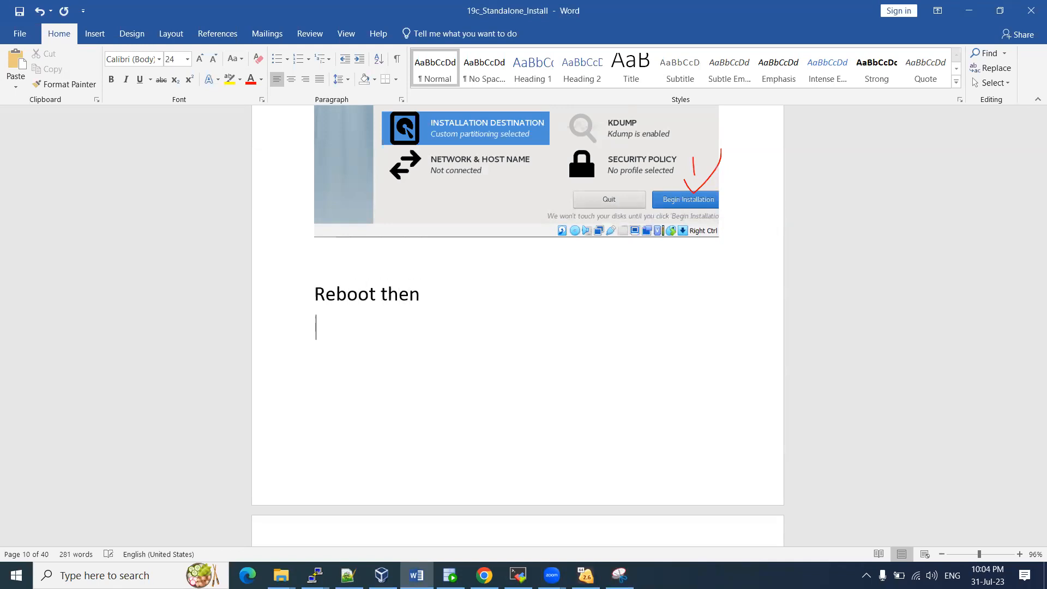
pyautogui.hotkey('ctrl', 'v')
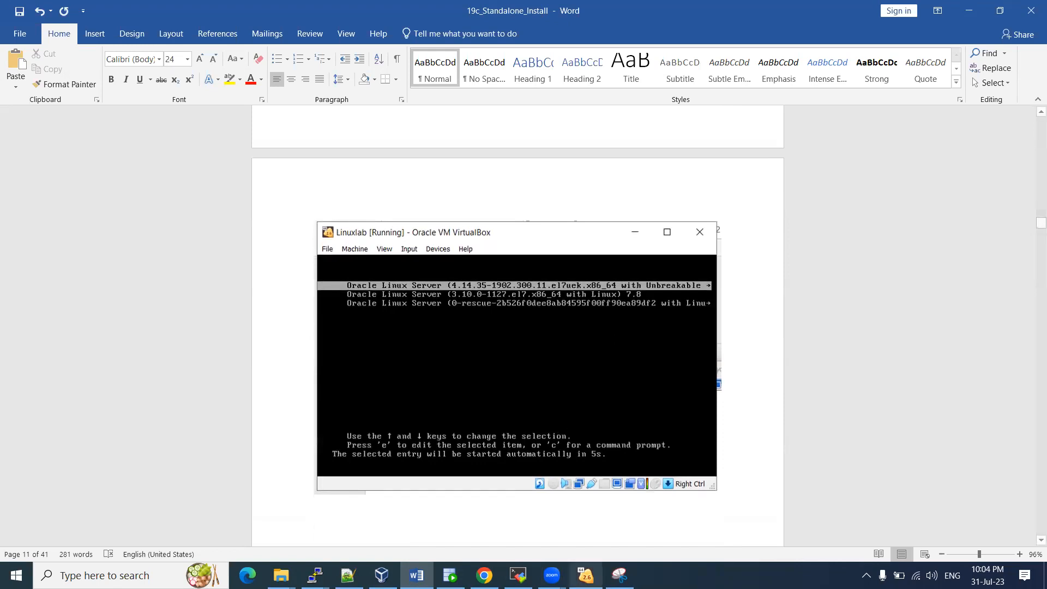
# Tick 'I accept the license agreement' on the License Information page and return to Initial Setup
pyautogui.click(586, 576)
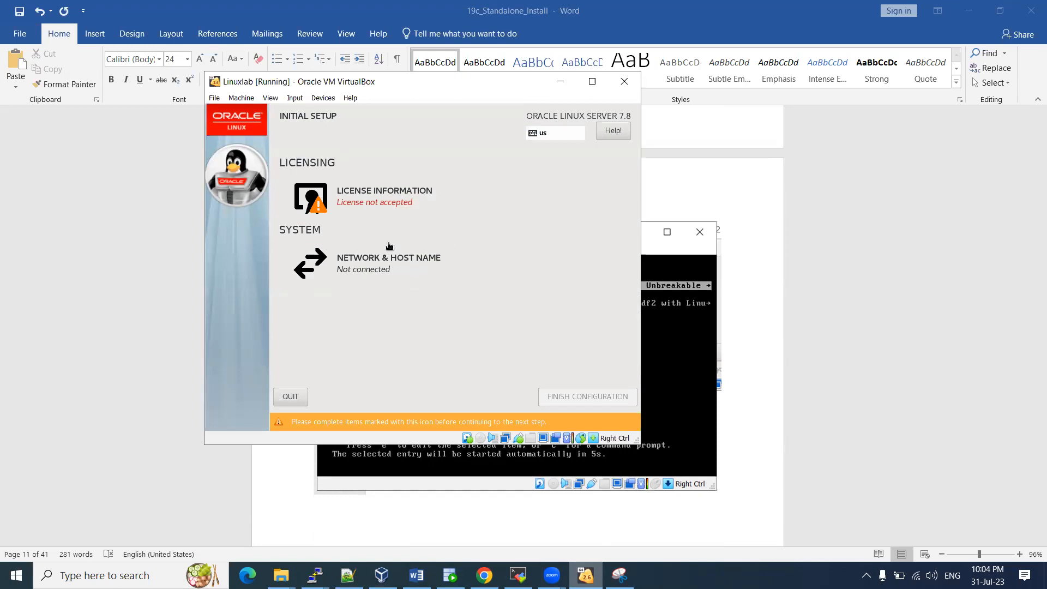
pyautogui.click(385, 196)
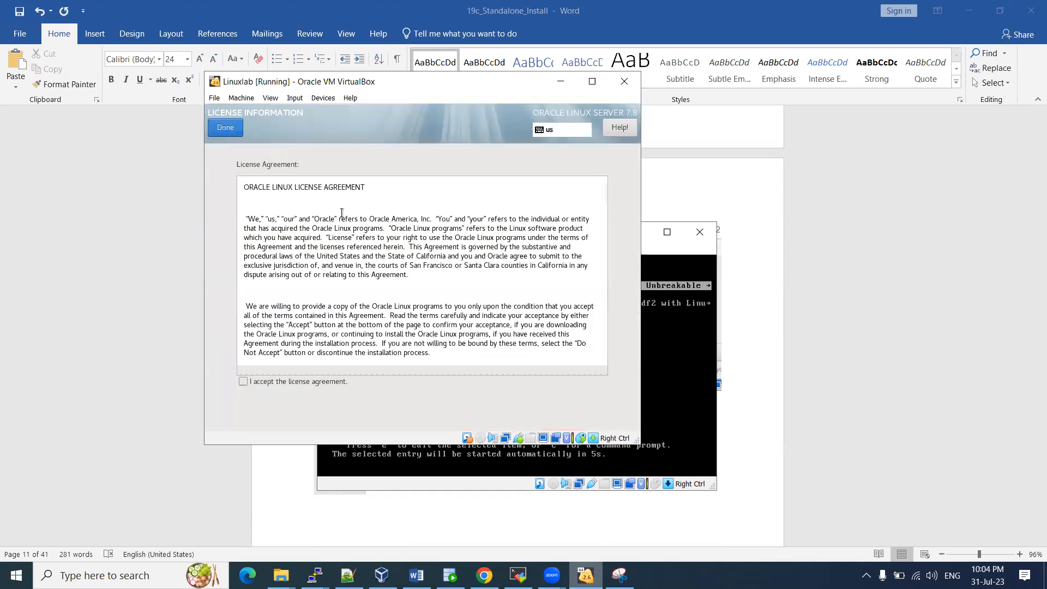
pyautogui.click(243, 382)
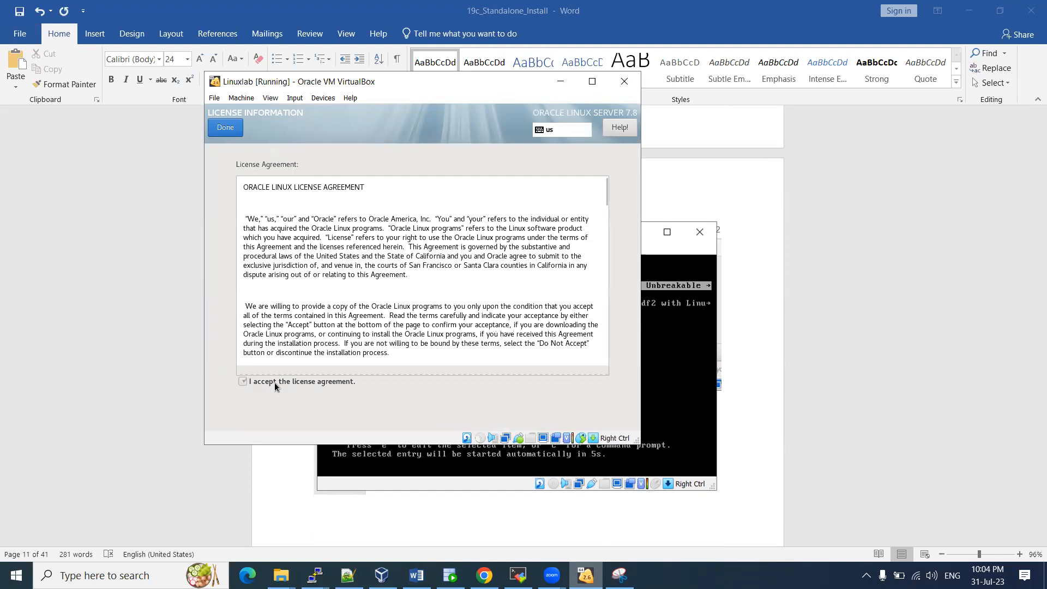
pyautogui.scroll(-10, 329, 292)
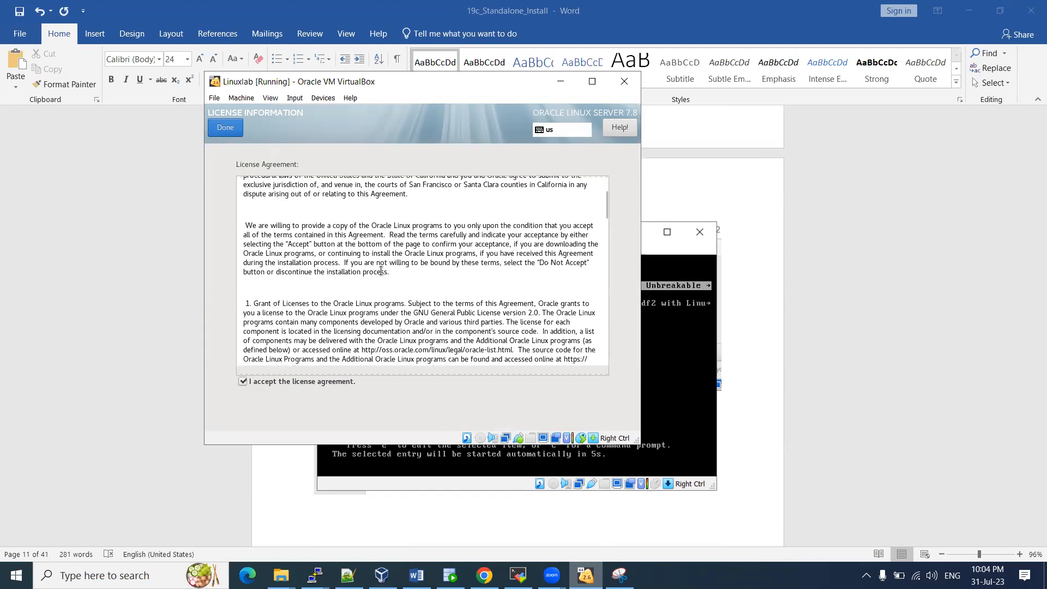
pyautogui.click(226, 130)
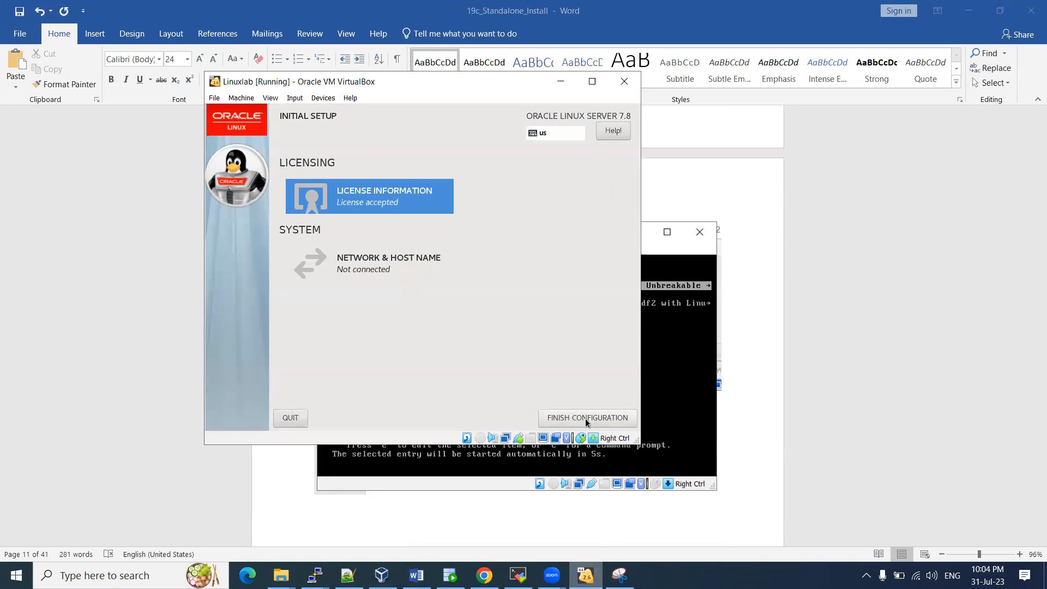
# Paste a capture of the Initial Setup screen into Word, then finish the configuration
pyautogui.click(619, 576)
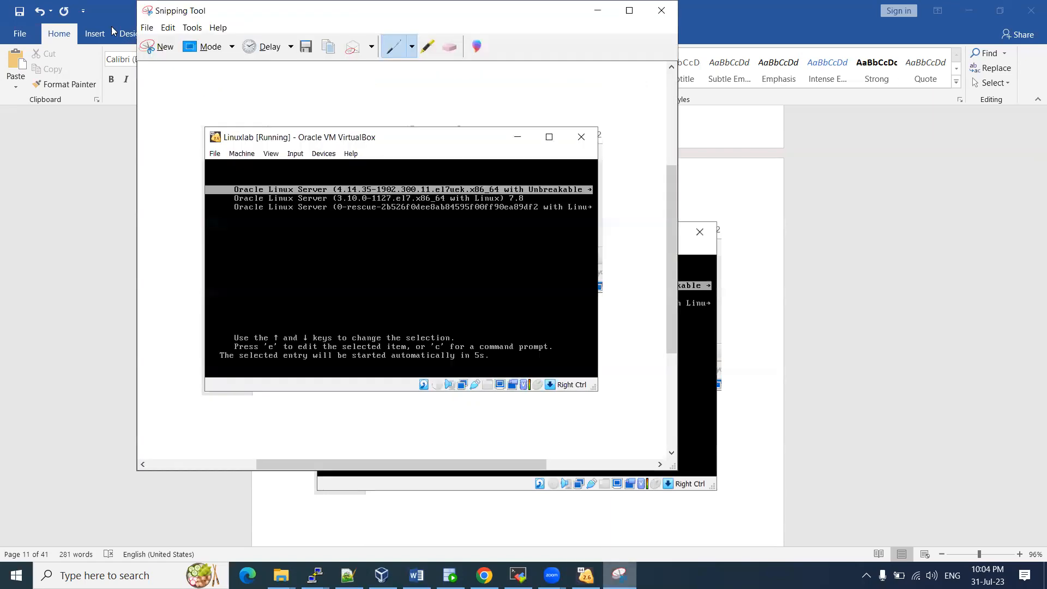
pyautogui.click(156, 44)
pyautogui.moveTo(204, 74); pyautogui.dragTo(638, 446)
pyautogui.click(416, 576)
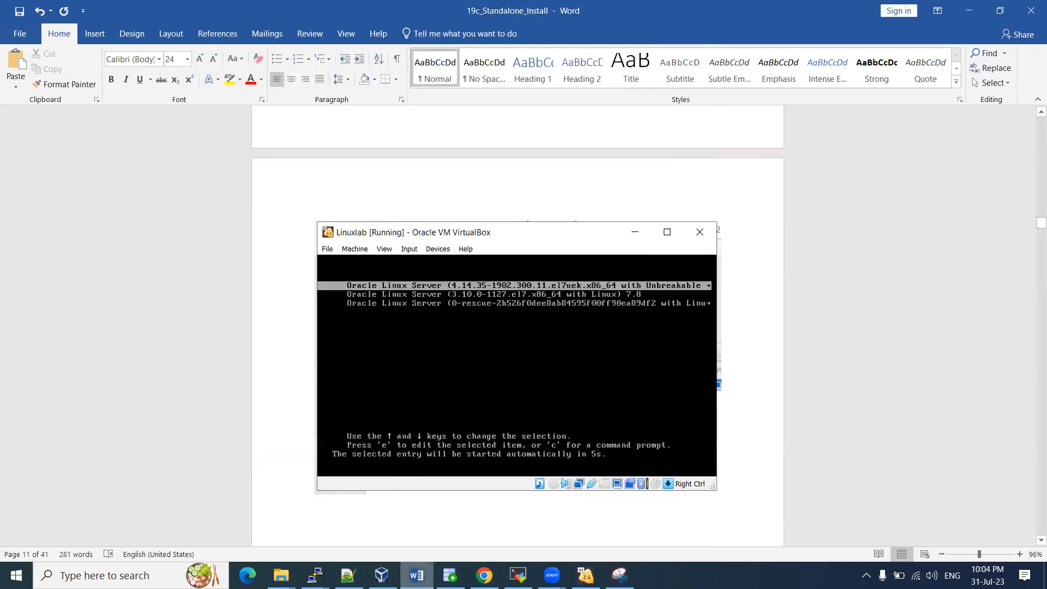
pyautogui.hotkey('ctrl', 'v')
pyautogui.click(585, 575)
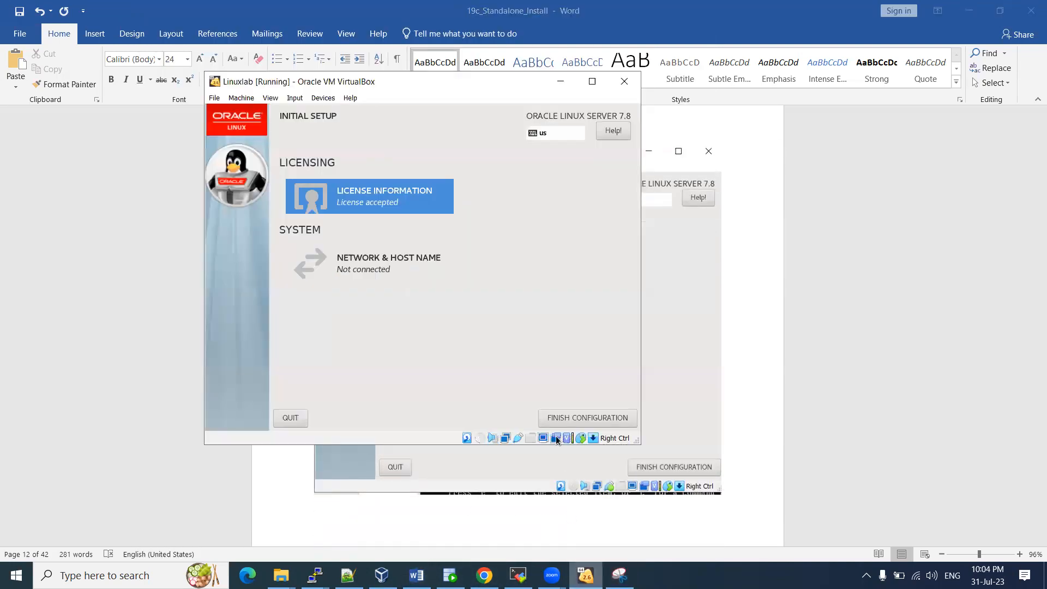
pyautogui.click(568, 417)
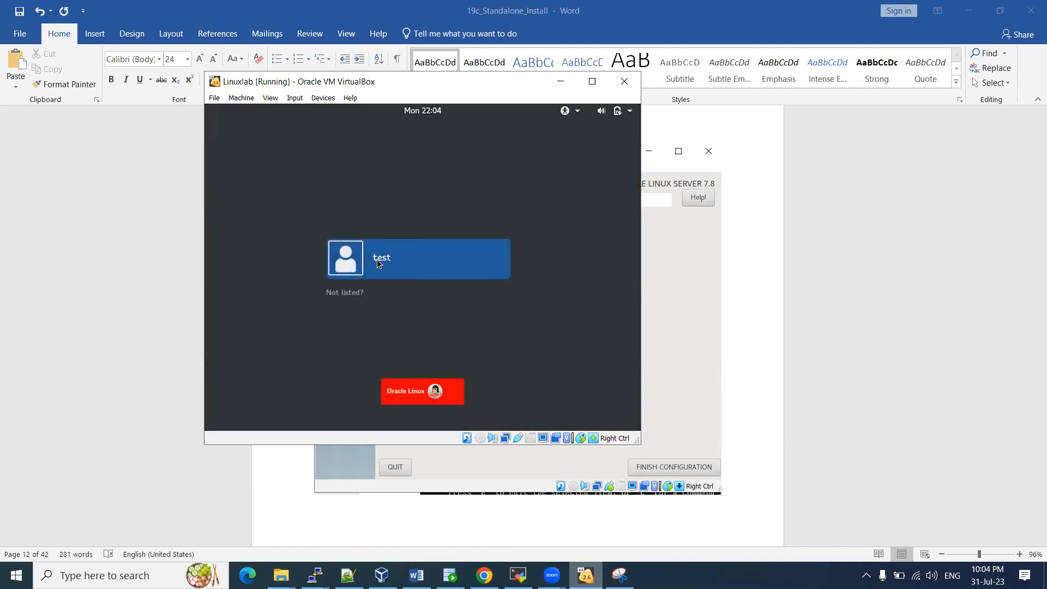
# Sign in as root through 'Not listed?' with the root password, then maximise the VM window
pyautogui.click(342, 295)
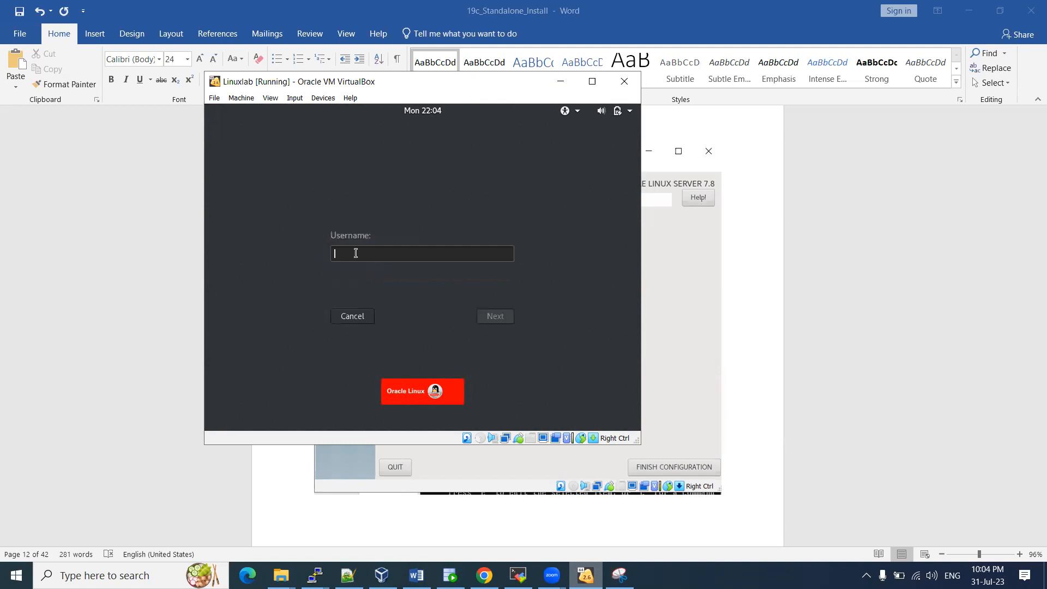
pyautogui.write('root')
pyautogui.press('Return')
pyautogui.write('••••')
pyautogui.press('Return')
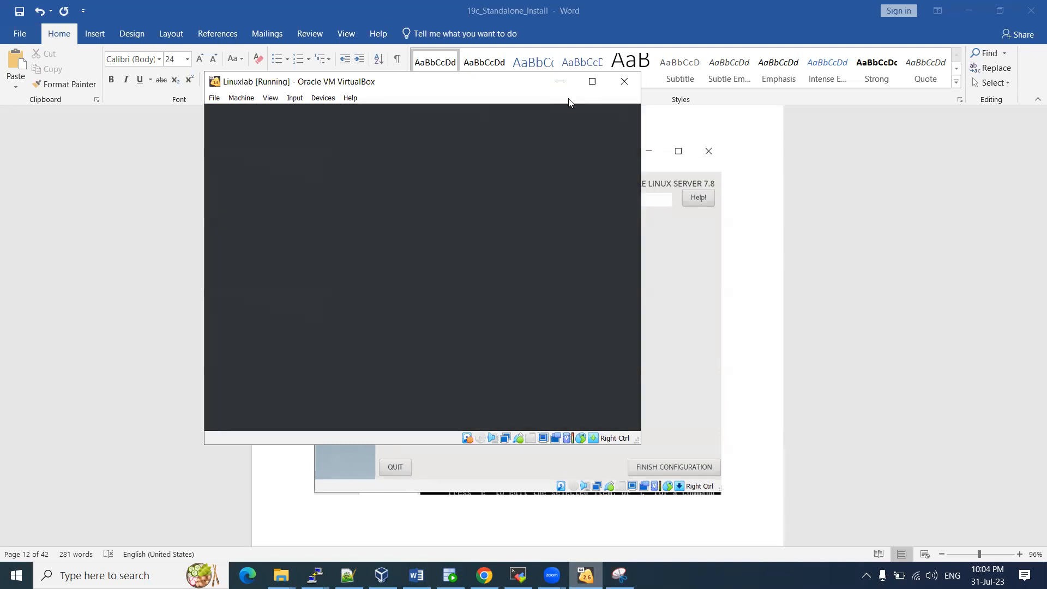
pyautogui.click(595, 85)
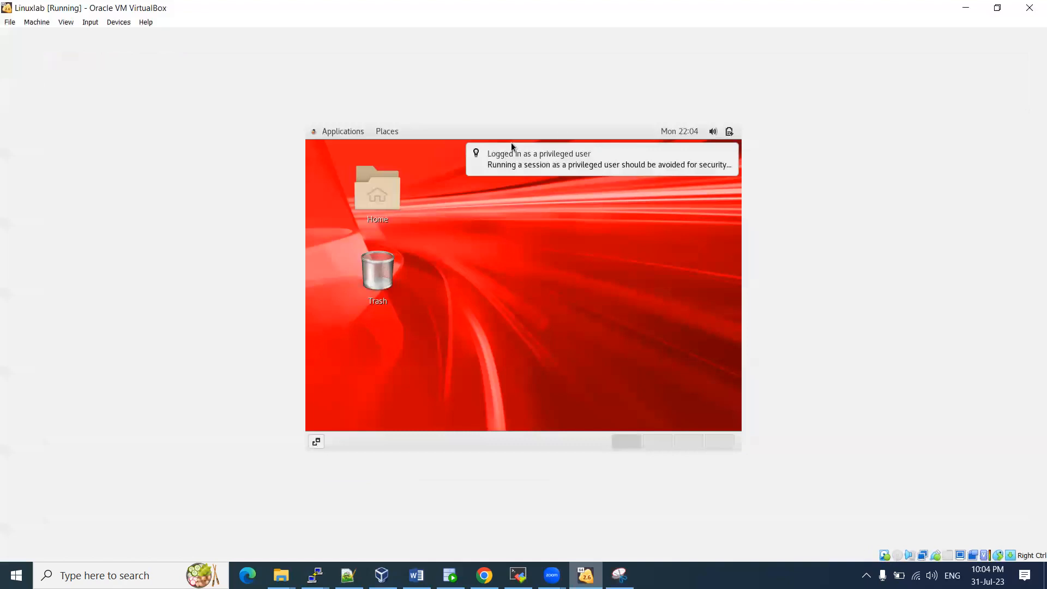
# Restore and widen the VM window, then paste a capture of the Welcome page into Word
pyautogui.click(998, 8)
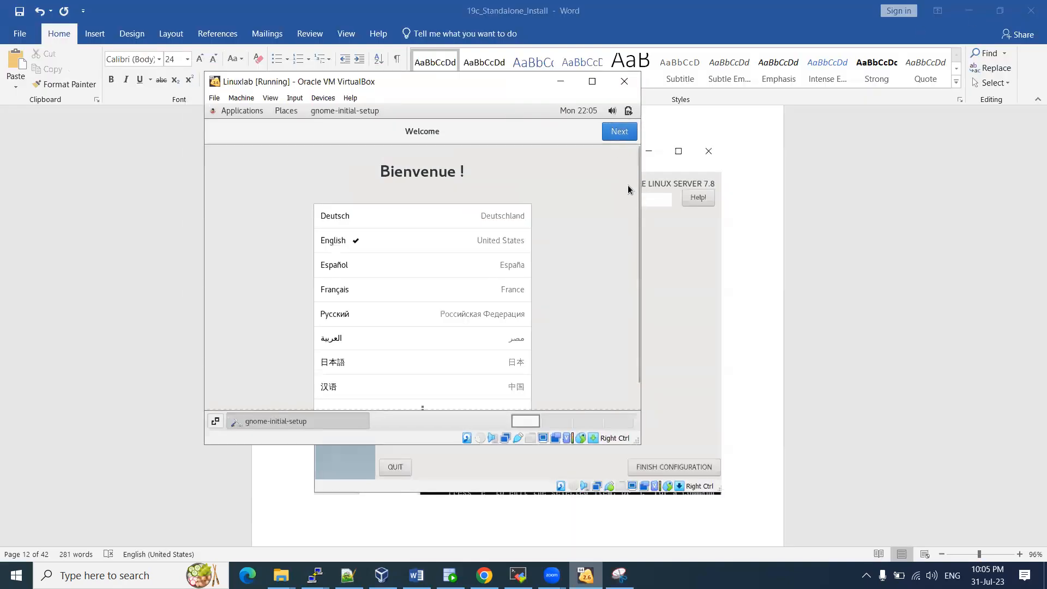
pyautogui.moveTo(641, 201); pyautogui.dragTo(914, 215)
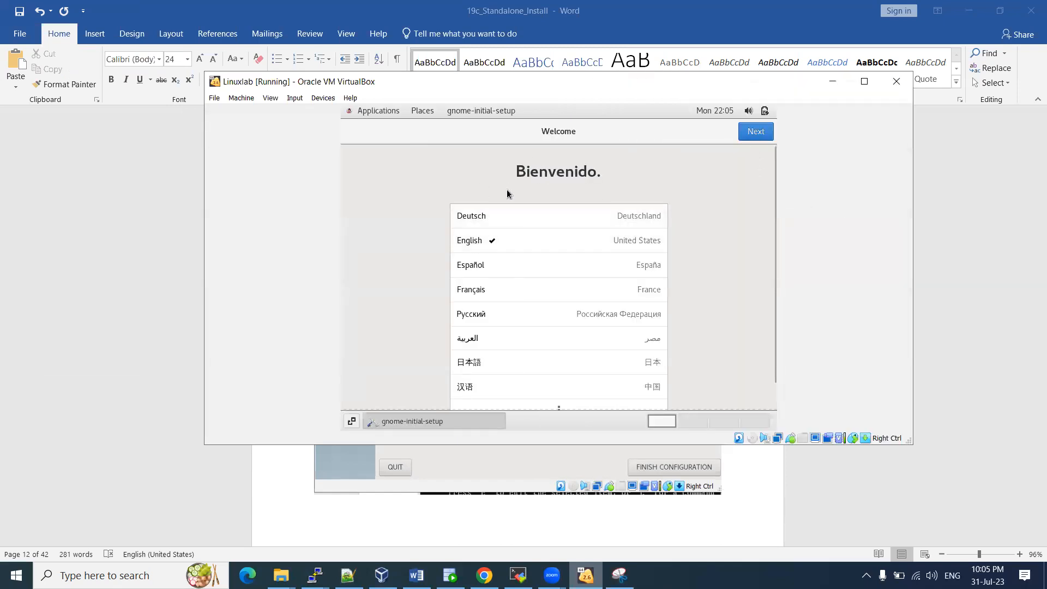
pyautogui.click(619, 575)
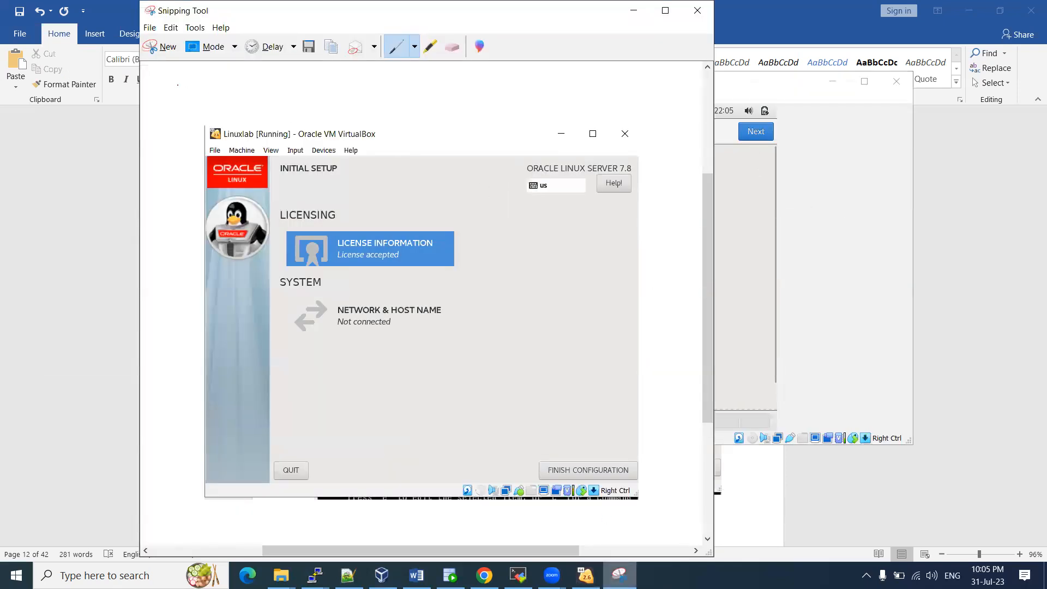
pyautogui.click(156, 47)
pyautogui.moveTo(754, 350); pyautogui.dragTo(903, 446)
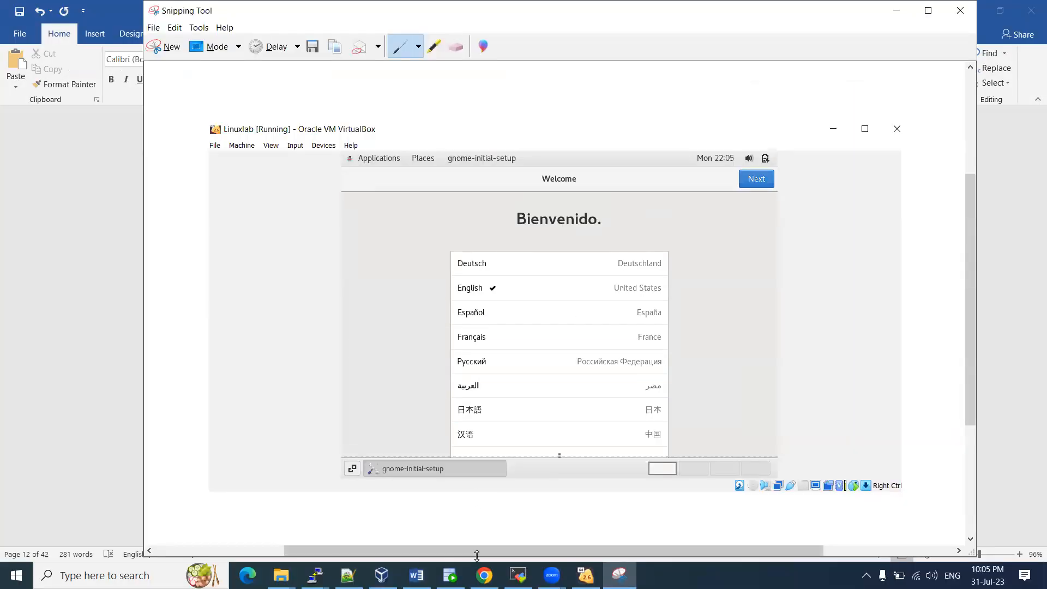
pyautogui.click(416, 575)
pyautogui.hotkey('ctrl', 'v')
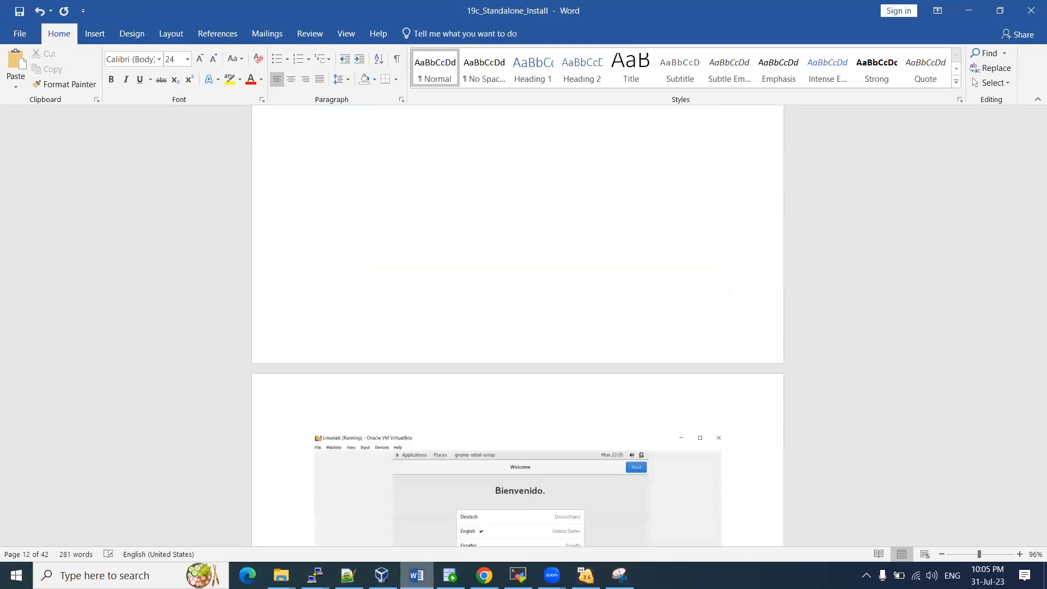
# Keep English, then paste a capture of the Typing page into Word
pyautogui.click(585, 575)
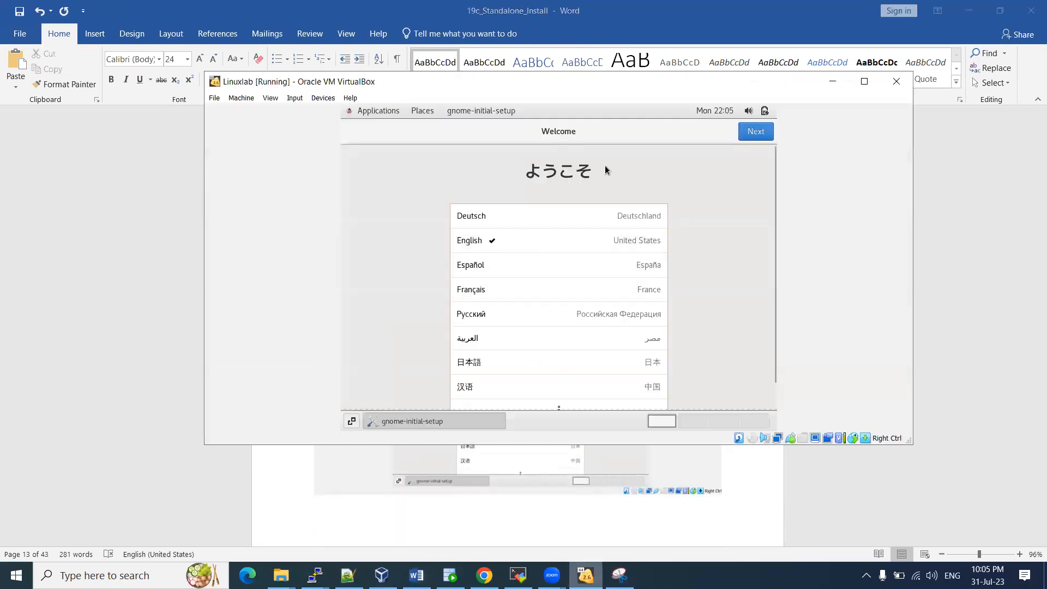
pyautogui.click(756, 131)
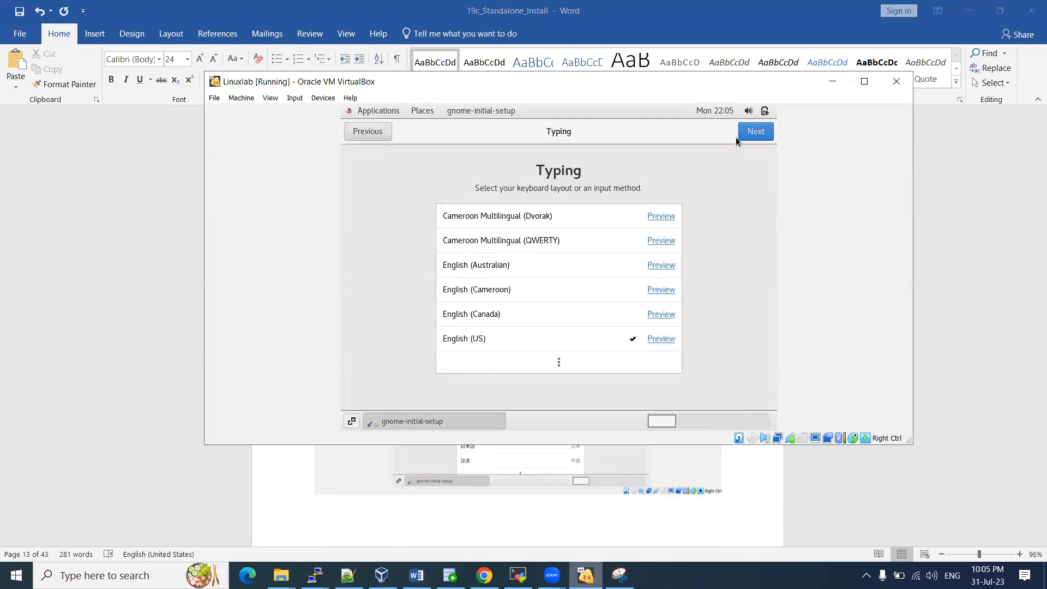
pyautogui.click(619, 575)
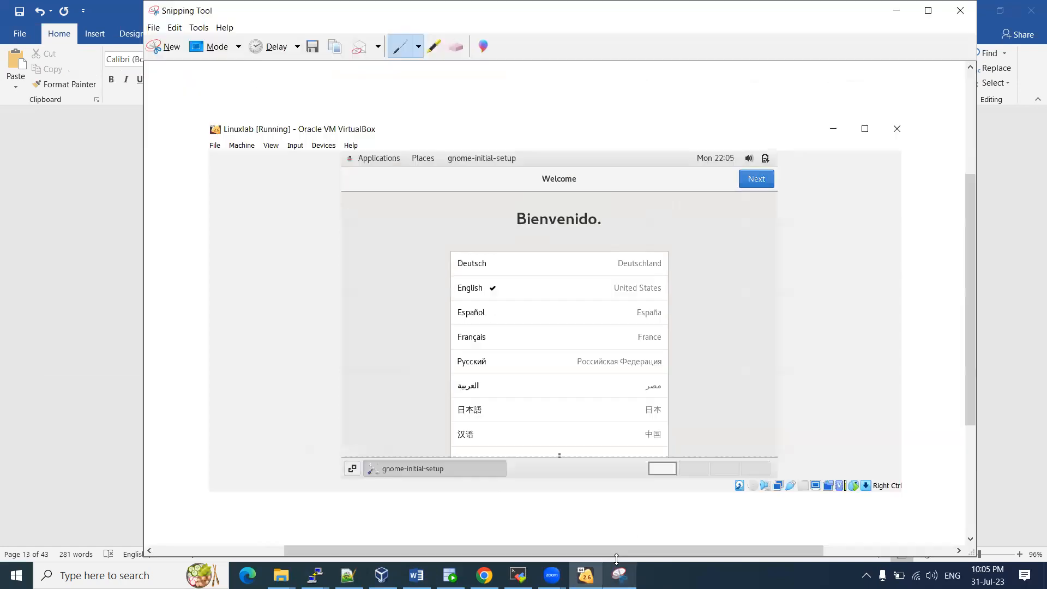
pyautogui.click(164, 47)
pyautogui.moveTo(217, 73); pyautogui.dragTo(904, 440)
pyautogui.click(416, 575)
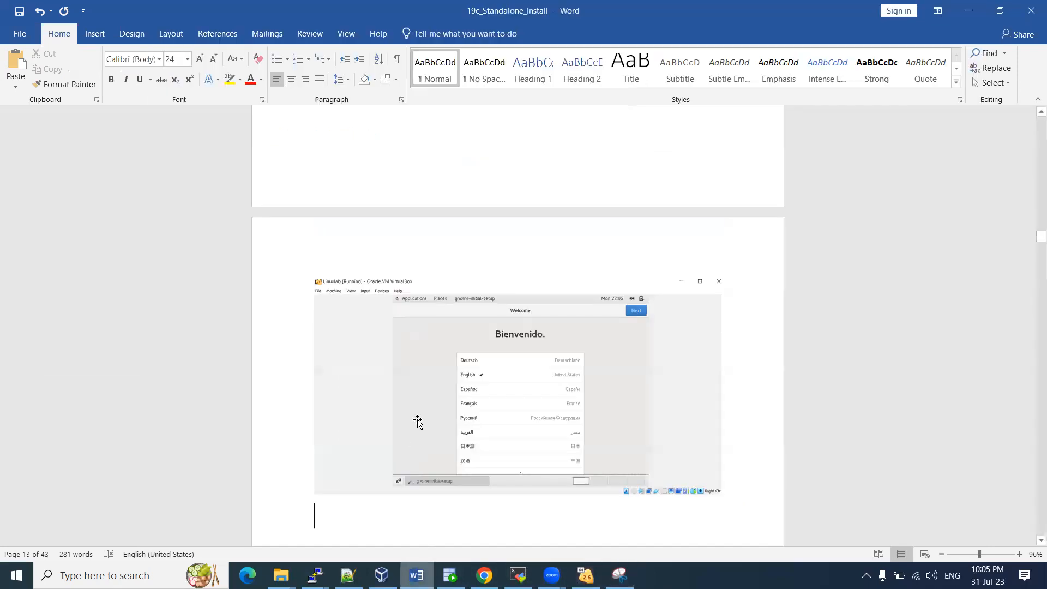
pyautogui.hotkey('ctrl', 'v')
pyautogui.scroll(-5, 417, 423)
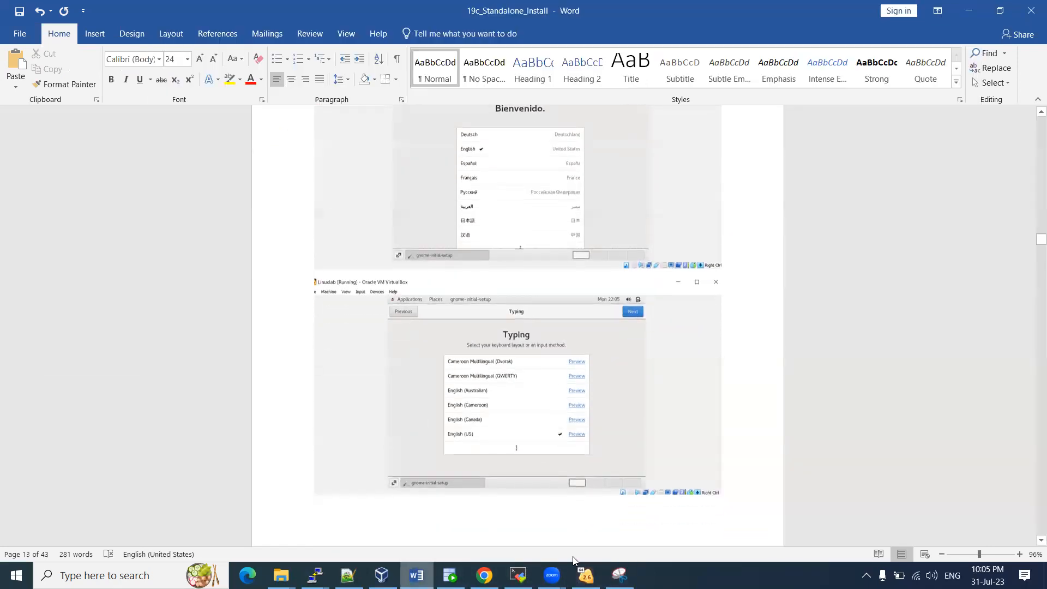
# Keep the English (US) layout, turn off Location Services, and paste the Privacy capture into Word
pyautogui.click(585, 576)
pyautogui.click(755, 133)
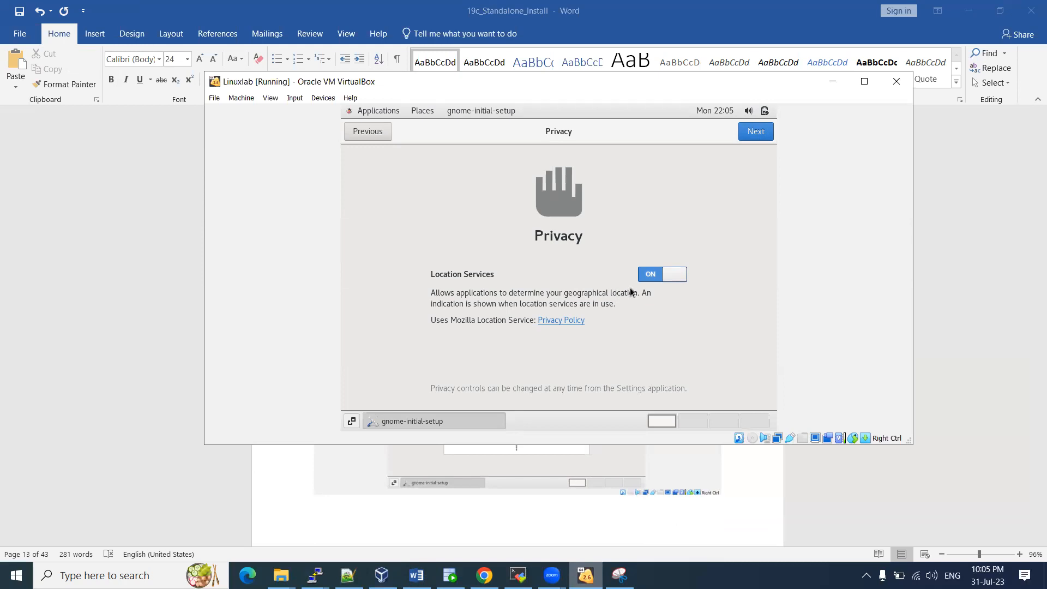
pyautogui.click(651, 278)
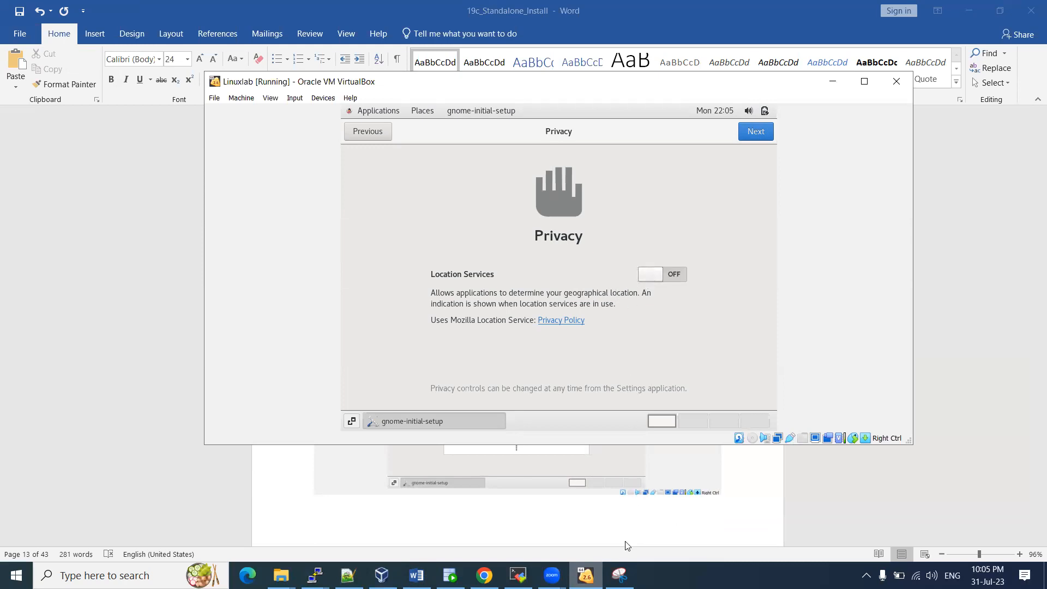
pyautogui.click(619, 576)
pyautogui.click(173, 50)
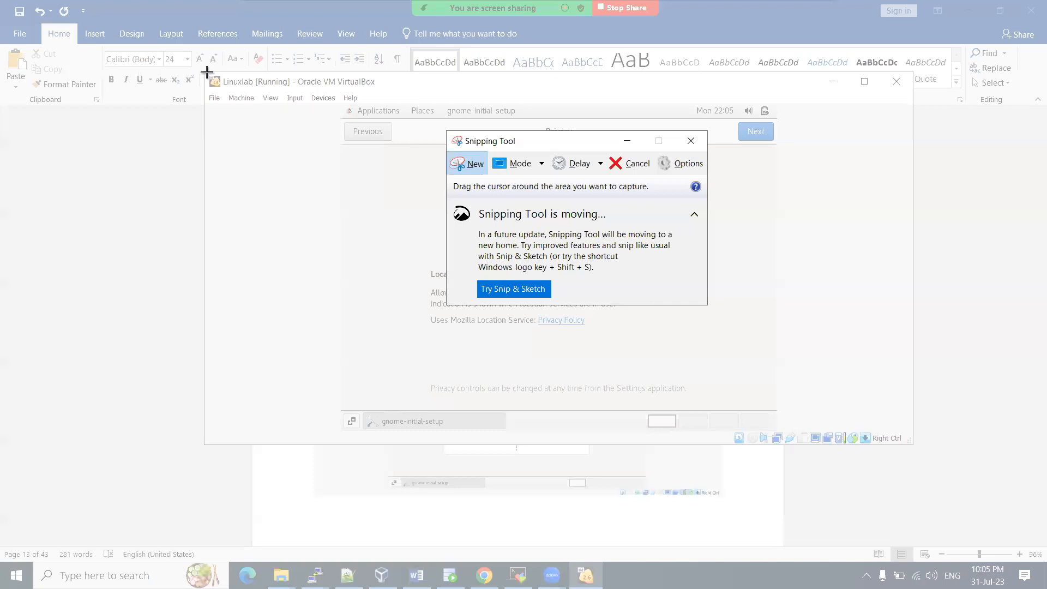
pyautogui.moveTo(206, 73); pyautogui.dragTo(910, 441)
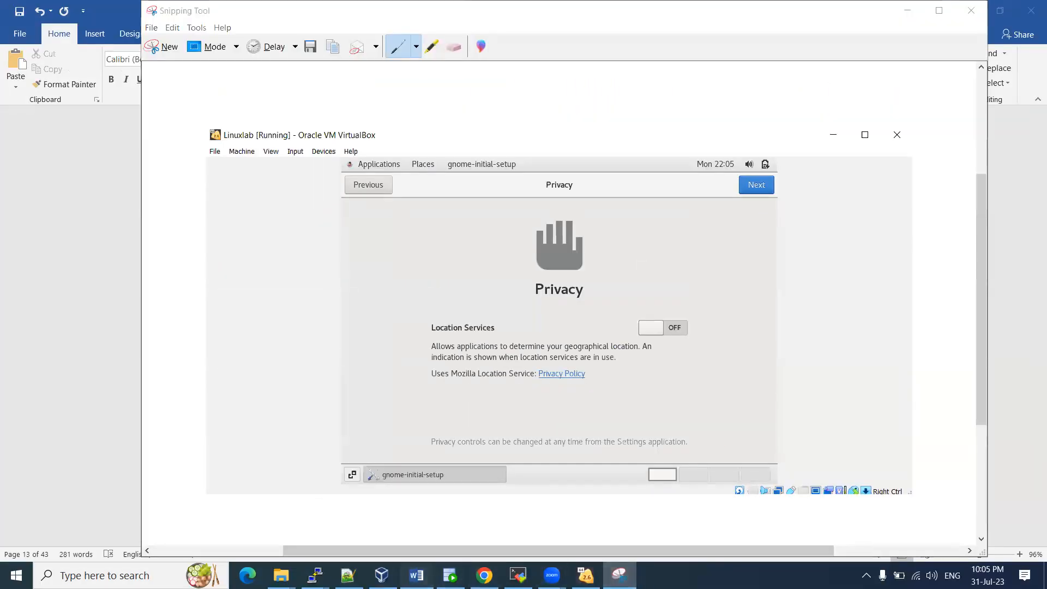
pyautogui.hotkey('alt', 'Tab')
pyautogui.hotkey('ctrl', 'v')
pyautogui.hotkey('alt', 'Tab')
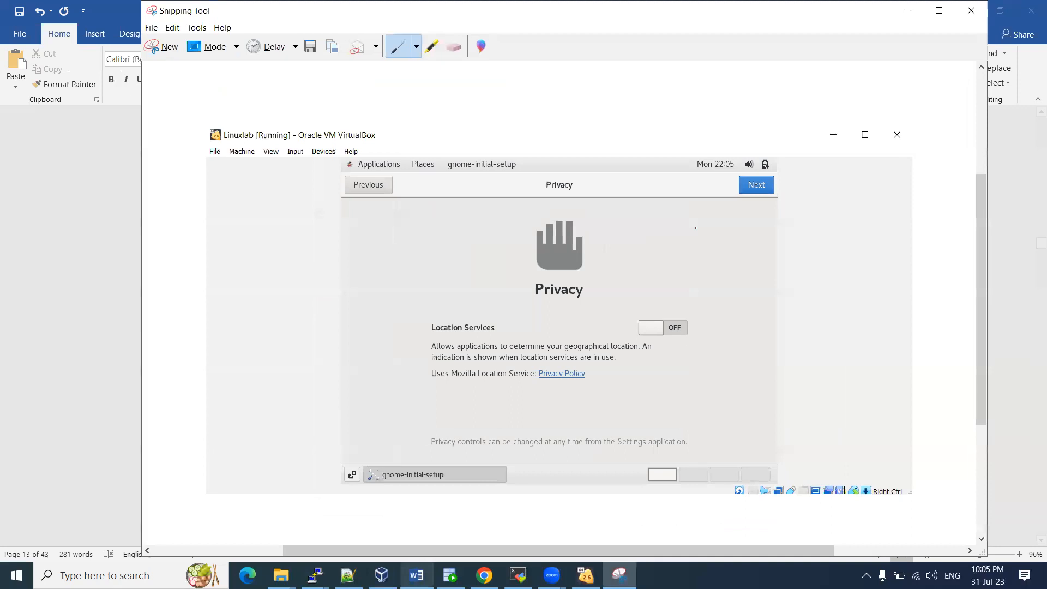
pyautogui.hotkey('alt', 'Tab')
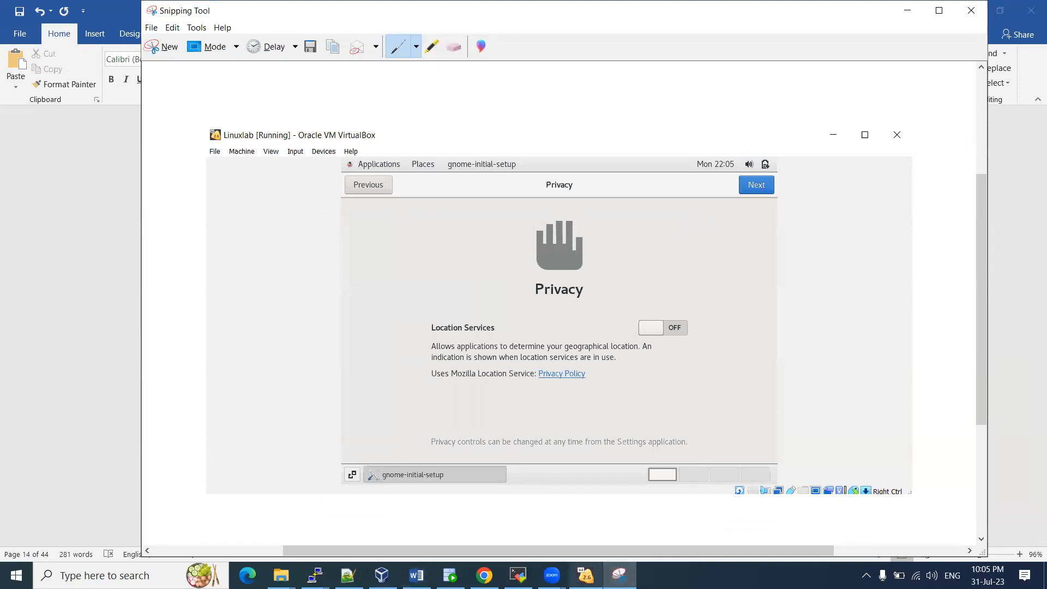
# Move past Privacy and paste a capture of the Online Accounts screen below it
pyautogui.click(757, 131)
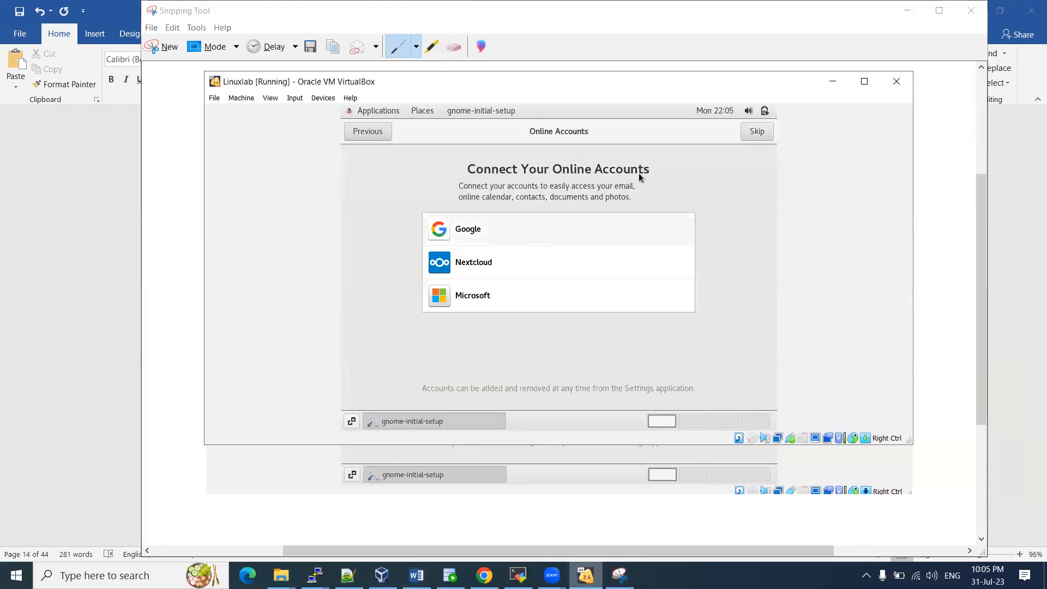
pyautogui.hotkey('alt', 'Tab')
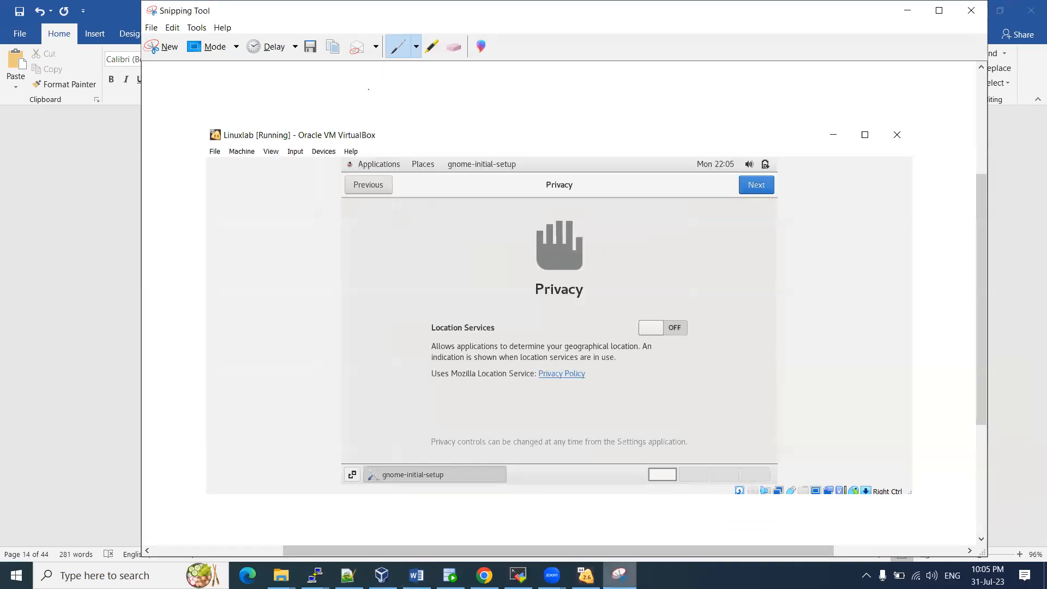
pyautogui.click(169, 54)
pyautogui.moveTo(206, 73); pyautogui.dragTo(910, 445)
pyautogui.hotkey('alt', 'Tab')
pyautogui.hotkey('ctrl', 'v')
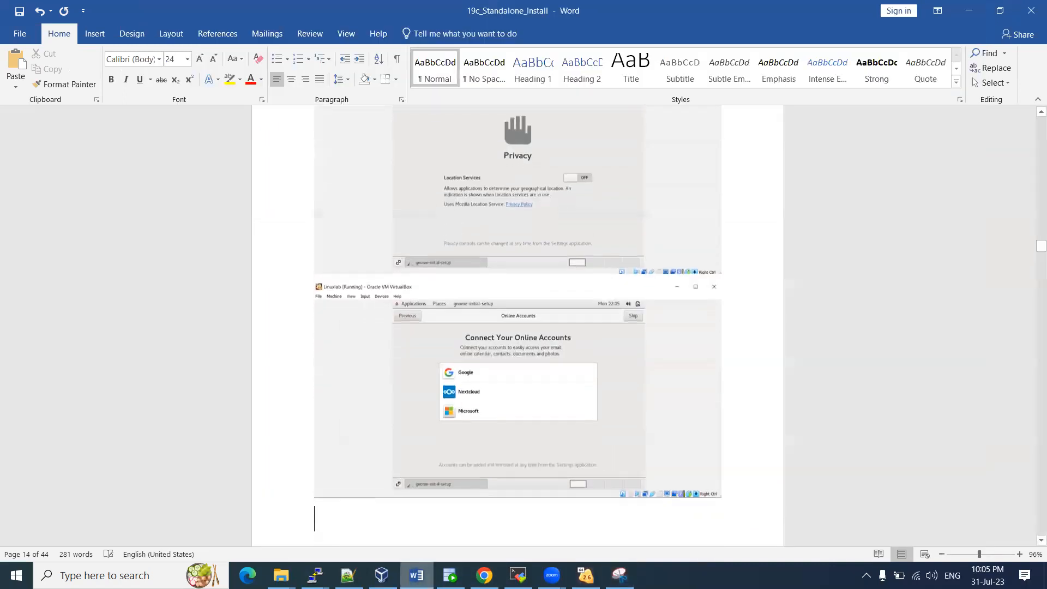
pyautogui.click(585, 575)
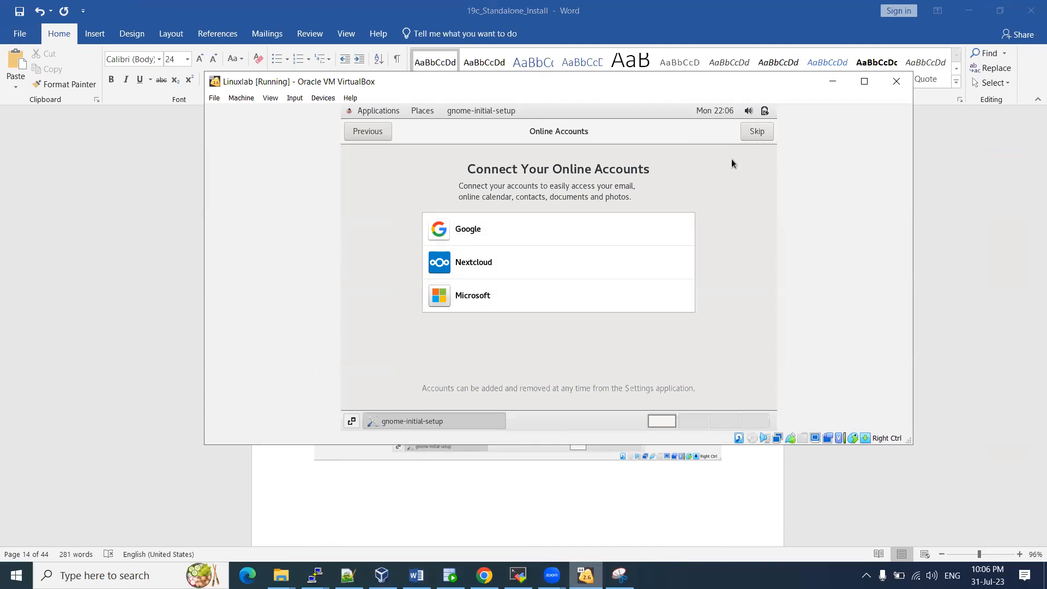
# Skip online accounts and capture the Ready to Go screen
pyautogui.click(758, 131)
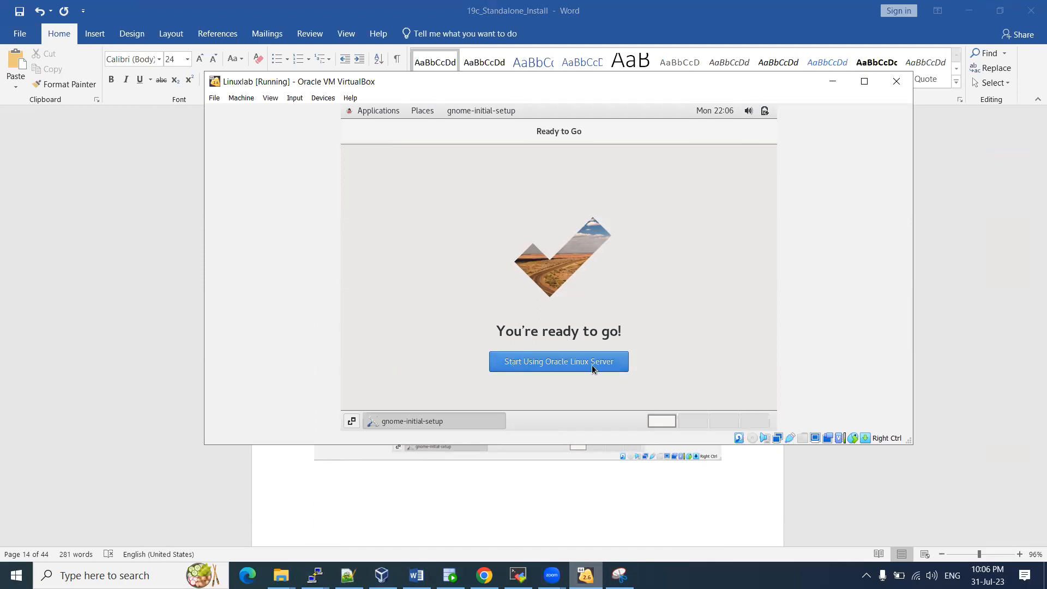
pyautogui.click(620, 572)
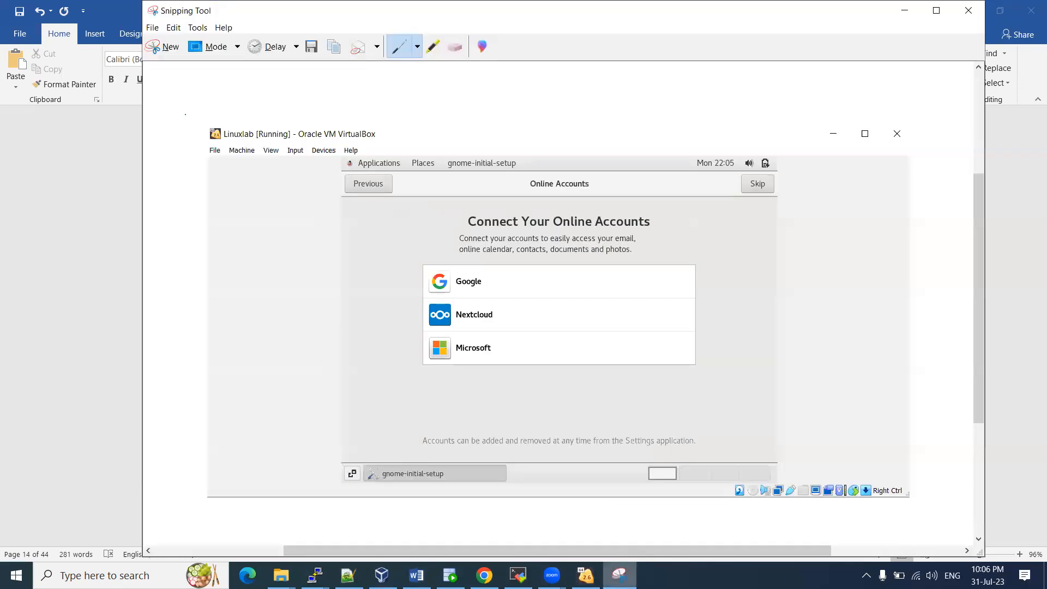
pyautogui.click(166, 50)
pyautogui.moveTo(205, 74); pyautogui.dragTo(911, 444)
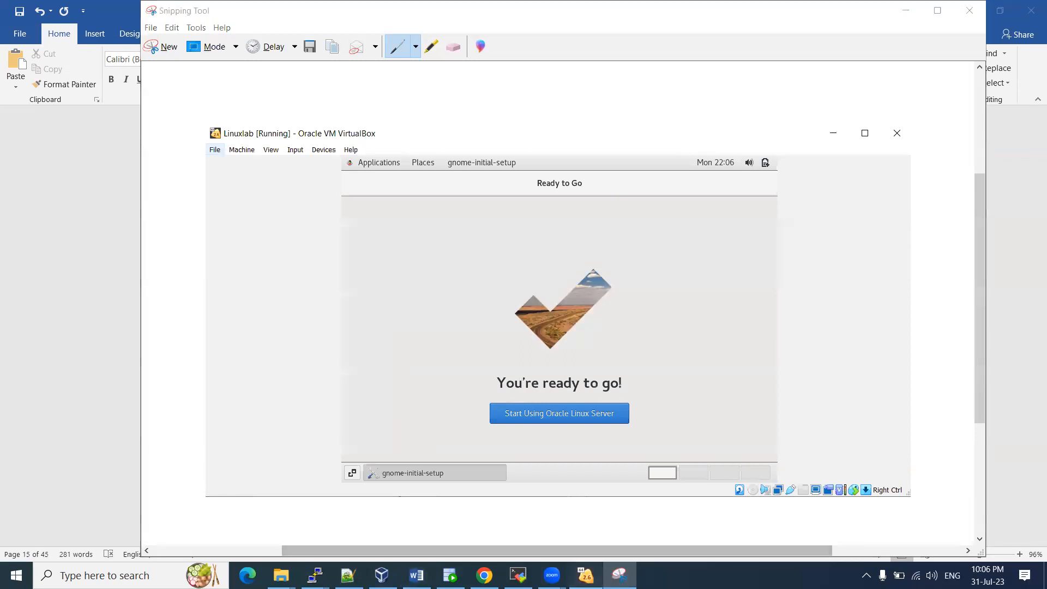
# Start Using Oracle Linux Server and paste the Getting Started help capture into Word
pyautogui.click(586, 576)
pyautogui.click(590, 361)
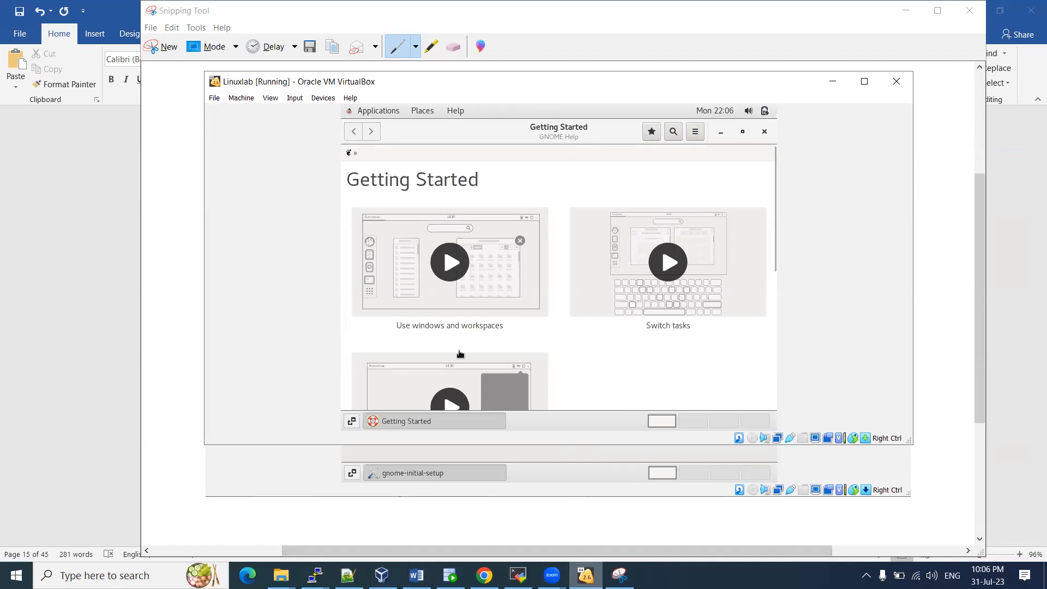
pyautogui.click(619, 575)
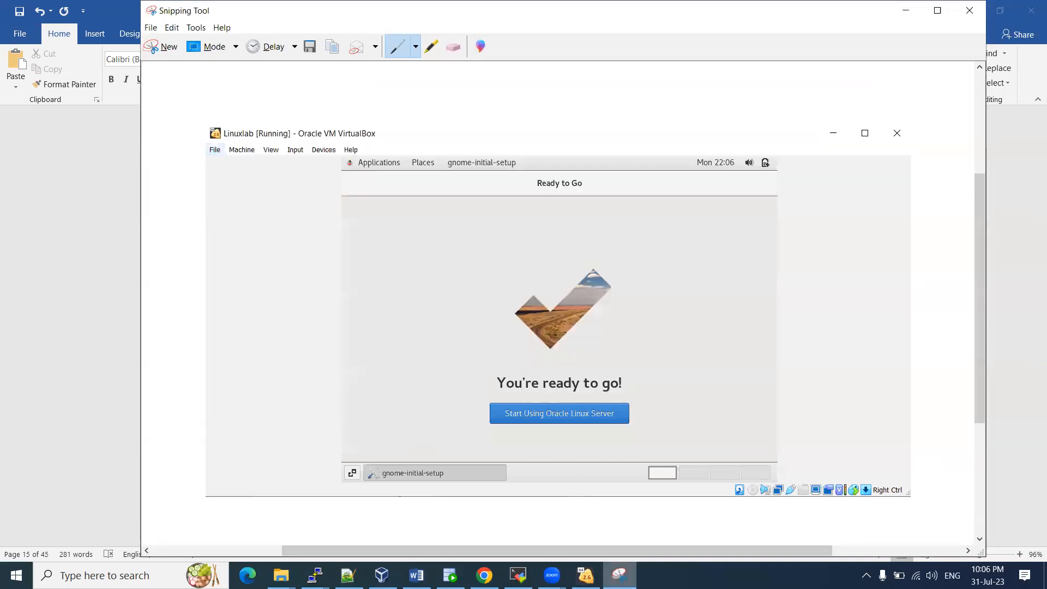
pyautogui.click(164, 56)
pyautogui.moveTo(209, 71); pyautogui.dragTo(908, 449)
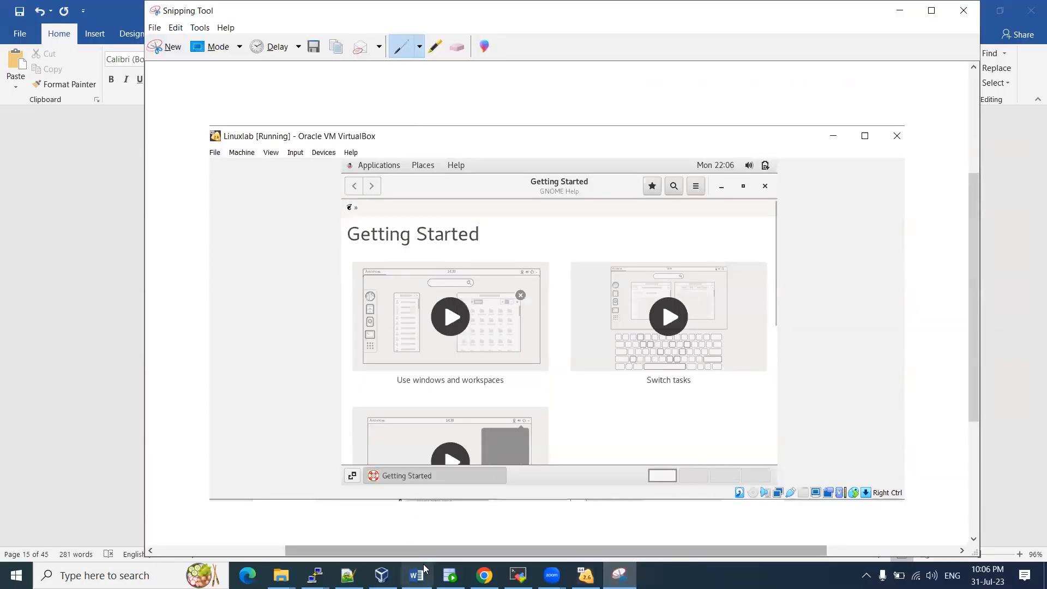
pyautogui.click(417, 575)
pyautogui.hotkey('ctrl', 'v')
# Close the Getting Started help window in the guest
pyautogui.hotkey('alt', 'Tab')
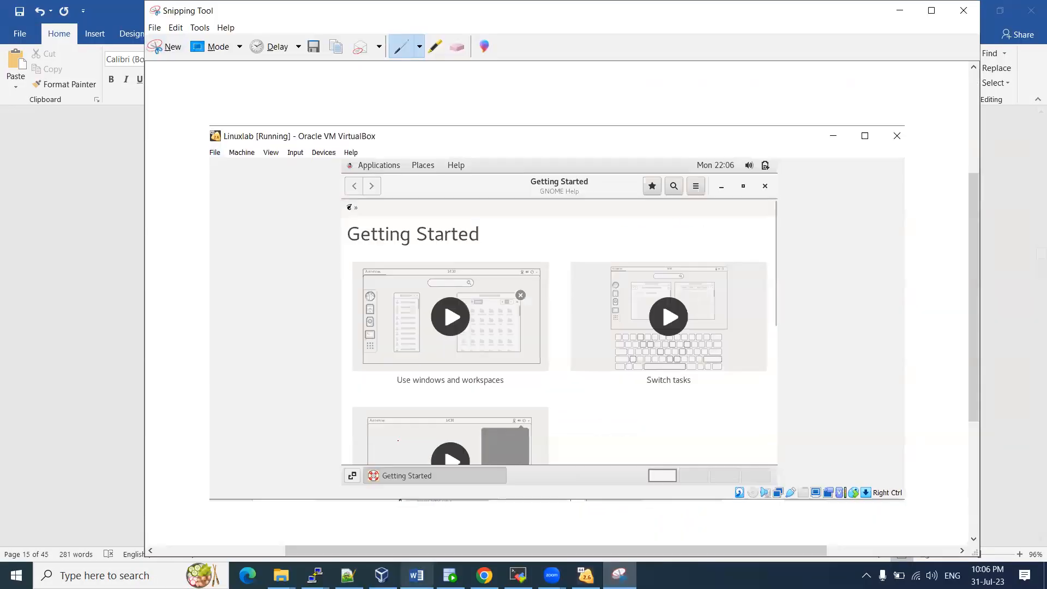
pyautogui.click(586, 575)
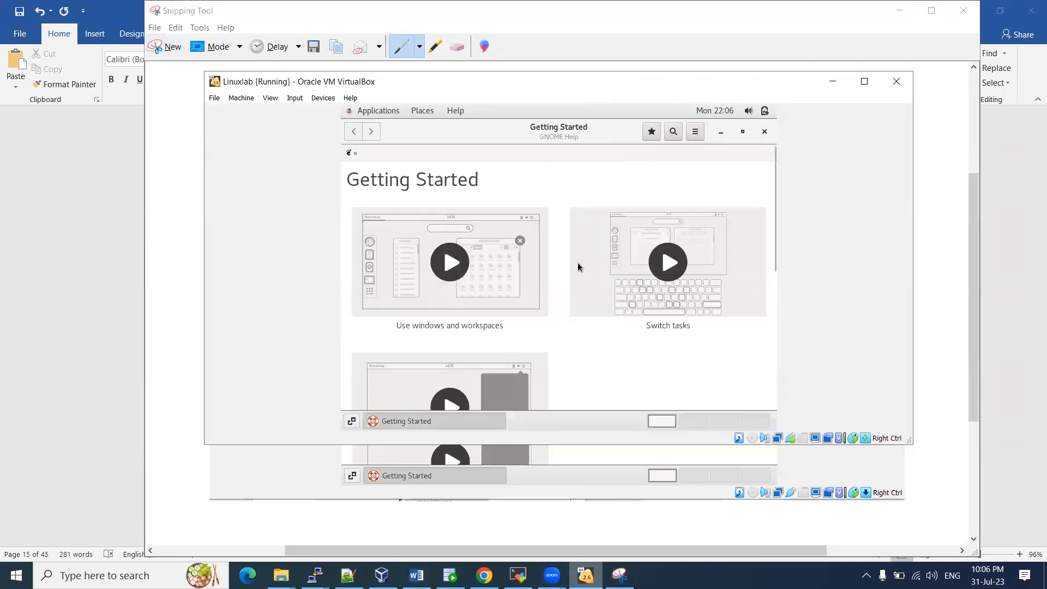
pyautogui.click(765, 133)
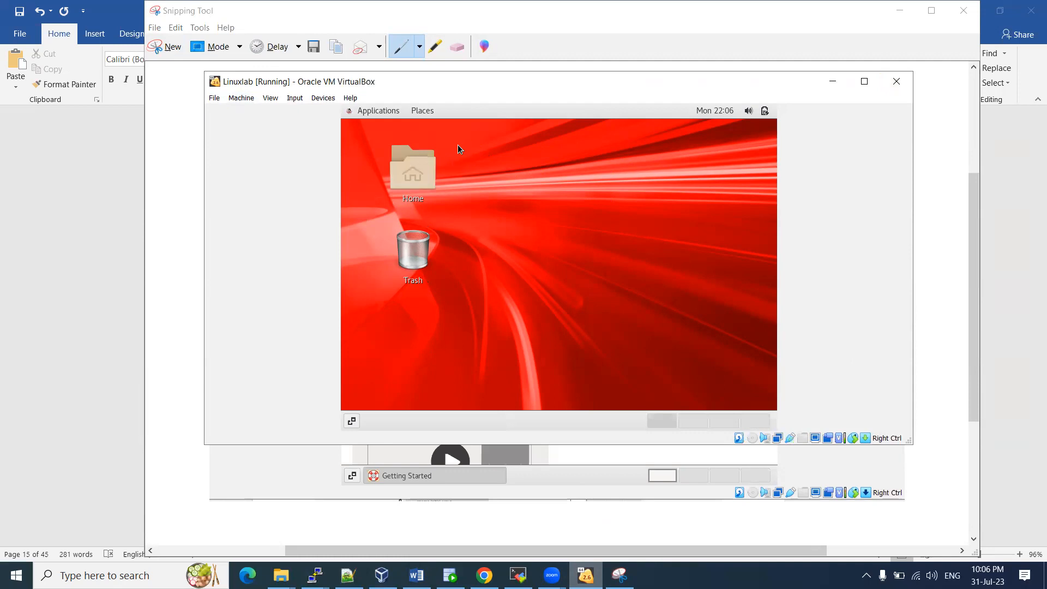
# Open a terminal from the guest desktop's context menu
pyautogui.click(424, 111)
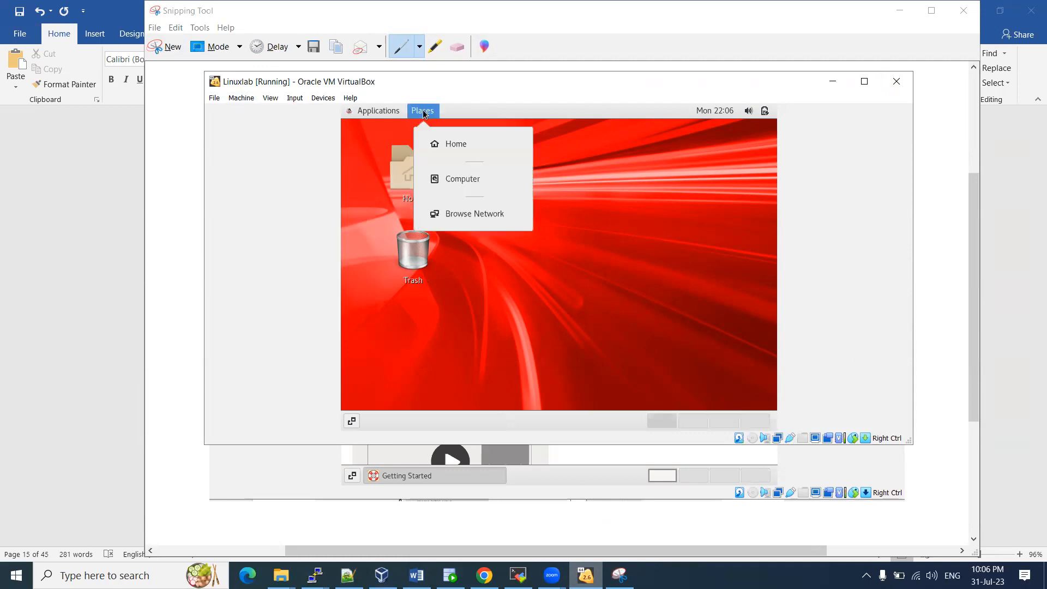
pyautogui.click(323, 99)
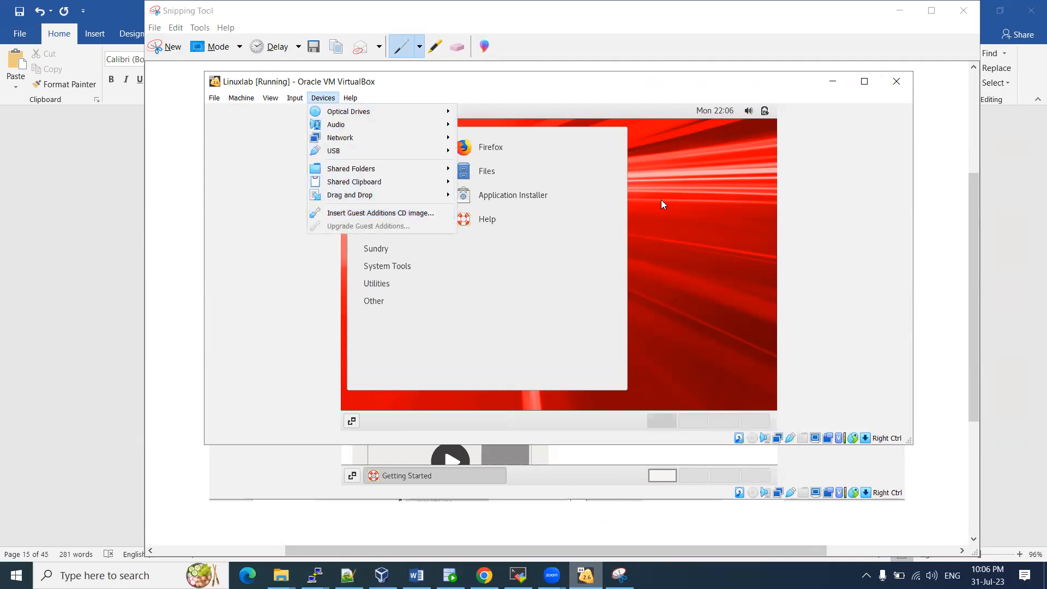
pyautogui.click(601, 194)
pyautogui.rightClick(509, 182)
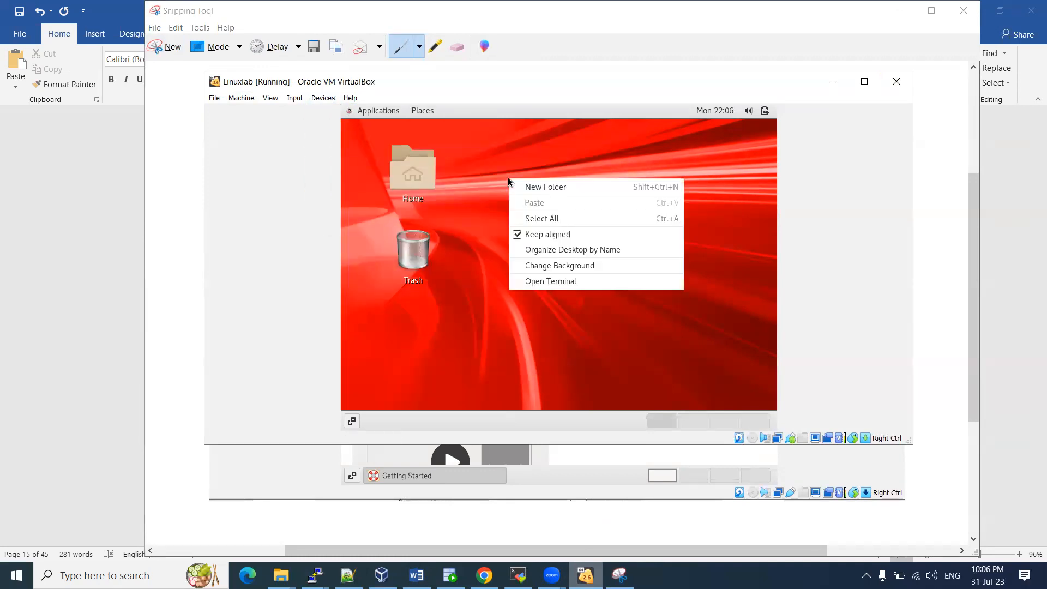
pyautogui.click(551, 281)
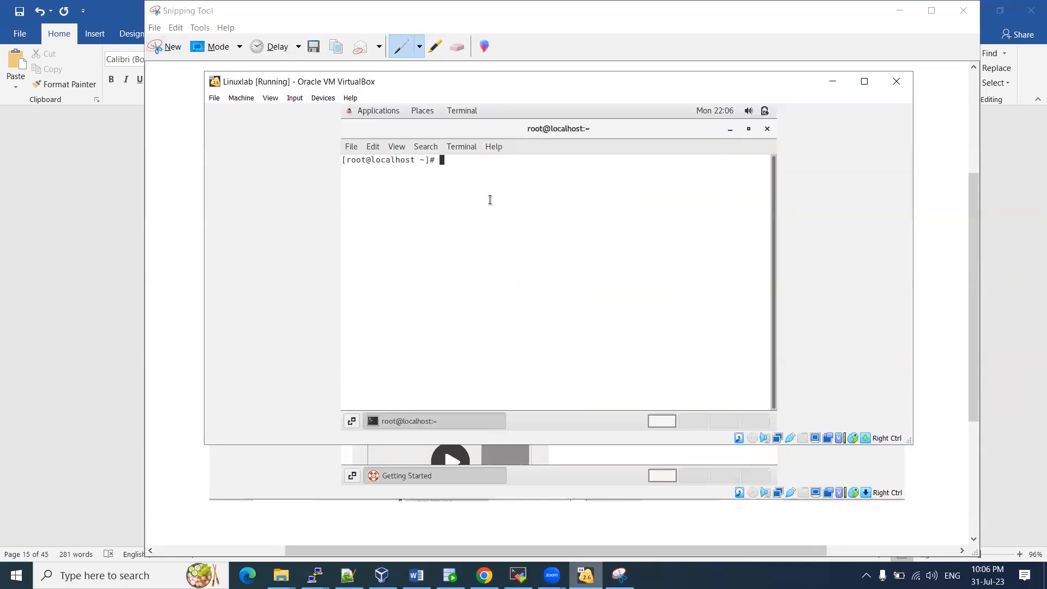
# Run hostname and df -kh in the guest terminal
pyautogui.write('hostname')
pyautogui.press('Return')
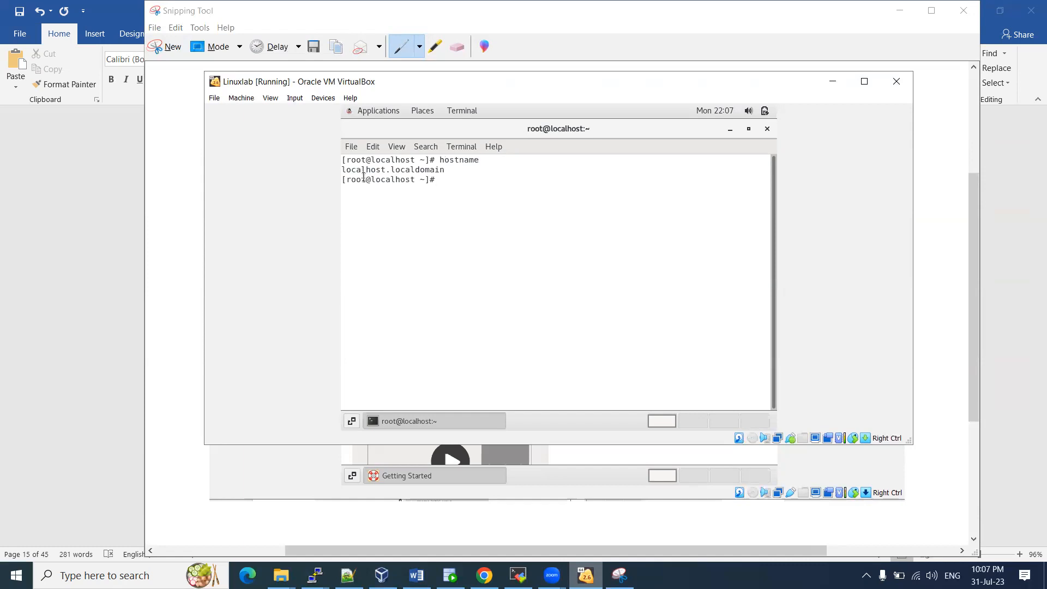
pyautogui.moveTo(342, 169); pyautogui.dragTo(383, 169)
pyautogui.write("df -kh'")
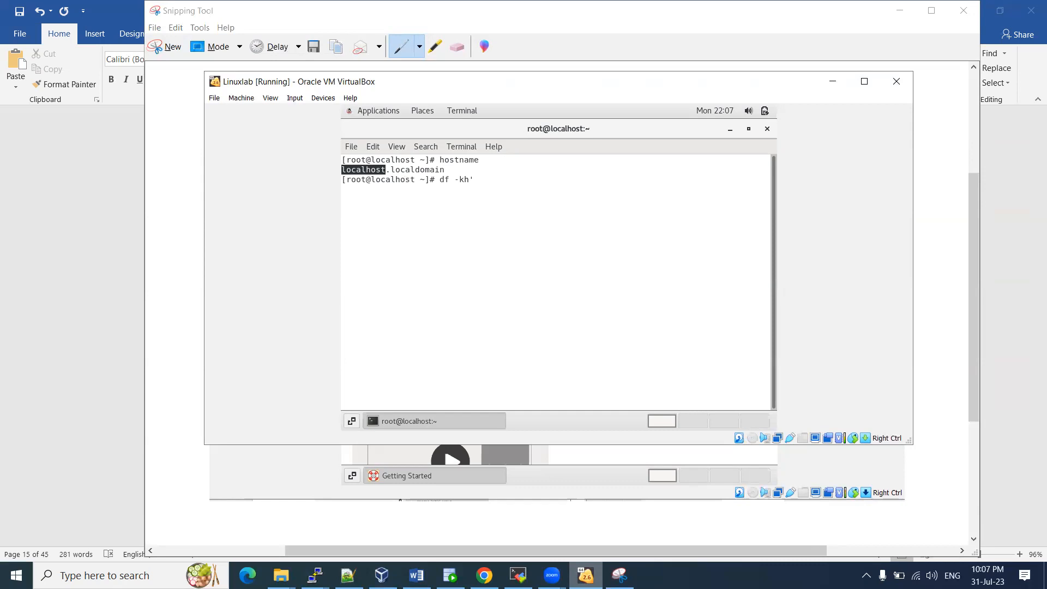
pyautogui.press('Return')
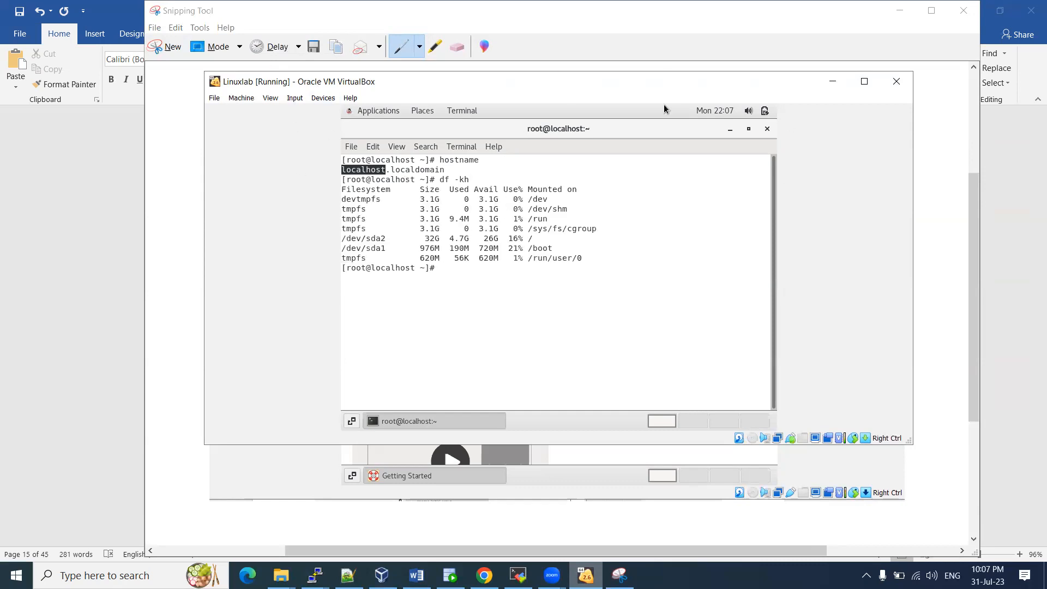
# Highlight the disk usage rows, ending on the /dev/sda2 root filesystem
pyautogui.click(864, 81)
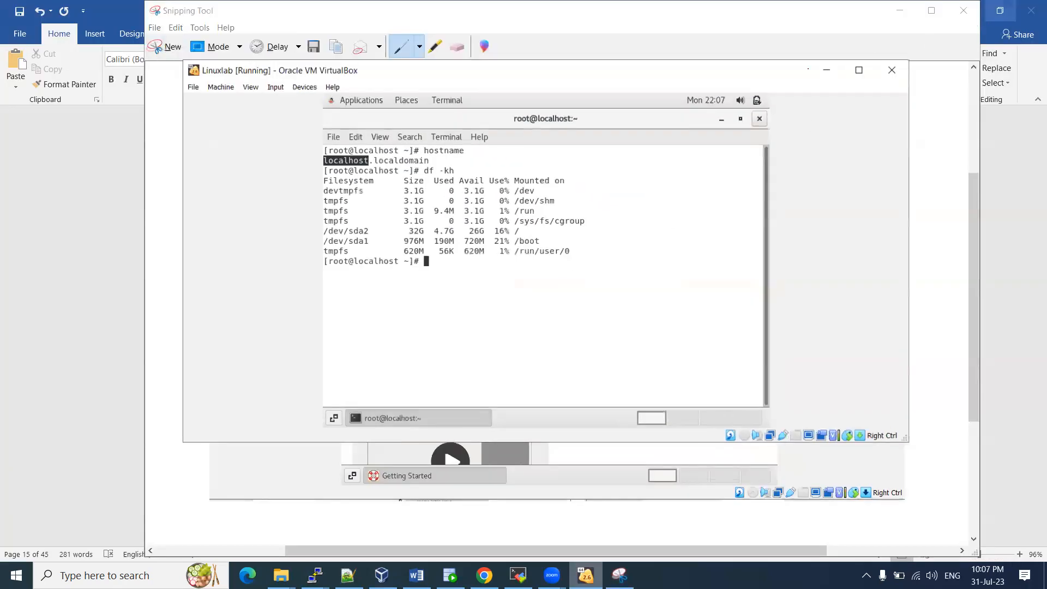
pyautogui.click(998, 8)
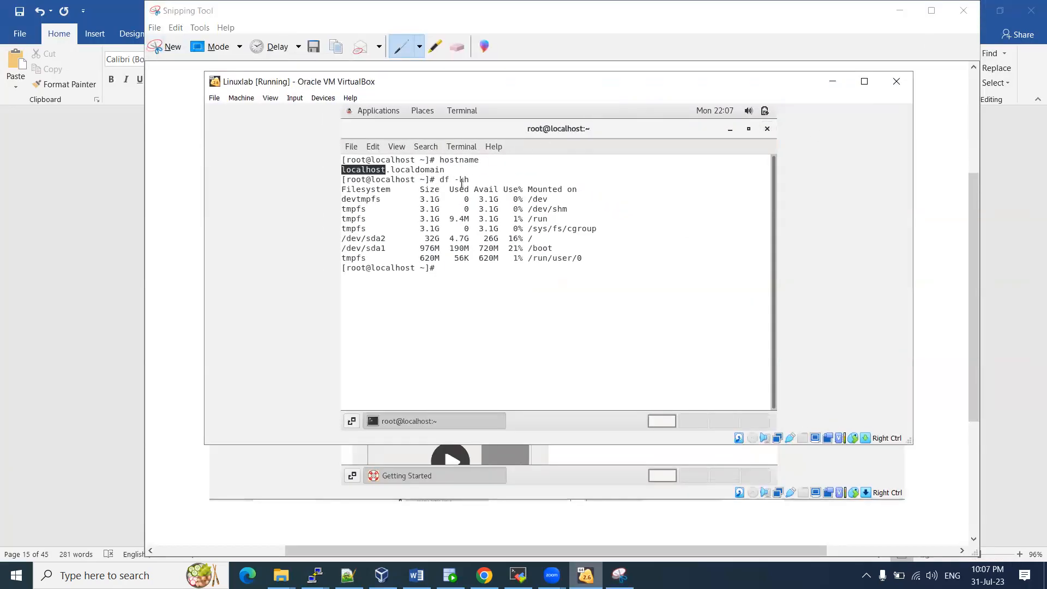
pyautogui.moveTo(401, 170); pyautogui.dragTo(474, 256)
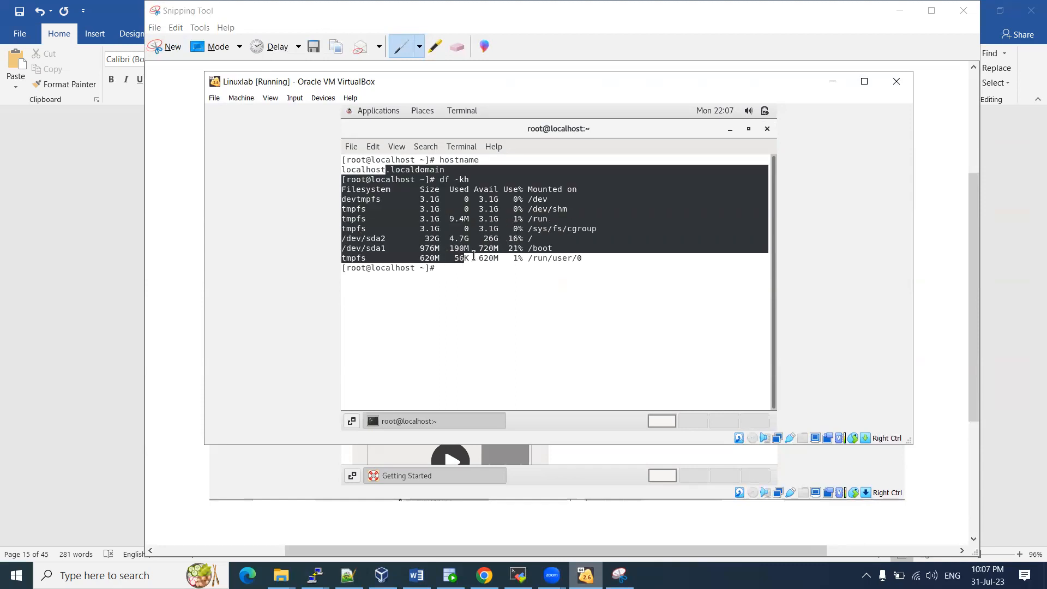
pyautogui.click(473, 256)
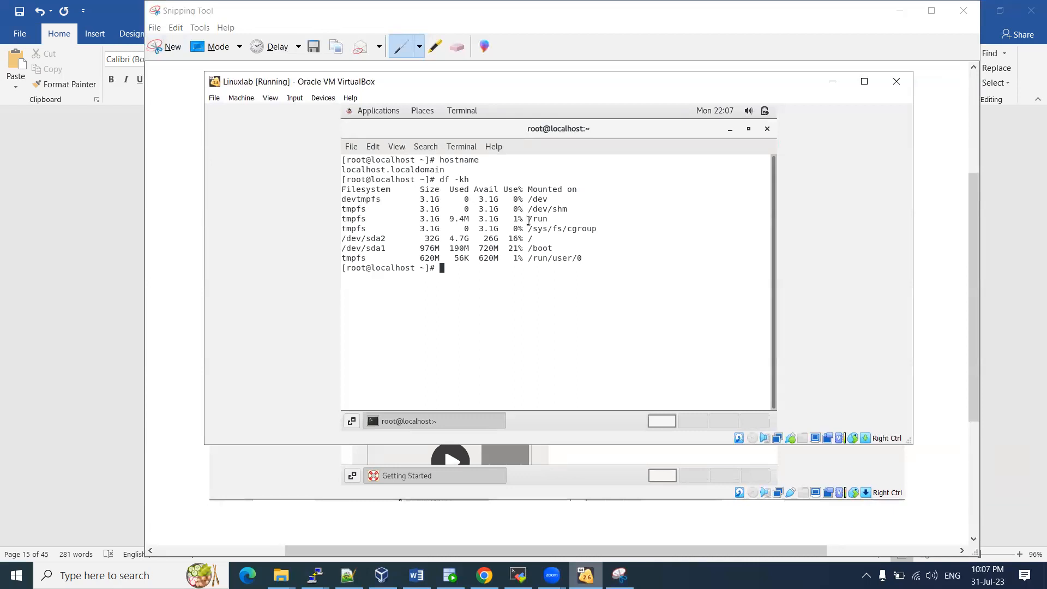
pyautogui.moveTo(538, 239); pyautogui.dragTo(429, 240)
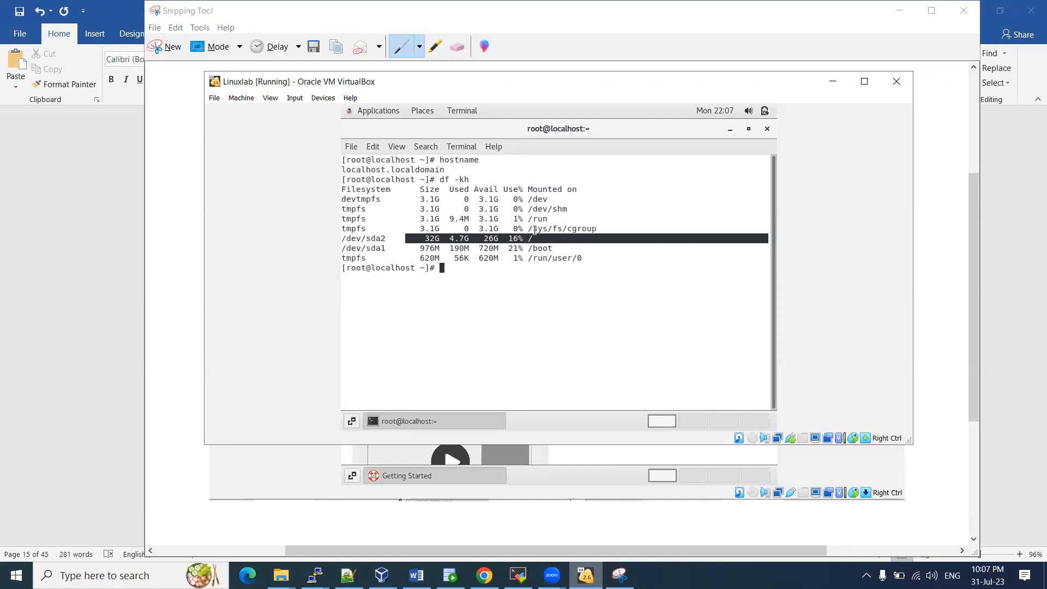
pyautogui.moveTo(436, 200); pyautogui.dragTo(517, 238)
pyautogui.moveTo(424, 238); pyautogui.dragTo(555, 238)
# Close the terminal, insert the Guest Additions CD image, and run its installer from the autorun prompt
pyautogui.click(767, 129)
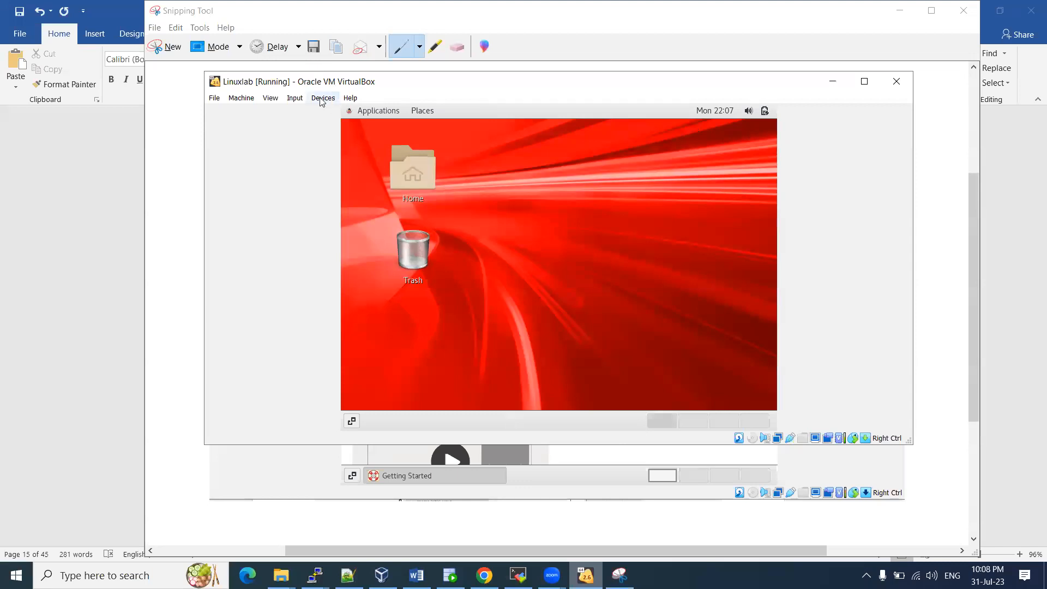
pyautogui.click(322, 101)
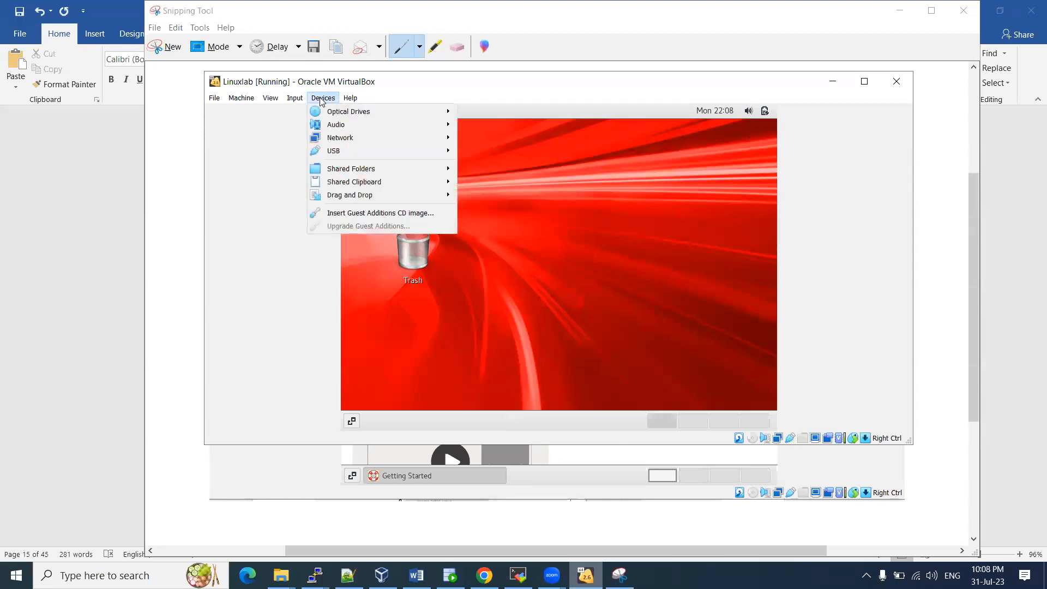
pyautogui.click(346, 213)
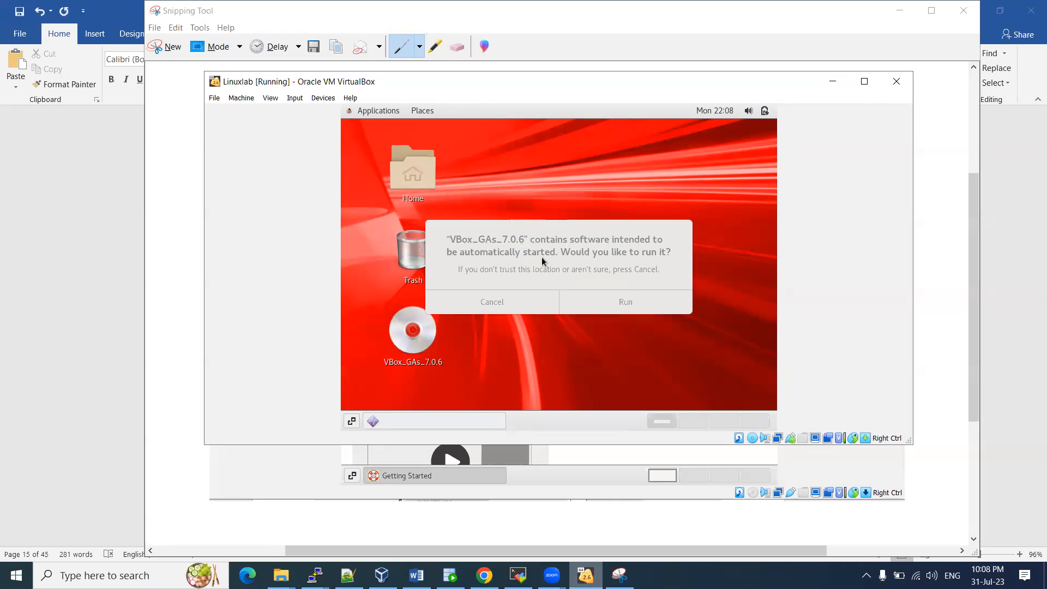
pyautogui.click(562, 266)
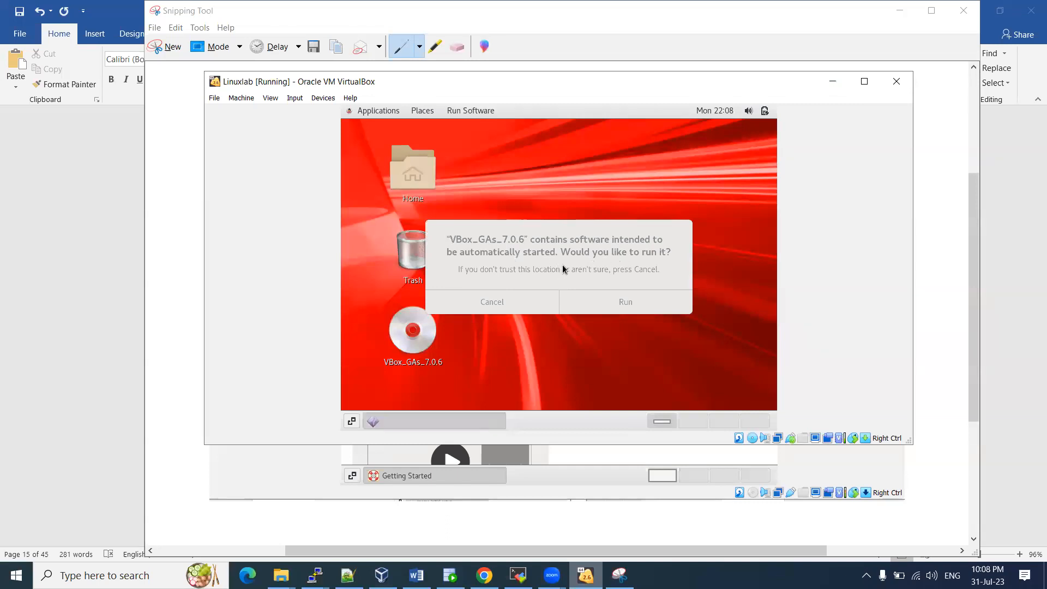
pyautogui.click(620, 303)
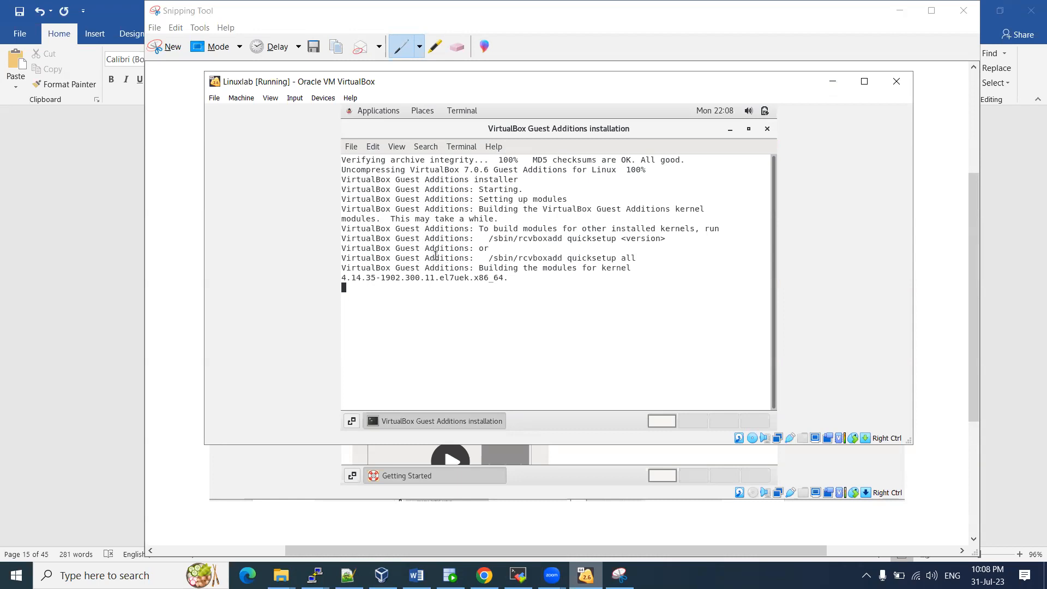
# Enable a custom terminal font and choose Courier 10 Pitch Bold via a 'cou' search
pyautogui.click(374, 148)
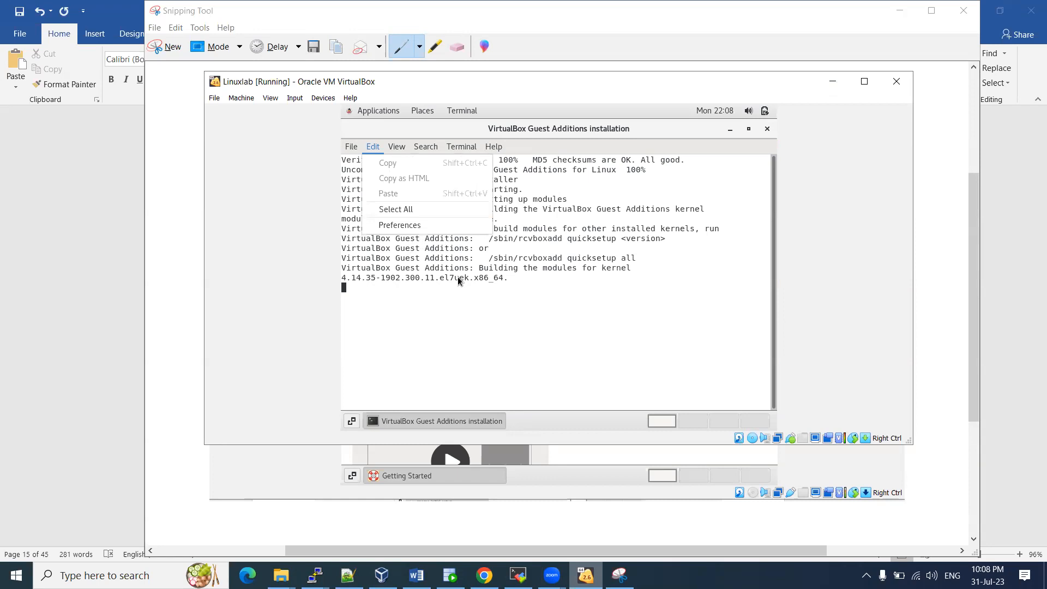
pyautogui.click(400, 225)
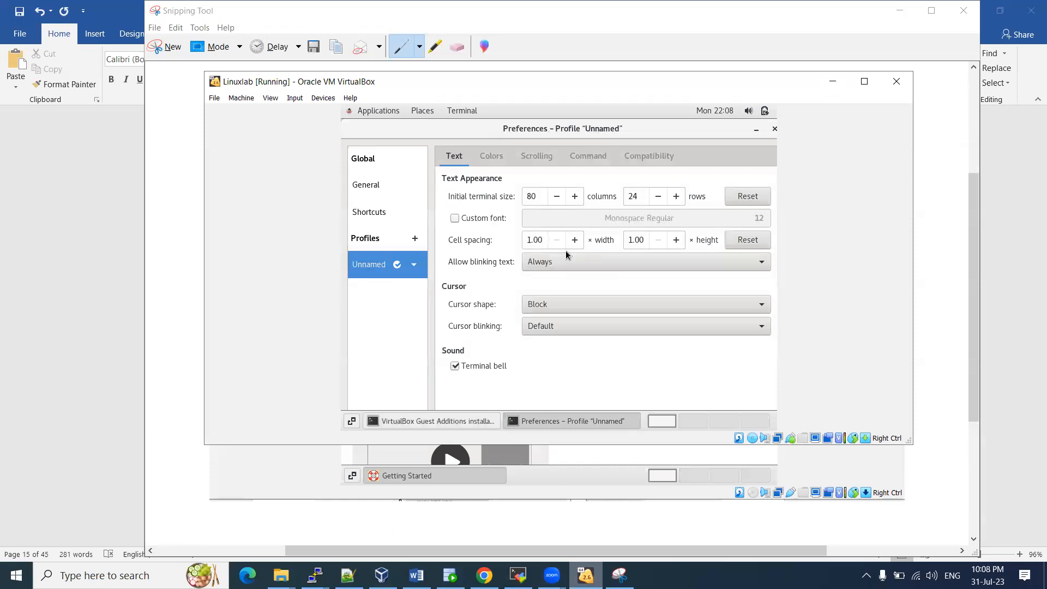
pyautogui.click(477, 220)
pyautogui.click(580, 219)
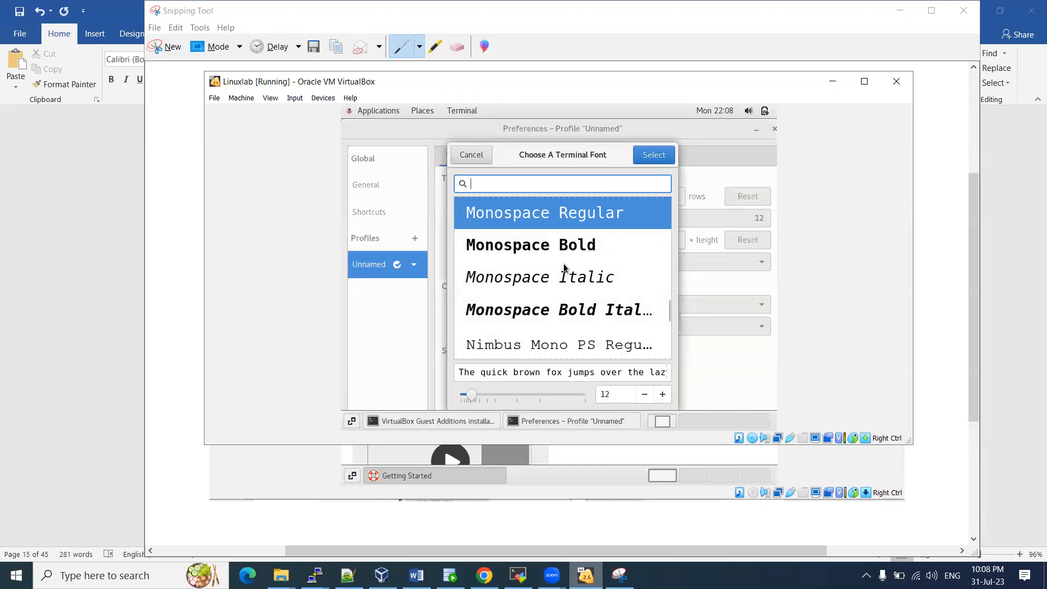
pyautogui.write('con')
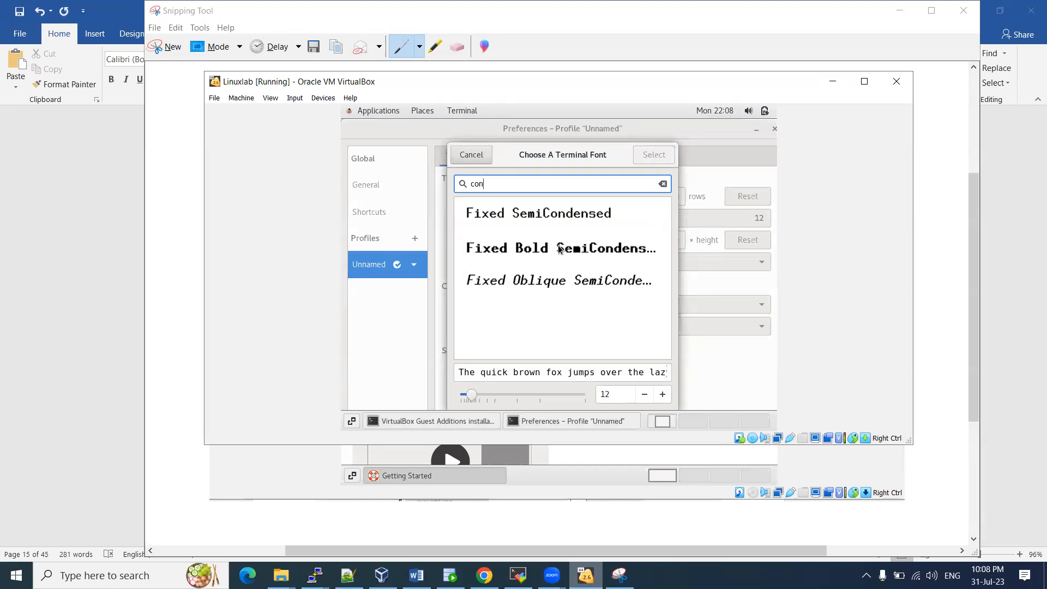
pyautogui.press('BackSpace')
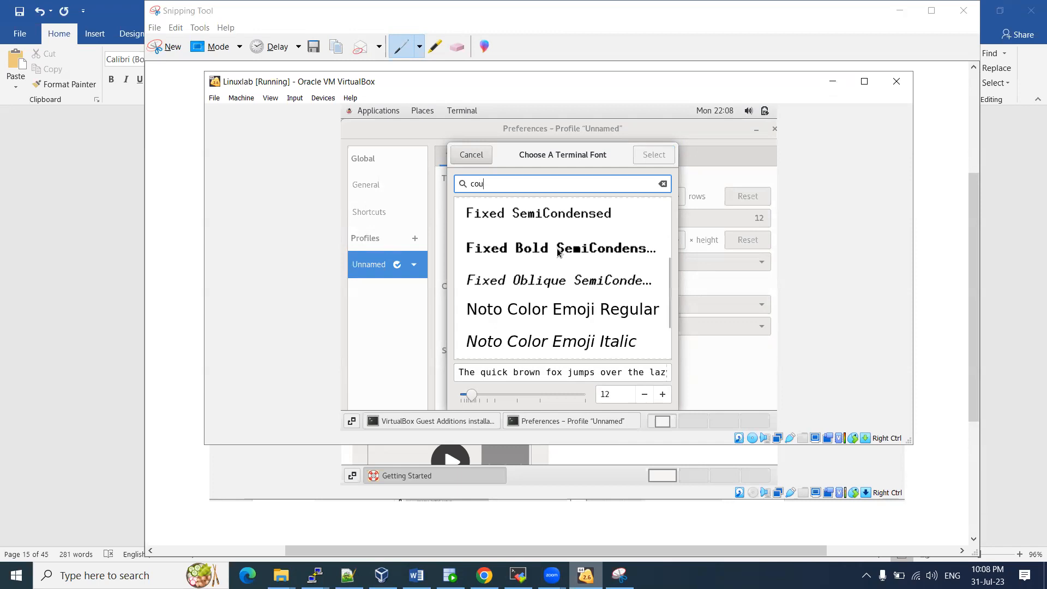
pyautogui.write('u')
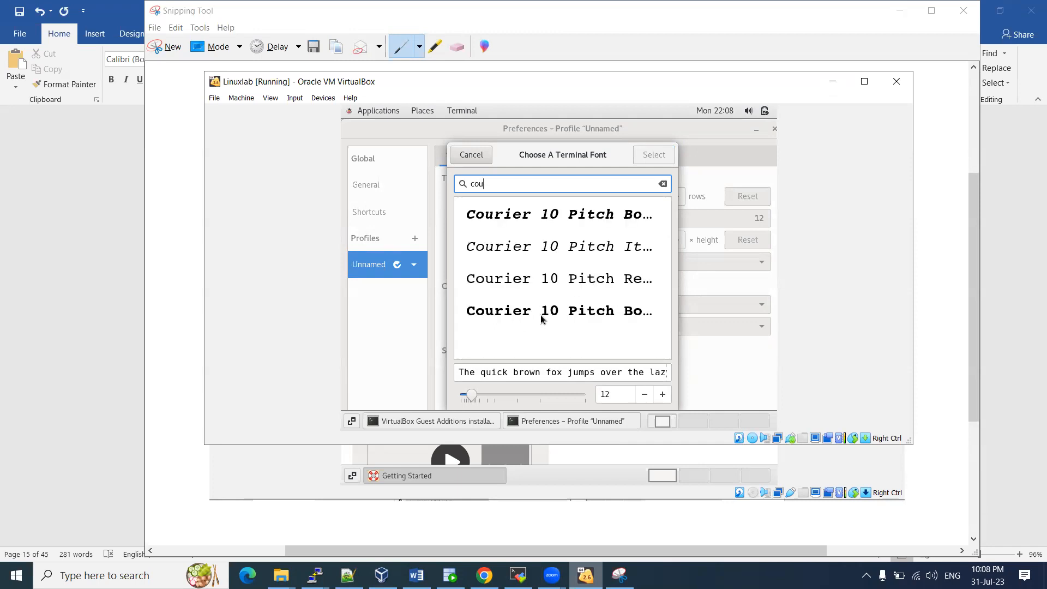
pyautogui.click(548, 316)
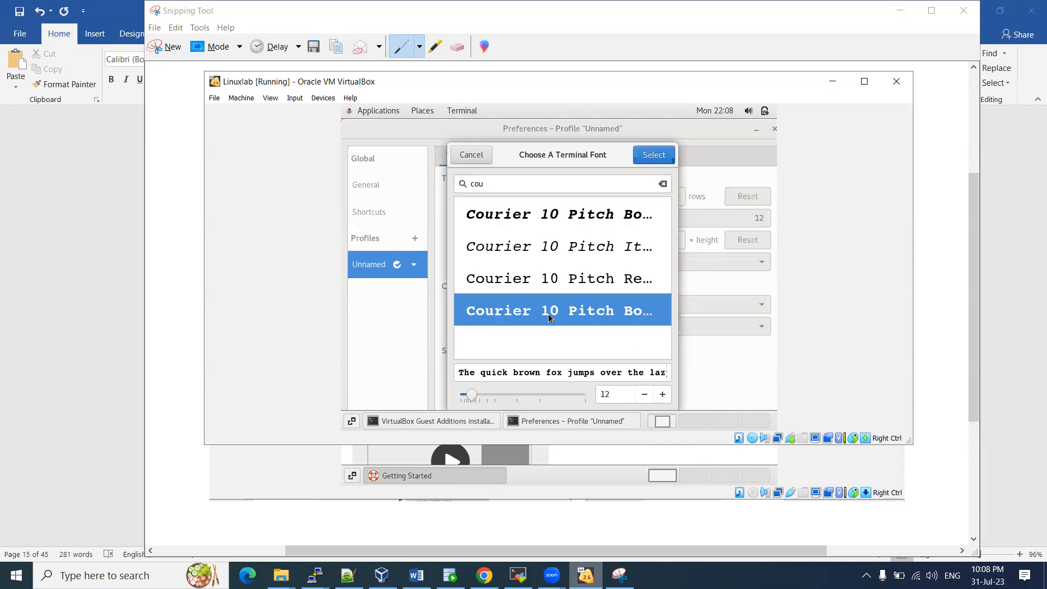
pyautogui.click(651, 156)
# Set the Courier 10 Pitch Bold font size to 16
pyautogui.click(612, 219)
pyautogui.click(663, 395)
pyautogui.click(662, 395)
pyautogui.click(662, 394)
pyautogui.click(662, 395)
pyautogui.click(662, 394)
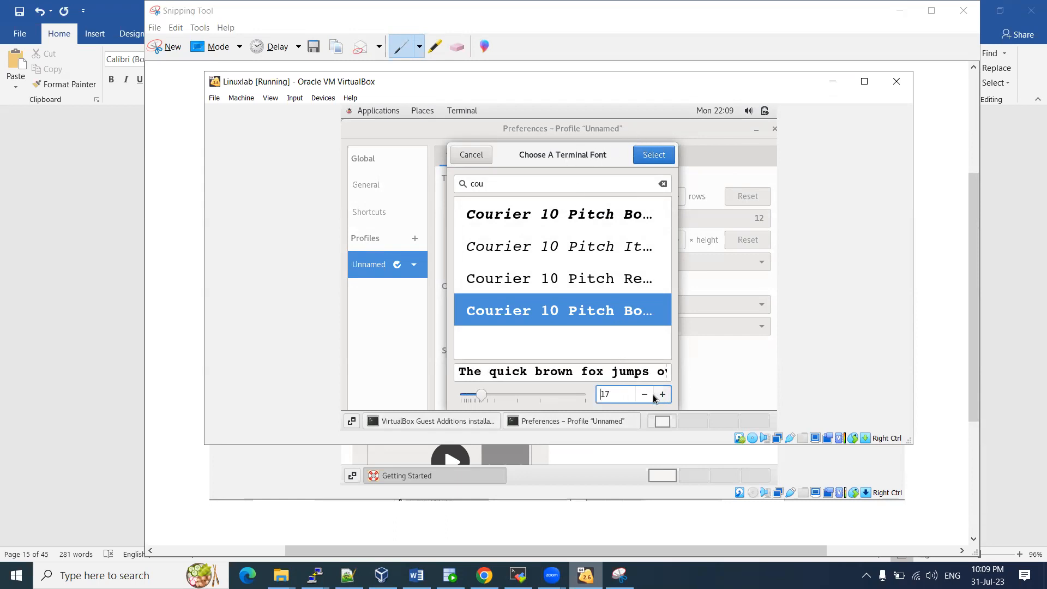
pyautogui.click(648, 394)
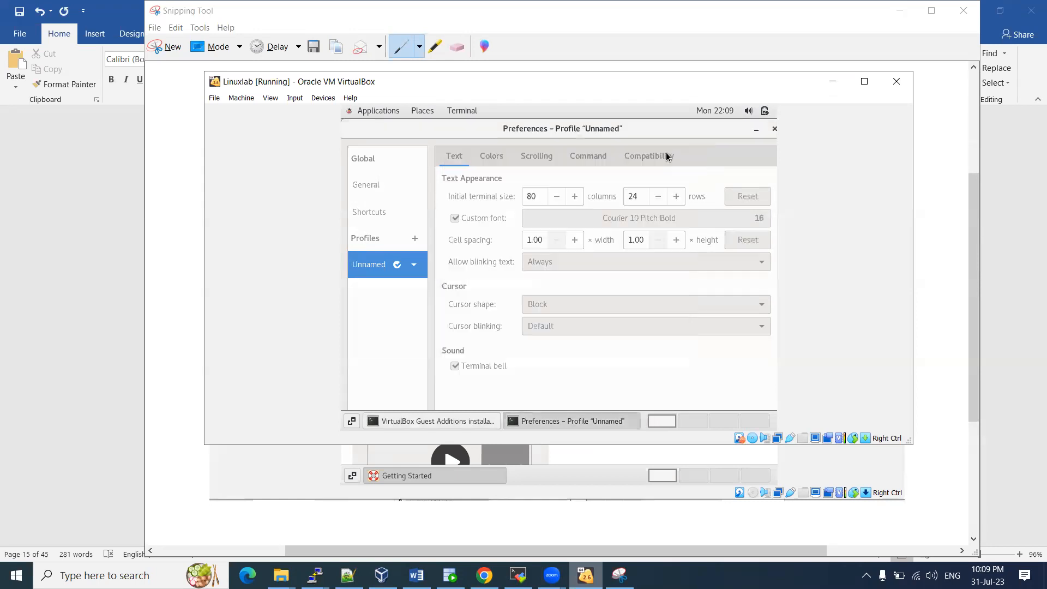
pyautogui.click(665, 155)
# Move the Preferences dialog aside, widen the VM window, then maximise it to fill the screen
pyautogui.moveTo(582, 139); pyautogui.dragTo(532, 224)
pyautogui.moveTo(633, 201); pyautogui.dragTo(438, 131)
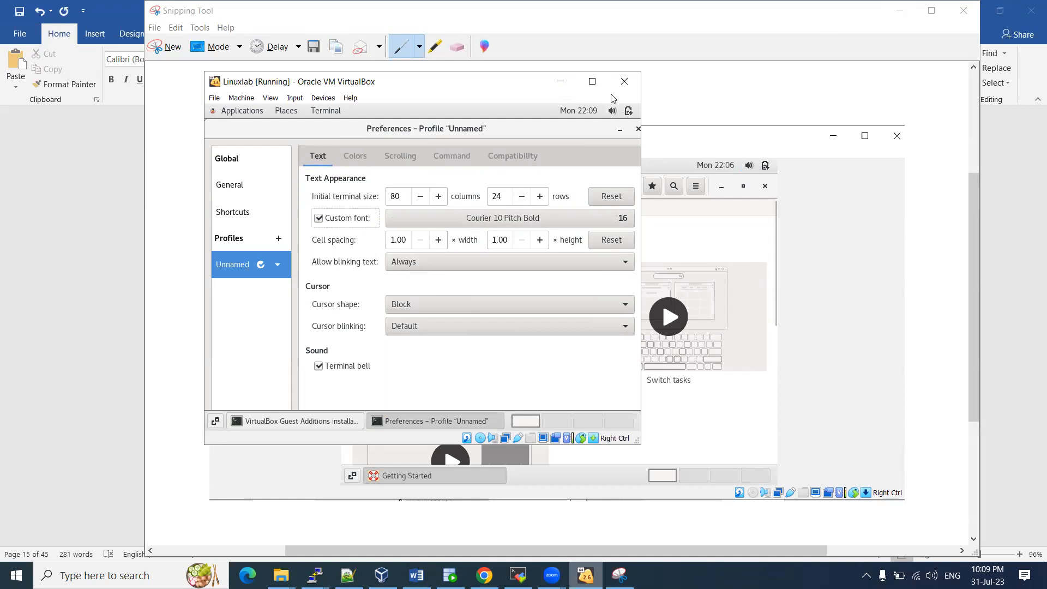
pyautogui.moveTo(641, 166); pyautogui.dragTo(792, 166)
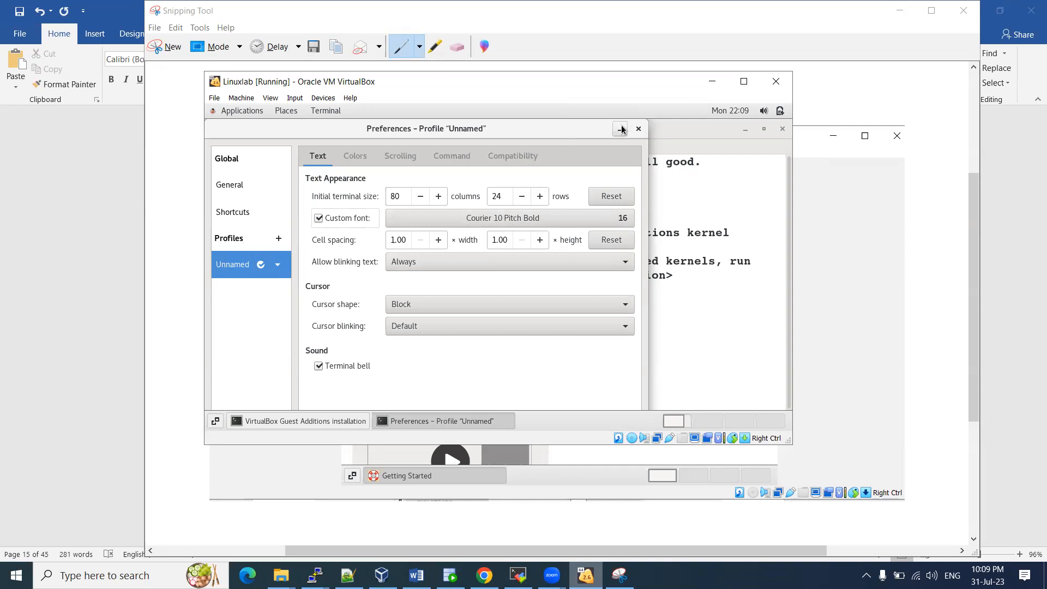
pyautogui.click(743, 81)
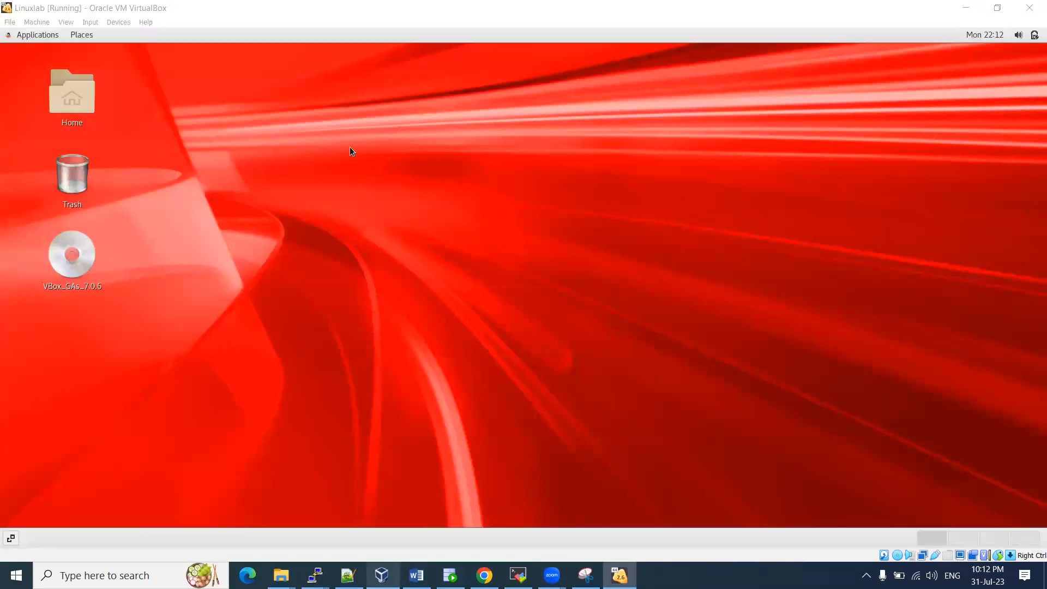
# Dismiss the Devices menu and right-click the guest desktop to show New Folder and Open Terminal options
pyautogui.click(113, 24)
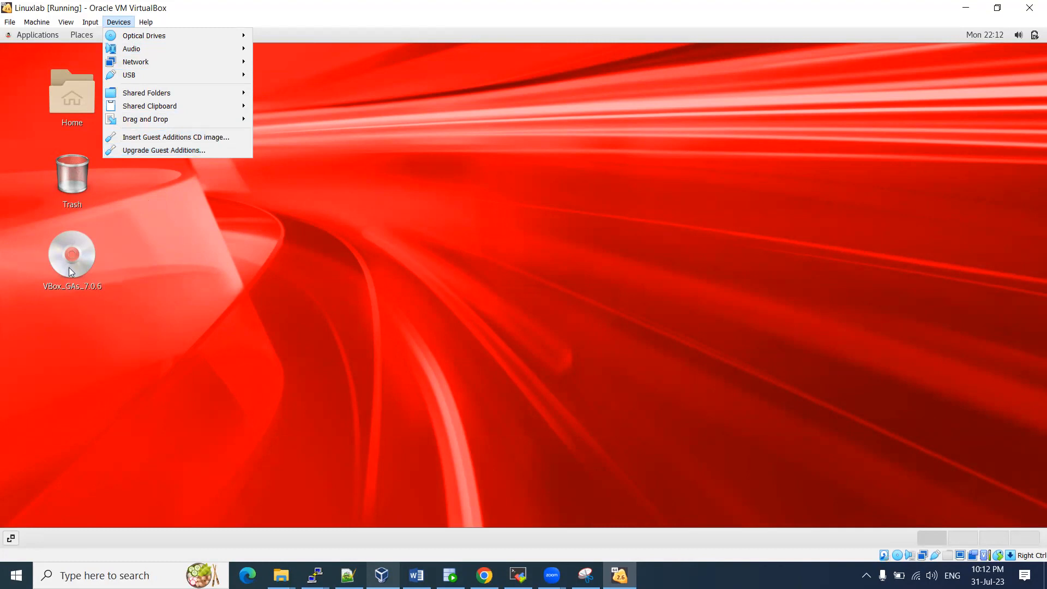
pyautogui.click(293, 137)
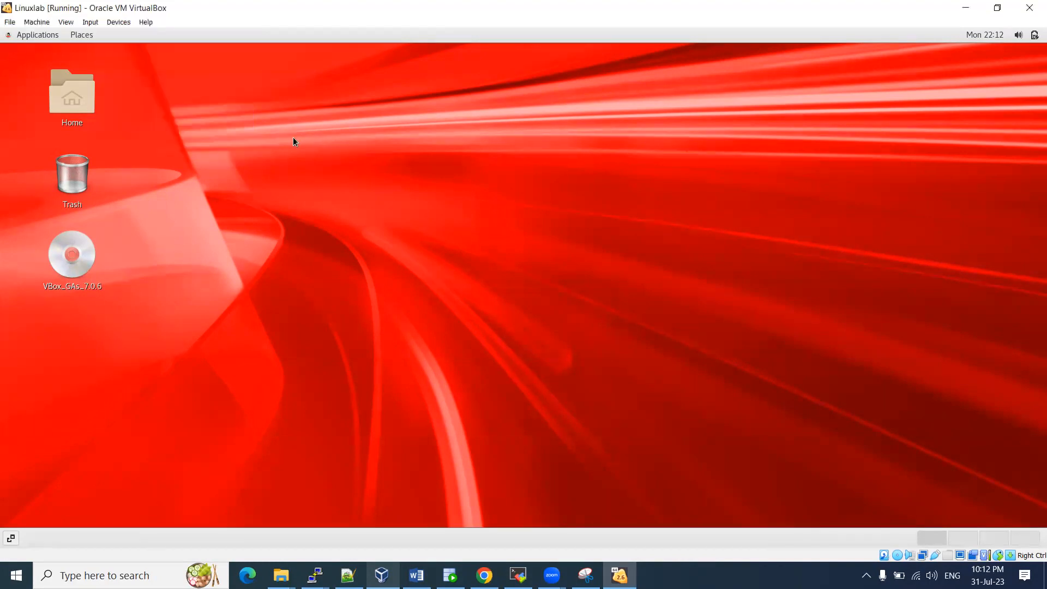
pyautogui.rightClick(292, 138)
pyautogui.click(336, 226)
pyautogui.rightClick(319, 138)
pyautogui.click(360, 241)
pyautogui.rightClick(208, 90)
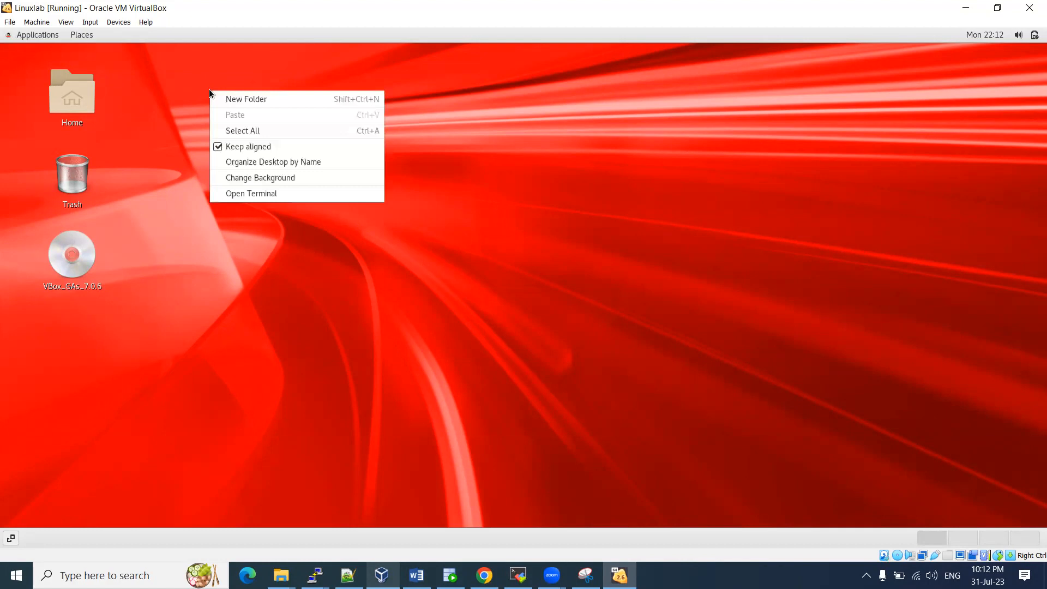
# Open a terminal on the guest desktop and highlight the localhost hostname in the prompt
pyautogui.click(259, 195)
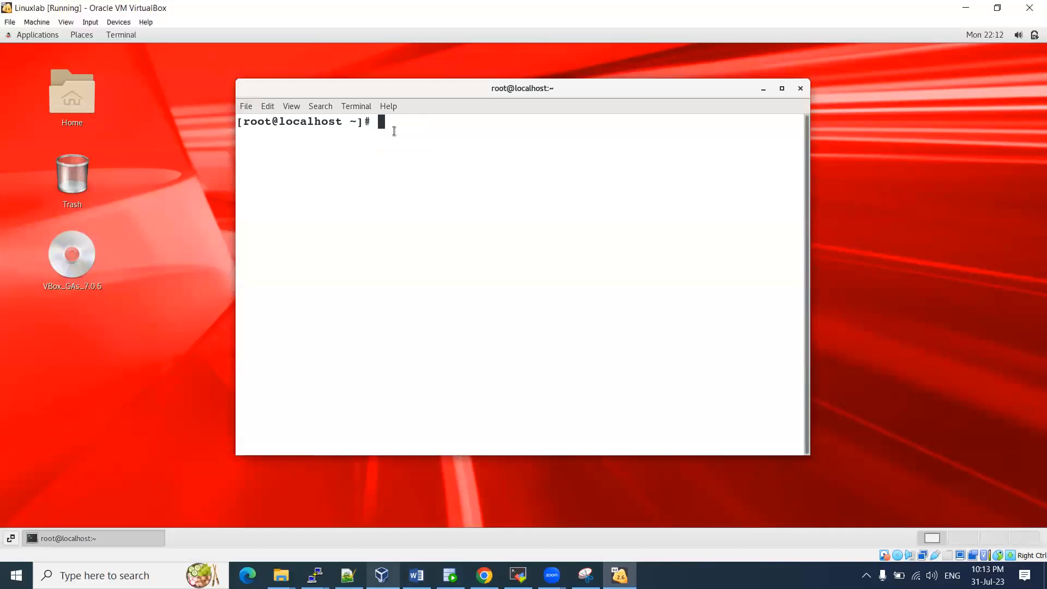
pyautogui.doubleClick(294, 122)
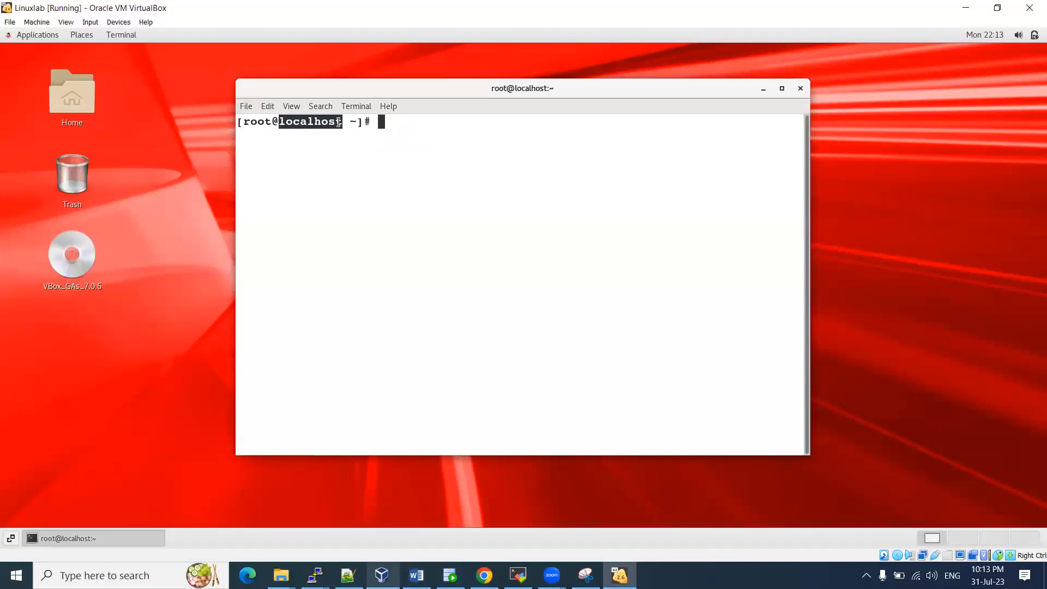
pyautogui.tripleClick(304, 121)
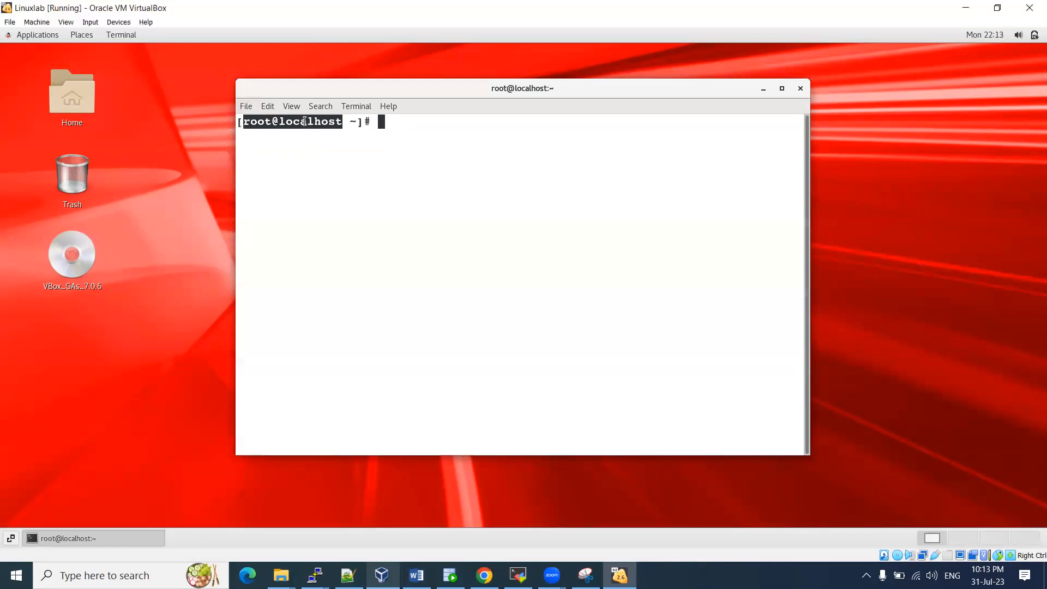
pyautogui.click(304, 121)
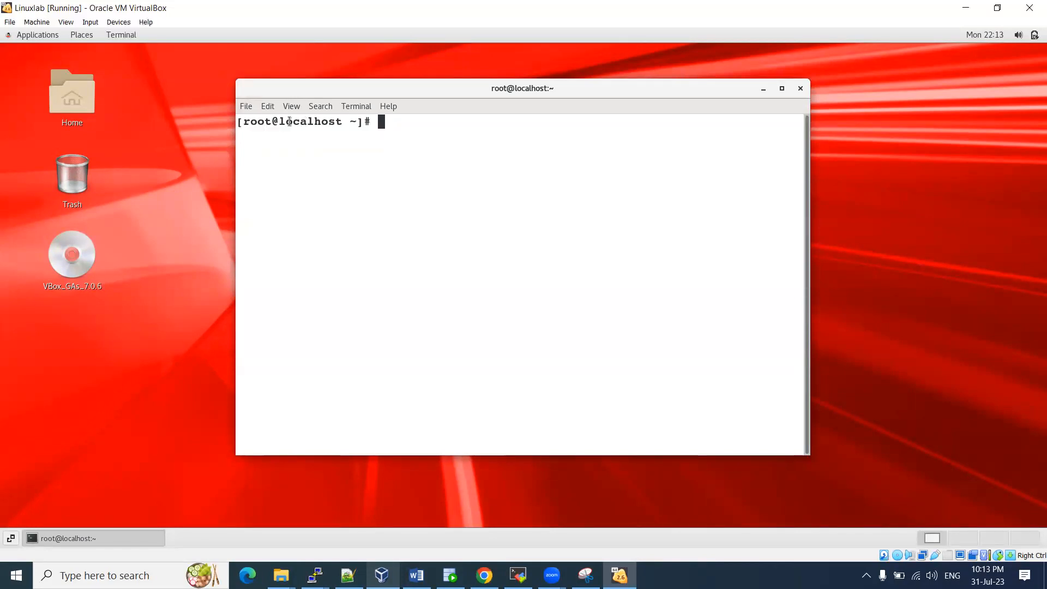
pyautogui.moveTo(287, 121); pyautogui.dragTo(335, 127)
# Run uname -r to show the kernel release and point out its UEK tag
pyautogui.write('cat /etc/re')
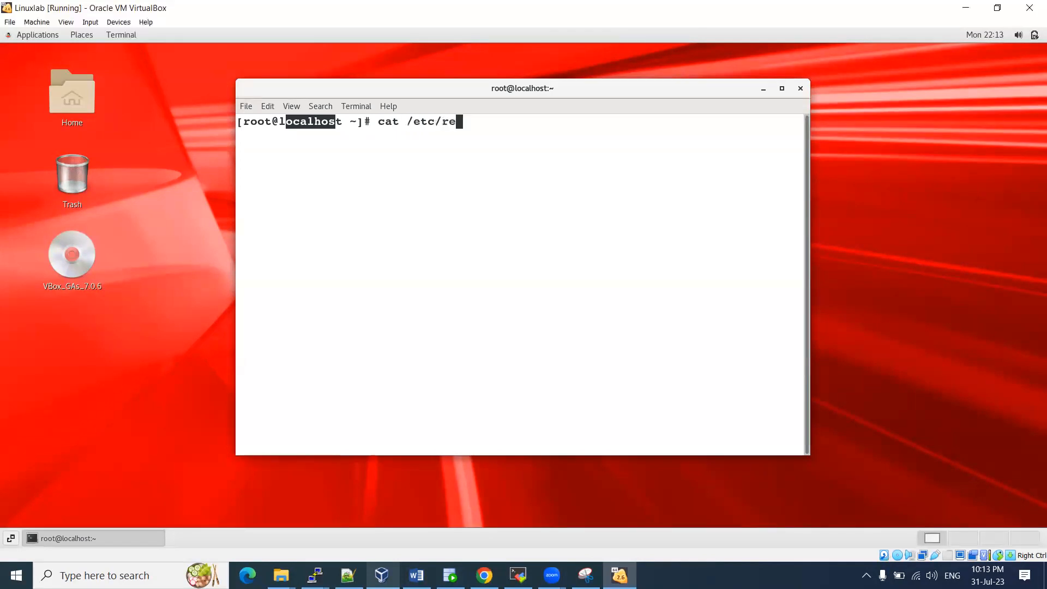
pyautogui.press('BackSpace')
pyautogui.write('e;')
pyautogui.press('BackSpace')
pyautogui.press('BackSpace')
pyautogui.press('BackSpace')
pyautogui.press('BackSpace')
pyautogui.press('BackSpace')
pyautogui.press('BackSpace')
pyautogui.press('BackSpace')
pyautogui.press('BackSpace')
pyautogui.press('BackSpace')
pyautogui.press('BackSpace')
pyautogui.press('BackSpace')
pyautogui.press('BackSpace')
pyautogui.write('uname -r')
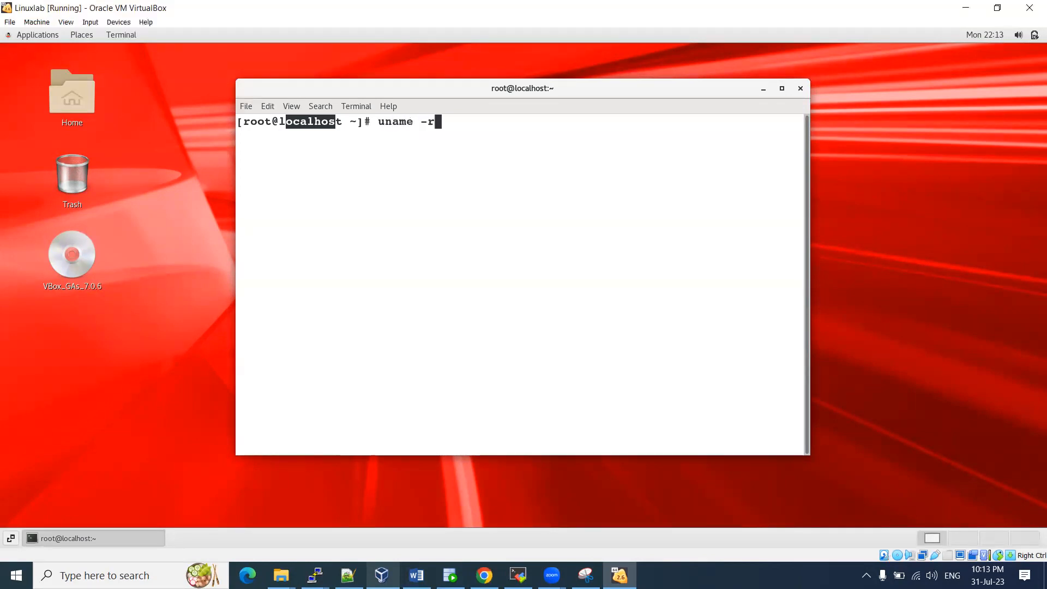
pyautogui.press('Return')
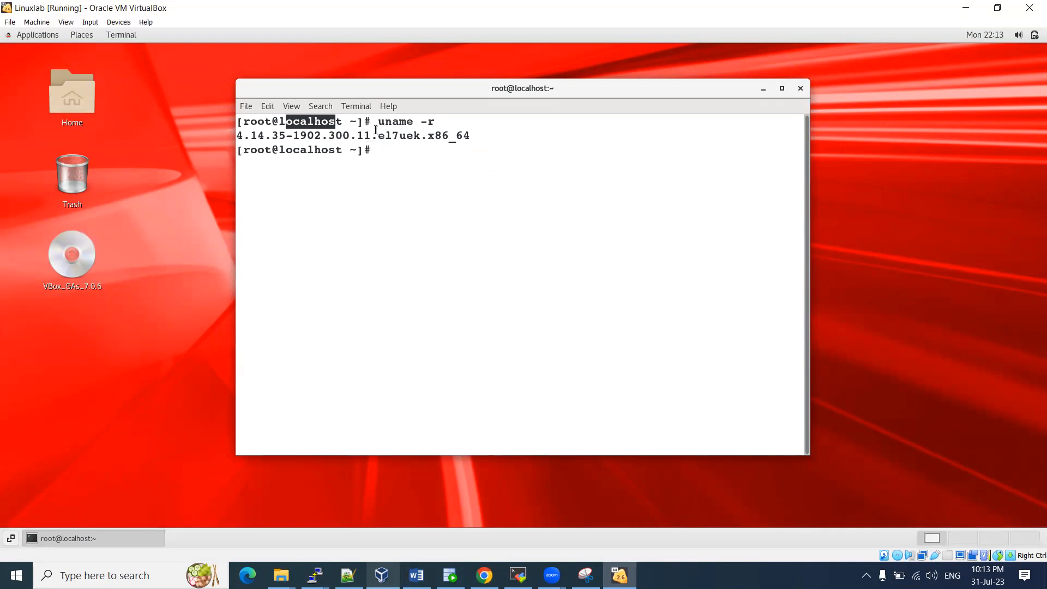
pyautogui.moveTo(379, 135); pyautogui.dragTo(415, 135)
# Run uname -m and highlight the x86_64 architecture output
pyautogui.press('Up')
pyautogui.press('BackSpace')
pyautogui.write('m')
pyautogui.press('Return')
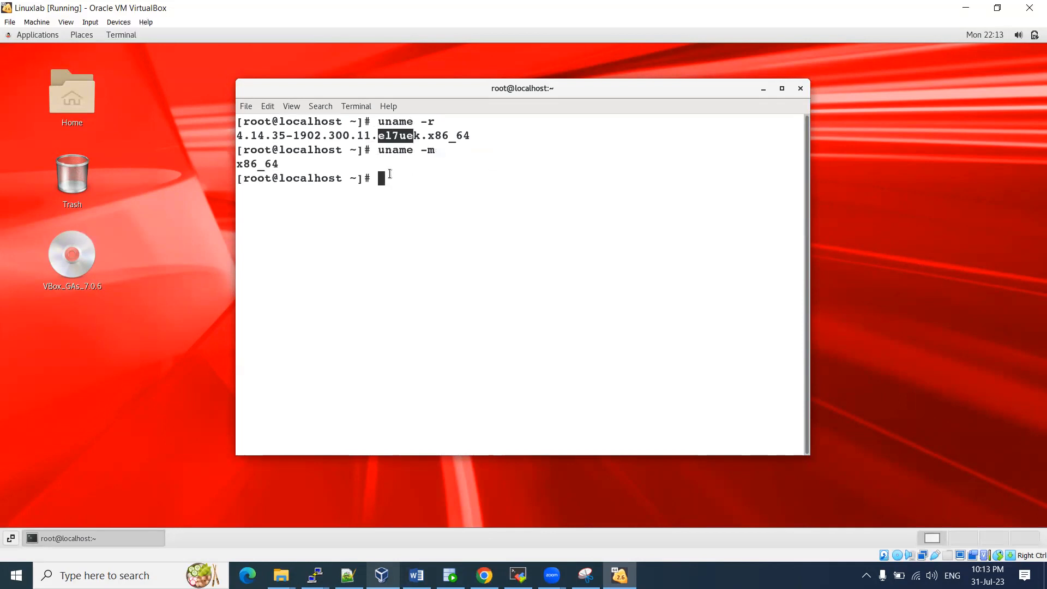
pyautogui.moveTo(238, 164); pyautogui.dragTo(275, 163)
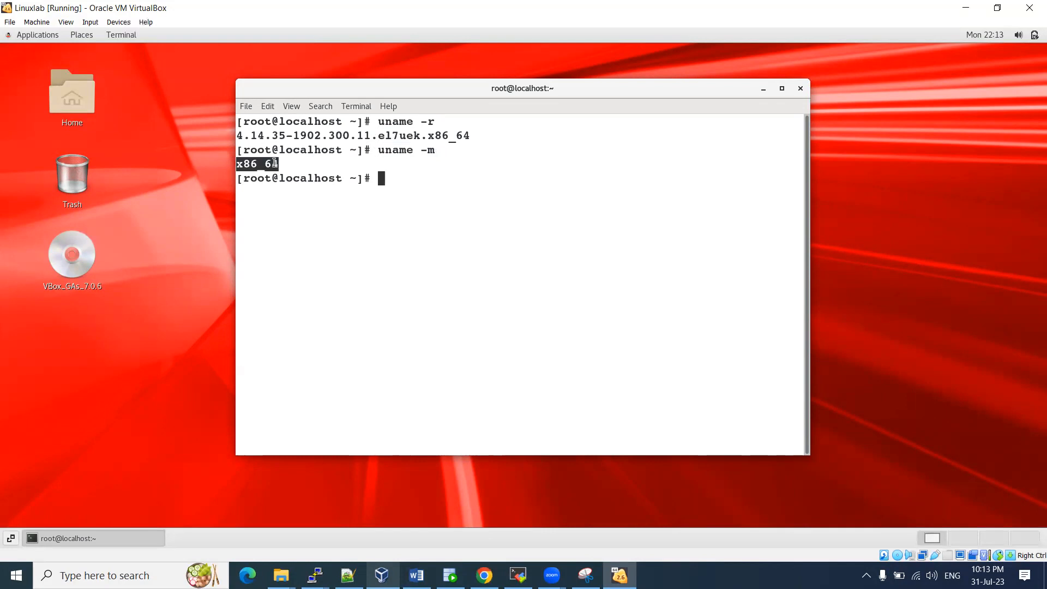
# Run uname -a for full system info, then switch to the YouTube tab in Chrome
pyautogui.write('uname -a')
pyautogui.press('Return')
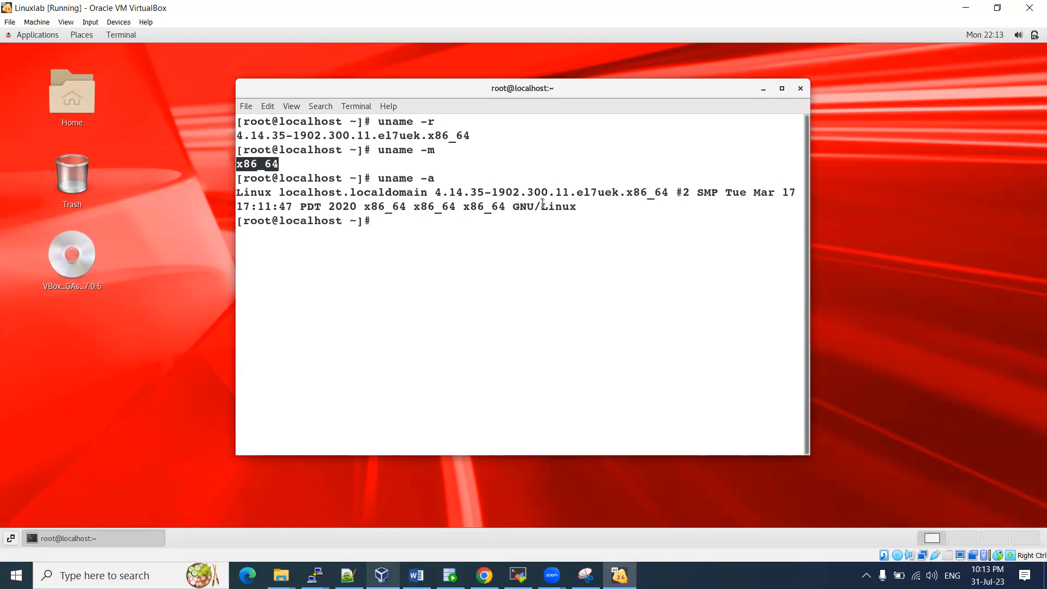
pyautogui.moveTo(541, 207); pyautogui.dragTo(576, 206)
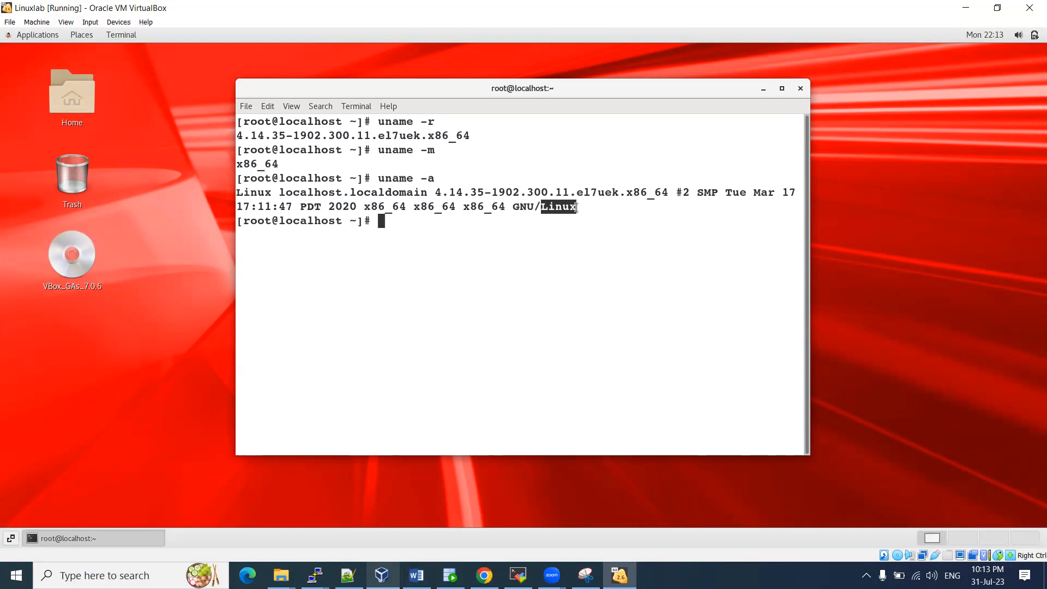
pyautogui.click(299, 192)
pyautogui.moveTo(286, 192); pyautogui.dragTo(334, 192)
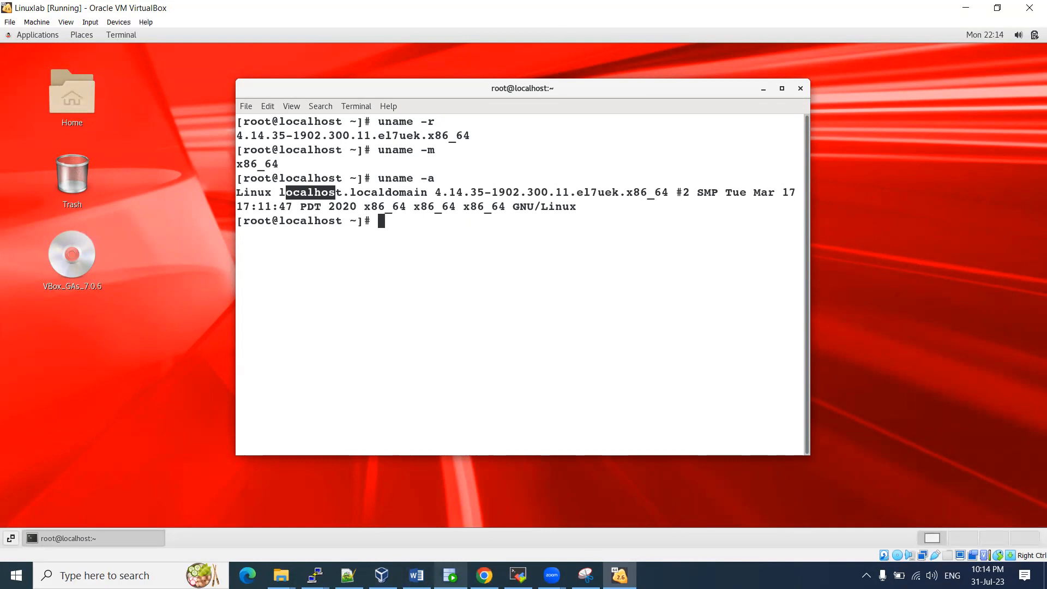
pyautogui.click(485, 575)
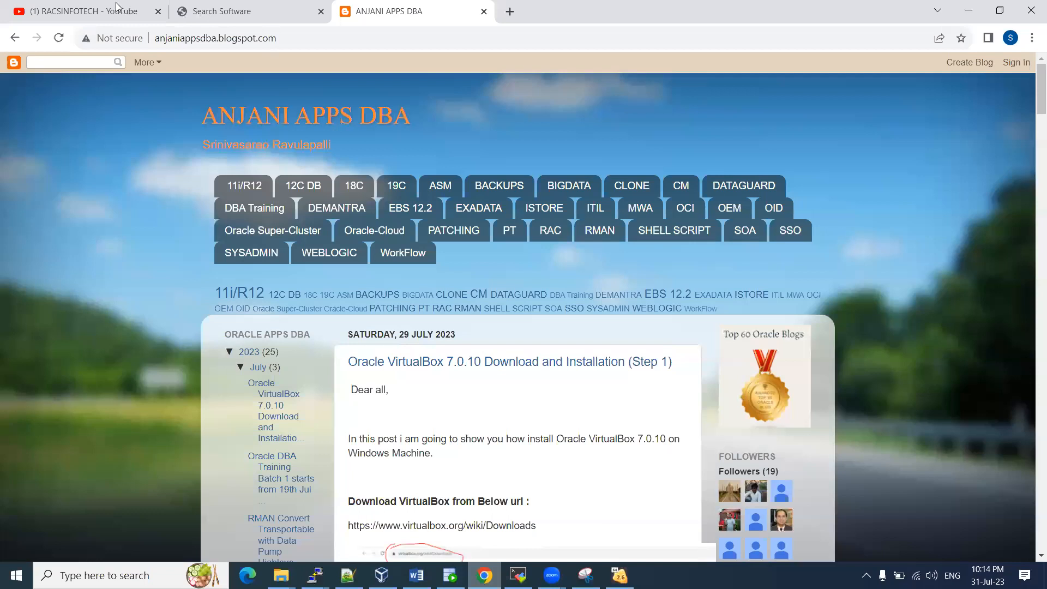
pyautogui.click(116, 6)
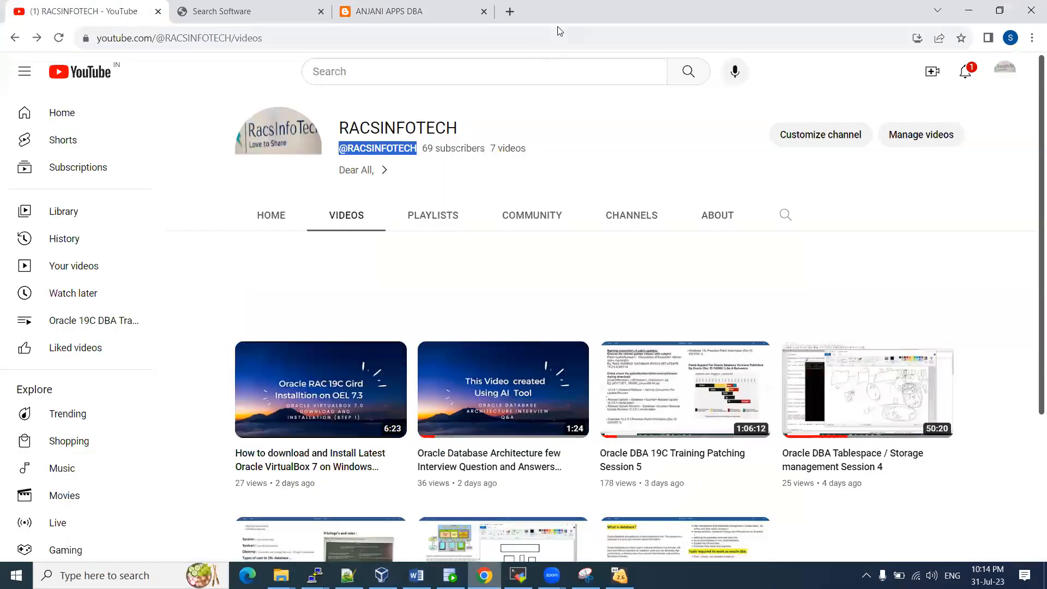